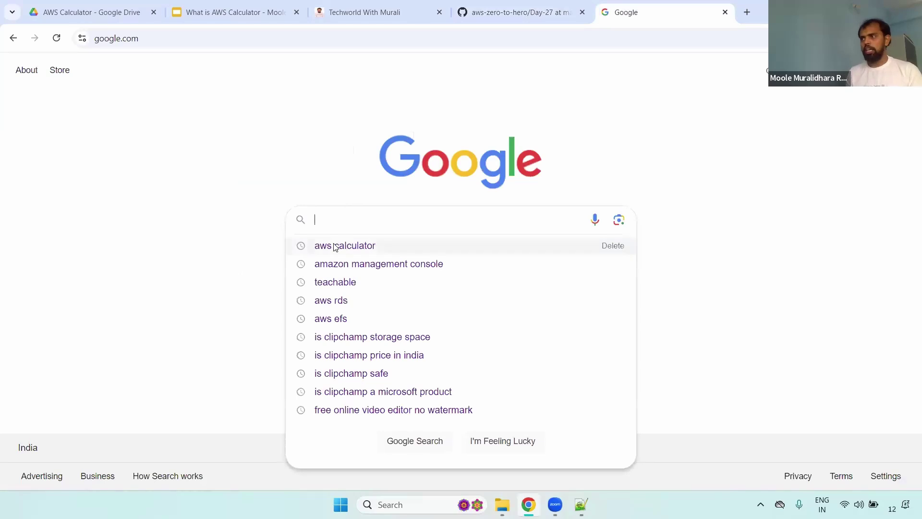
Search Google for "aws calculator", open the AWS Pricing Calculator and start a new estimate
click(338, 247)
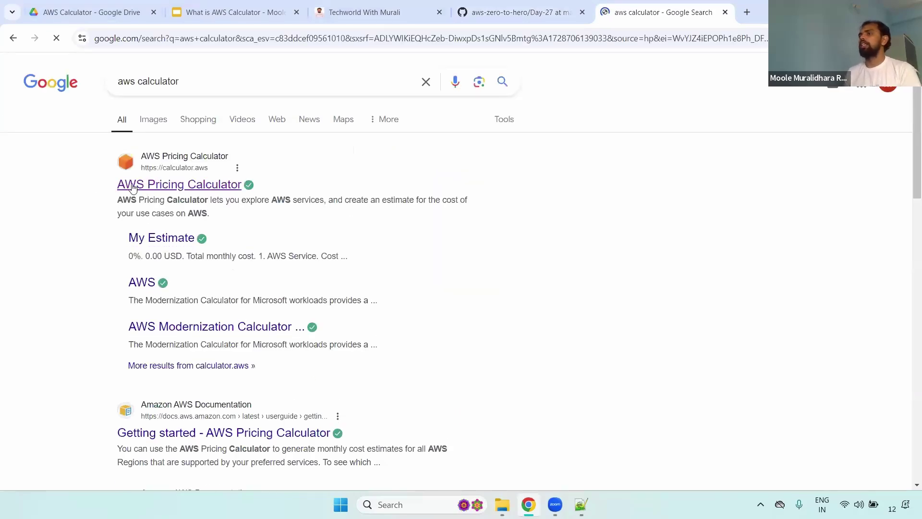
click(207, 187)
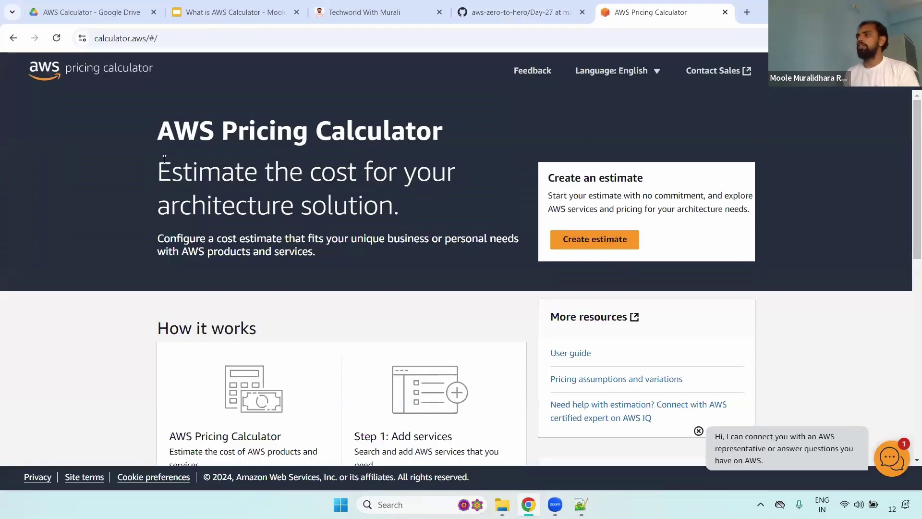
drag(159, 171, 404, 206)
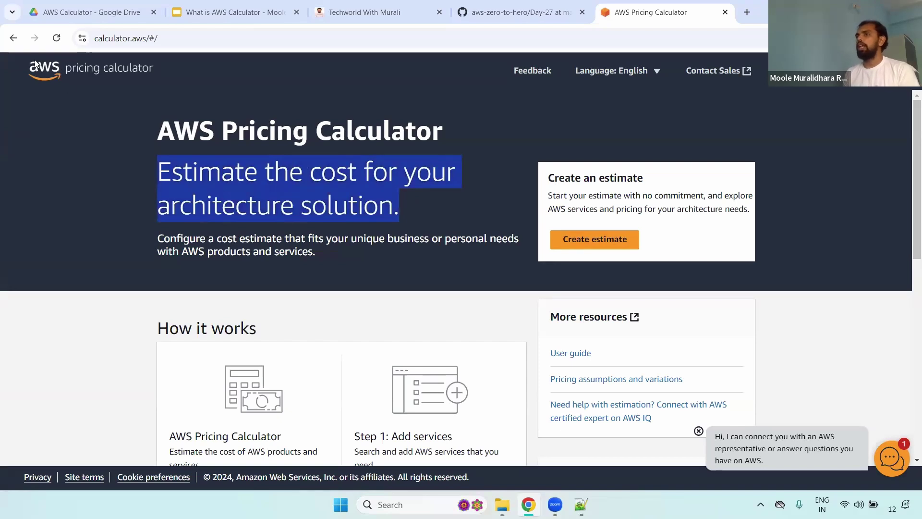
drag(235, 101, 433, 198)
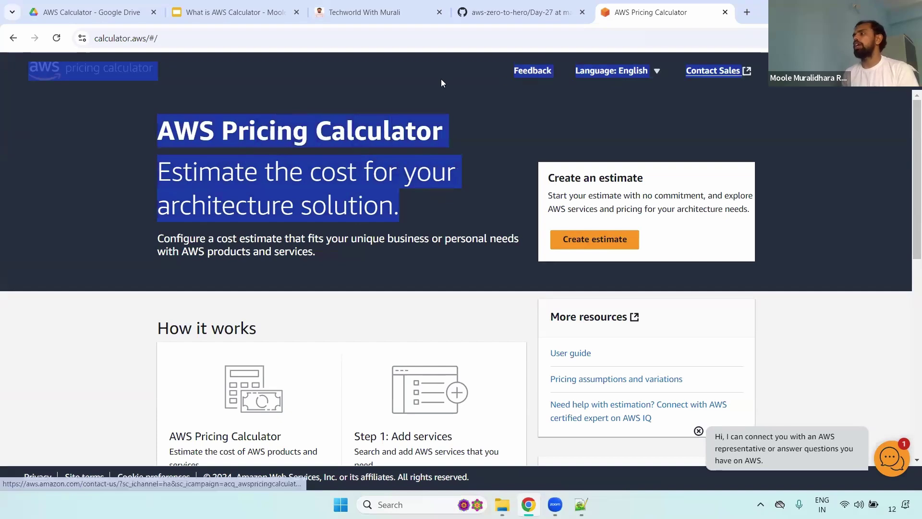
click(123, 152)
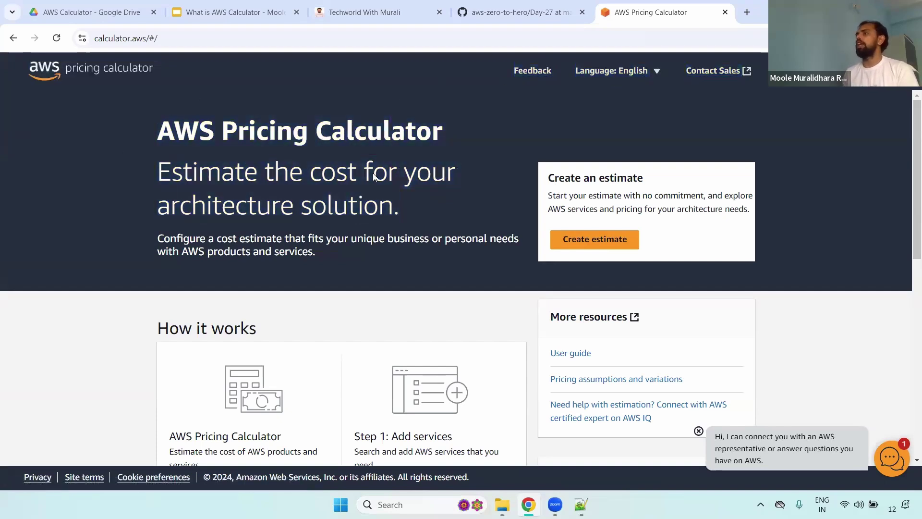
click(598, 240)
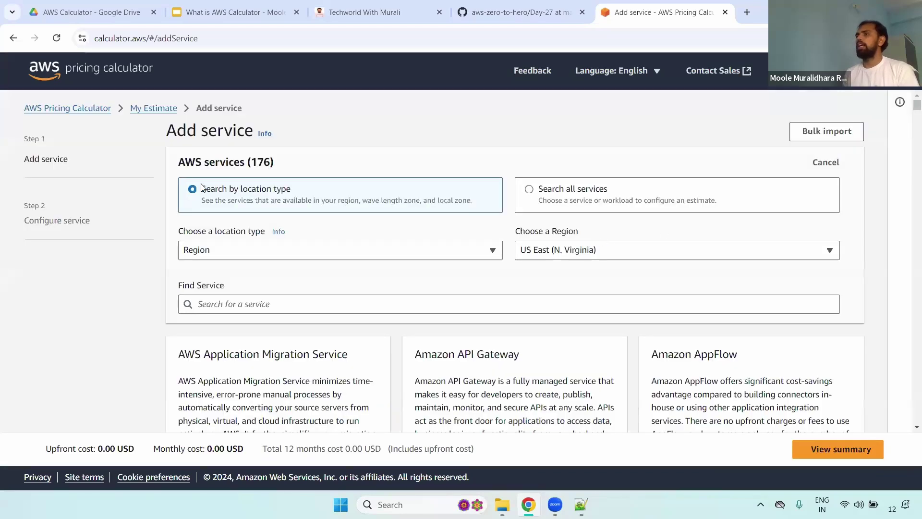
Set the service search by location type to Region and choose US East (N. Virginia)
drag(200, 188, 309, 196)
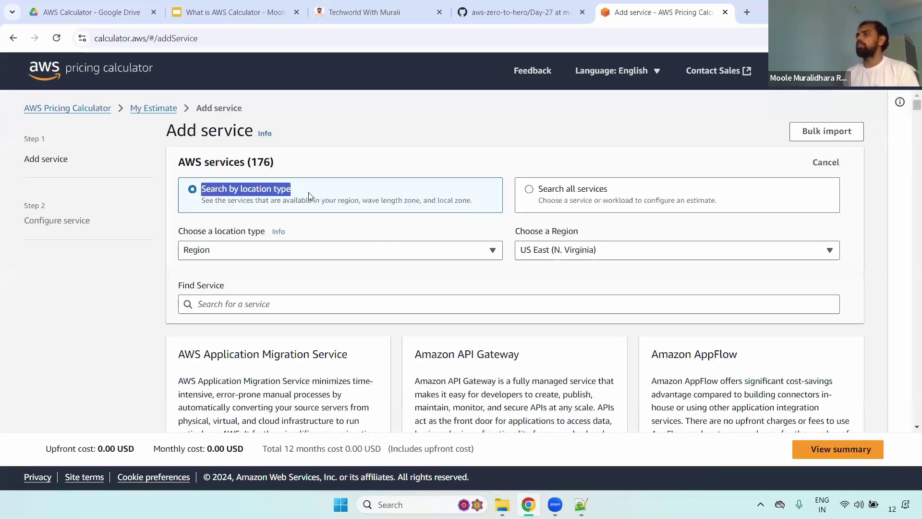
click(300, 254)
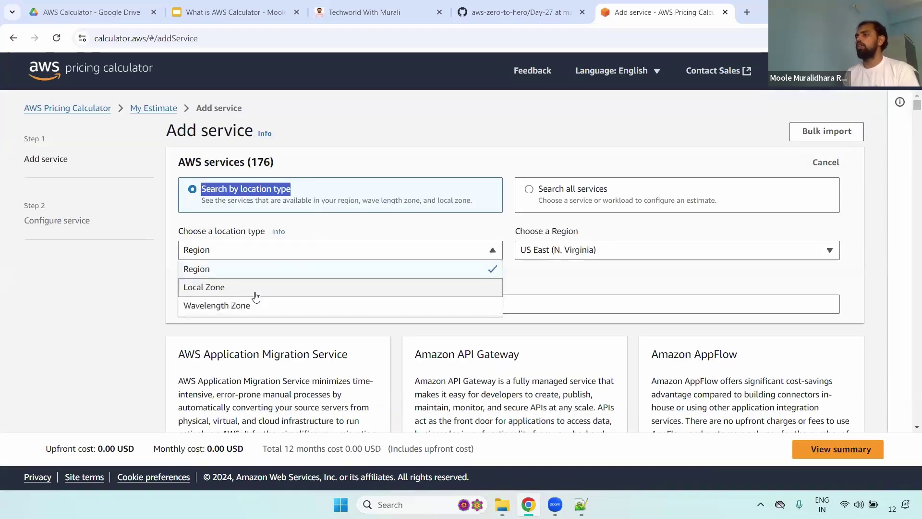
click(304, 251)
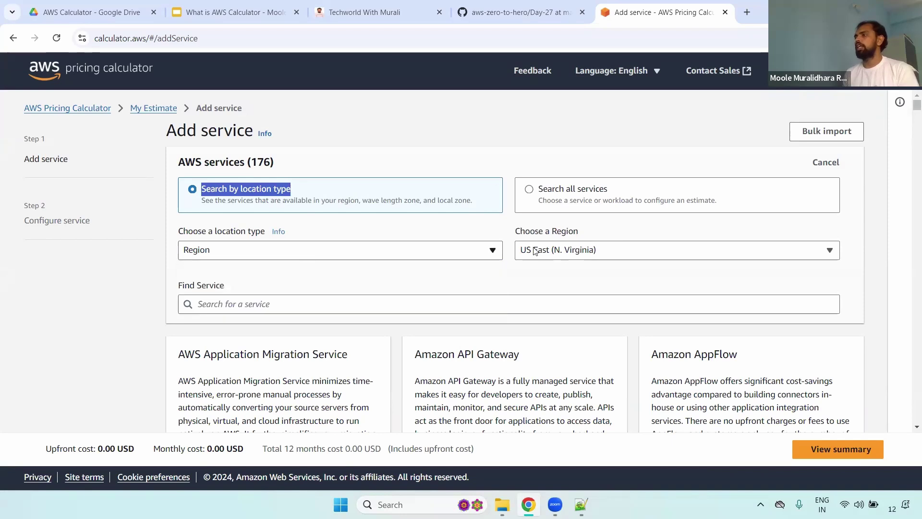
click(577, 251)
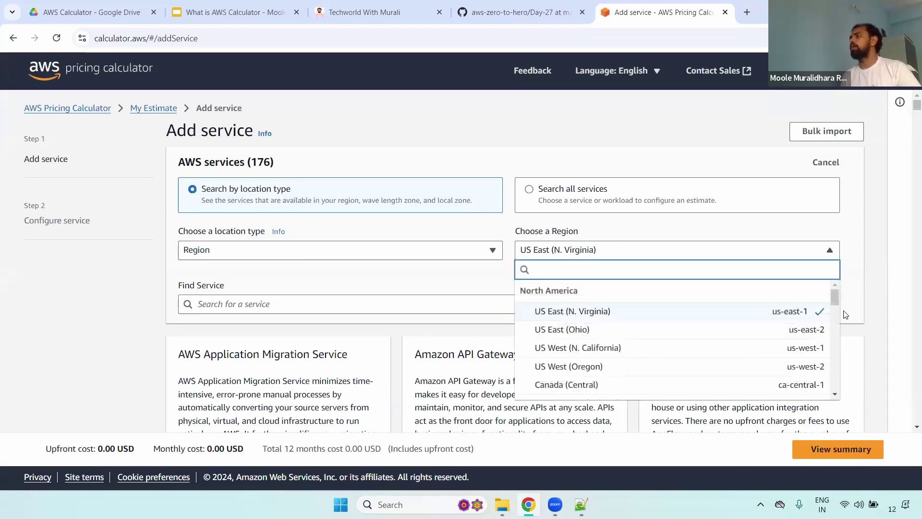
scroll(835, 308, down, 1)
scroll(835, 309, up, 1)
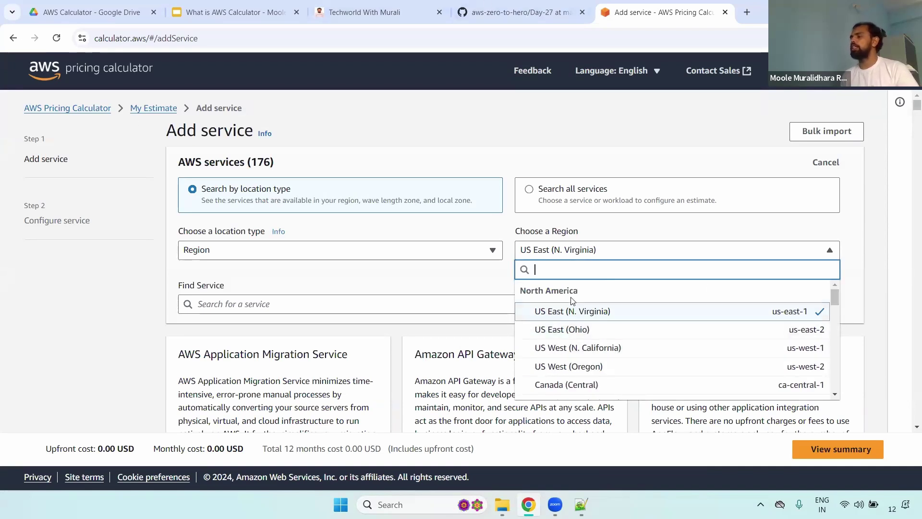
click(621, 314)
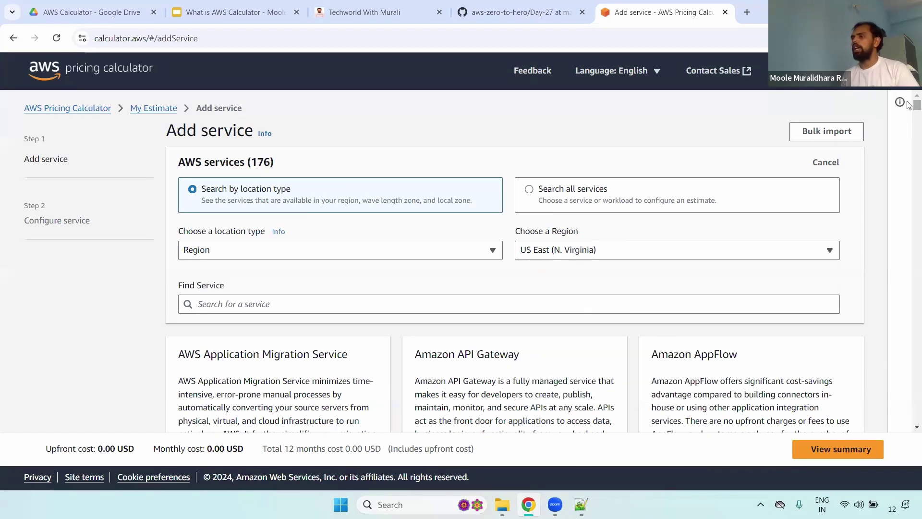
Search the services for "ec2" and open the Amazon EC2 configuration
scroll(908, 105, down, 2)
triple_click(268, 193)
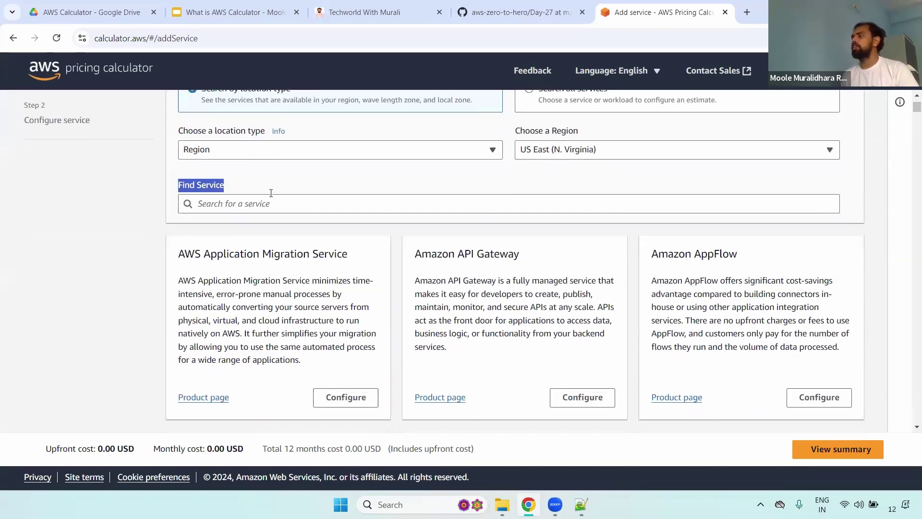
click(265, 204)
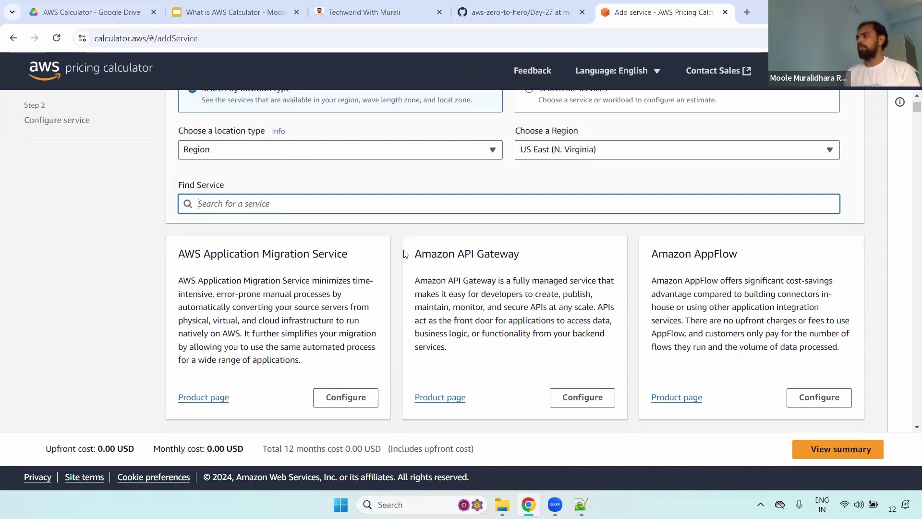
text(ec2)
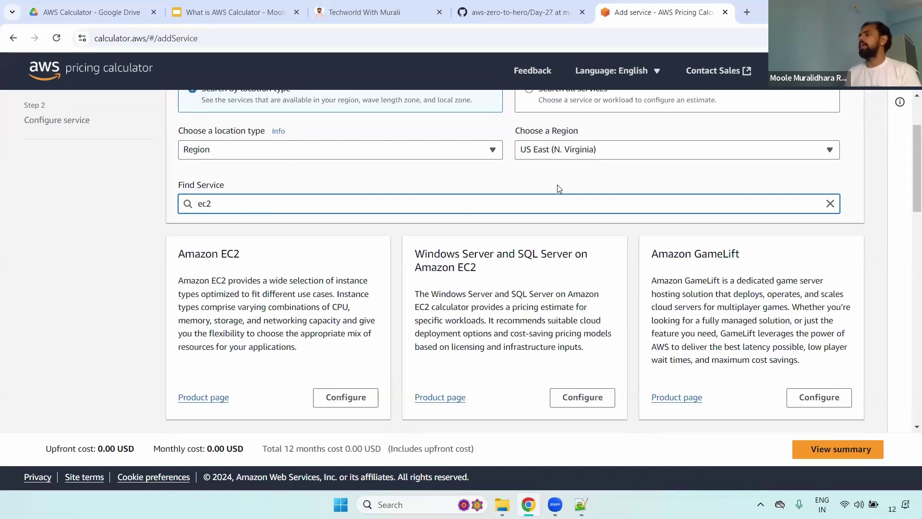
drag(914, 164, 914, 177)
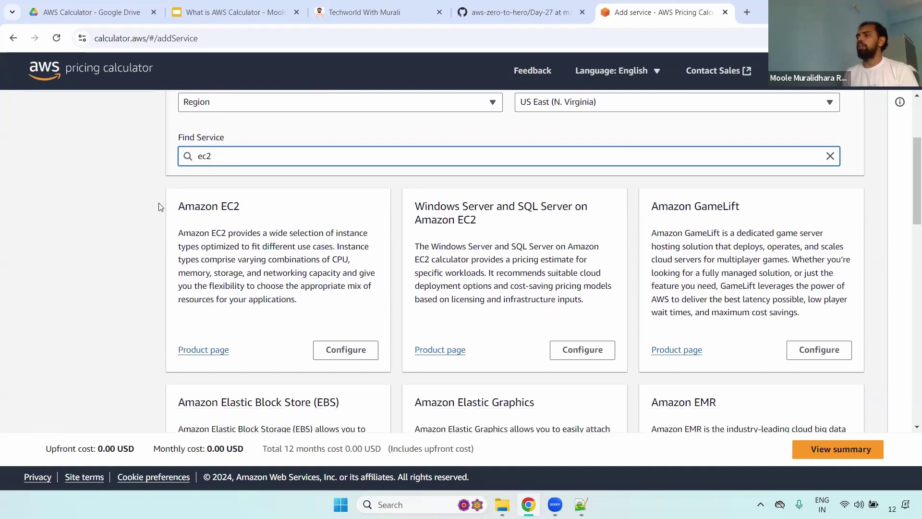
click(260, 211)
triple_click(259, 212)
click(346, 350)
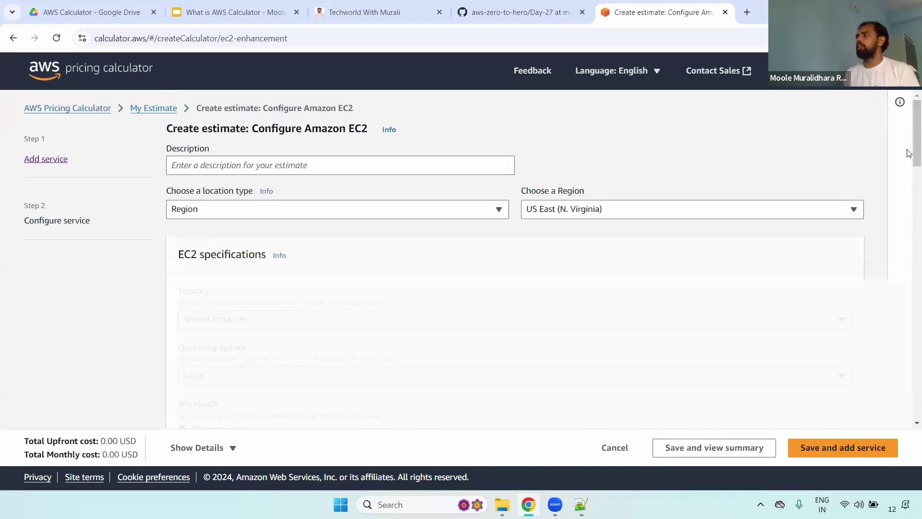
Choose Shared Instances as the EC2 tenancy and look through the available operating systems
scroll(909, 139, down, 2)
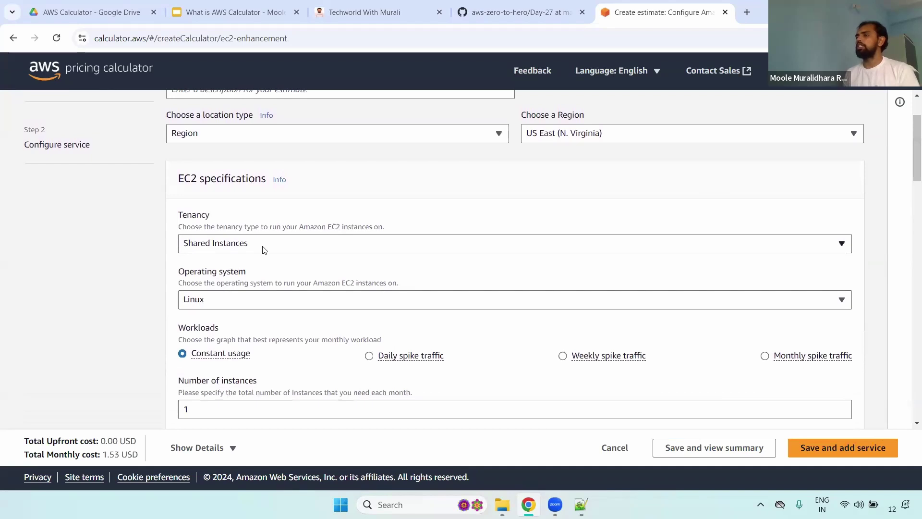
click(263, 251)
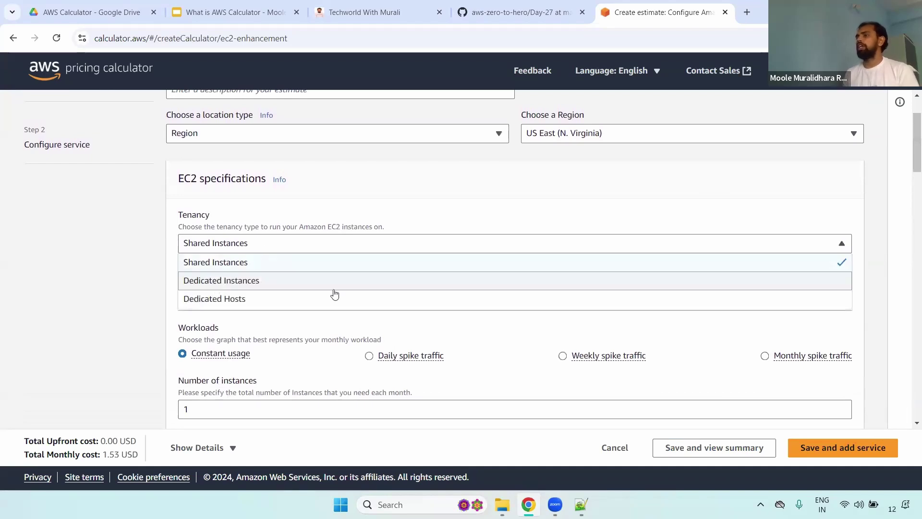
click(249, 268)
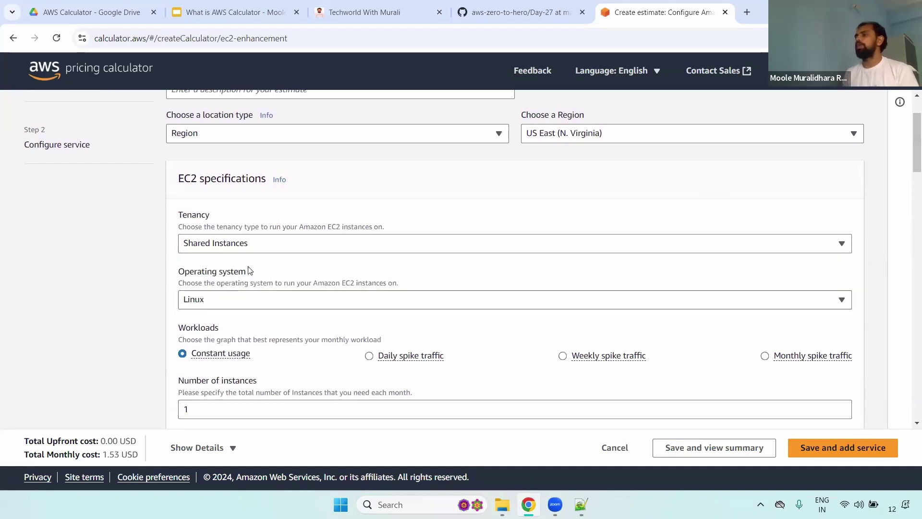
click(242, 307)
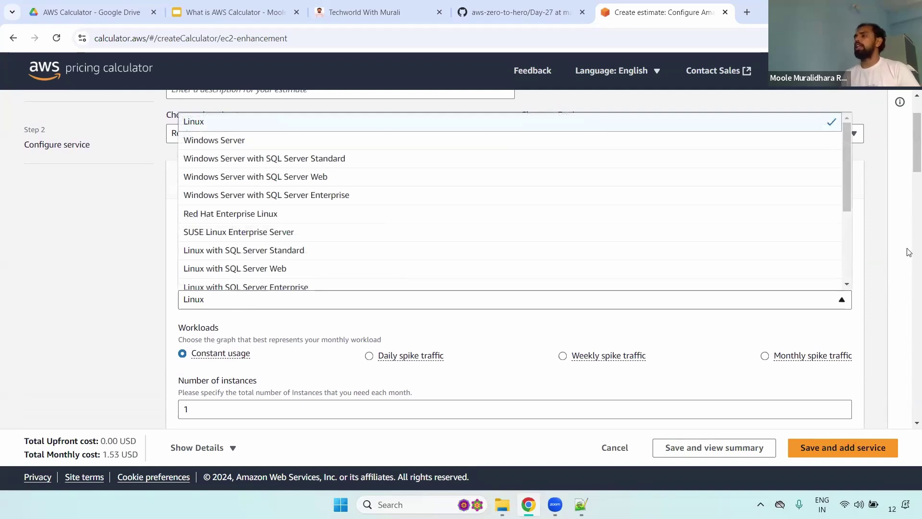
click(899, 102)
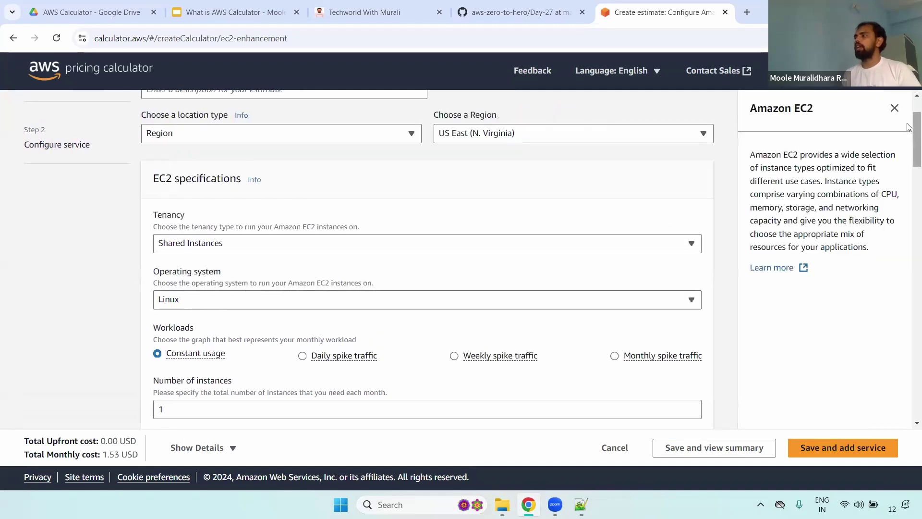
Review the EC2 instance options, the optional cost sections and the estimate's total monthly cost
scroll(909, 168, down, 5)
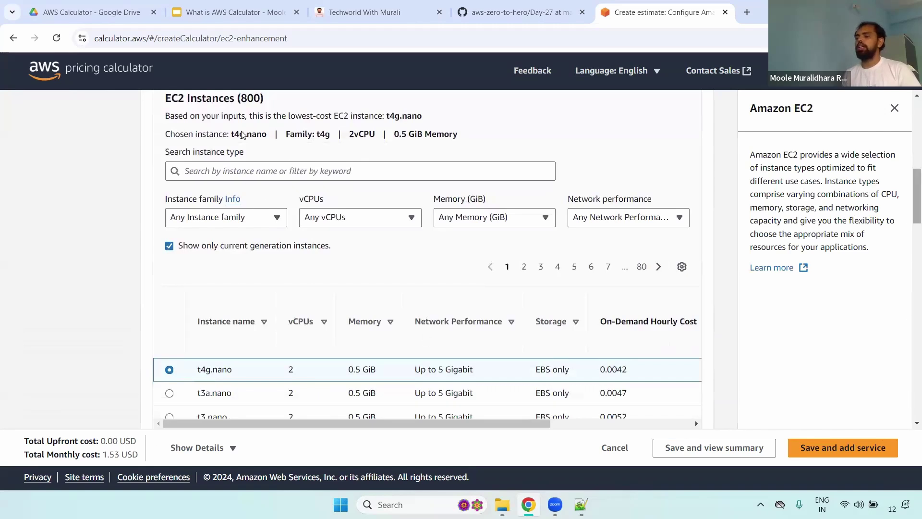
scroll(158, 445, down, 10)
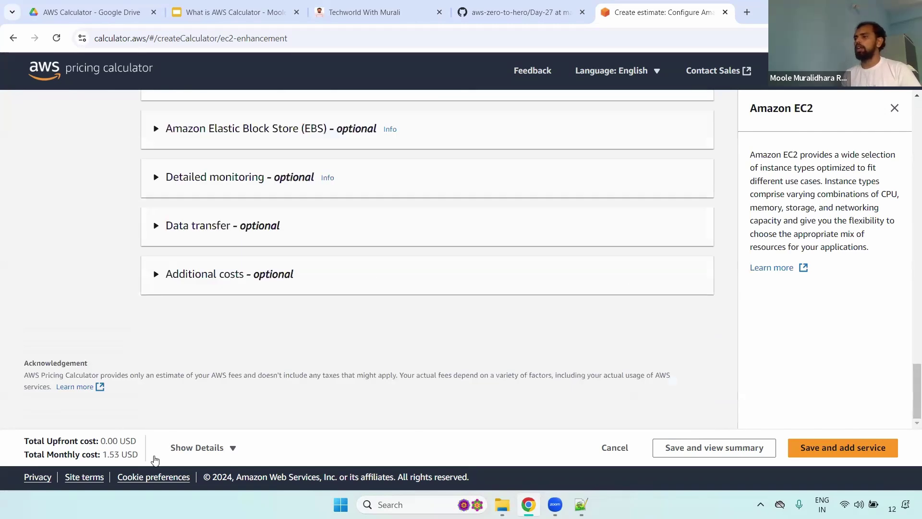
drag(100, 455, 155, 460)
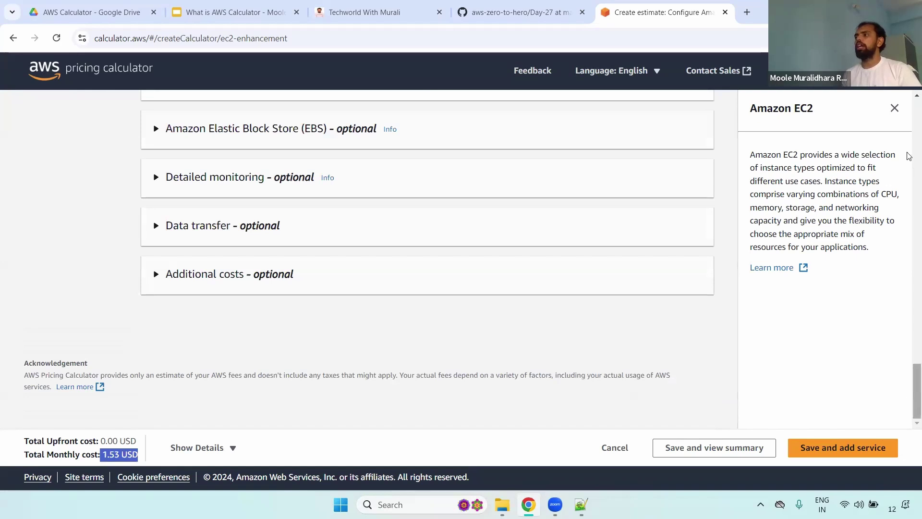
drag(909, 156, 340, 48)
Look over the Day-27 request files on GitHub, the start of the EC2 estimate form and the "What is AWS Calculator" slide
click(483, 4)
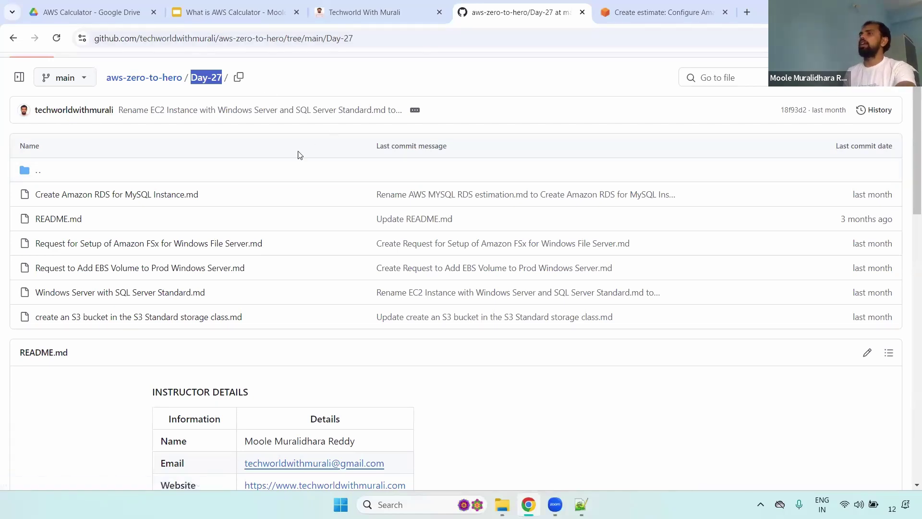
click(651, 12)
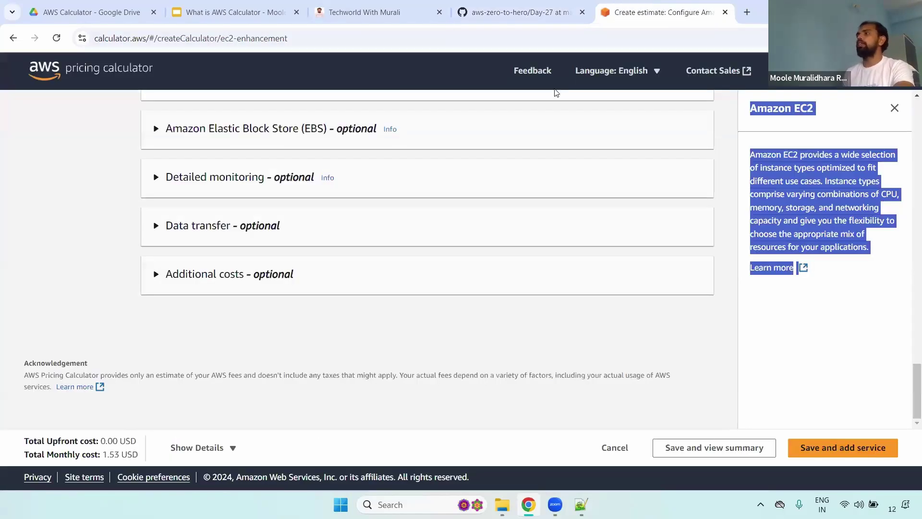
drag(916, 388, 912, 125)
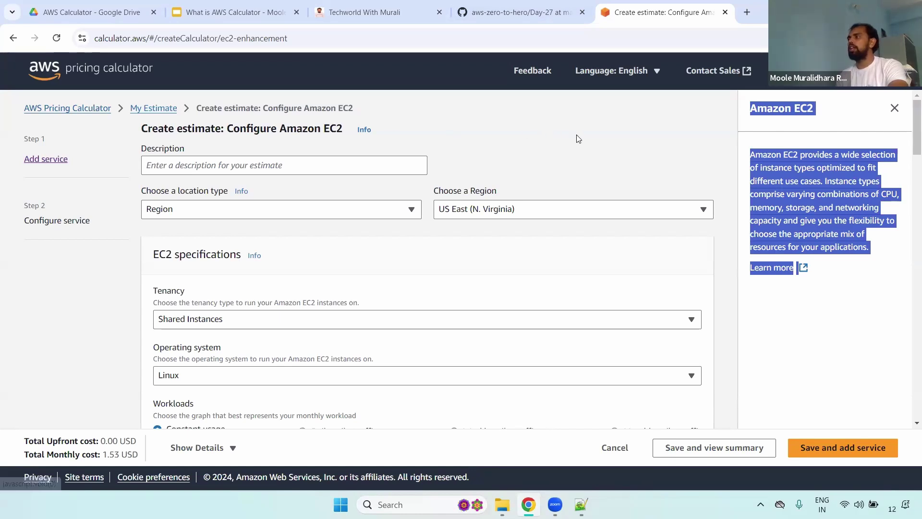
click(546, 160)
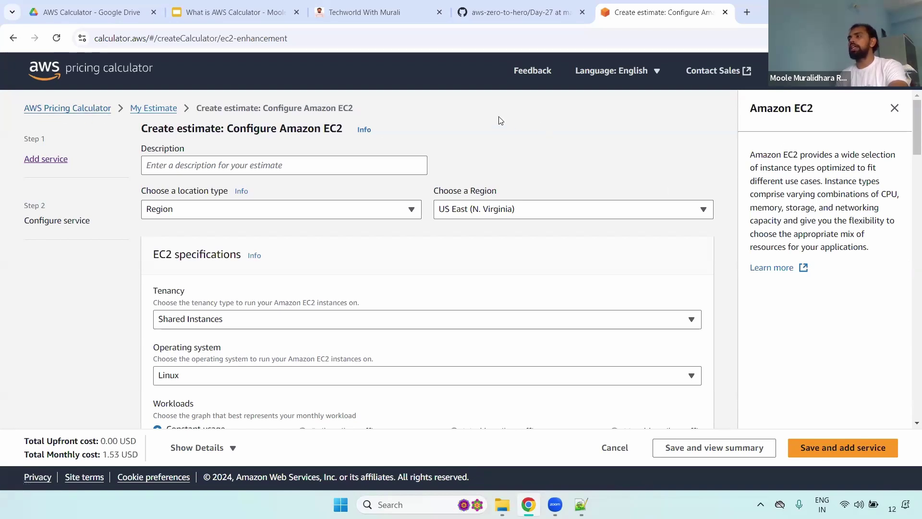
click(241, 4)
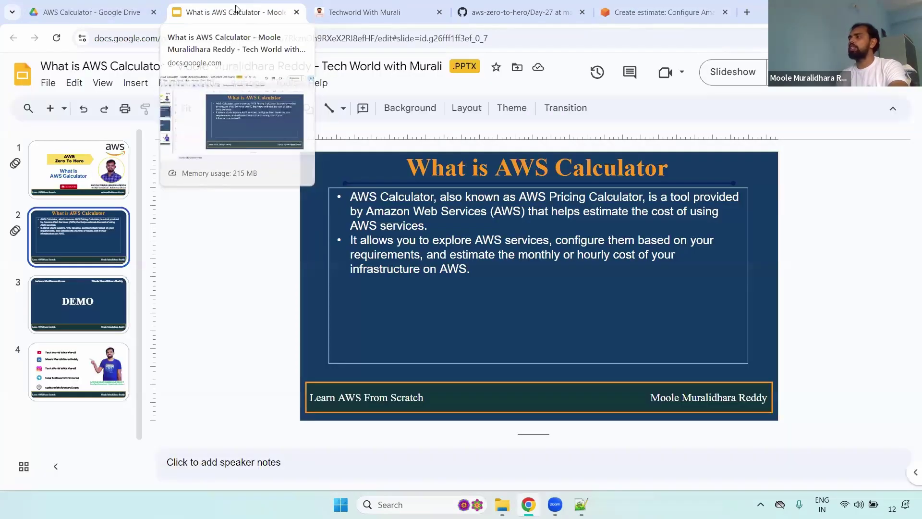
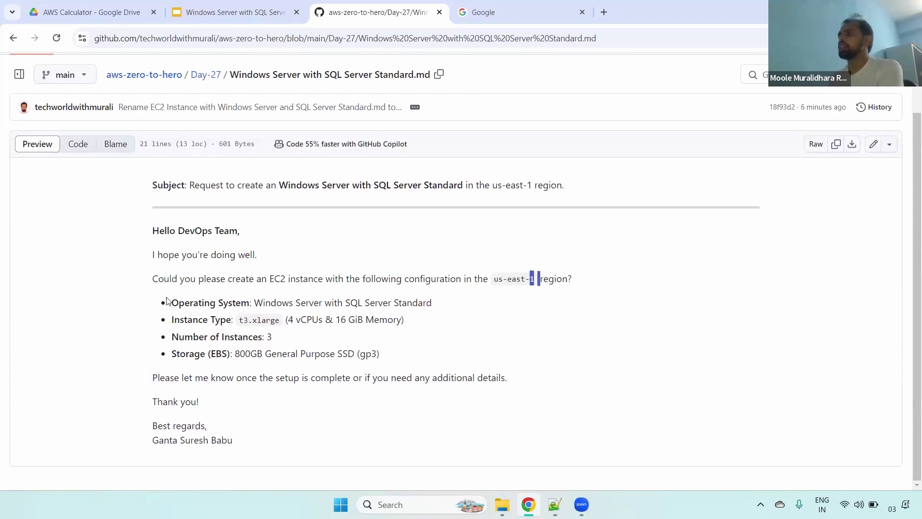
Read the requested operating system, instance type, number of instances and EBS storage in the Windows Server with SQL Server Standard request
drag(171, 302, 455, 302)
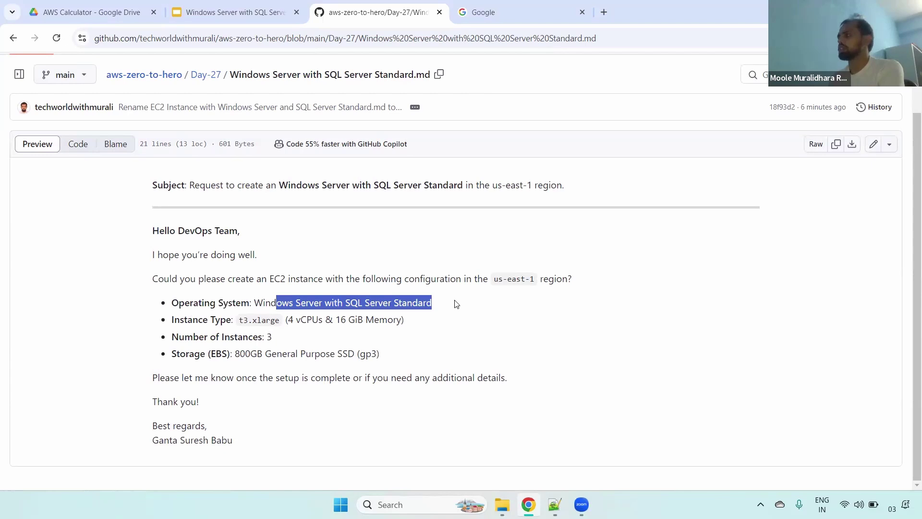
triple_click(201, 320)
double_click(267, 321)
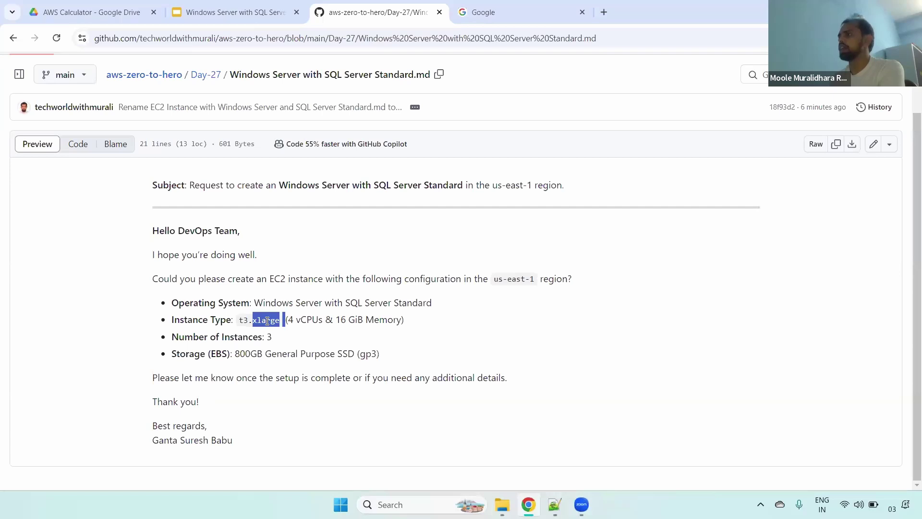
drag(333, 319, 410, 322)
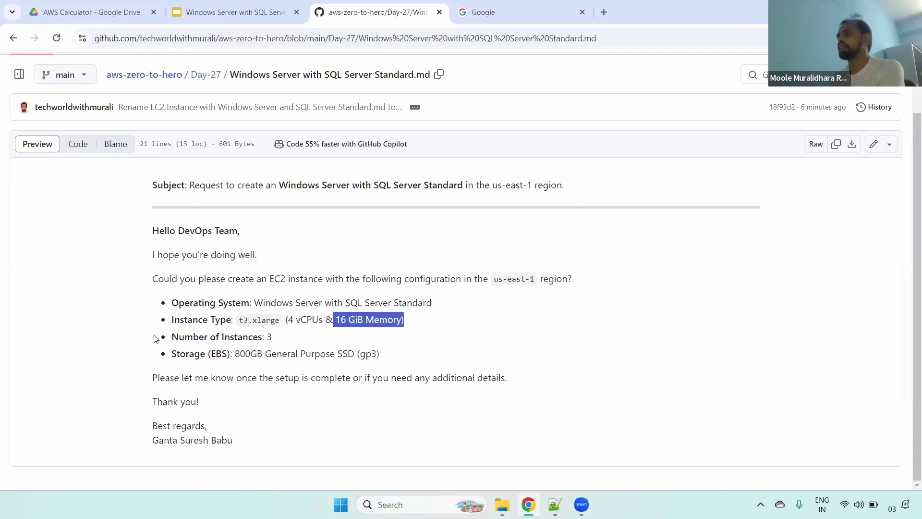
drag(171, 337, 286, 338)
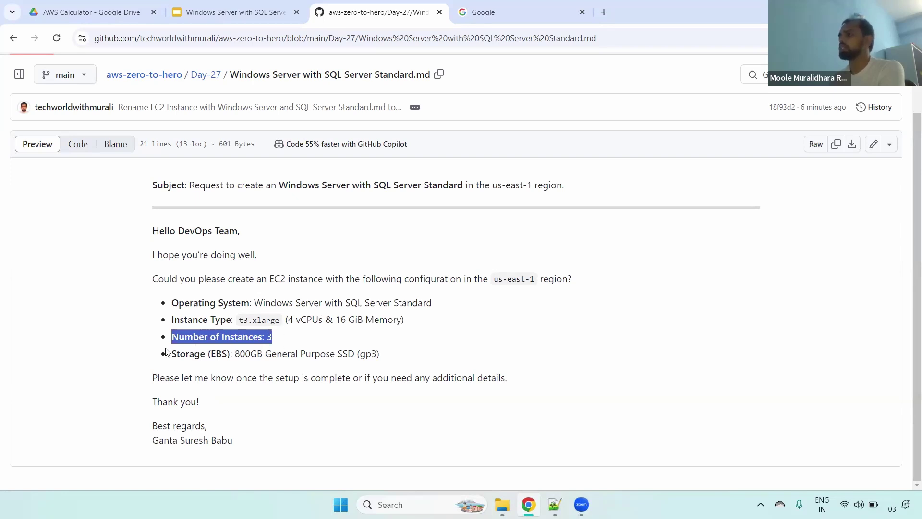
drag(170, 354, 388, 353)
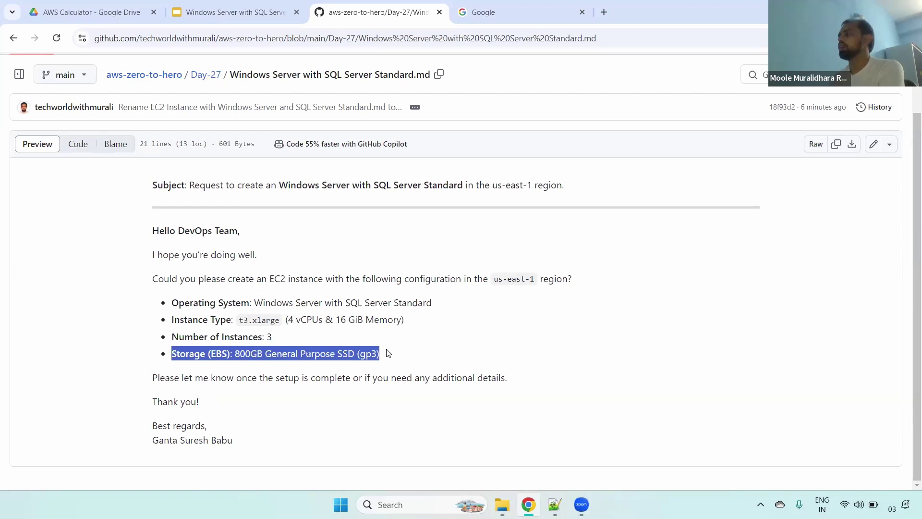
click(362, 364)
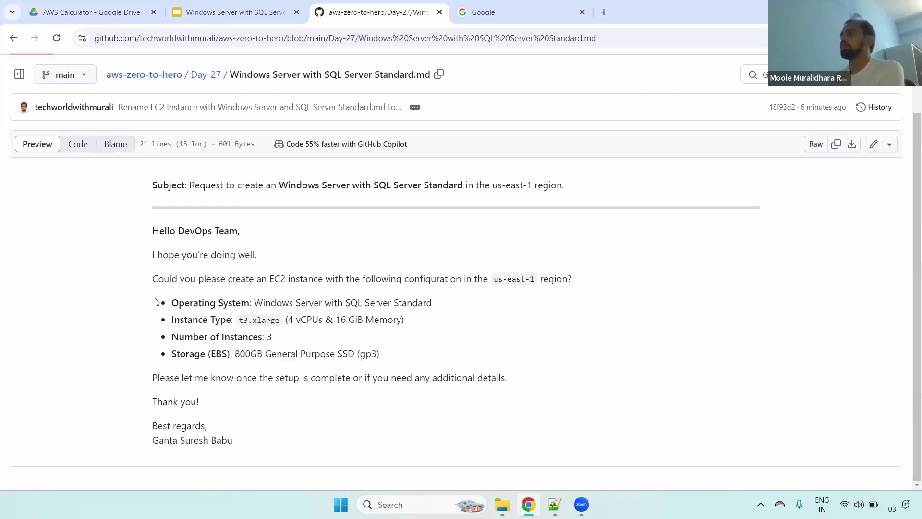
drag(156, 302, 393, 355)
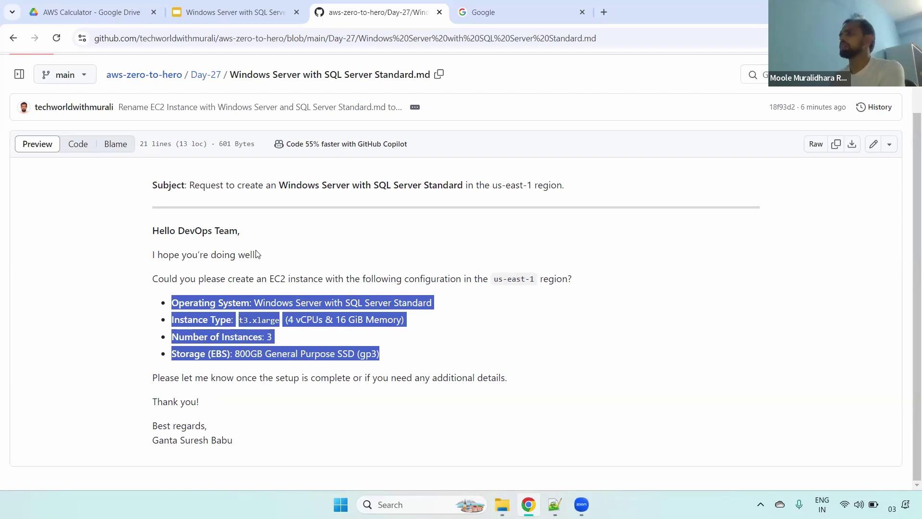
triple_click(195, 306)
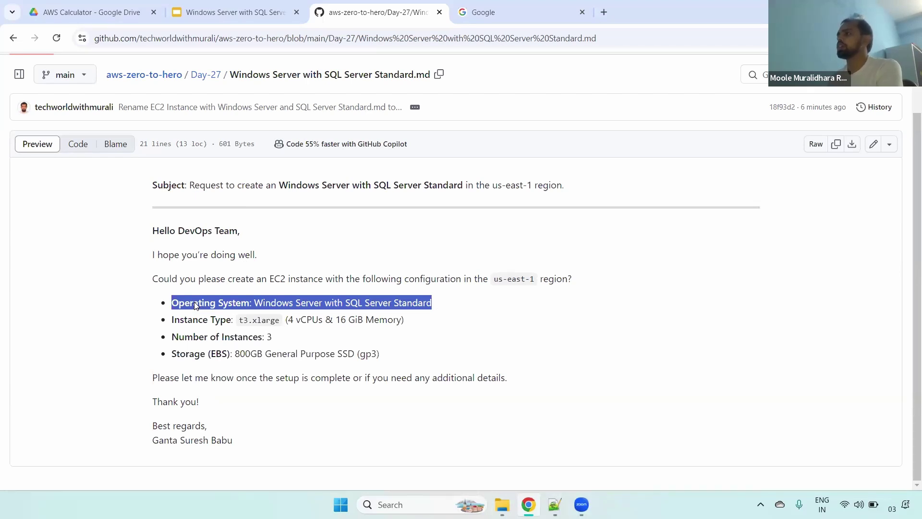
click(359, 280)
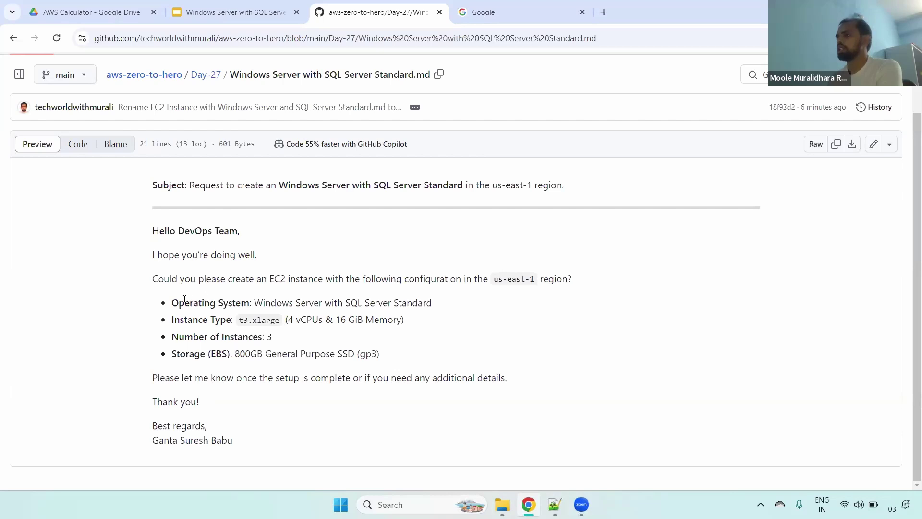
drag(174, 302, 392, 354)
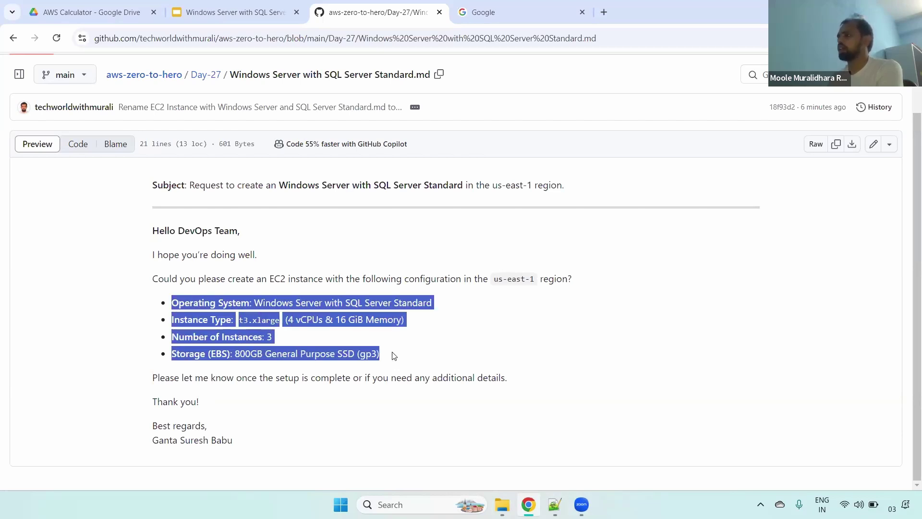
click(208, 322)
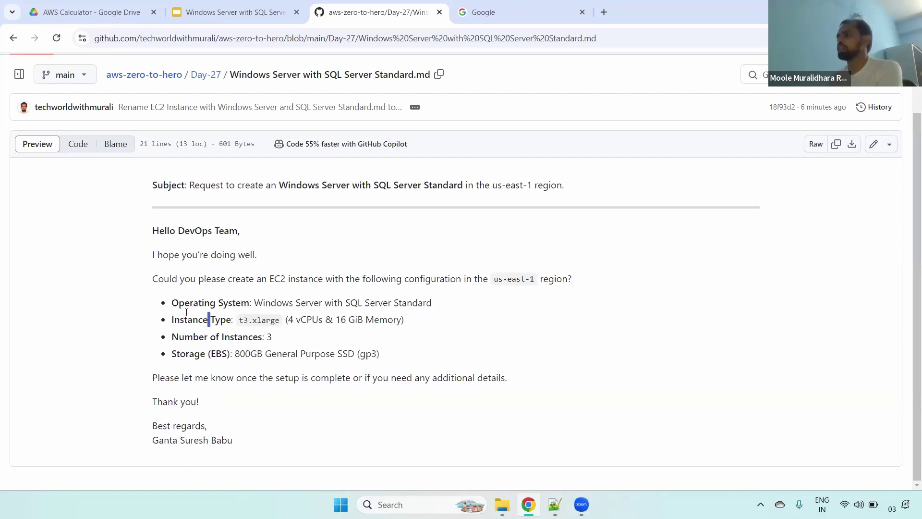
drag(240, 319, 279, 322)
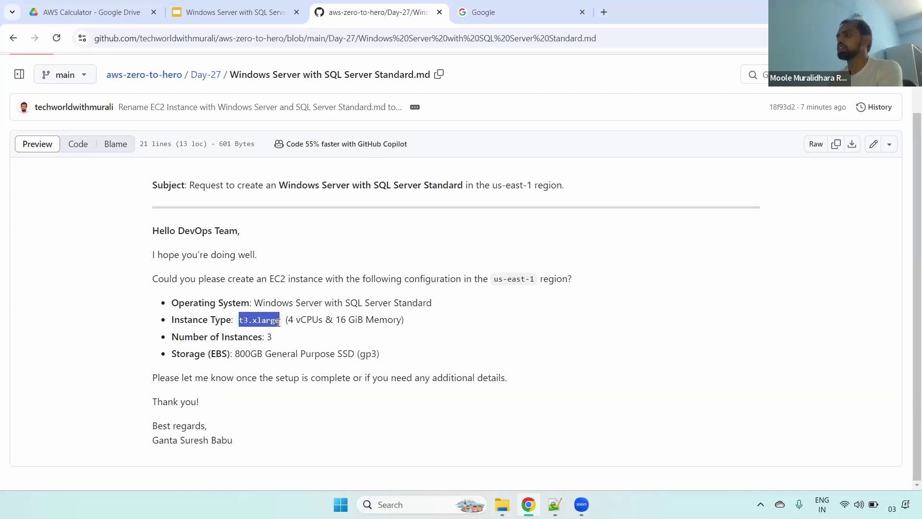
drag(178, 337, 297, 353)
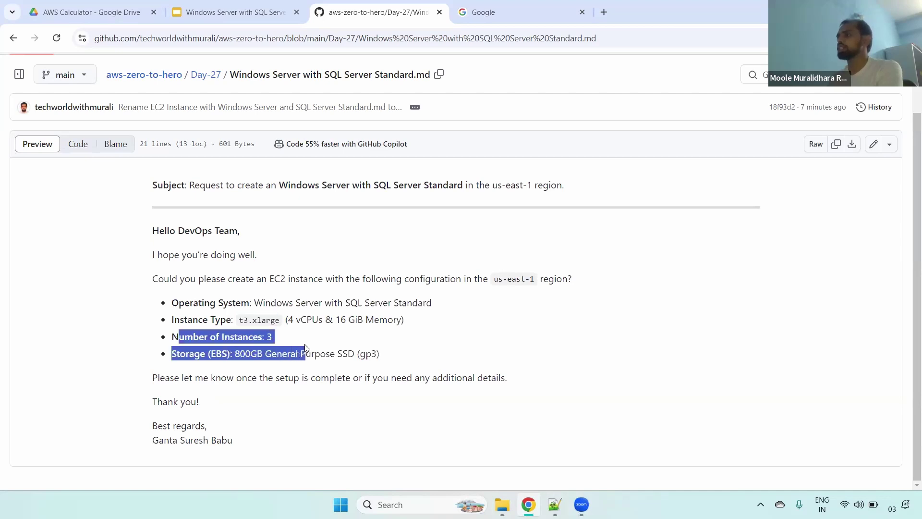
double_click(187, 349)
drag(232, 354, 272, 353)
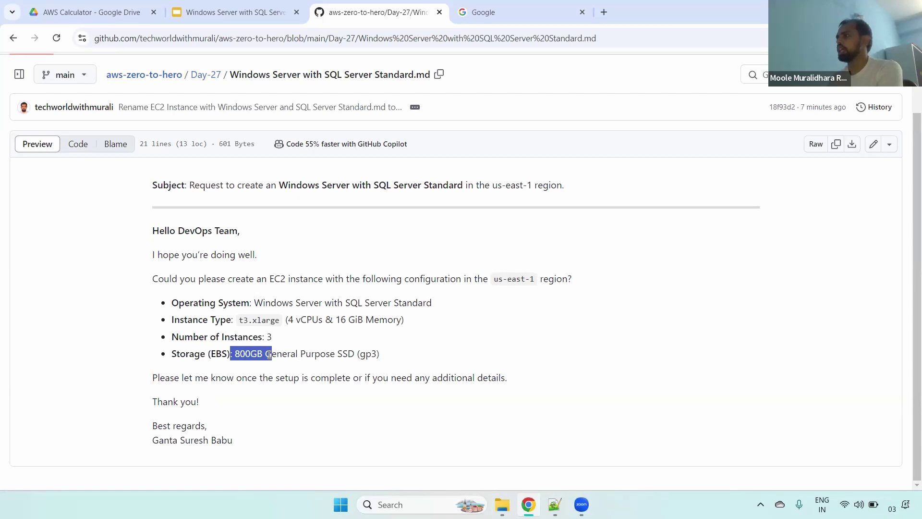
Search Google for "aws calculator"
click(479, 4)
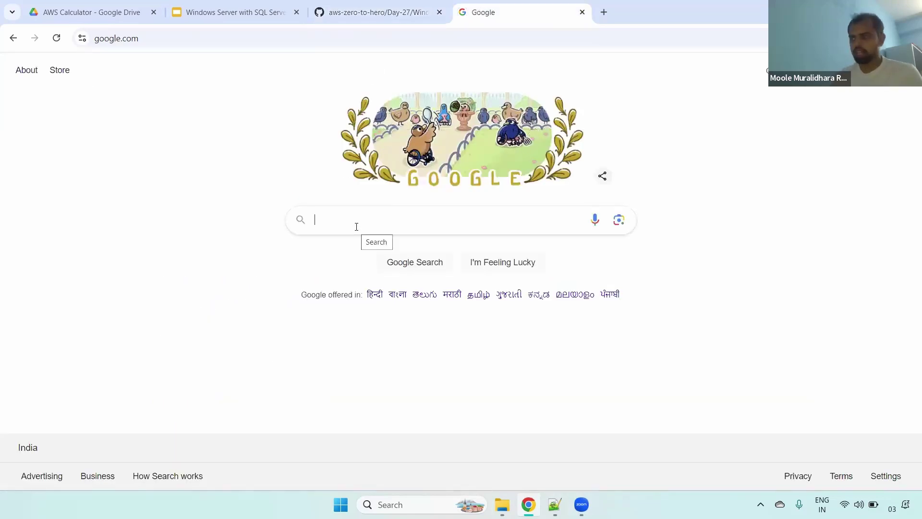
click(357, 227)
text(aws cal)
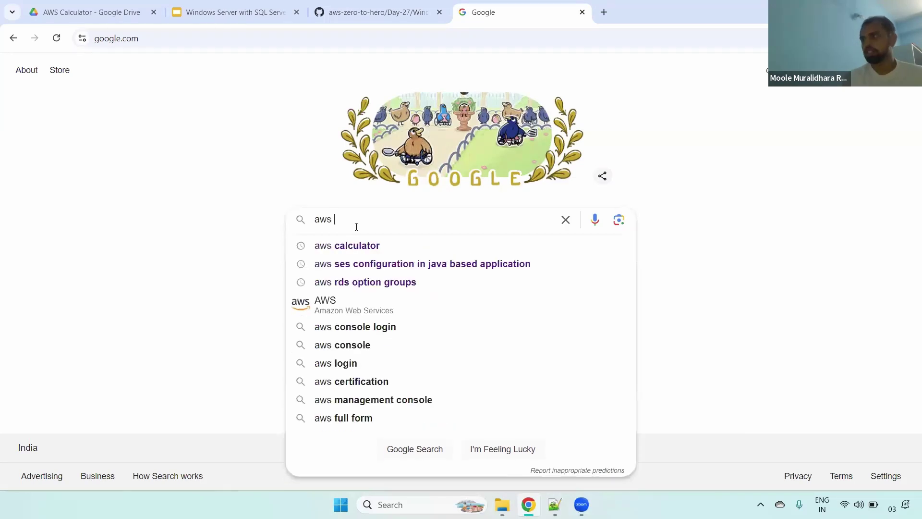
key(BackSpace)
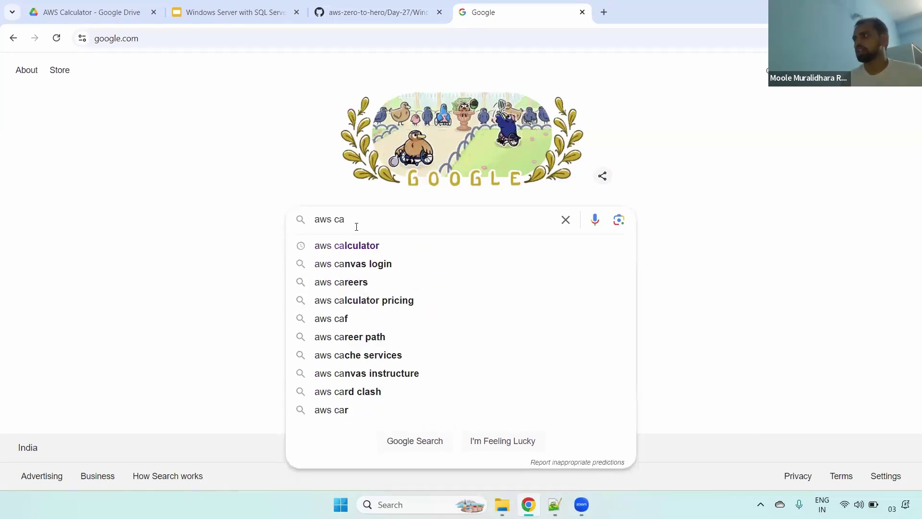
click(372, 246)
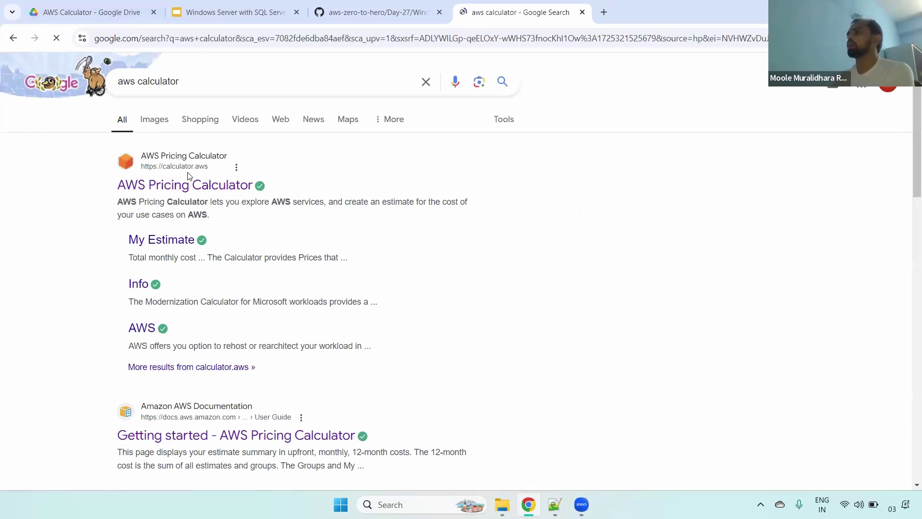
Return to the GitHub request and reread its message and the EC2 configuration it asks for
click(372, 12)
drag(160, 231, 341, 367)
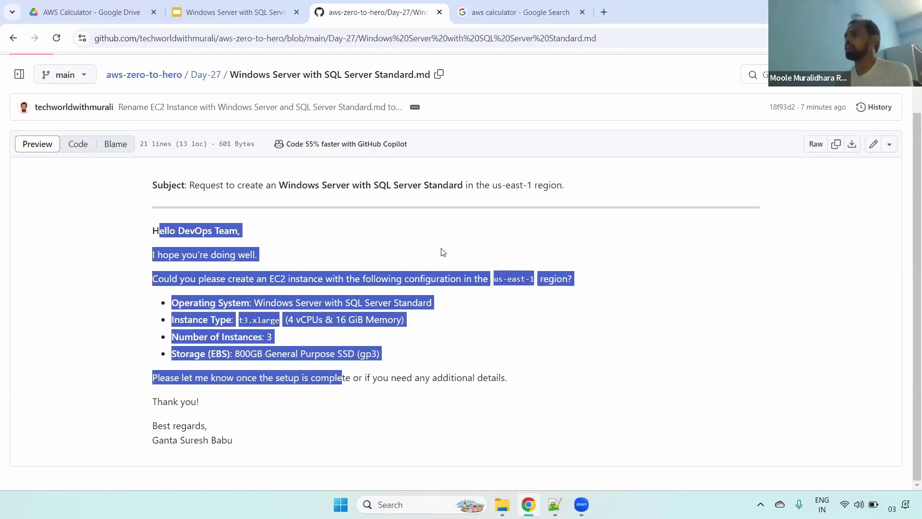
double_click(308, 275)
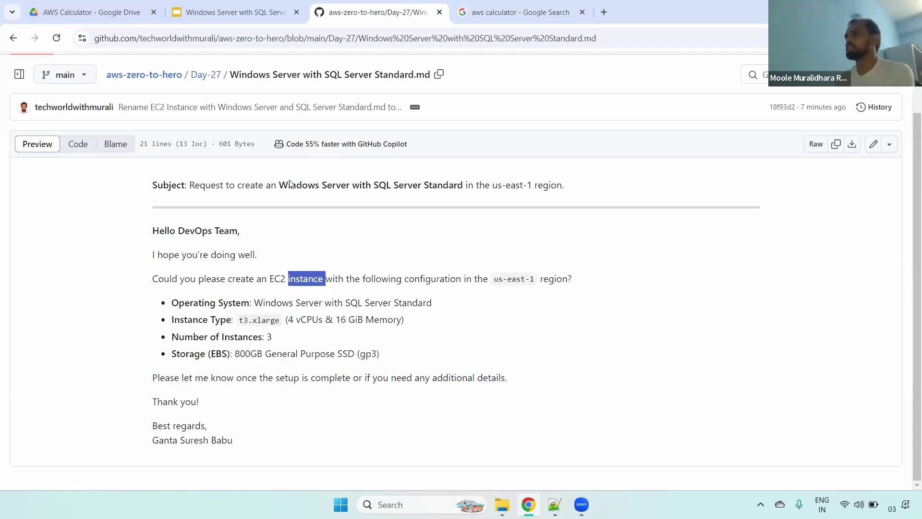
drag(152, 279, 416, 347)
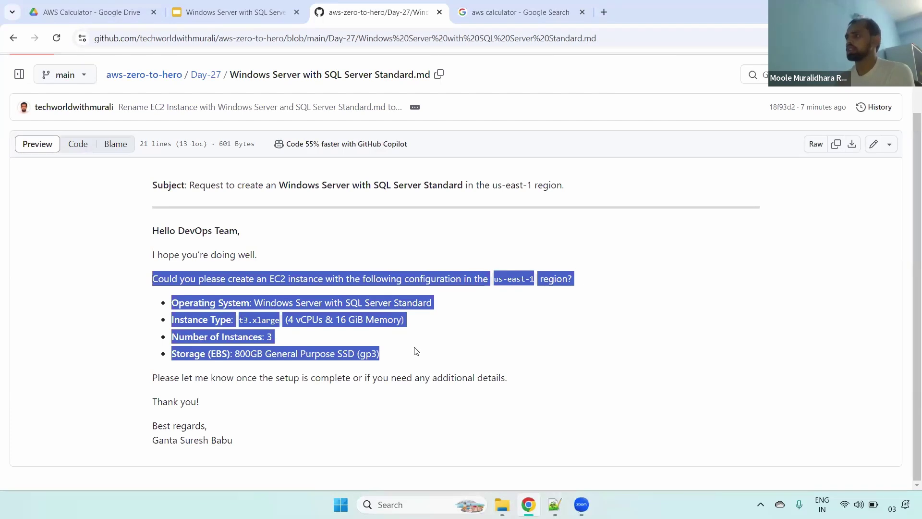
click(185, 294)
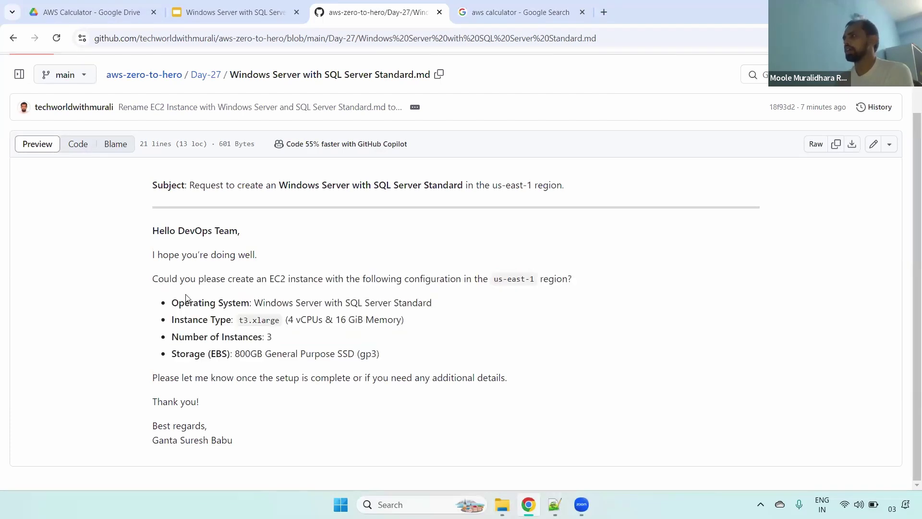
Open the AWS Pricing Calculator from the Google results and start creating a new estimate
click(484, 14)
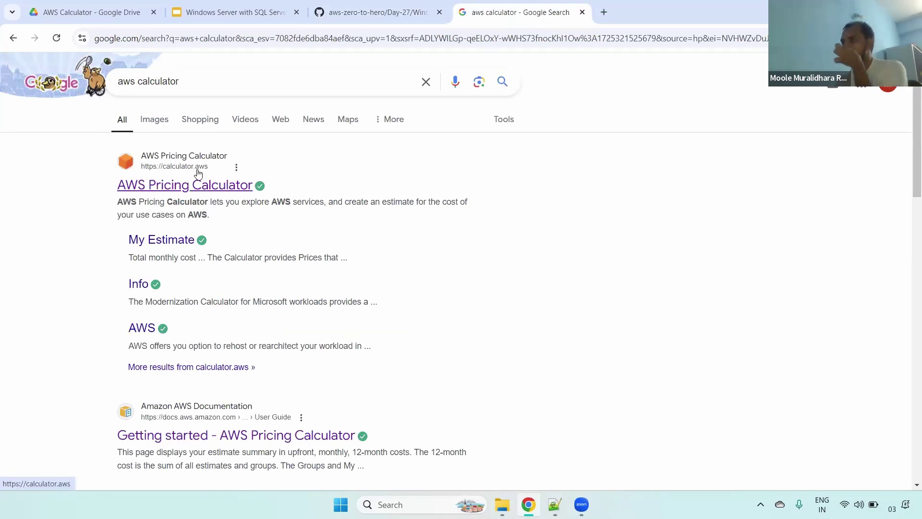
click(190, 188)
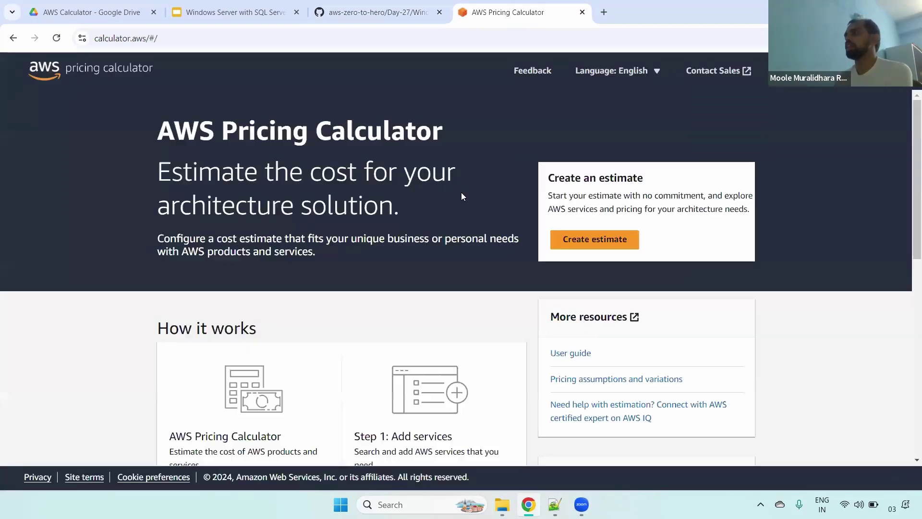
click(586, 240)
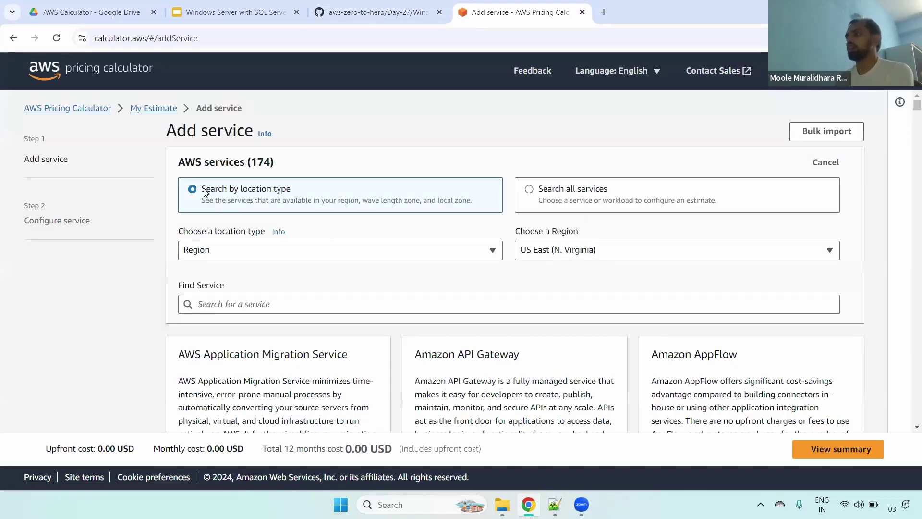
Compare the two service search modes, then search by location type with Region as the location type
drag(201, 189, 308, 190)
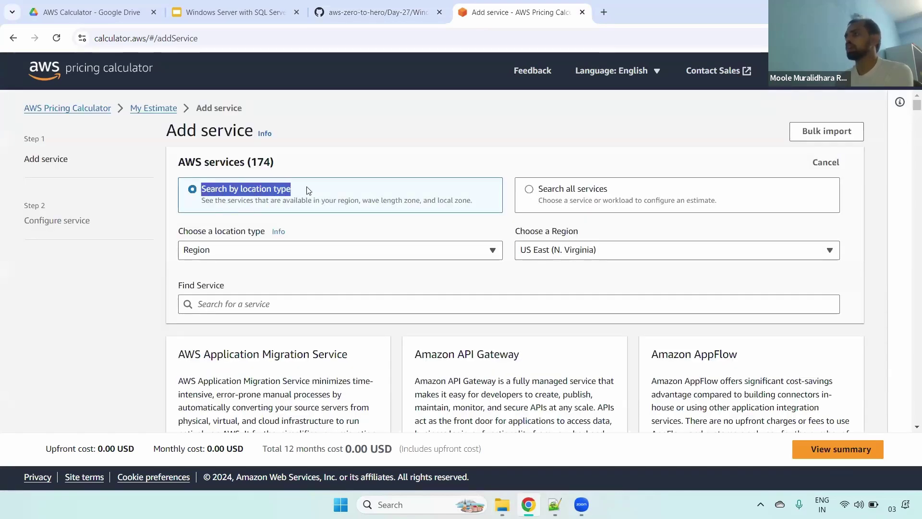
click(549, 192)
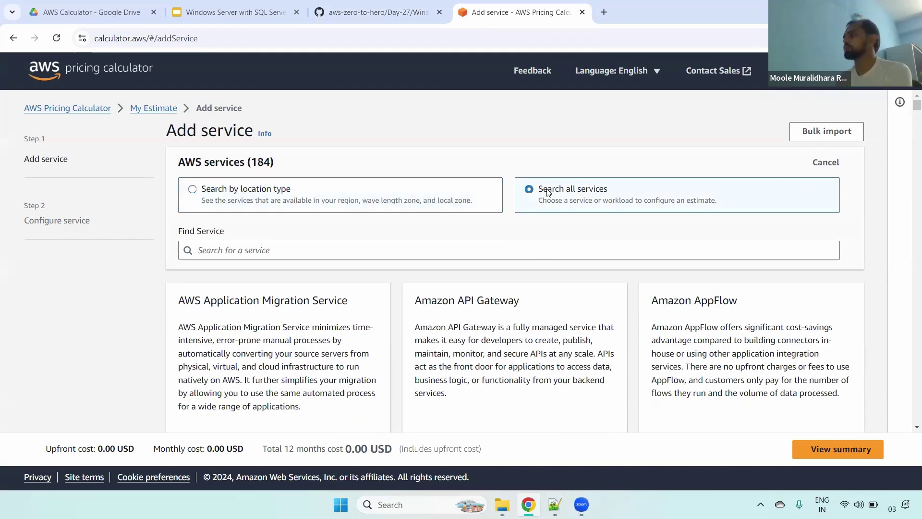
click(193, 191)
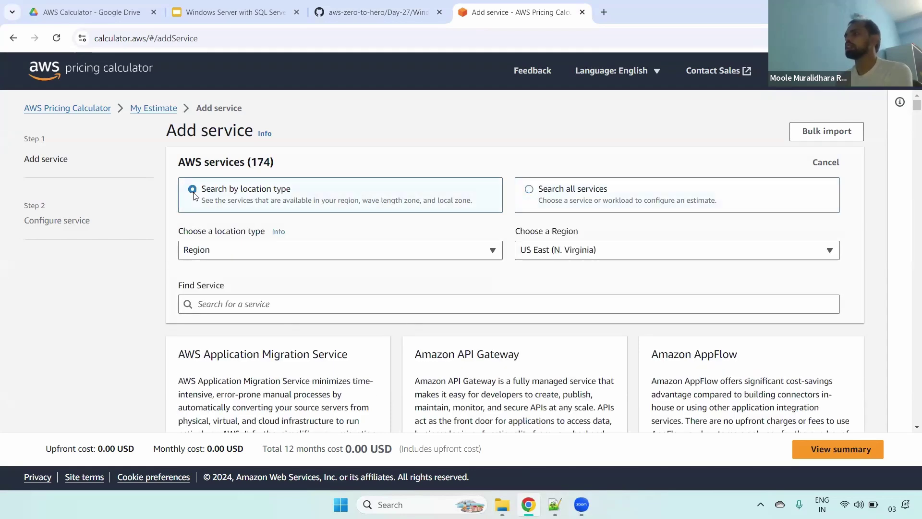
drag(177, 232, 258, 232)
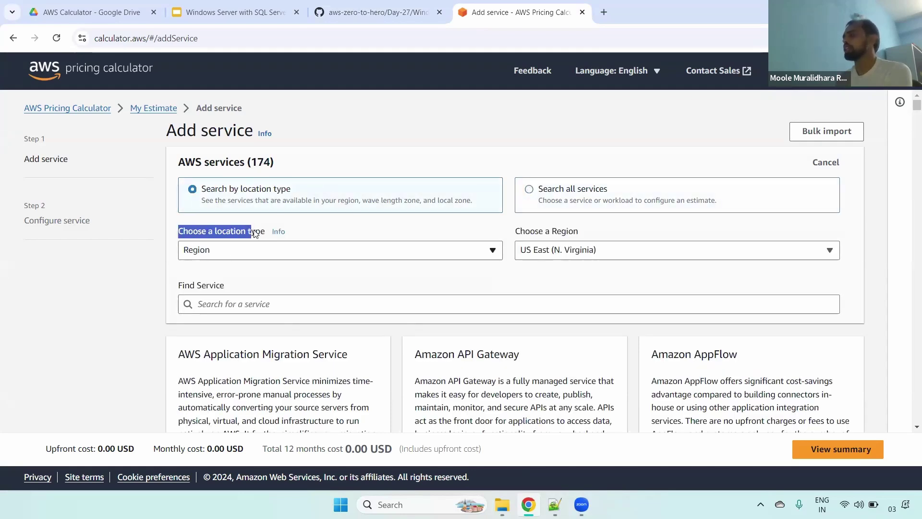
click(328, 254)
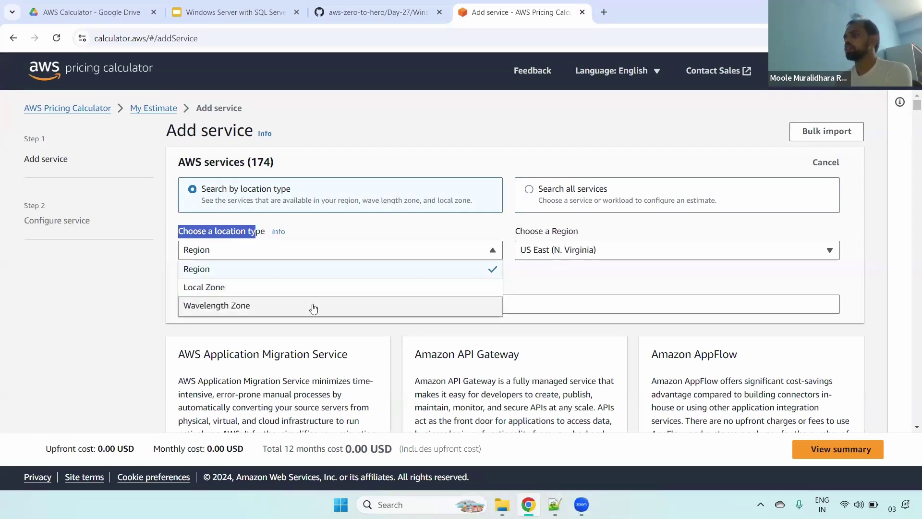
click(320, 269)
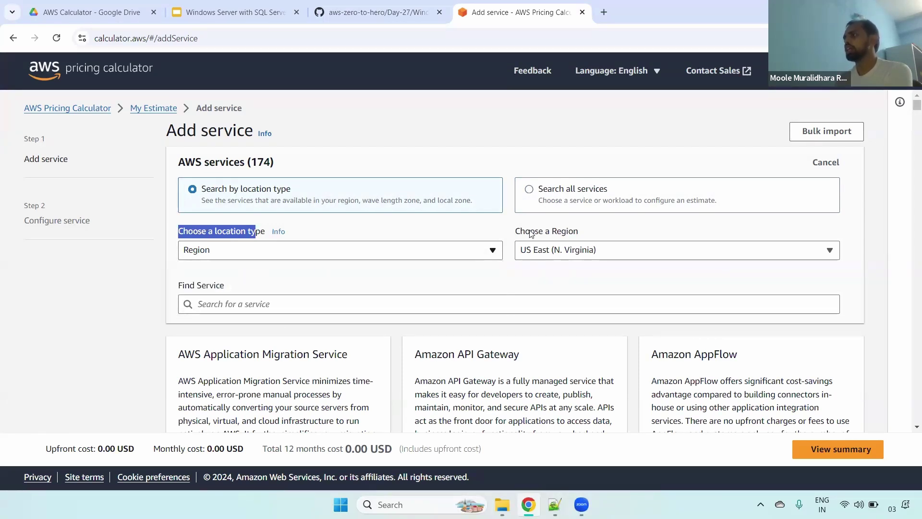
Look through the available AWS regions and choose US East (N. Virginia), us-east-1, for the estimate
drag(522, 234, 560, 234)
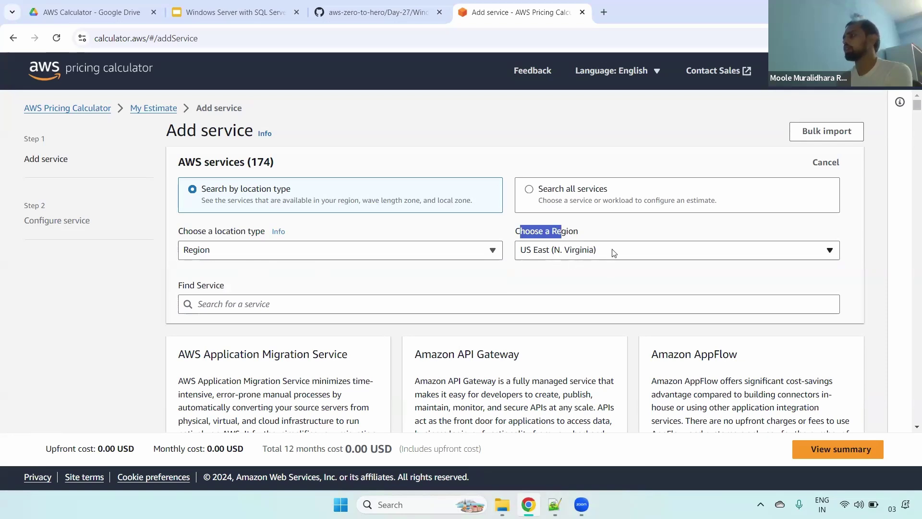
click(582, 257)
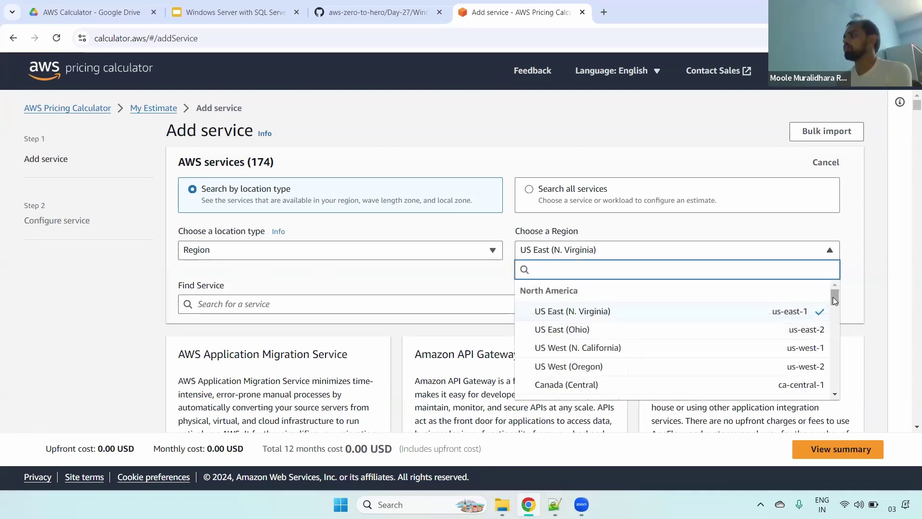
drag(834, 300, 829, 267)
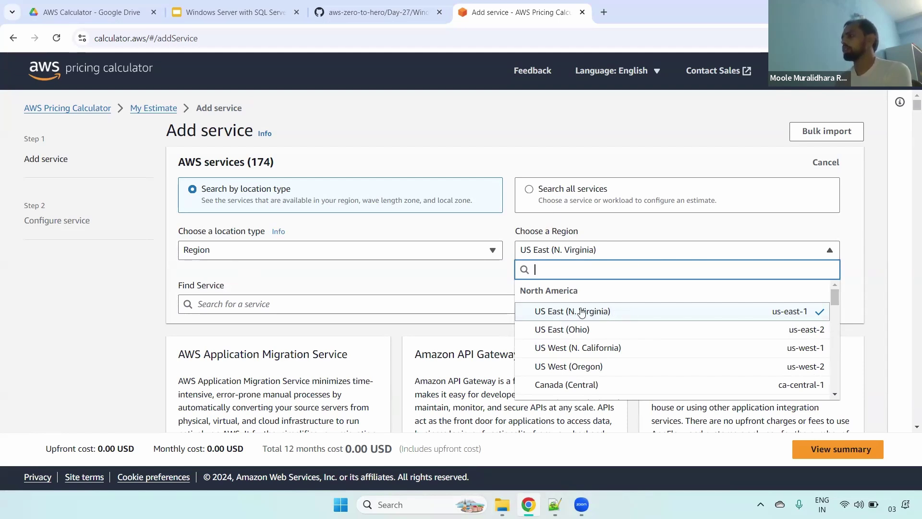
click(679, 317)
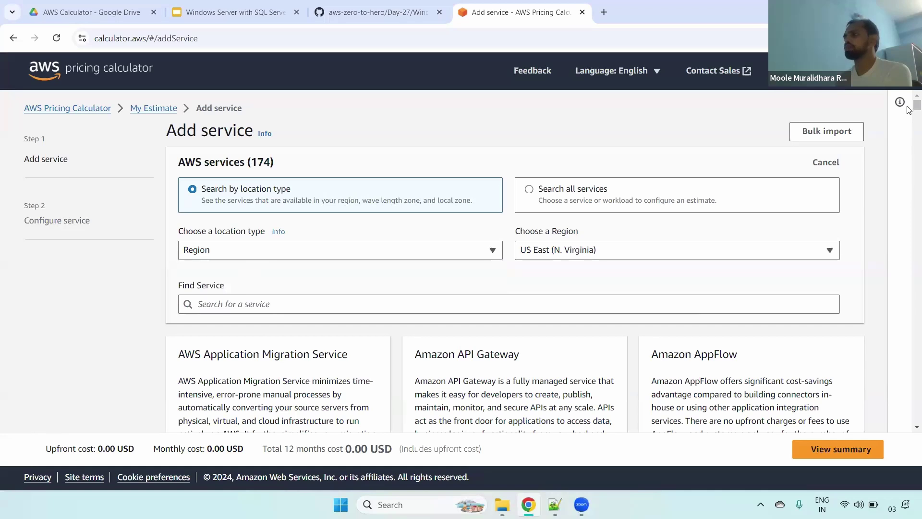
Check the requested operating system in the GitHub request and return to the calculator's service list
scroll(909, 110, down, 2)
scroll(469, 245, up, 1)
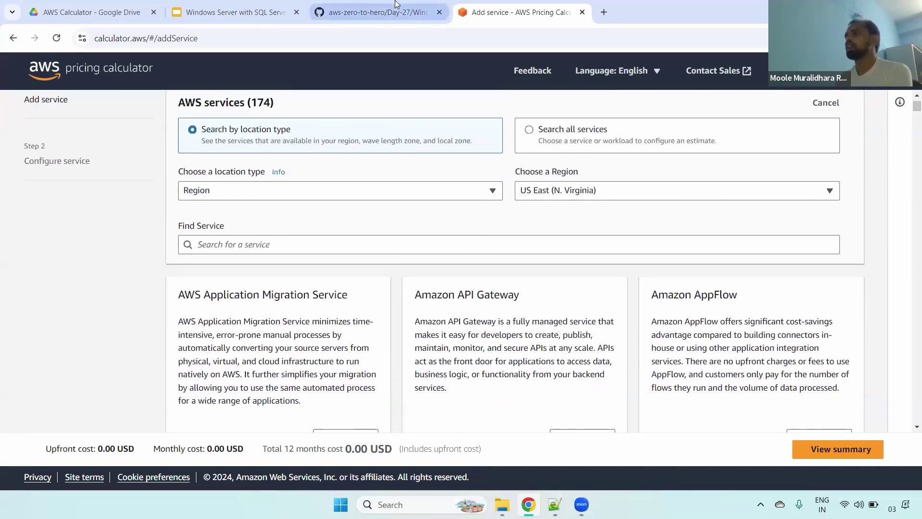
click(396, 5)
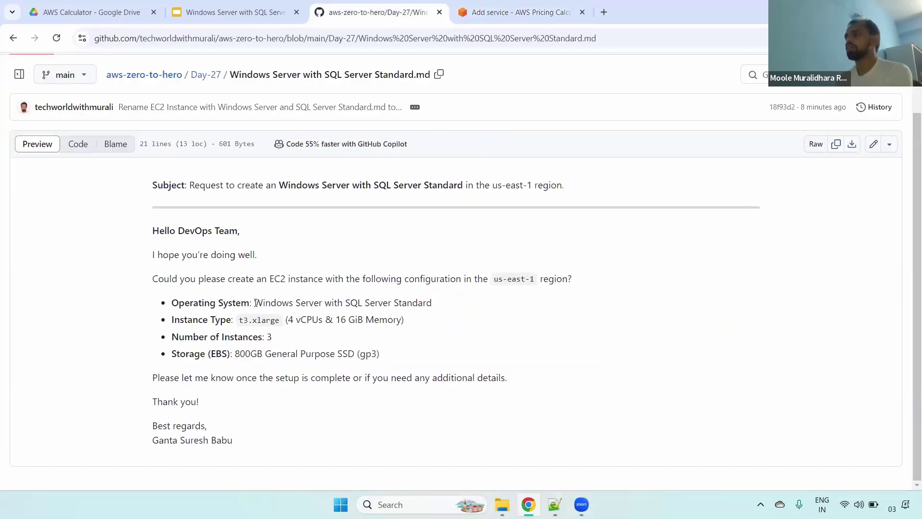
drag(256, 303, 426, 302)
click(514, 11)
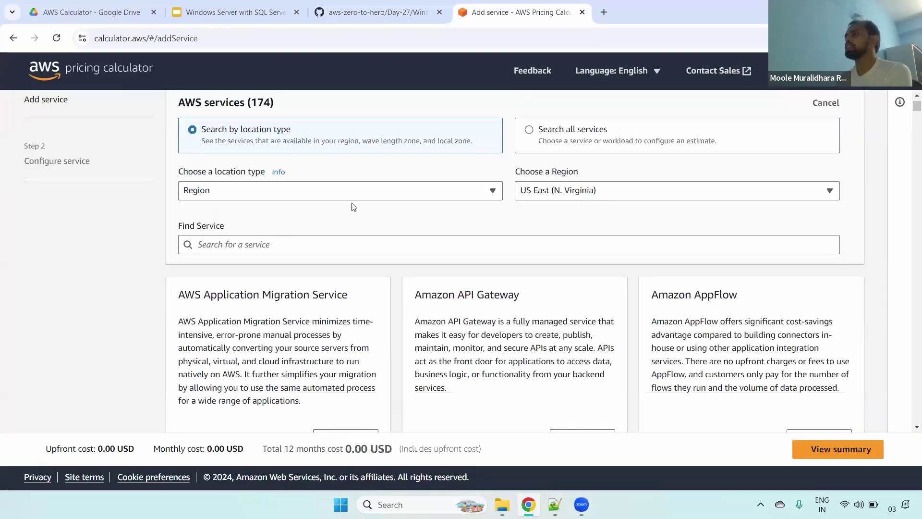
Search the services for ec2 and start configuring Amazon EC2
click(257, 246)
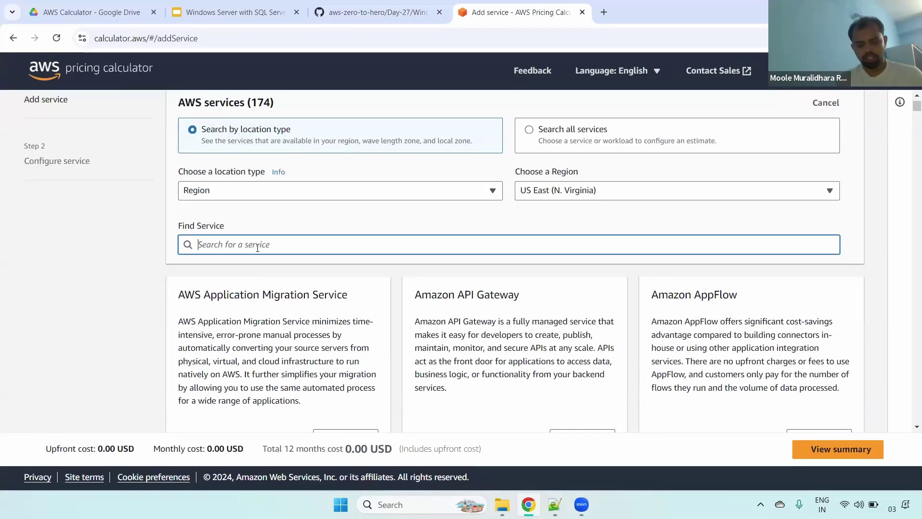
text(ec2)
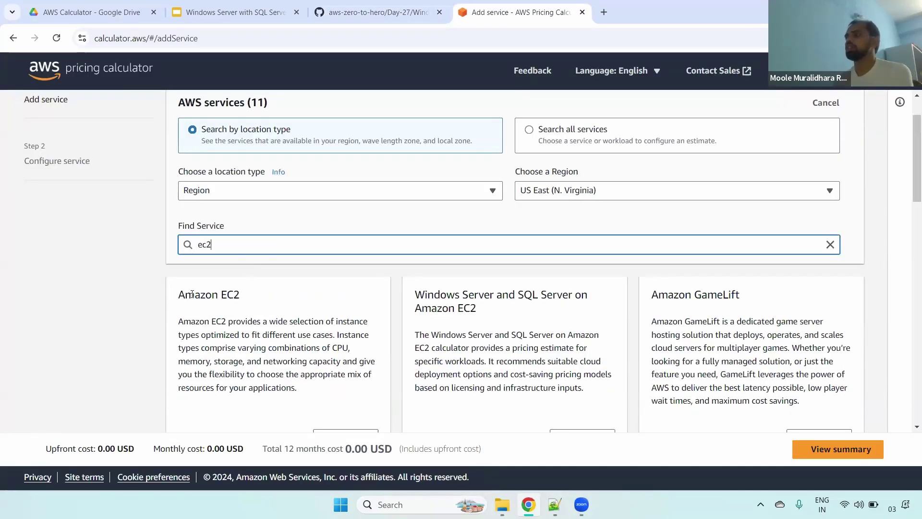
drag(185, 293, 257, 302)
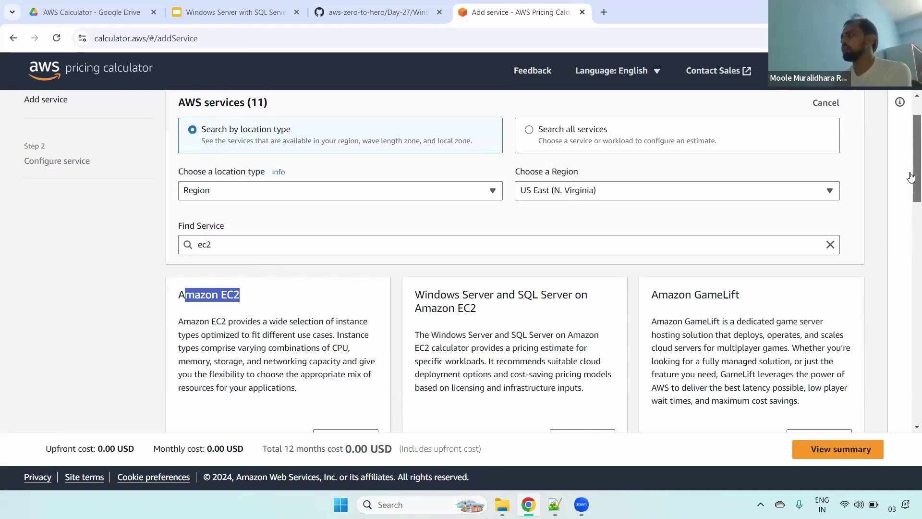
drag(911, 192, 911, 234)
click(337, 321)
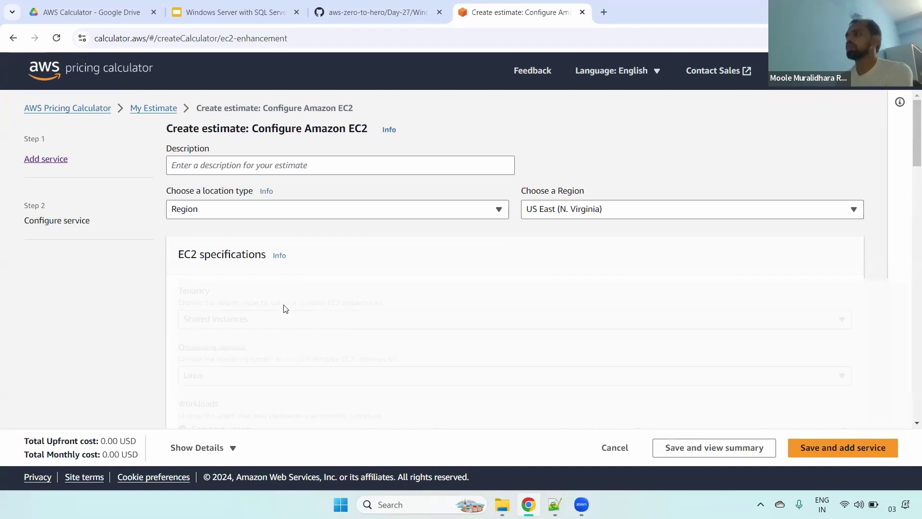
Review the tenancy options in the EC2 specifications and choose Shared Instances
scroll(288, 214, down, 2)
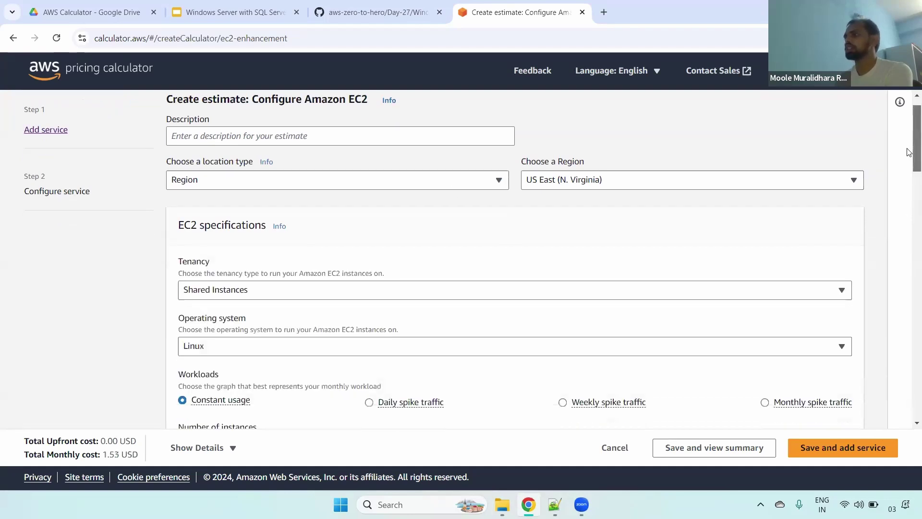
click(207, 229)
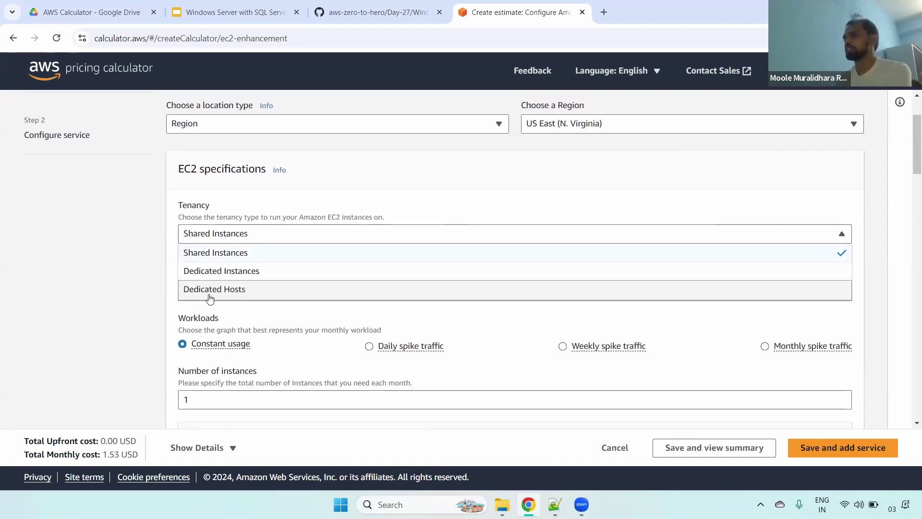
click(232, 258)
scroll(909, 168, down, 2)
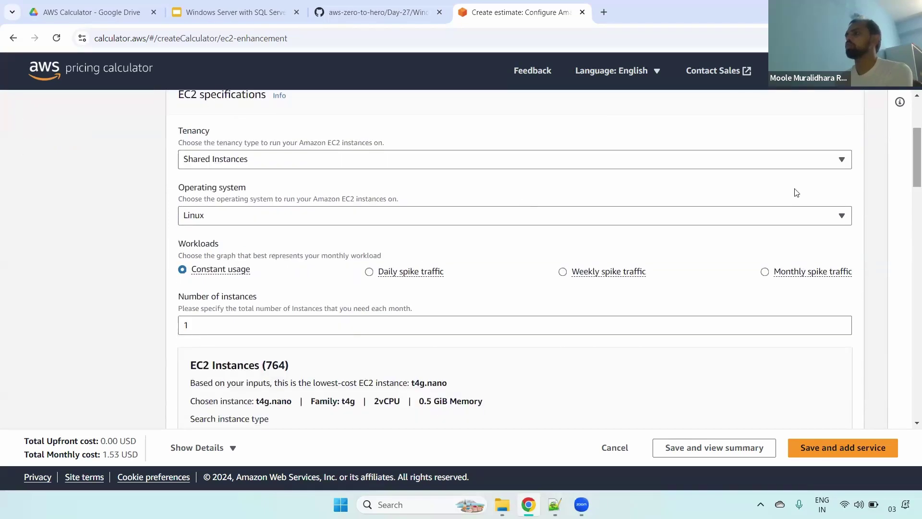
Recheck the operating system in the GitHub request and set the estimate's operating system to Windows Server with SQL Server Standard
drag(180, 193, 292, 193)
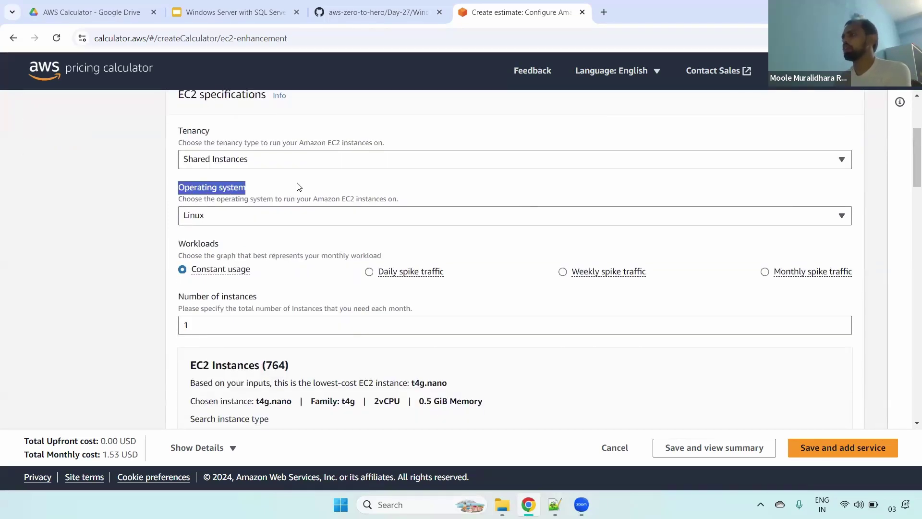
click(391, 10)
click(261, 301)
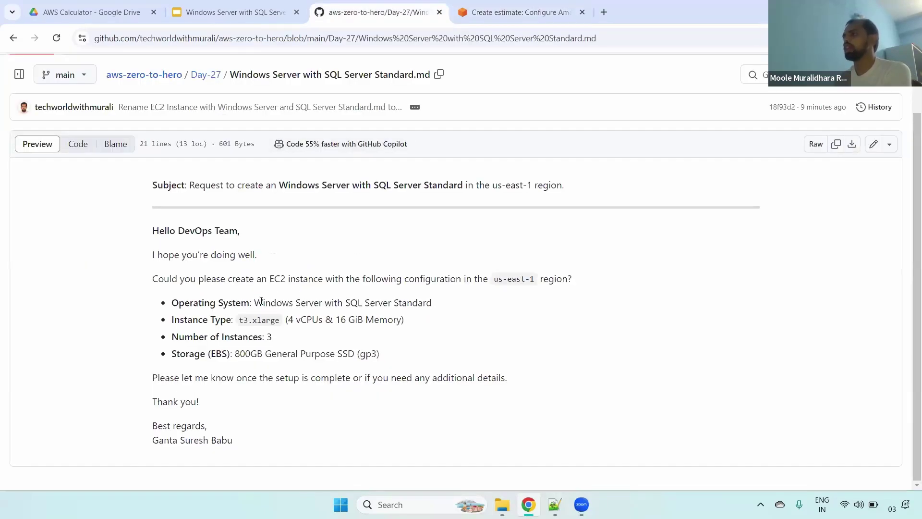
drag(275, 303, 442, 305)
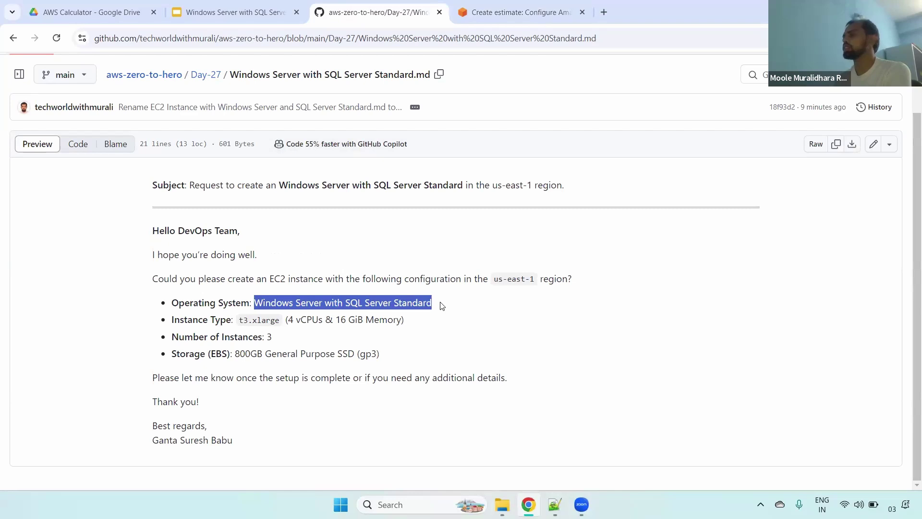
click(490, 5)
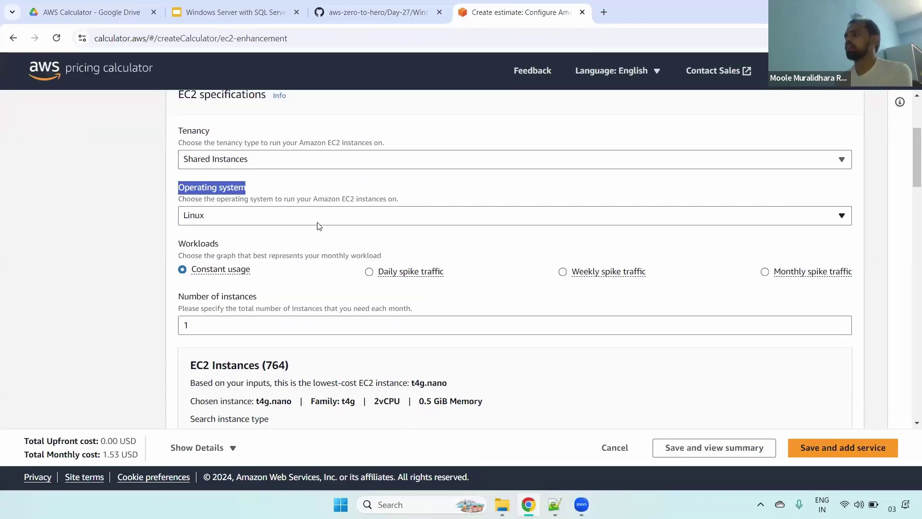
click(278, 215)
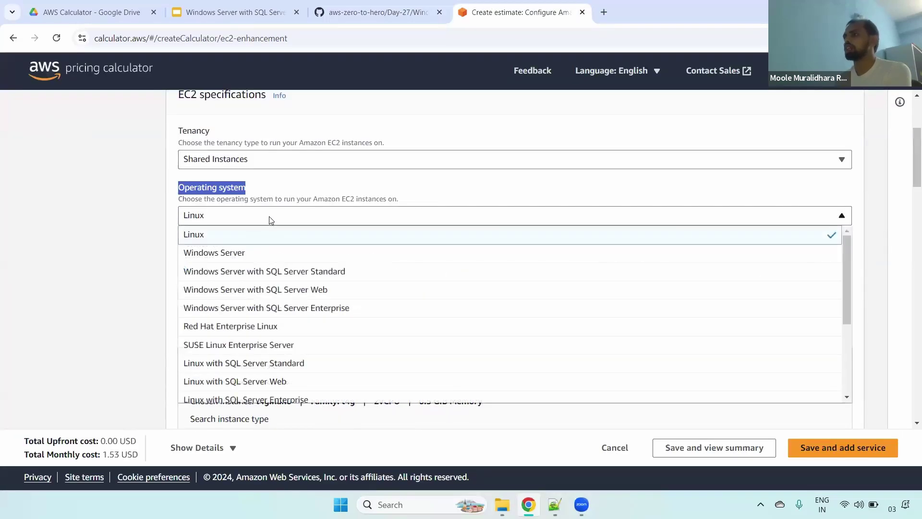
click(291, 273)
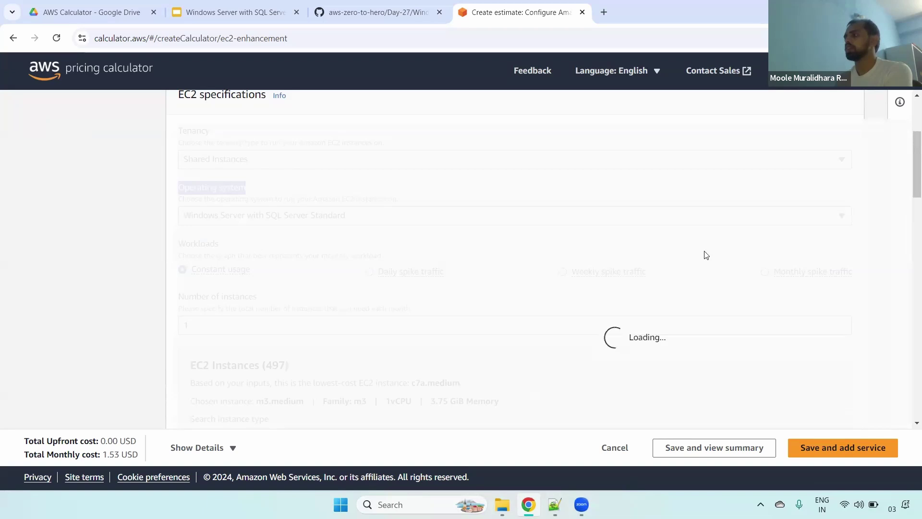
Review the workload options and set the number of instances to 3
scroll(909, 156, down, 1)
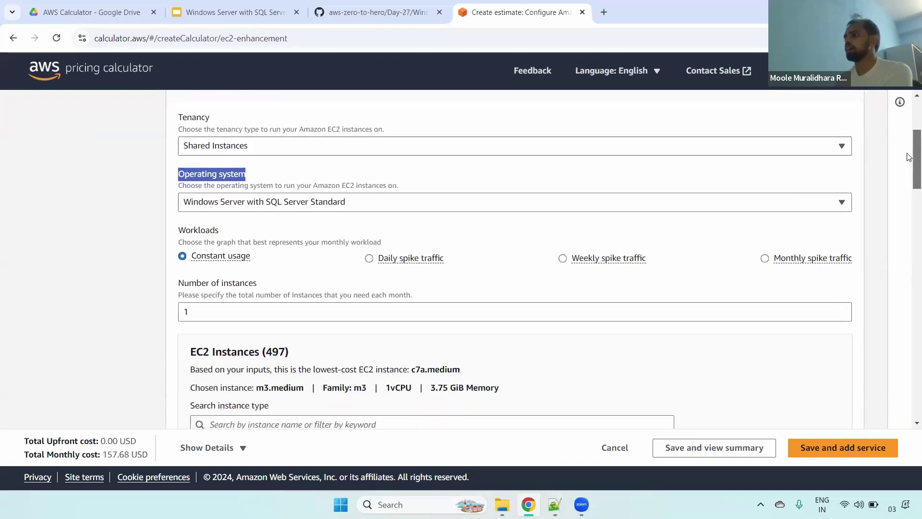
scroll(908, 156, down, 2)
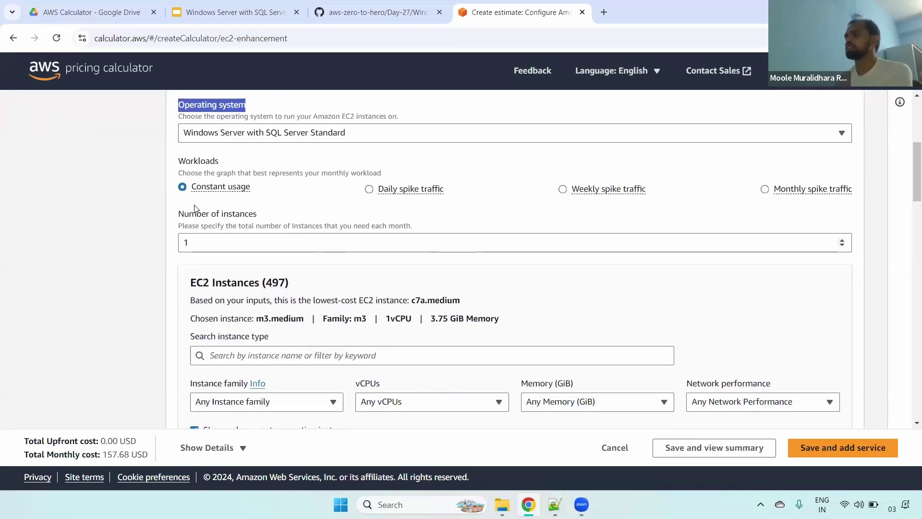
double_click(215, 202)
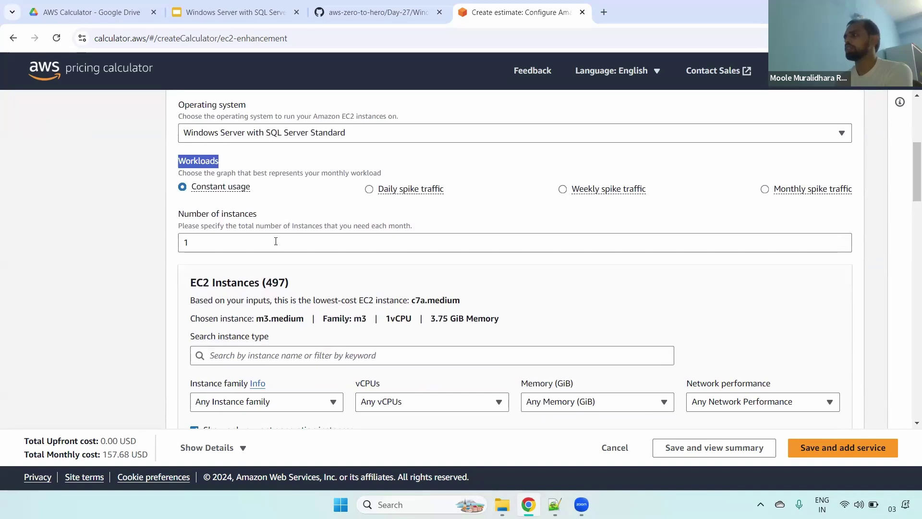
drag(177, 216, 264, 220)
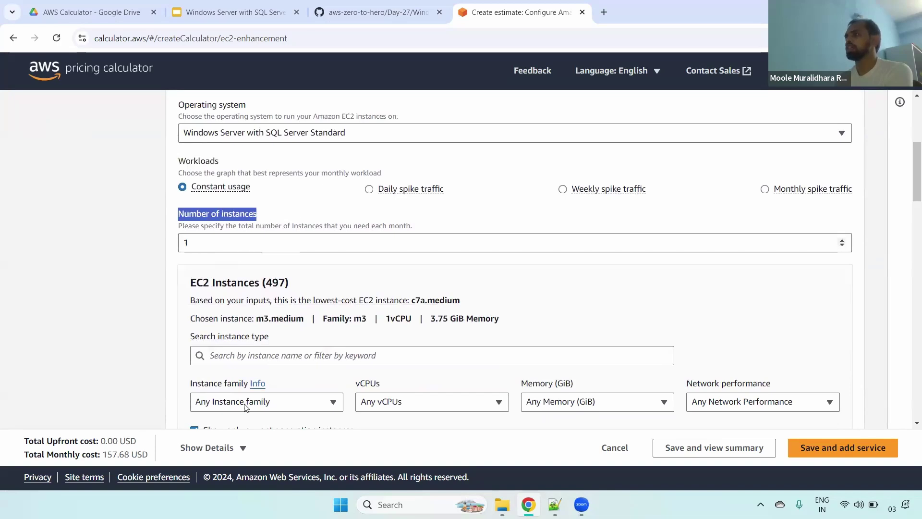
double_click(253, 243)
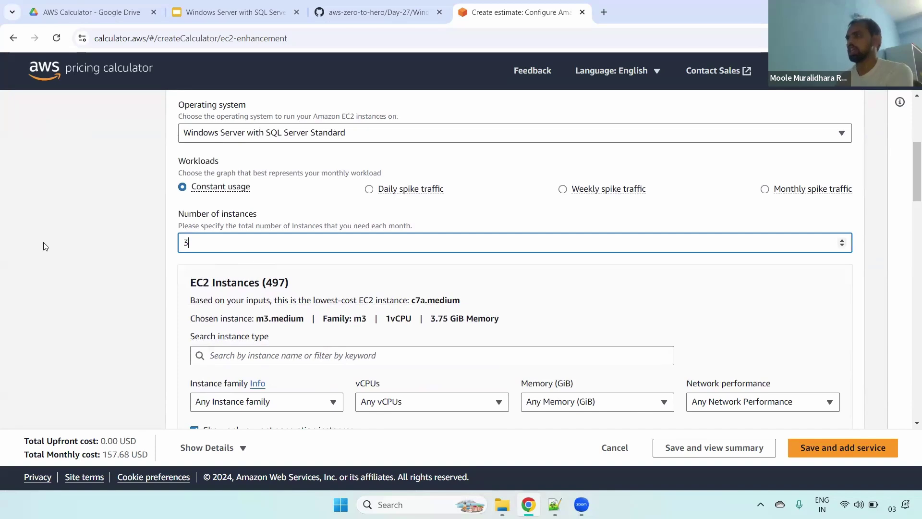
Look over the instance family, vCPUs, memory and network performance filters above the EC2 instance list
drag(916, 161, 916, 176)
drag(189, 298, 244, 299)
drag(354, 299, 382, 301)
drag(518, 301, 586, 303)
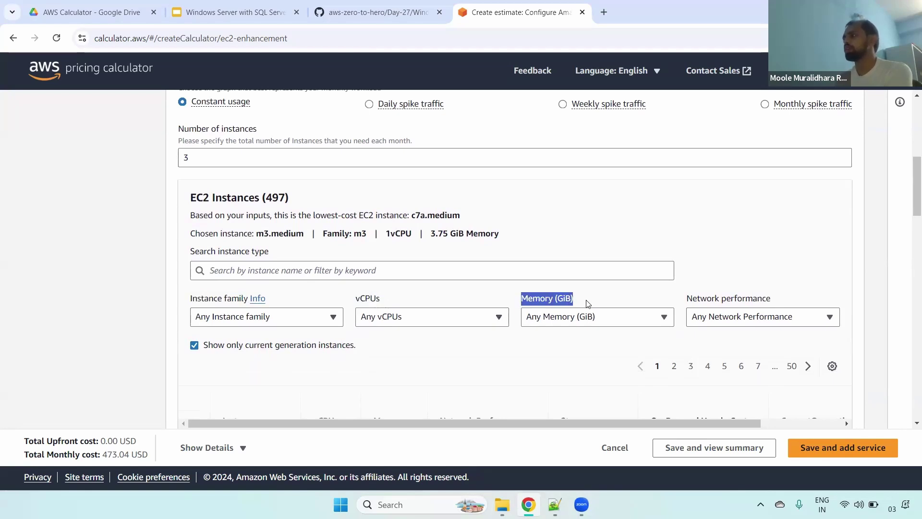
scroll(909, 238, down, 2)
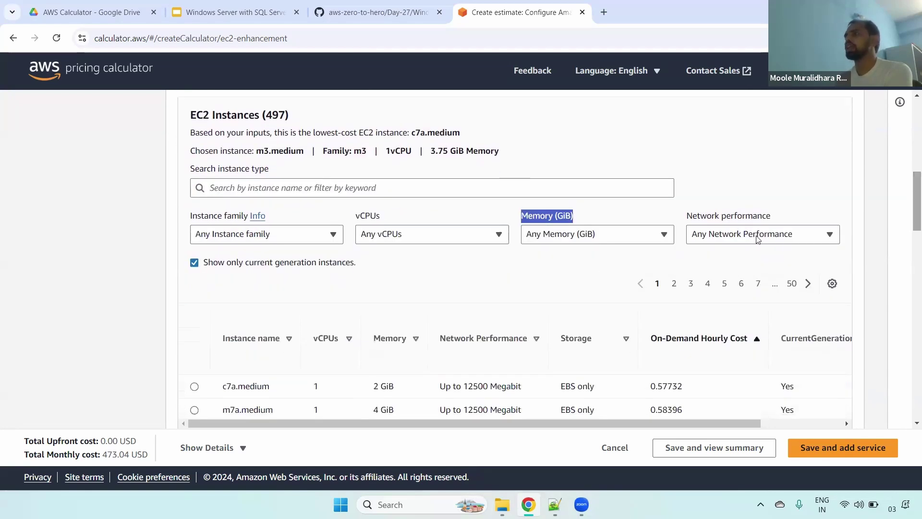
Copy the instance type t3.xlarge from the GitHub request, check its vCPU and memory requirements, and return to the calculator
key(ctrl+shift+Tab)
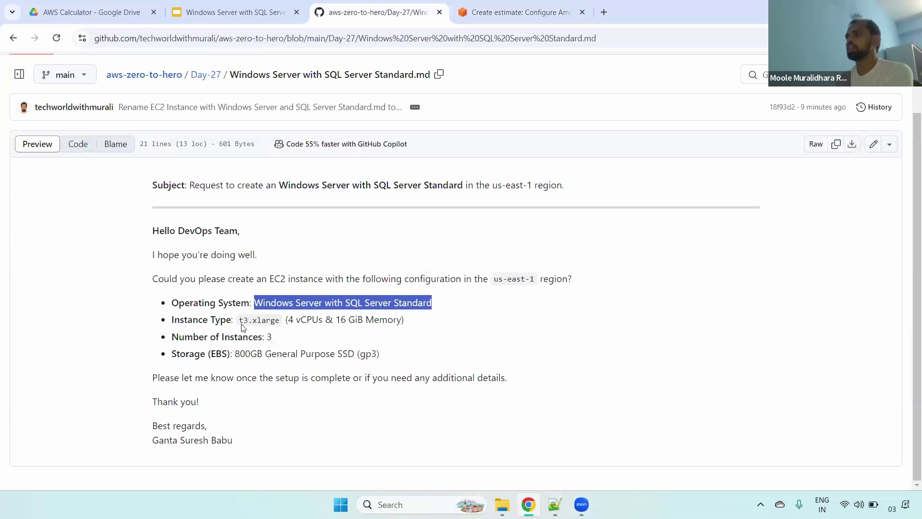
drag(239, 319, 282, 320)
key(ctrl+c)
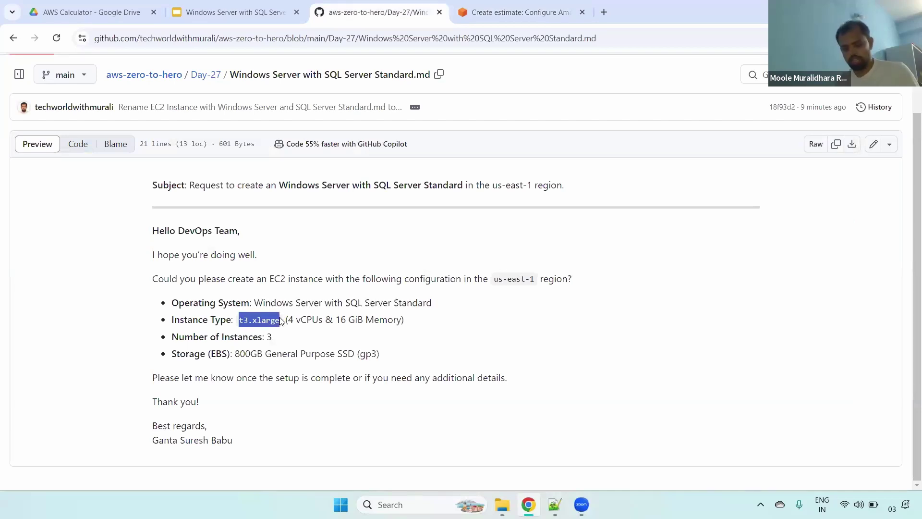
double_click(309, 320)
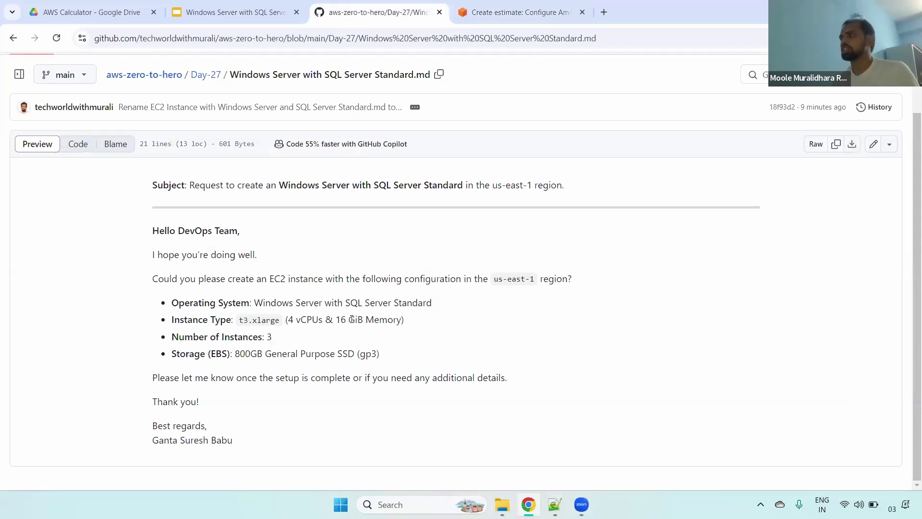
double_click(355, 319)
click(478, 3)
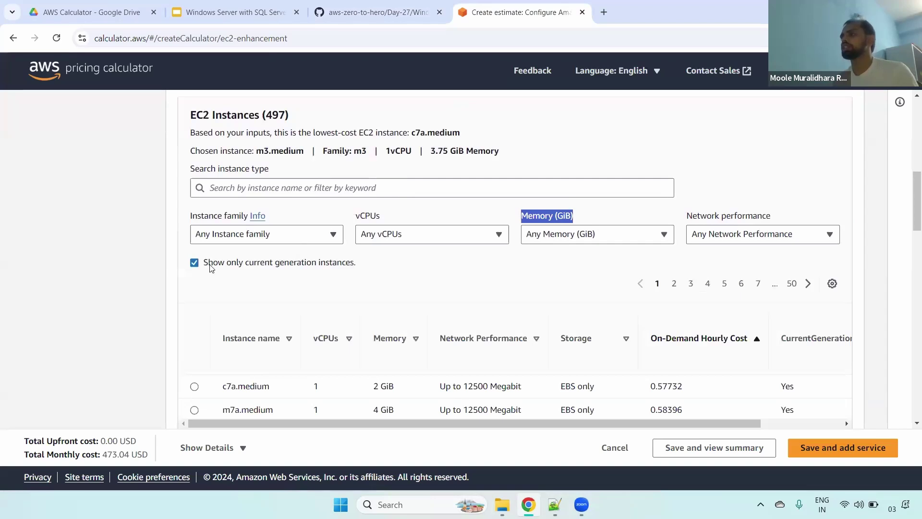
Stop limiting the EC2 instance list to current generation instances and search it for t3.xlarge
click(194, 262)
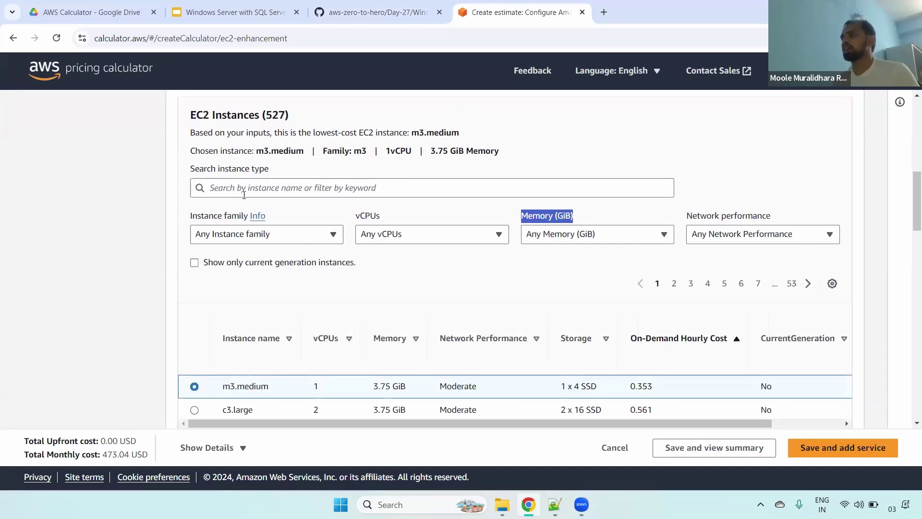
click(242, 187)
key(ctrl+v)
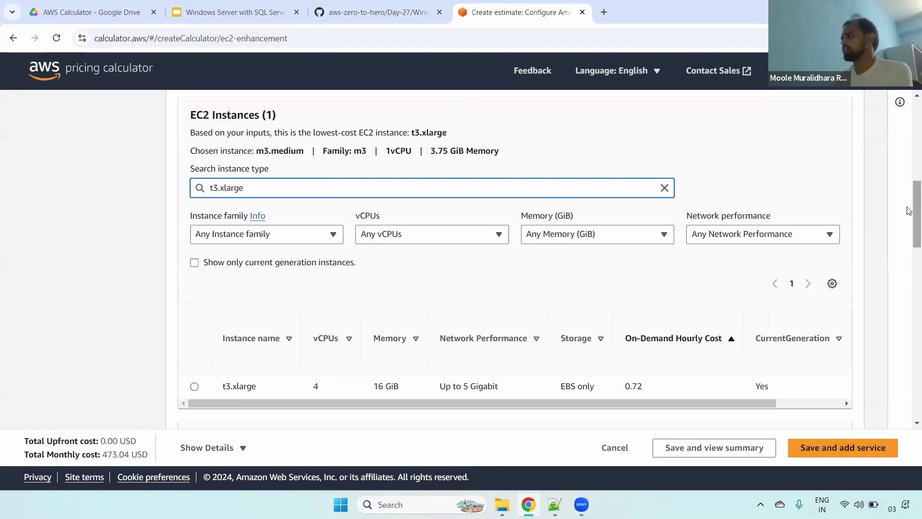
Check the vCPUs and memory of the t3.xlarge result and select it as the instance type
scroll(482, 173, down, 1)
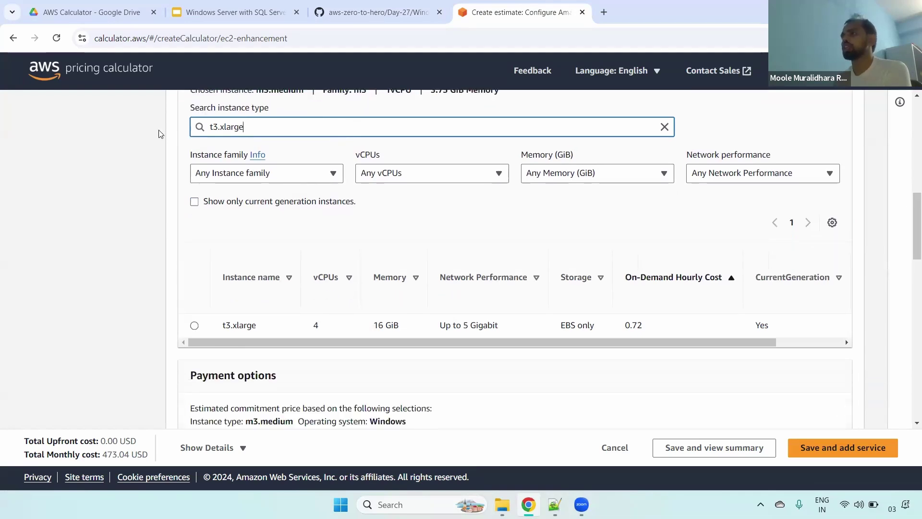
key(ctrl+a)
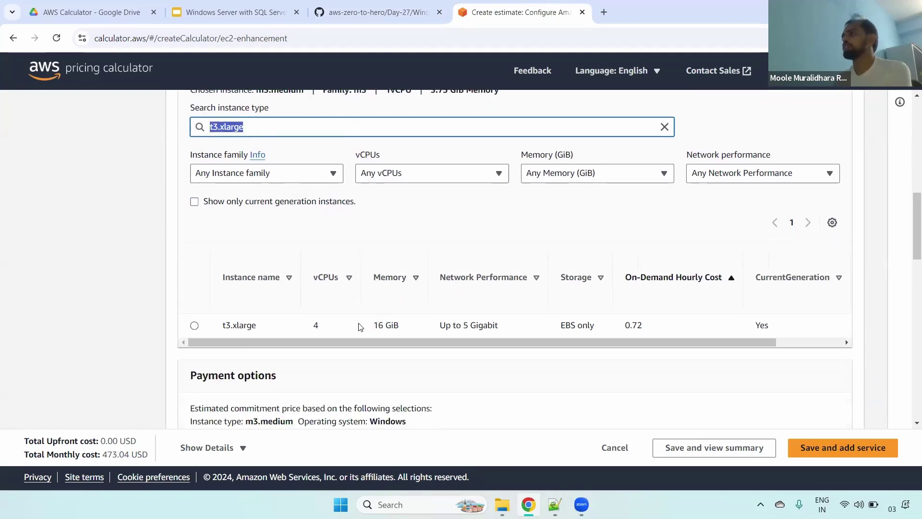
double_click(315, 327)
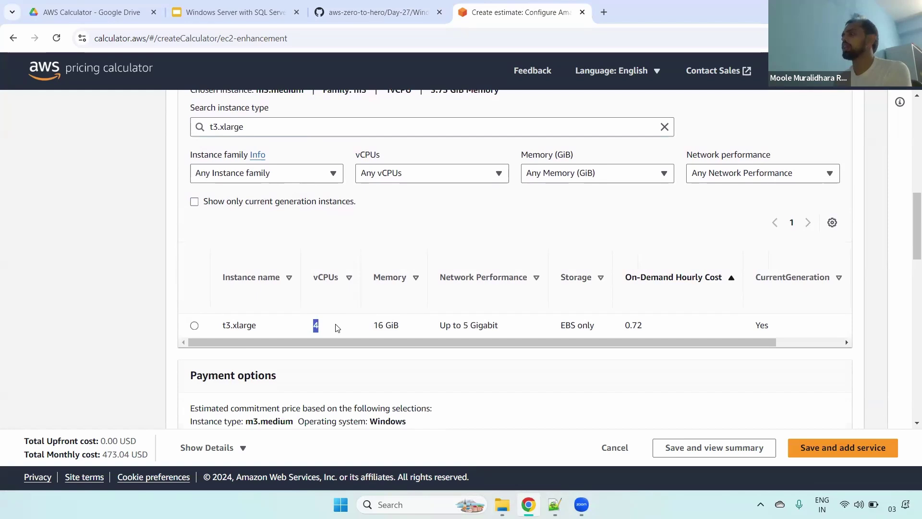
drag(371, 327, 391, 326)
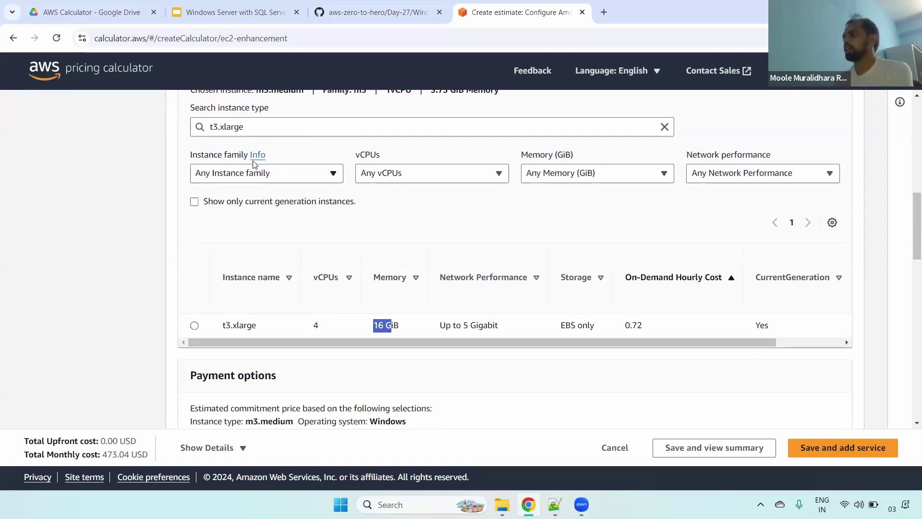
drag(263, 127, 169, 130)
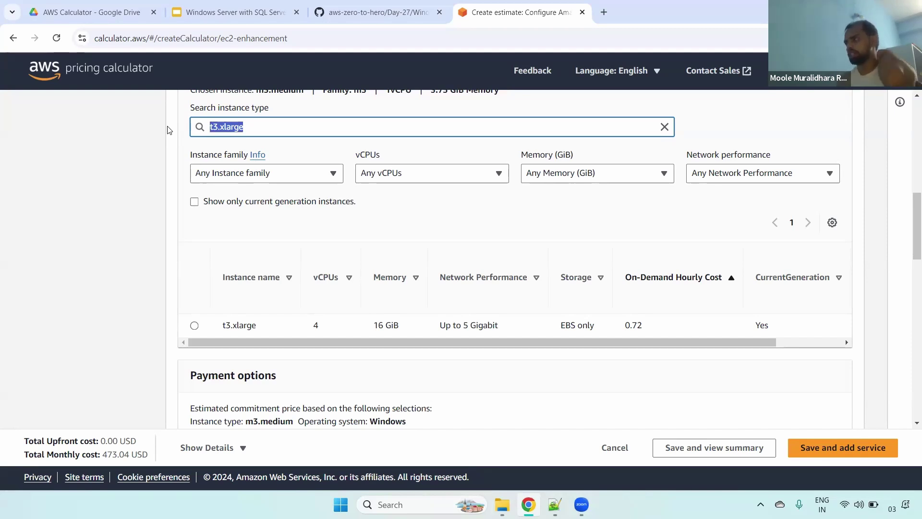
click(194, 325)
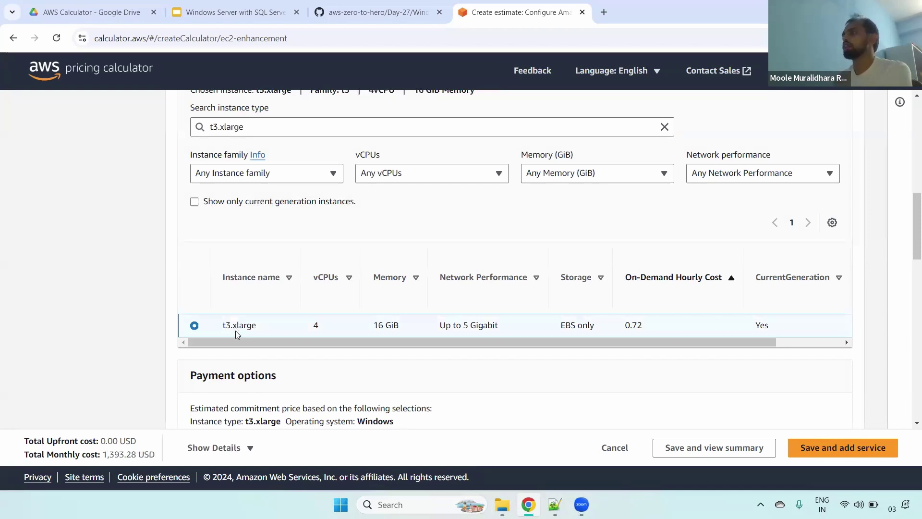
Check the vCPUs and memory of the selected t3.xlarge and choose On-Demand as its payment option
double_click(316, 327)
drag(374, 325, 412, 330)
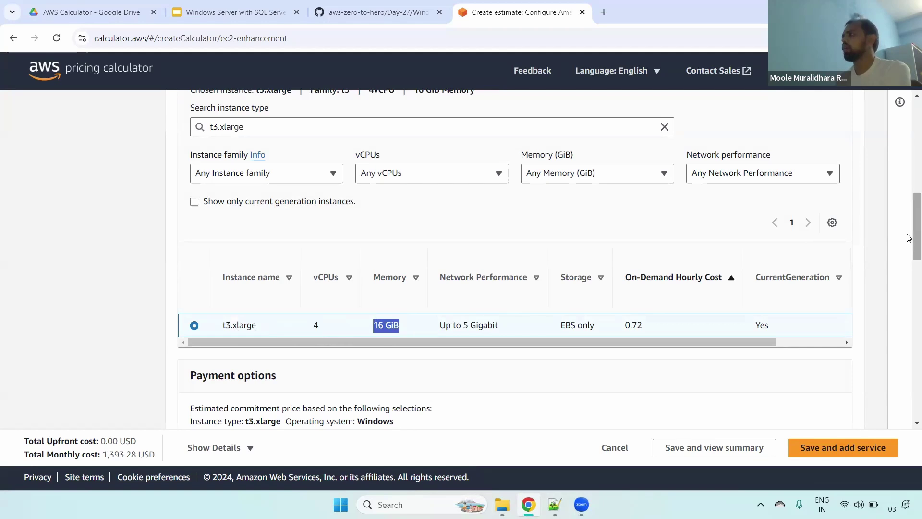
drag(909, 243, 907, 290)
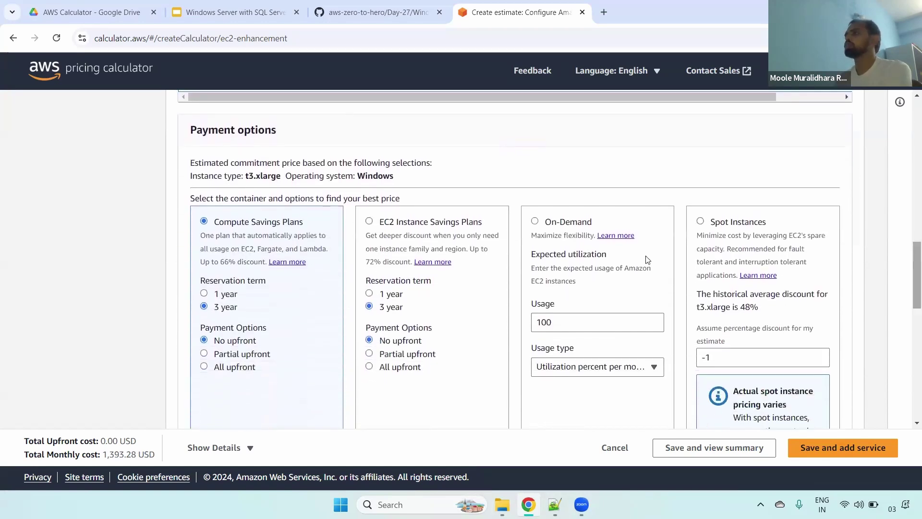
drag(182, 134, 299, 133)
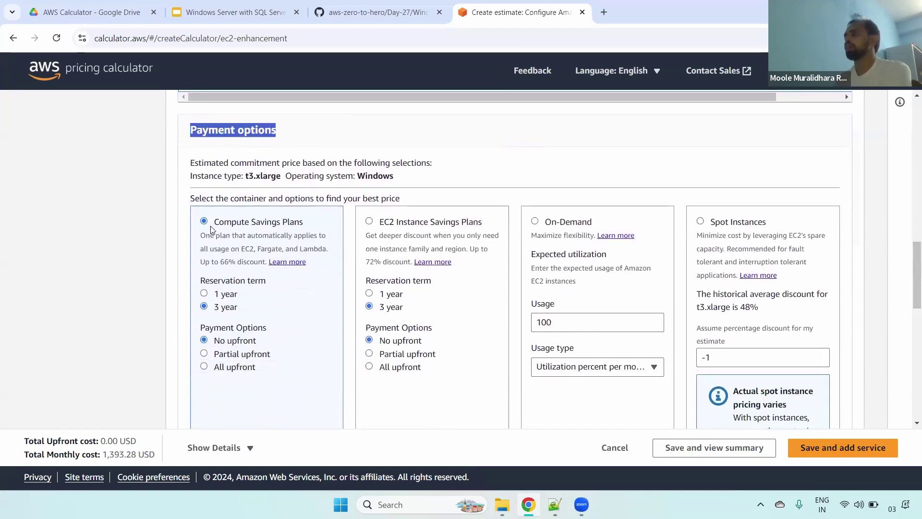
drag(212, 222, 370, 224)
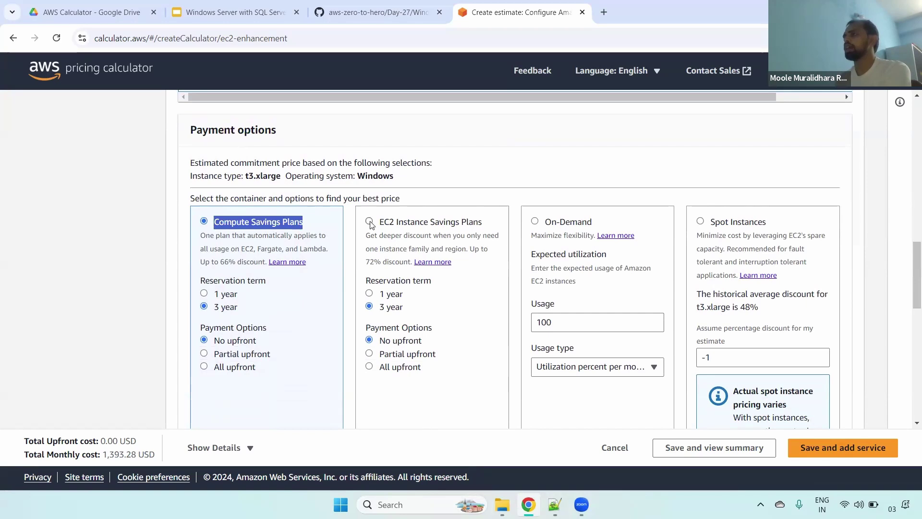
click(370, 223)
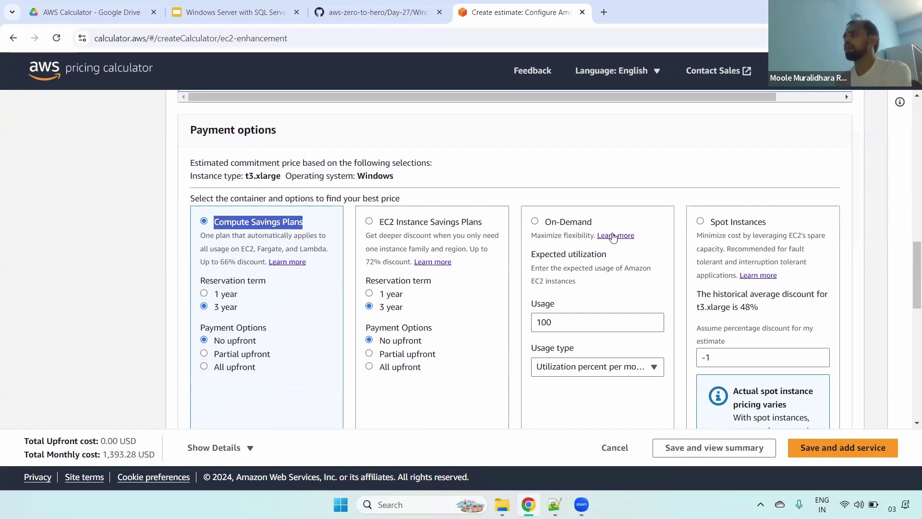
click(535, 223)
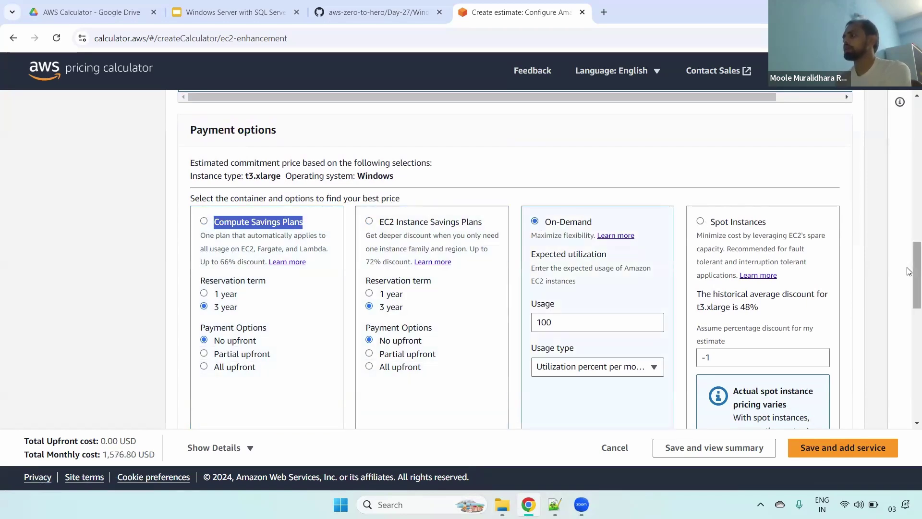
Compare the On-Demand, Compute Savings Plans and EC2 Instance Savings Plans options, including which services each savings plan covers and its discount
scroll(909, 275, down, 1)
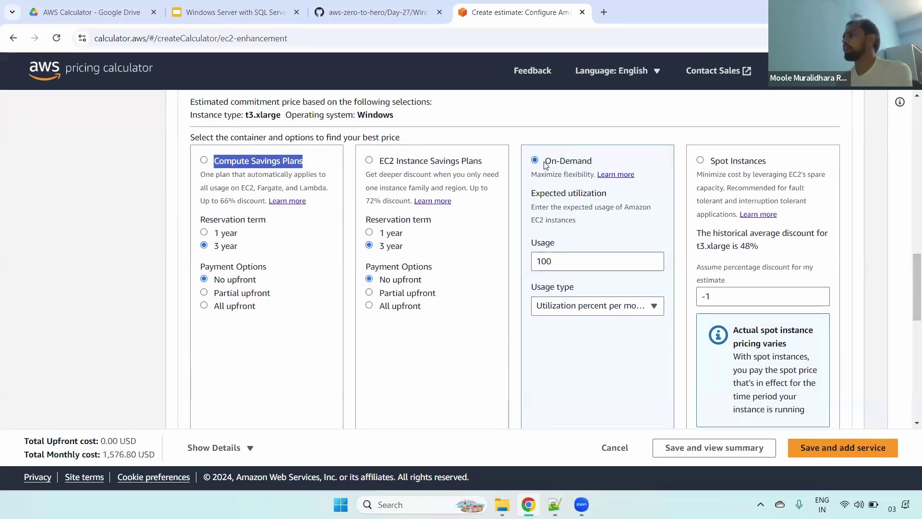
drag(546, 165, 595, 167)
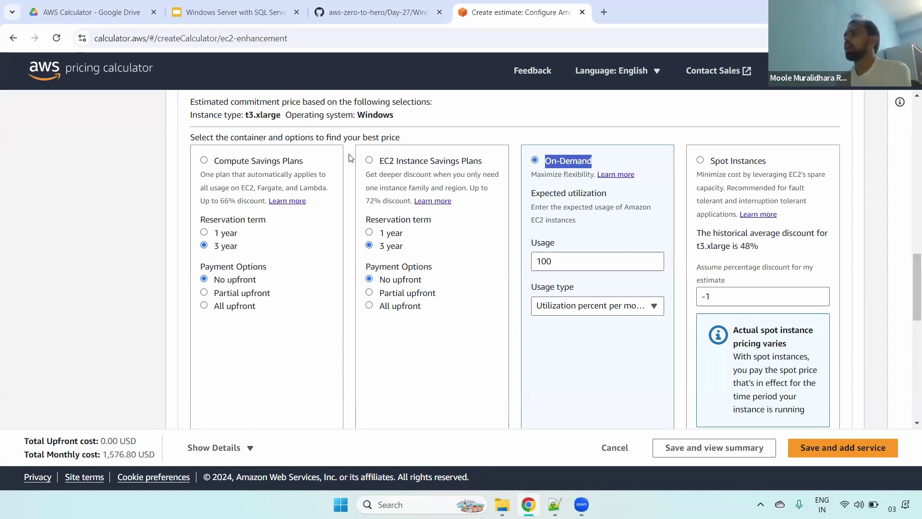
drag(219, 161, 478, 164)
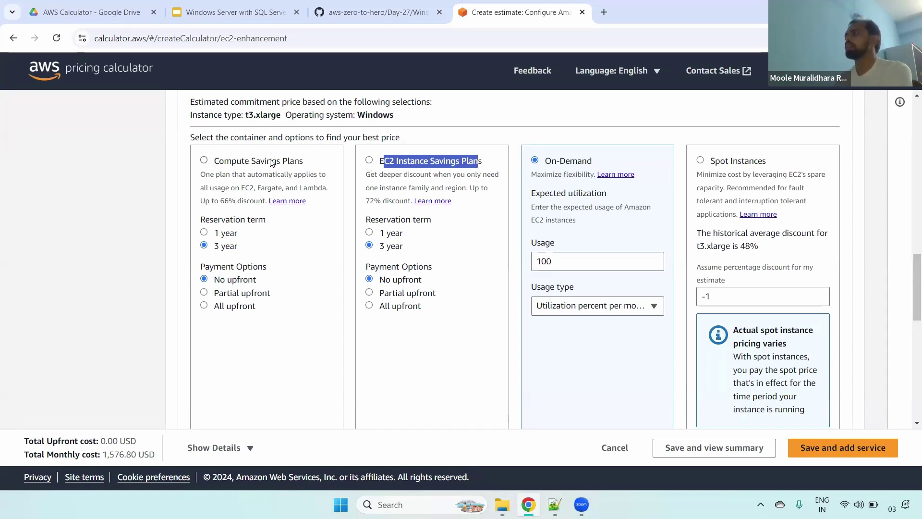
drag(214, 161, 312, 166)
drag(381, 162, 486, 165)
drag(213, 161, 322, 168)
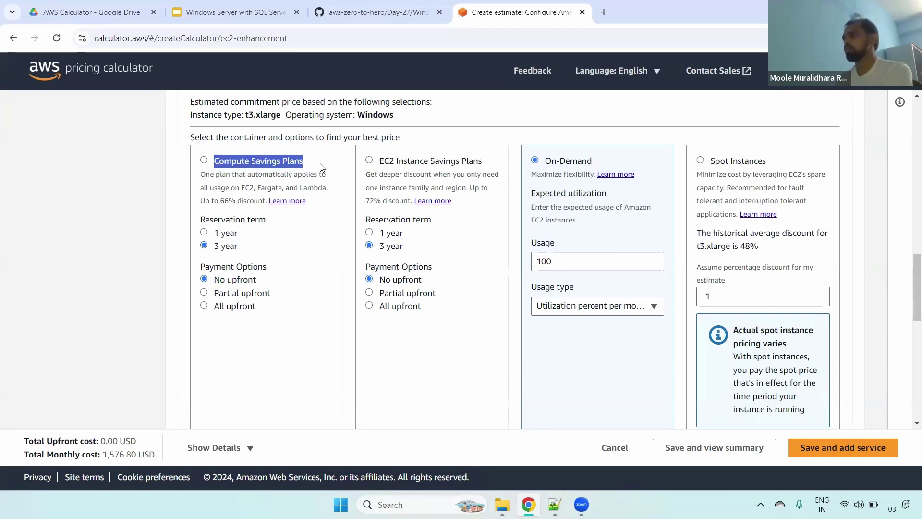
drag(242, 188, 287, 189)
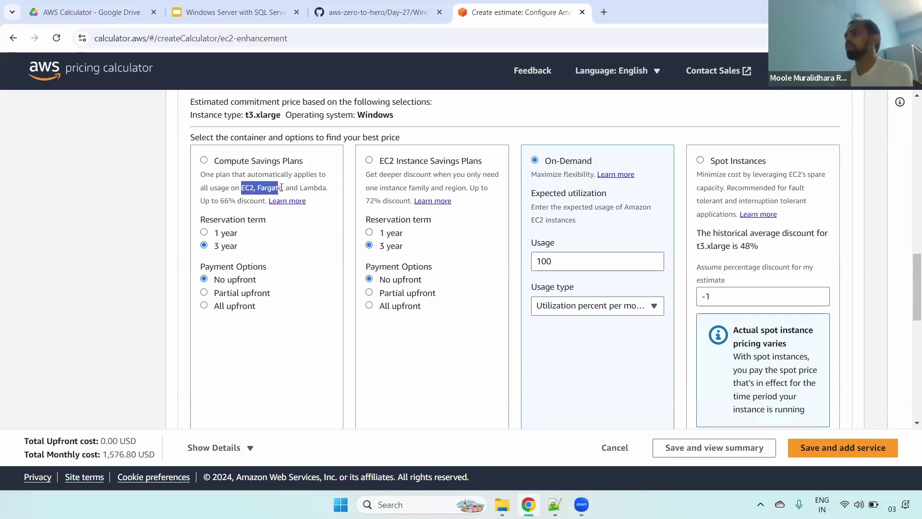
double_click(314, 187)
drag(195, 207, 260, 202)
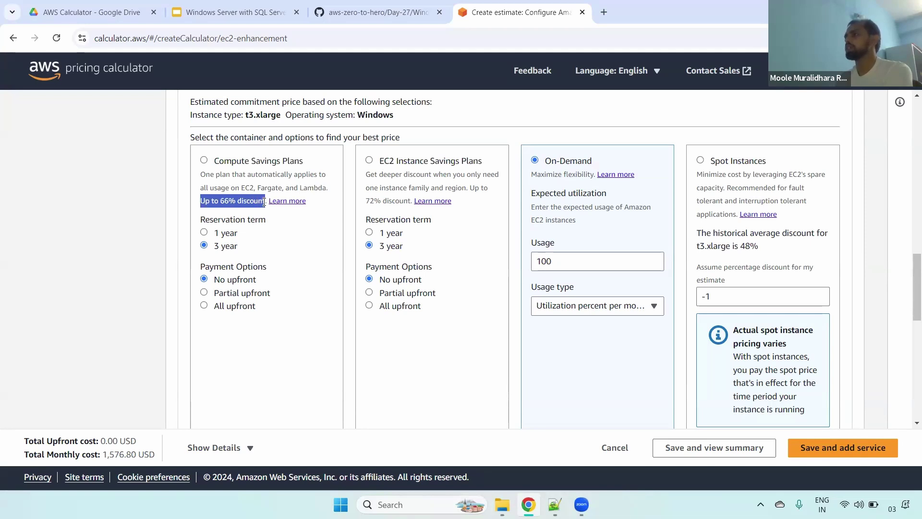
drag(384, 164, 482, 169)
drag(365, 205, 456, 187)
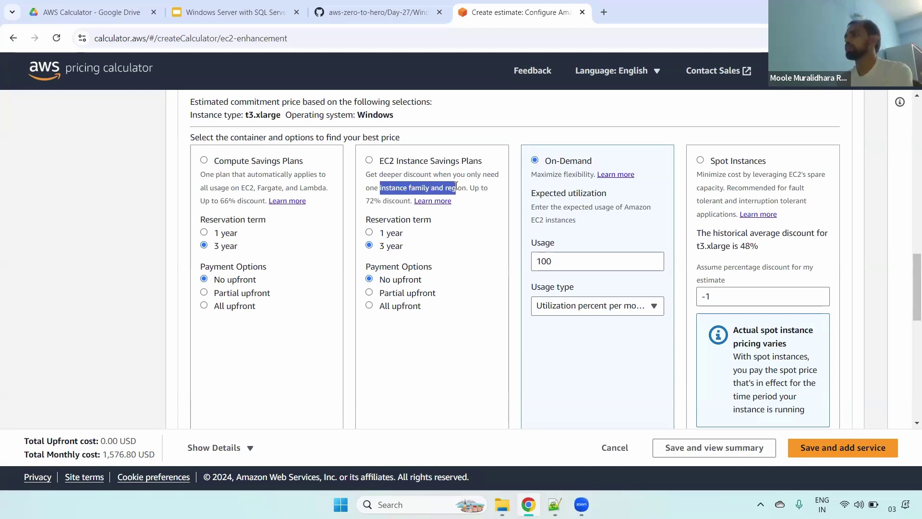
Look over the instance families offered in the EC2 instance filter without choosing one
drag(909, 282, 909, 229)
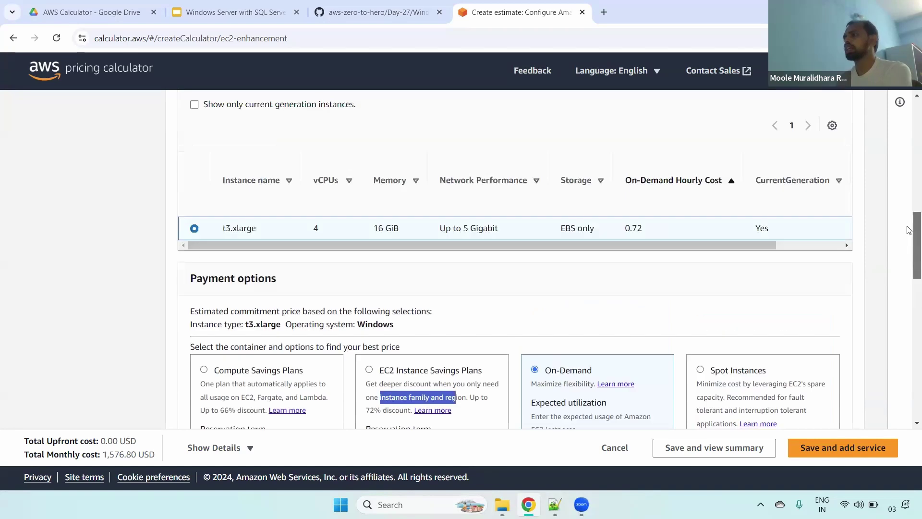
scroll(372, 240, up, 3)
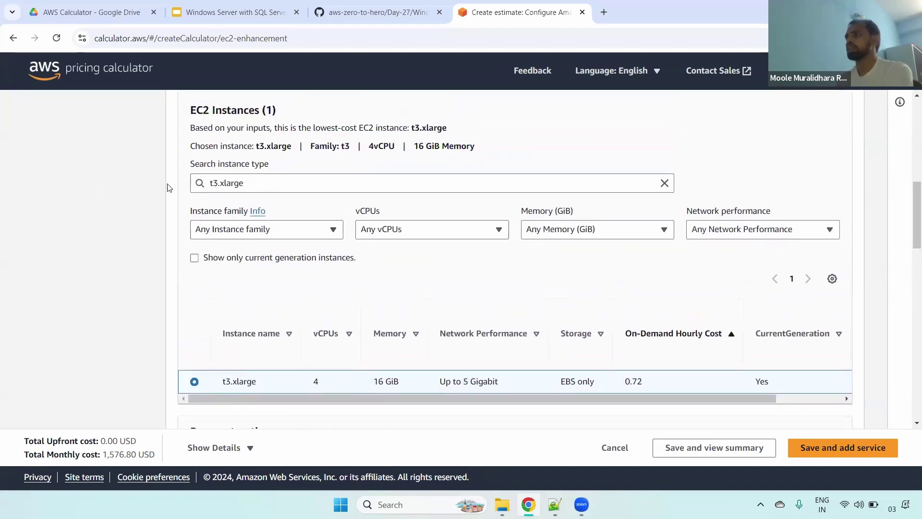
click(246, 229)
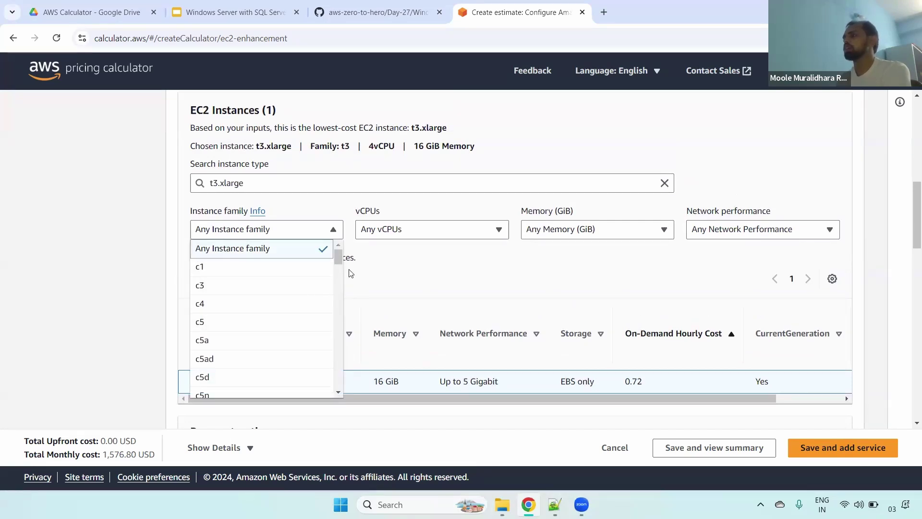
click(487, 298)
Review the two savings plans' names and the EC2 plan's discount, and check the On-Demand usage setting
drag(910, 216, 909, 295)
drag(224, 146, 302, 147)
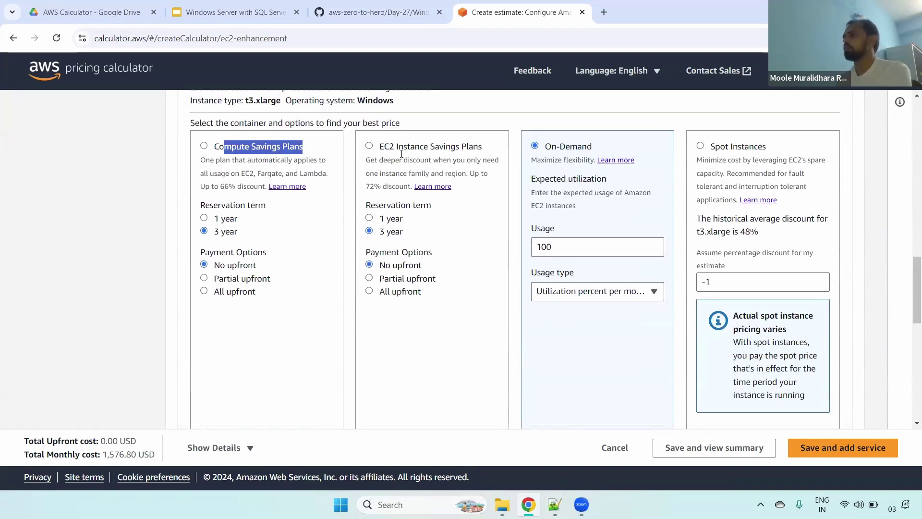
drag(384, 150, 486, 151)
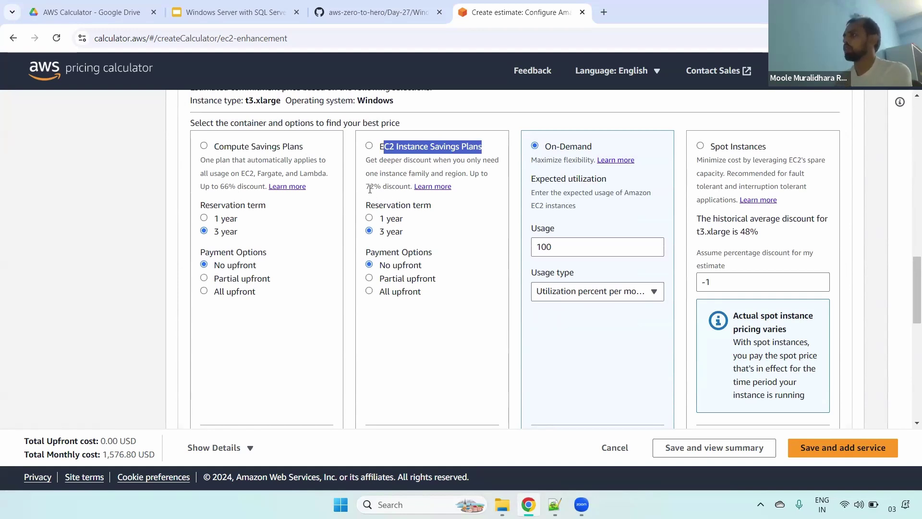
drag(366, 186, 403, 188)
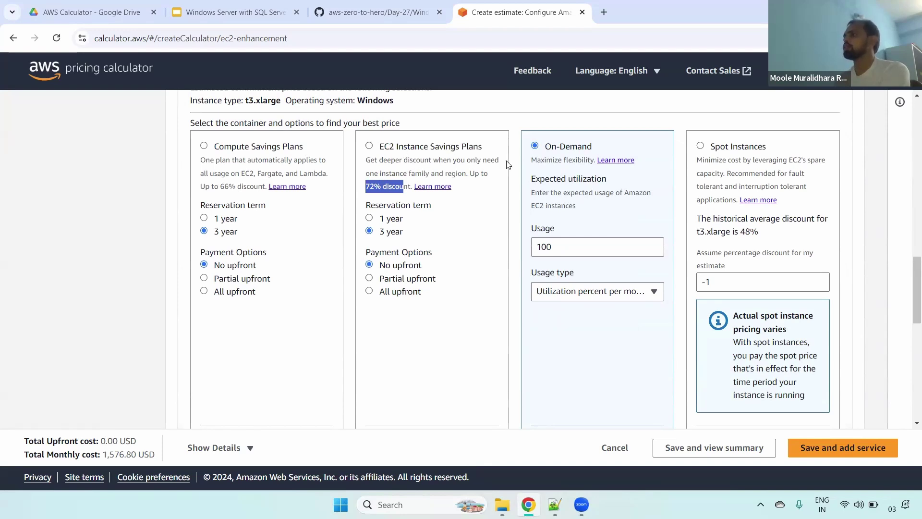
drag(545, 147, 592, 146)
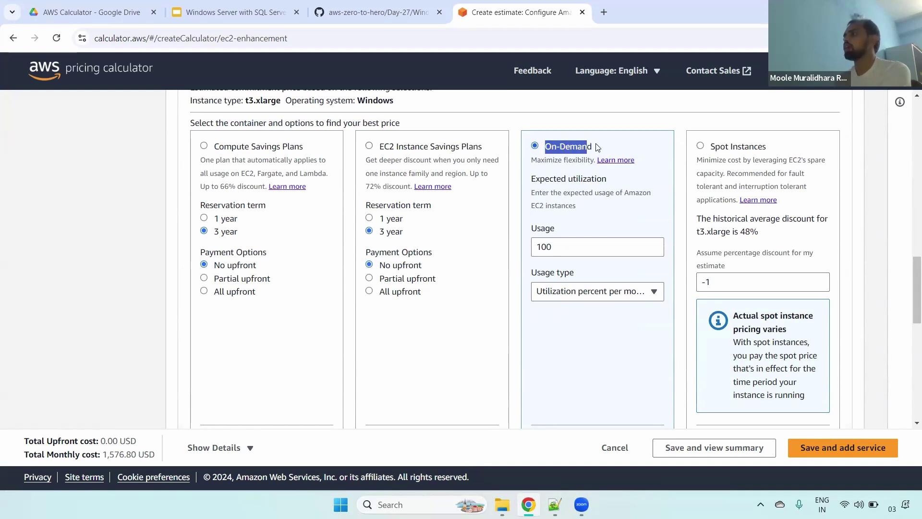
scroll(908, 281, down, 1)
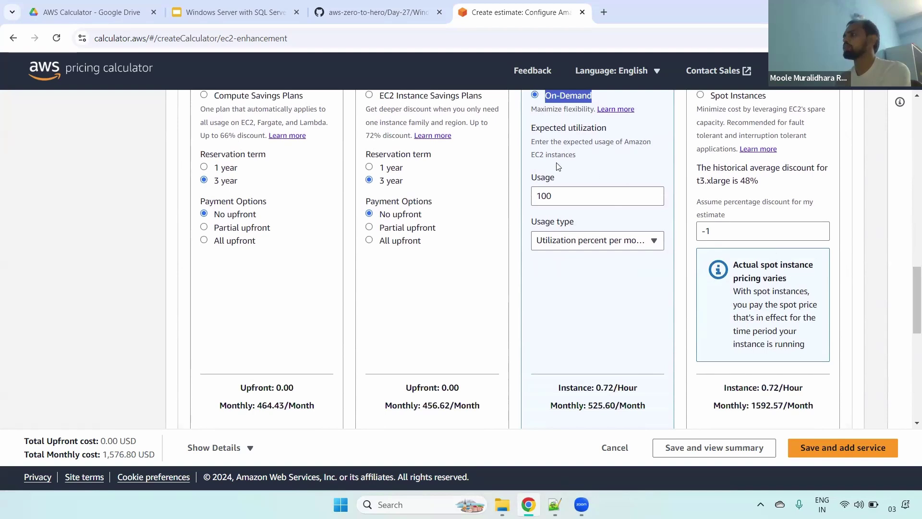
drag(530, 185, 572, 186)
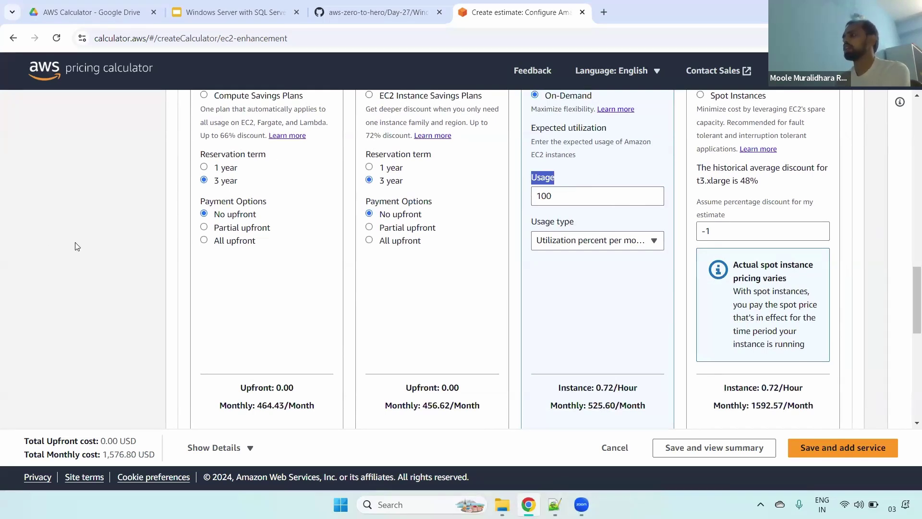
Expand the Amazon Elastic Block Store section and choose General Purpose SSD (gp3) as the storage for each EC2 instance
drag(909, 293, 909, 357)
click(283, 260)
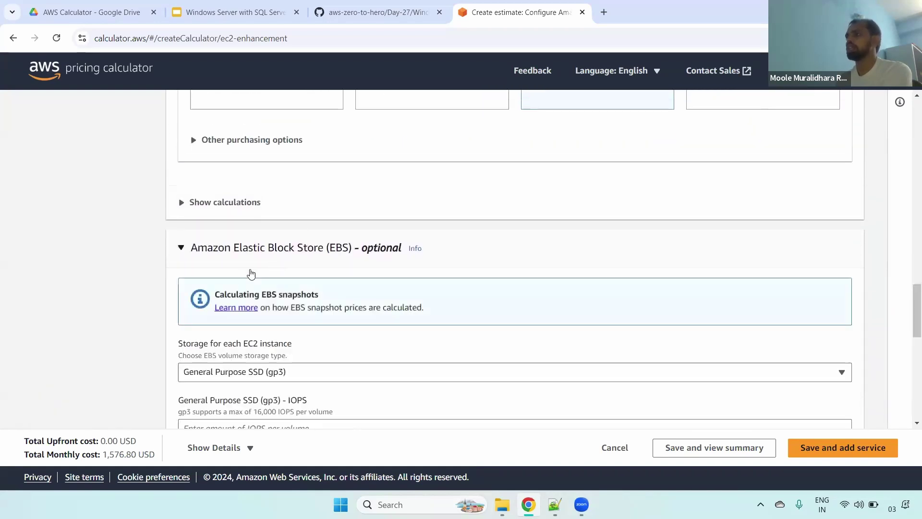
drag(200, 251, 361, 250)
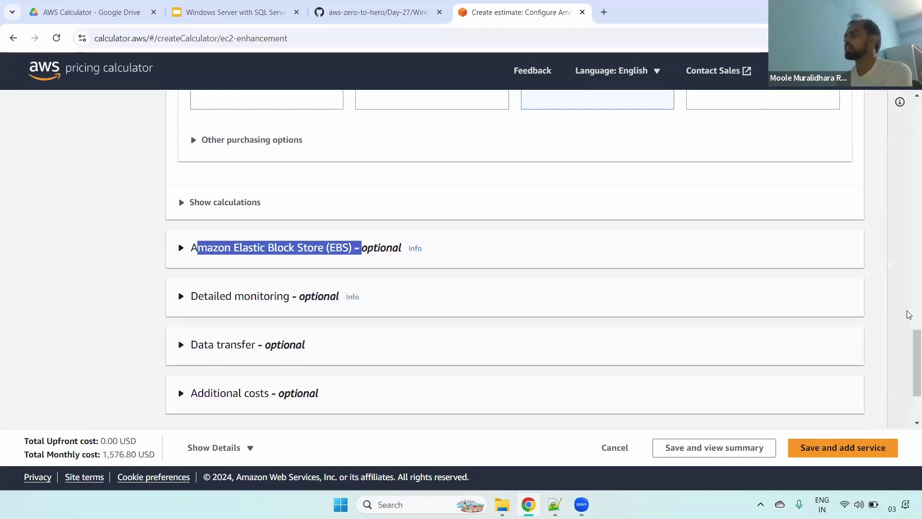
click(241, 247)
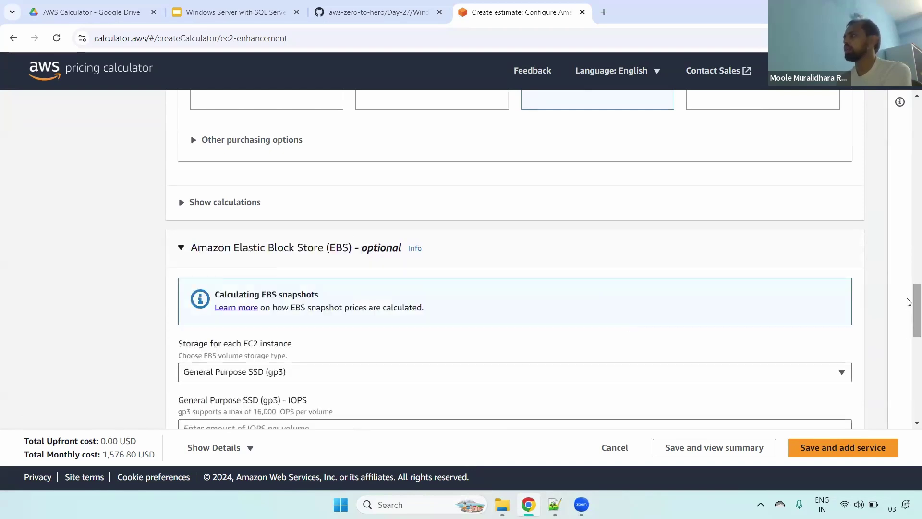
drag(913, 300, 909, 336)
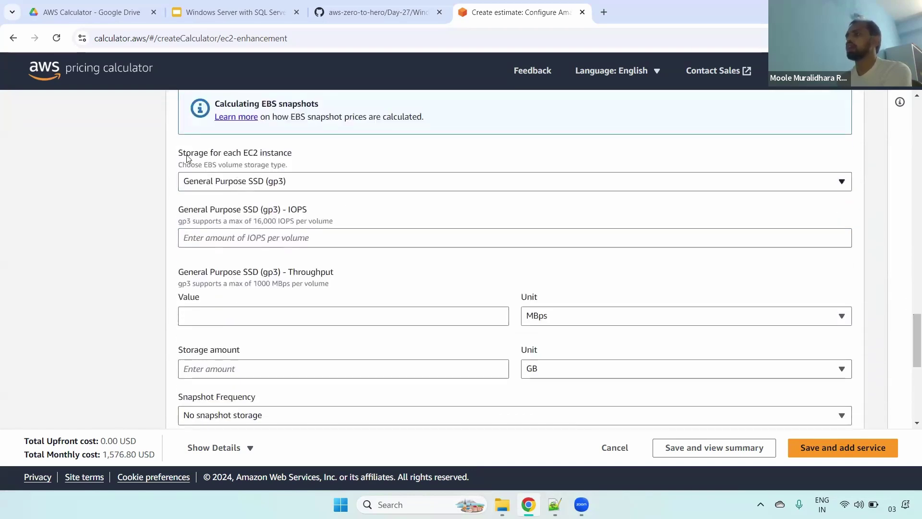
drag(180, 152, 302, 188)
click(301, 185)
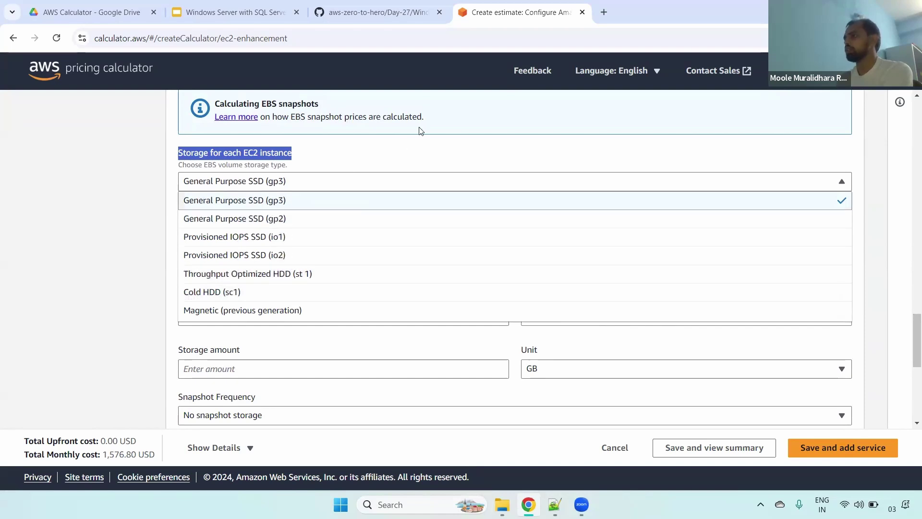
click(283, 203)
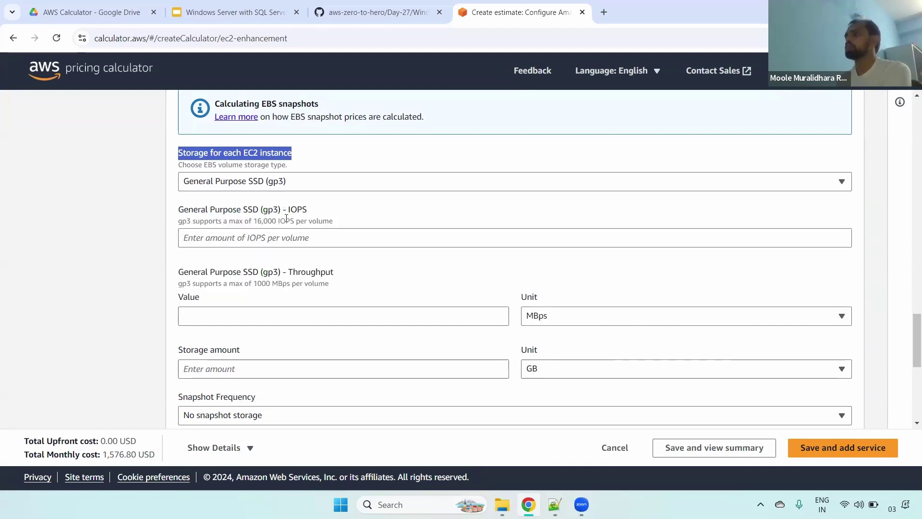
Set the gp3 volume's IOPS to 3000 and its throughput to 100 MBps
triple_click(343, 218)
click(227, 240)
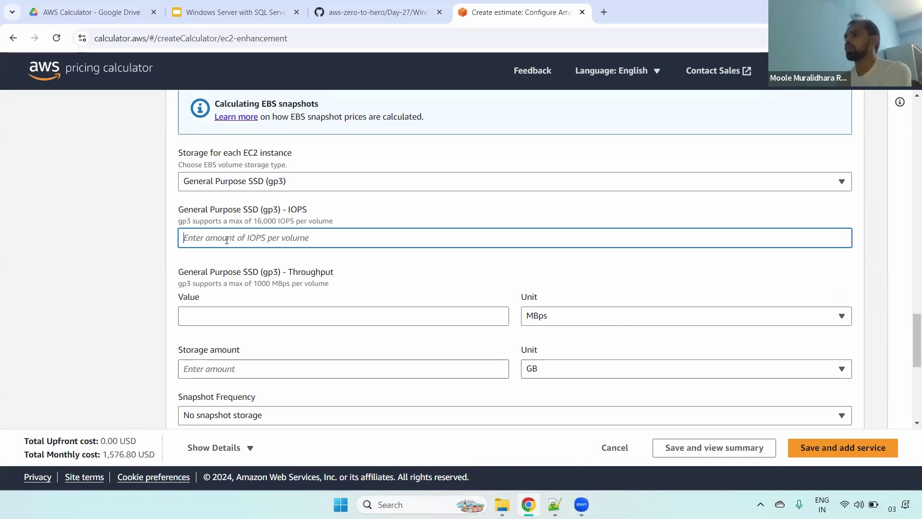
drag(181, 274, 335, 273)
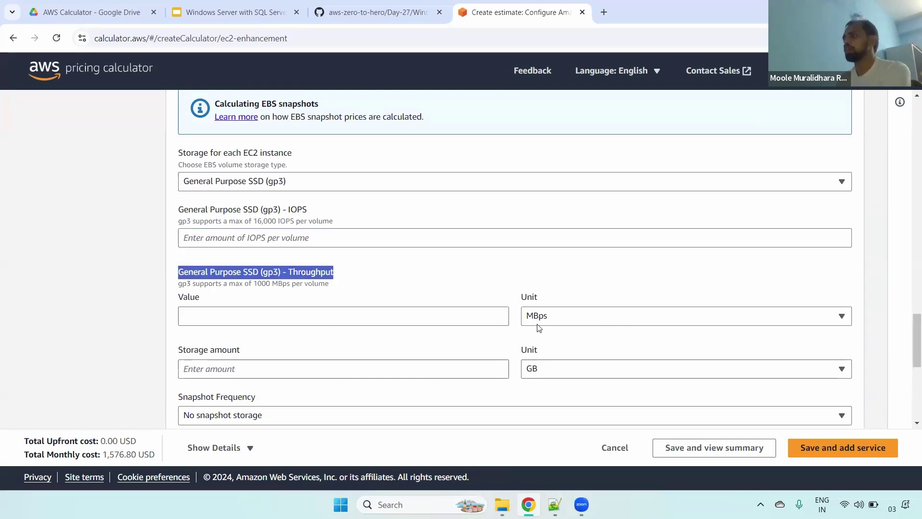
click(271, 234)
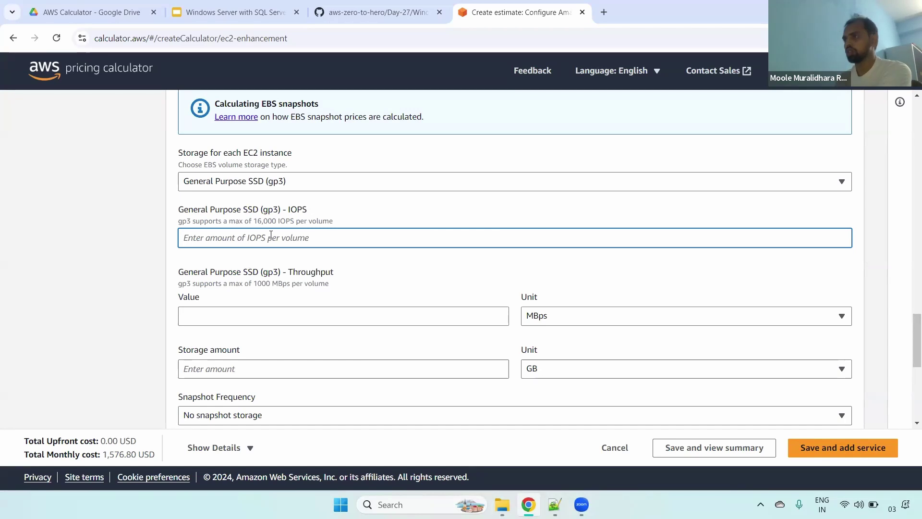
text(3000)
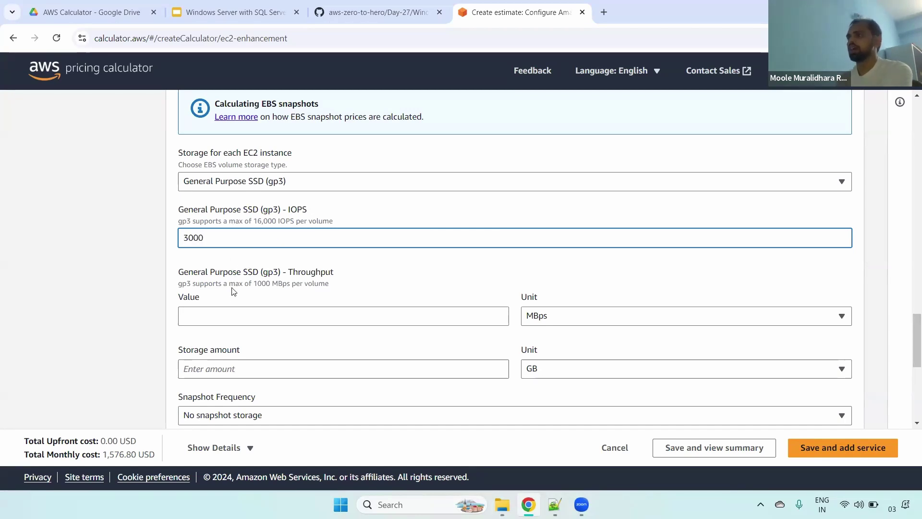
click(227, 315)
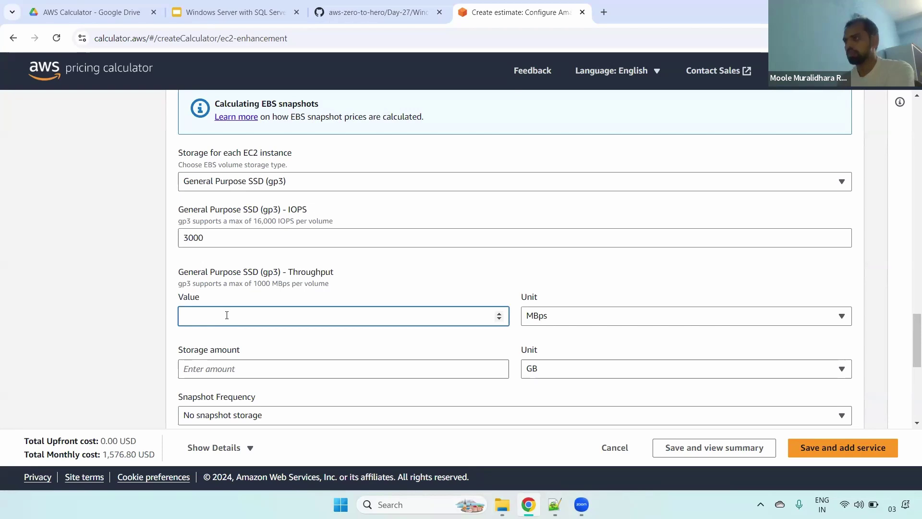
text(100)
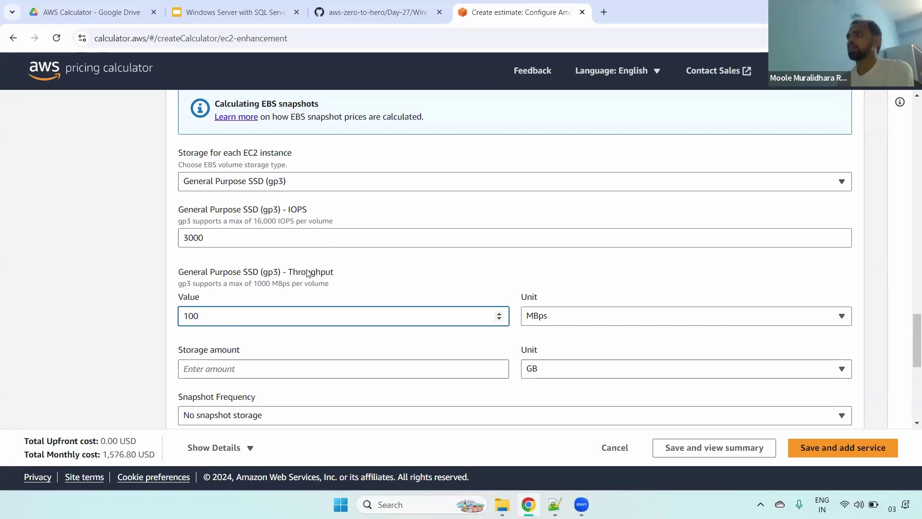
scroll(914, 340, down, 3)
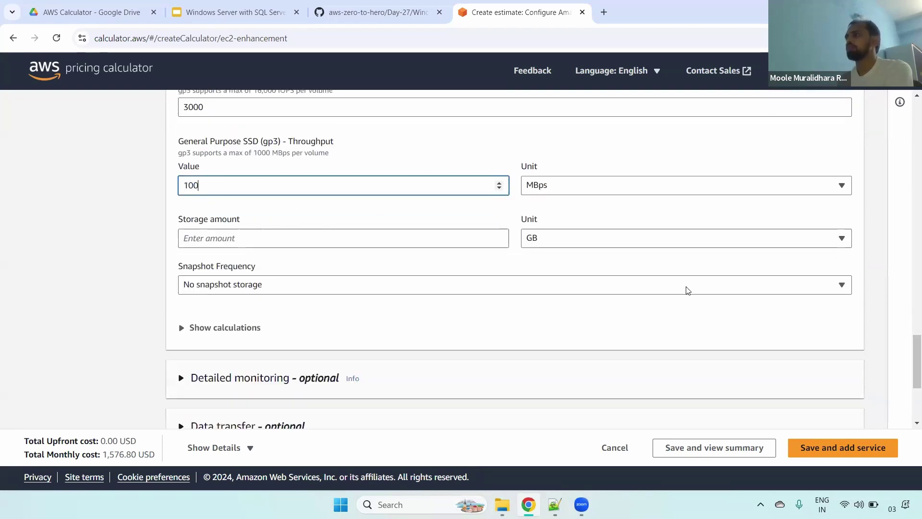
Set the gp3 volume's storage amount to 800 GB for each EC2 instance
drag(177, 221, 245, 219)
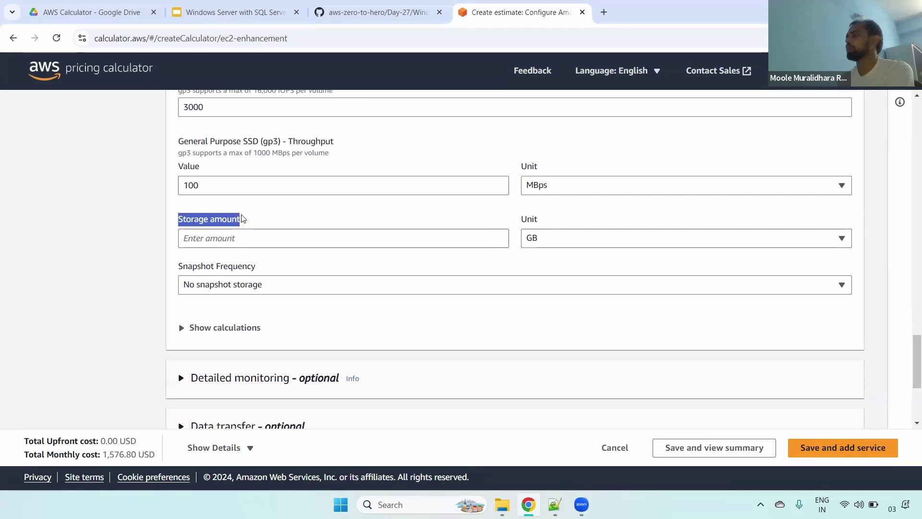
click(250, 232)
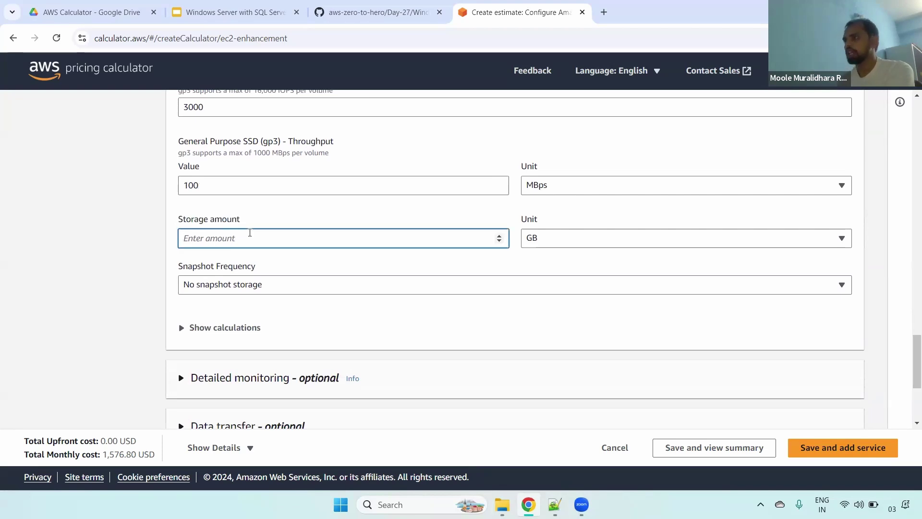
text(800)
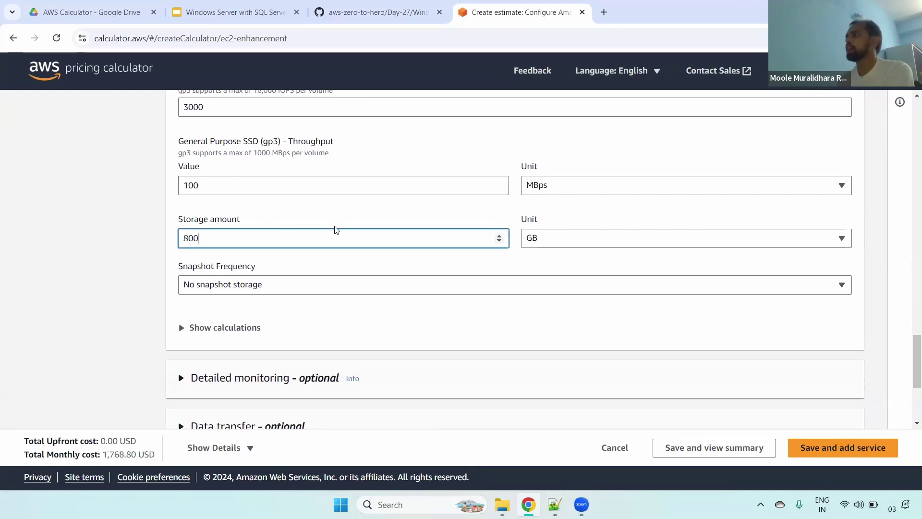
click(404, 220)
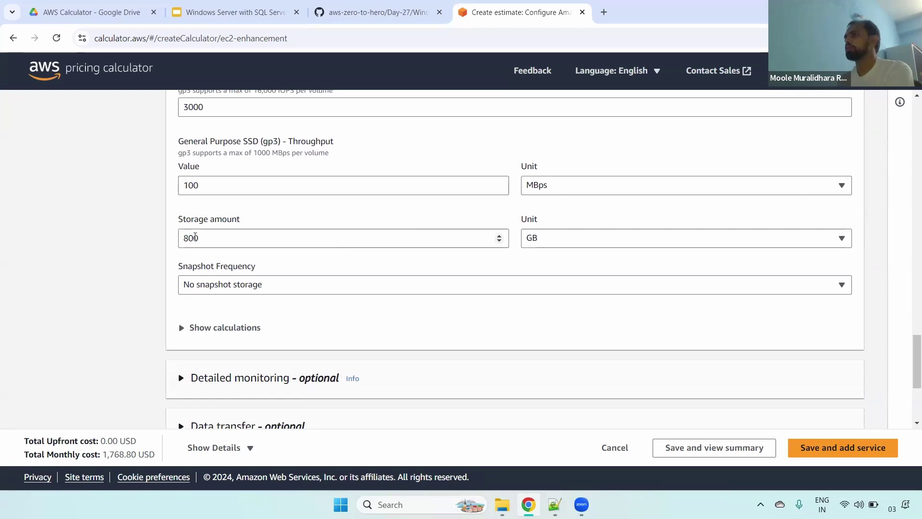
double_click(195, 237)
drag(522, 220, 542, 226)
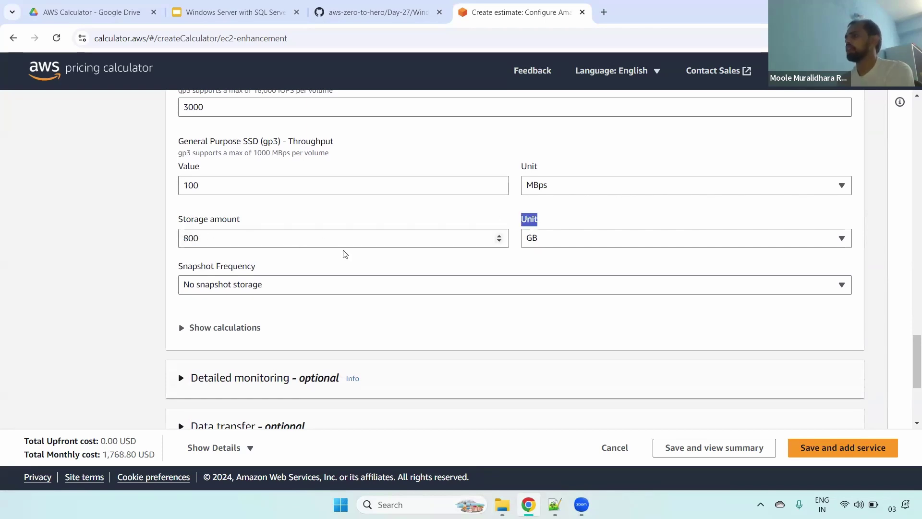
Expand the optional detailed monitoring section and switch monitoring on and off again
scroll(914, 362, down, 4)
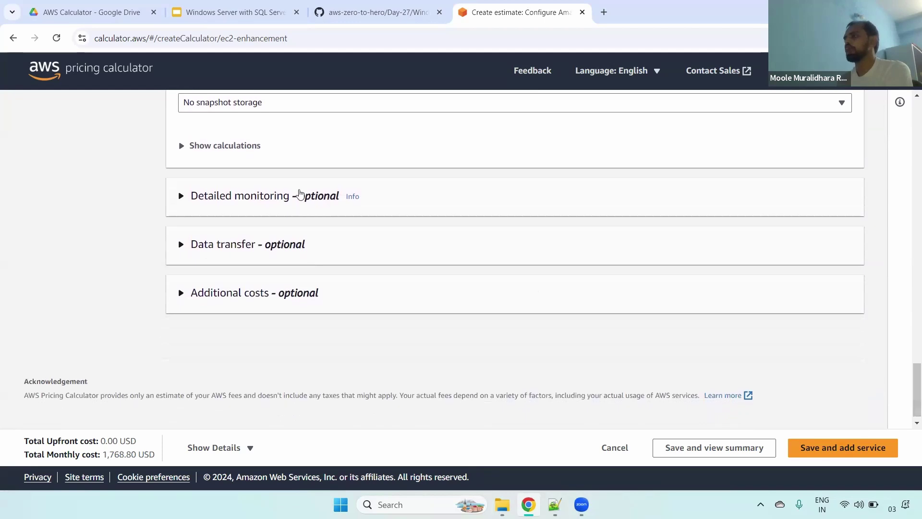
click(200, 196)
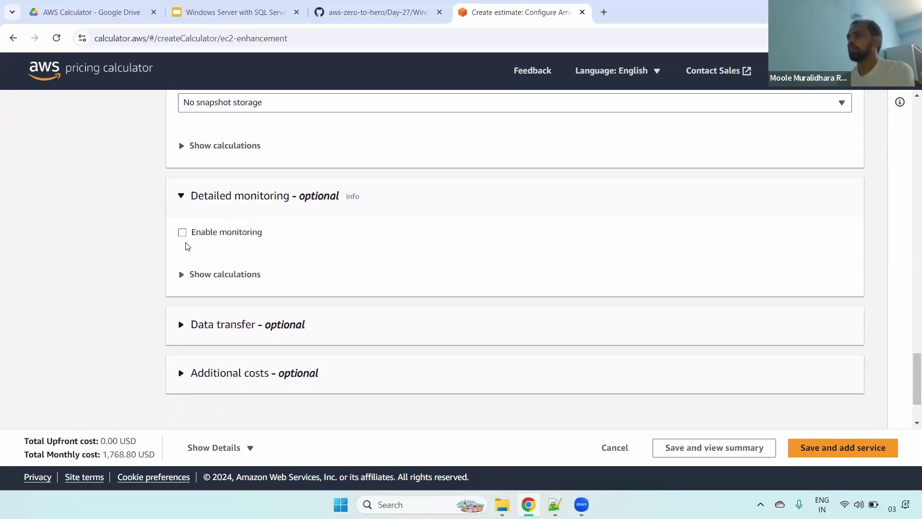
click(183, 232)
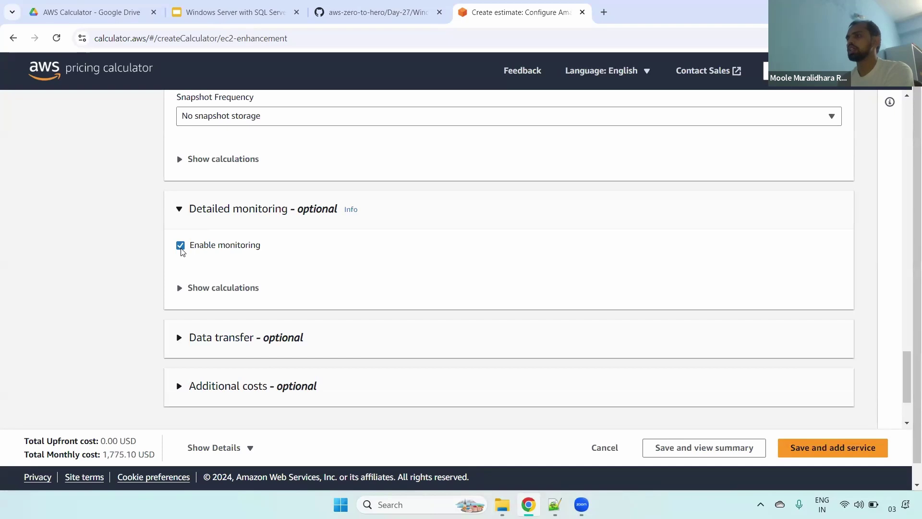
click(181, 250)
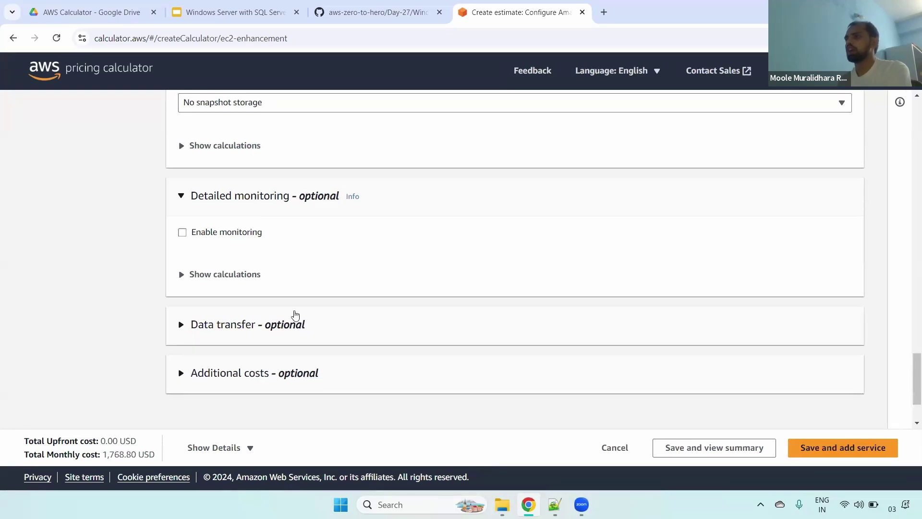
Look into the optional data transfer and additional costs sections without entering any value
click(227, 332)
click(228, 332)
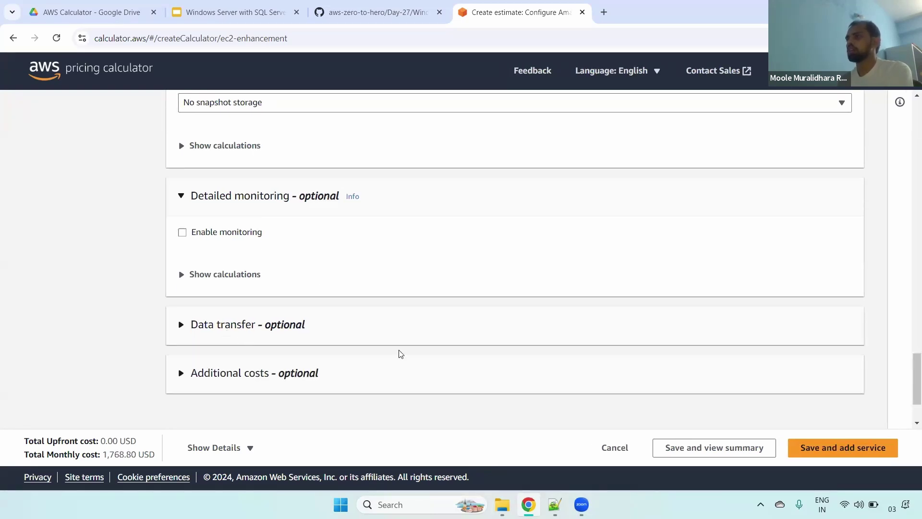
scroll(401, 354, down, 2)
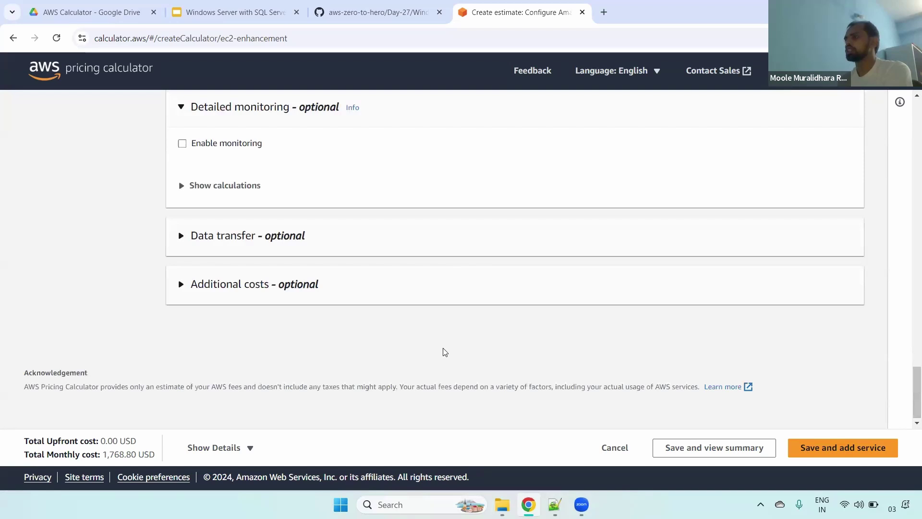
click(246, 284)
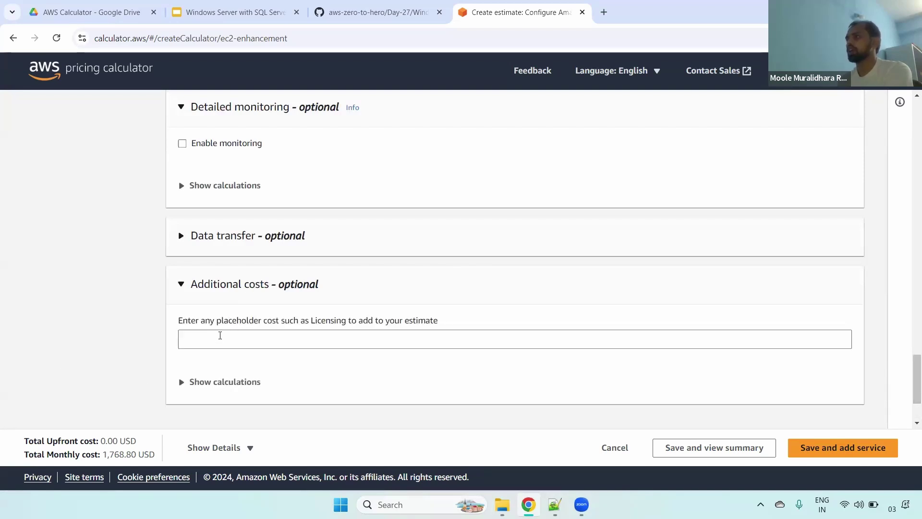
click(181, 284)
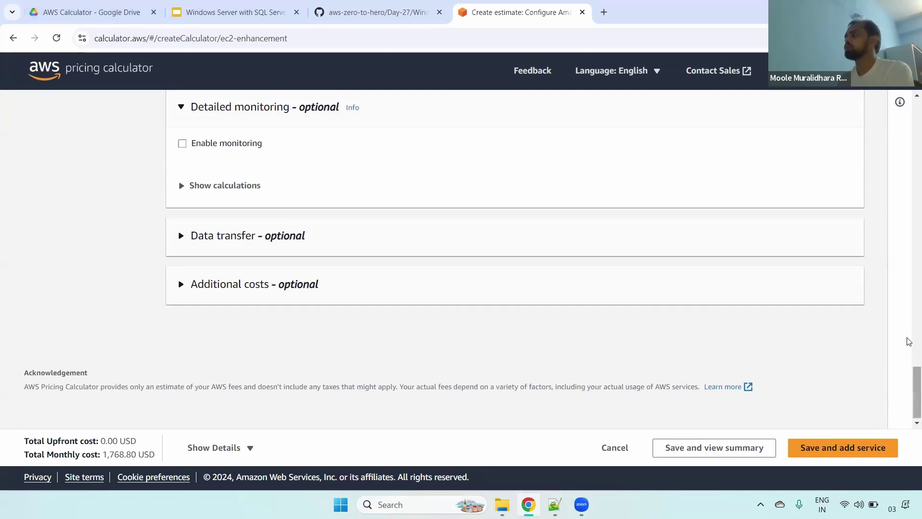
Review the whole EC2 configuration, from region, tenancy and operating system down to the optional sections
scroll(908, 342, up, 20)
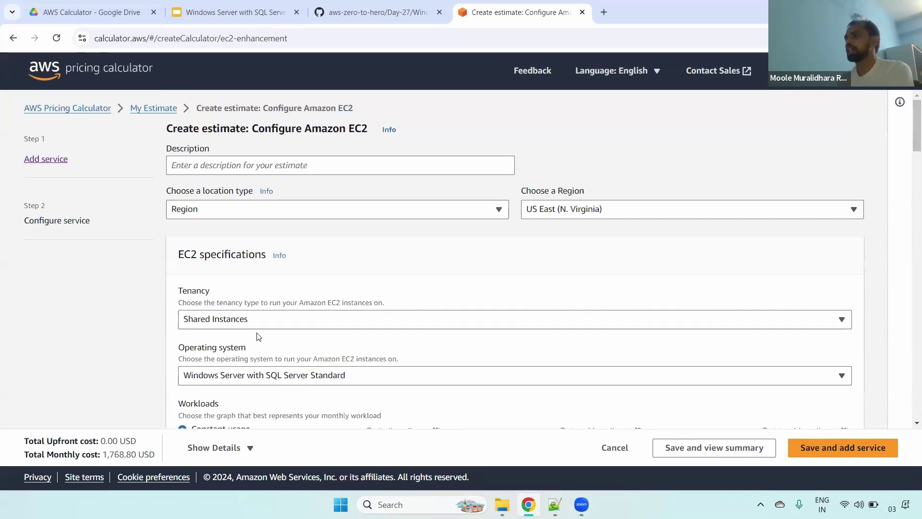
drag(193, 290, 264, 296)
drag(332, 345, 907, 176)
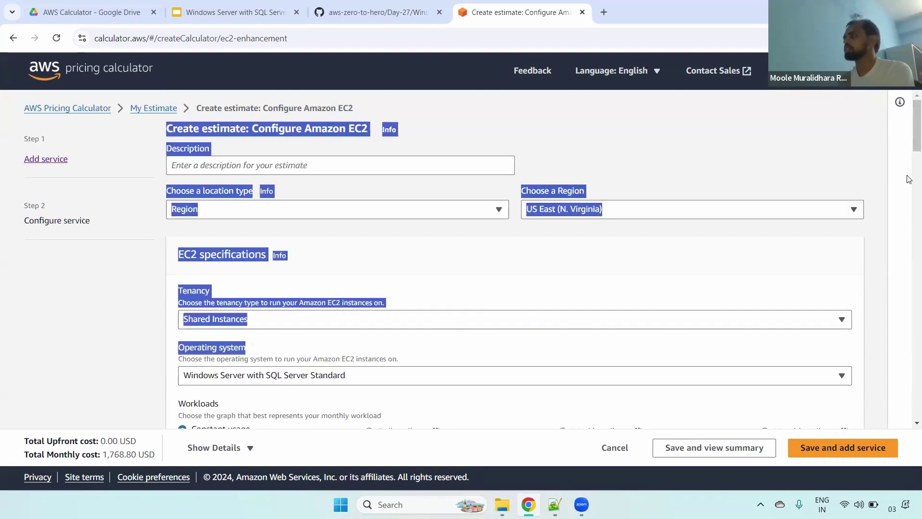
scroll(909, 179, down, 1)
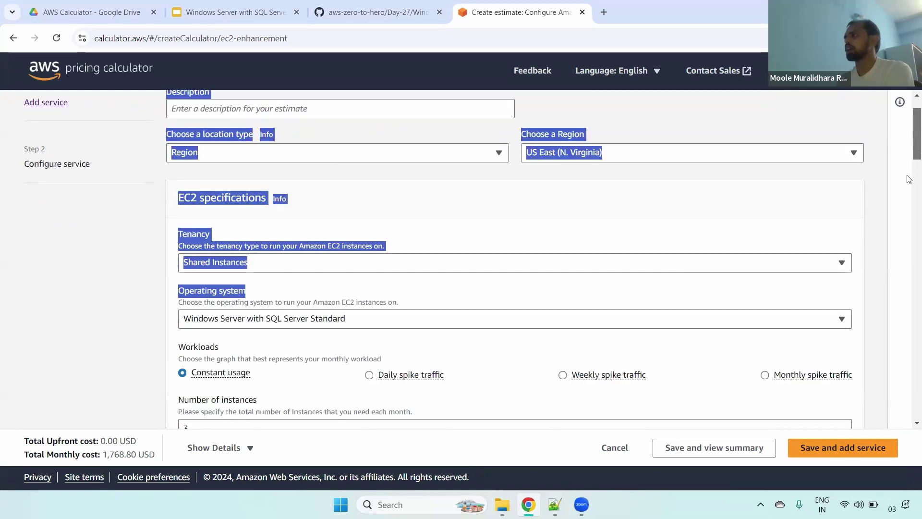
scroll(908, 179, down, 20)
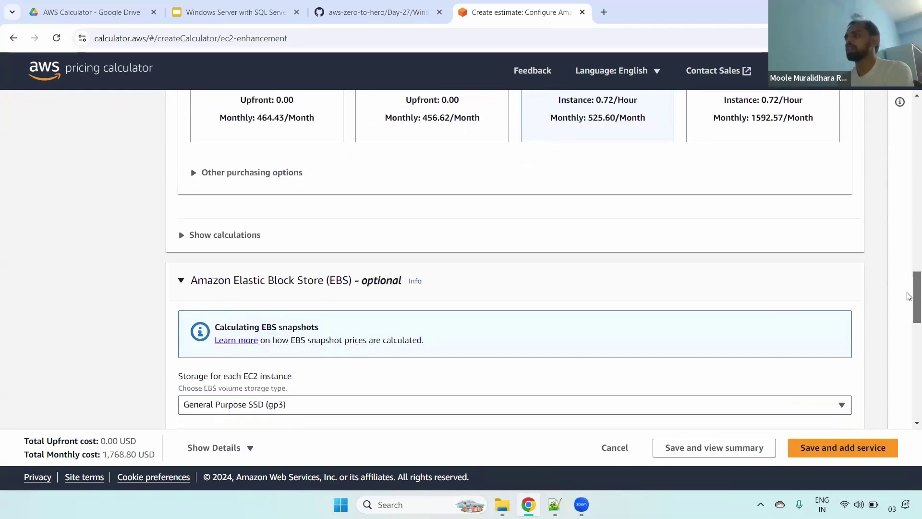
scroll(909, 296, down, 10)
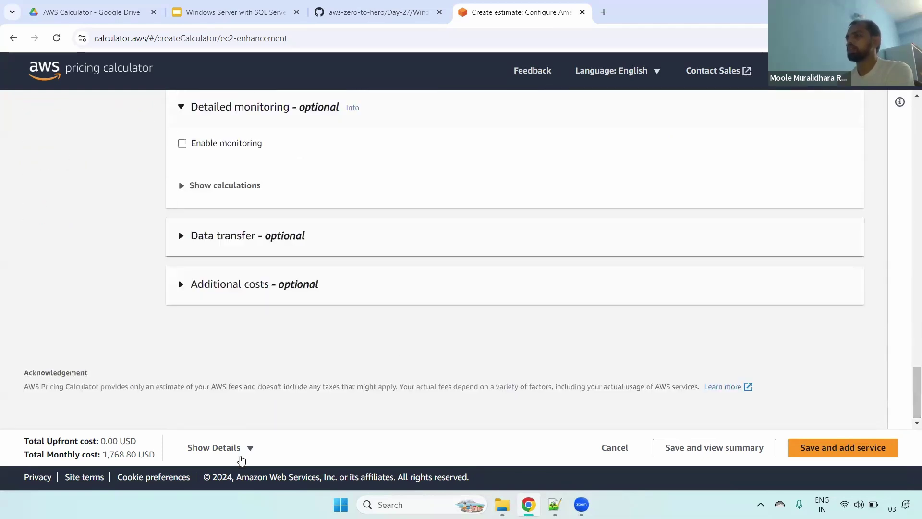
Show the cost details and check the monthly amounts for the EC2 On-Demand instances and EBS storage
click(242, 448)
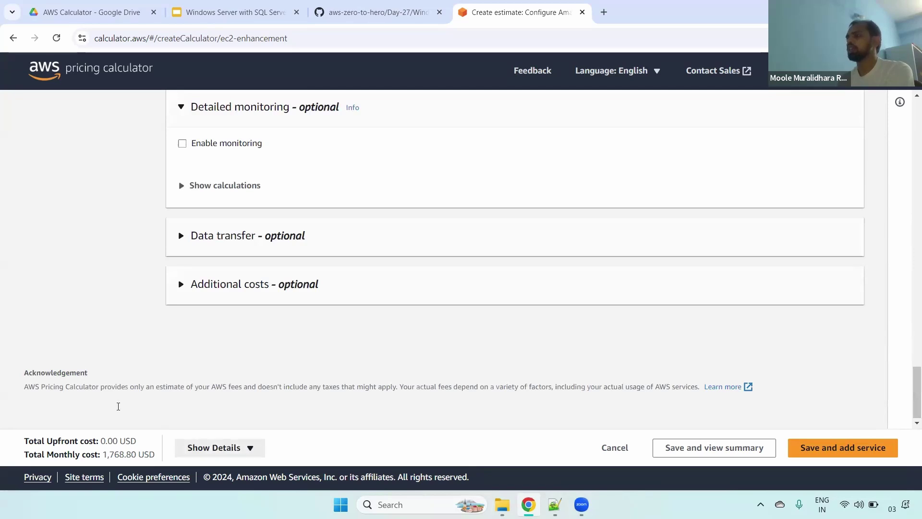
drag(13, 402, 236, 411)
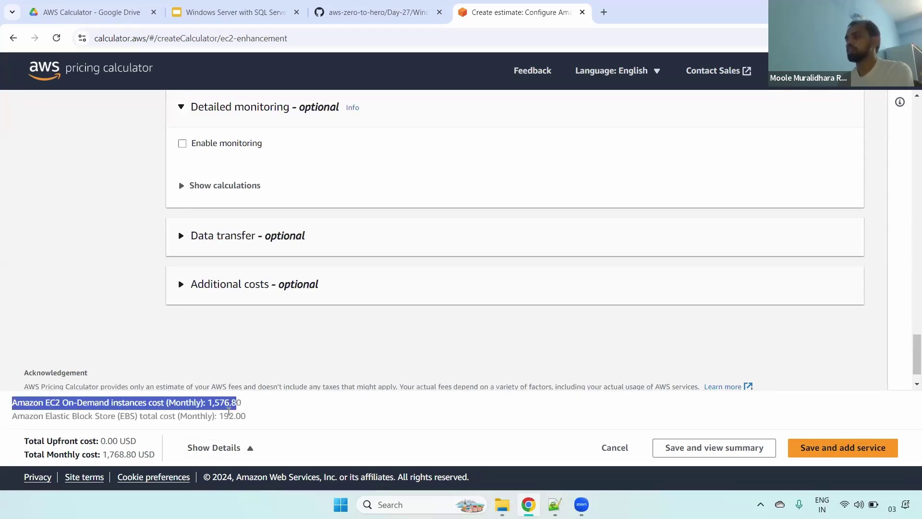
double_click(223, 407)
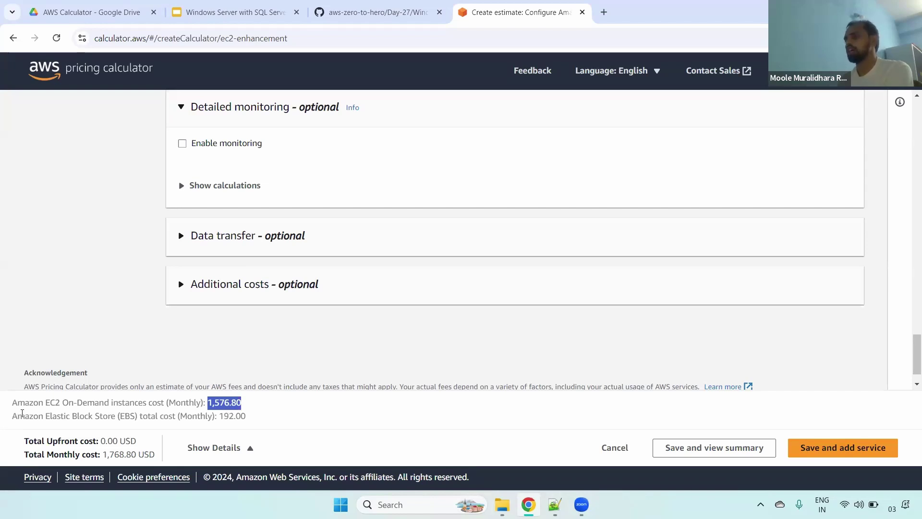
drag(11, 415, 146, 415)
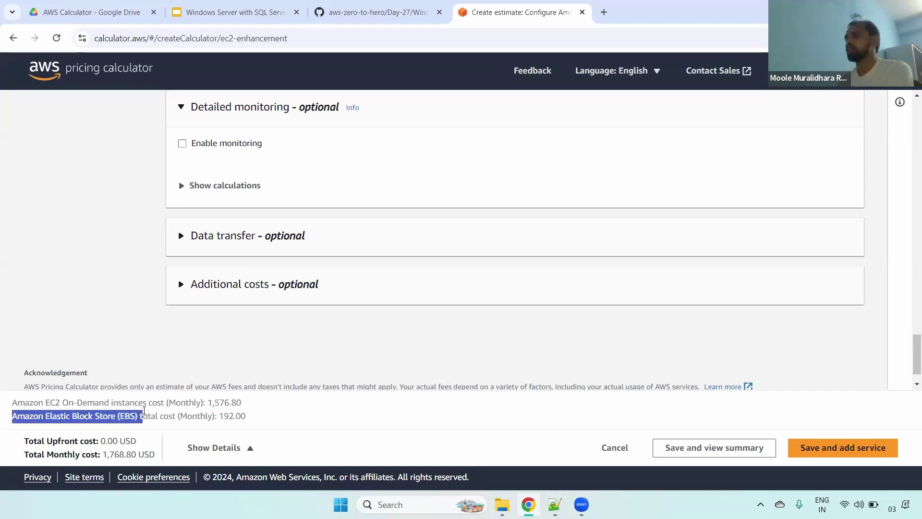
double_click(226, 417)
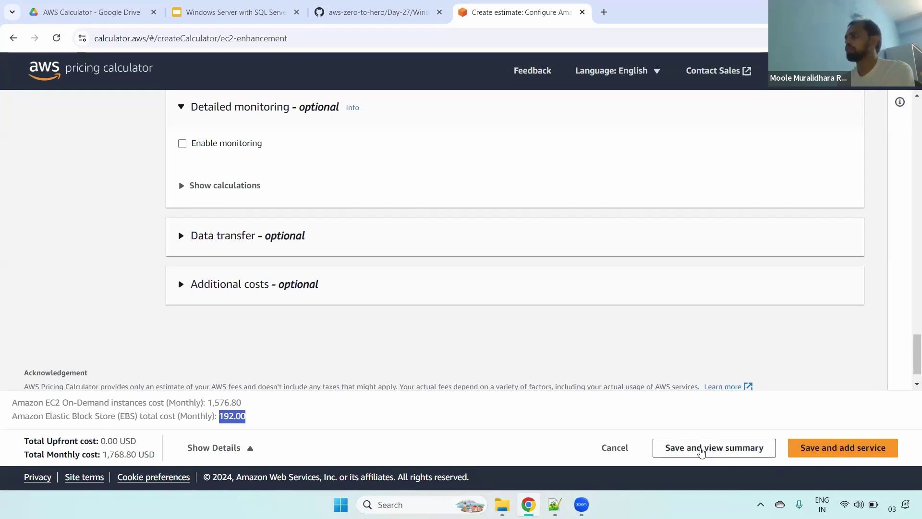
Save the EC2 configuration to the estimate and review the monthly and 12-month costs in its summary
click(700, 455)
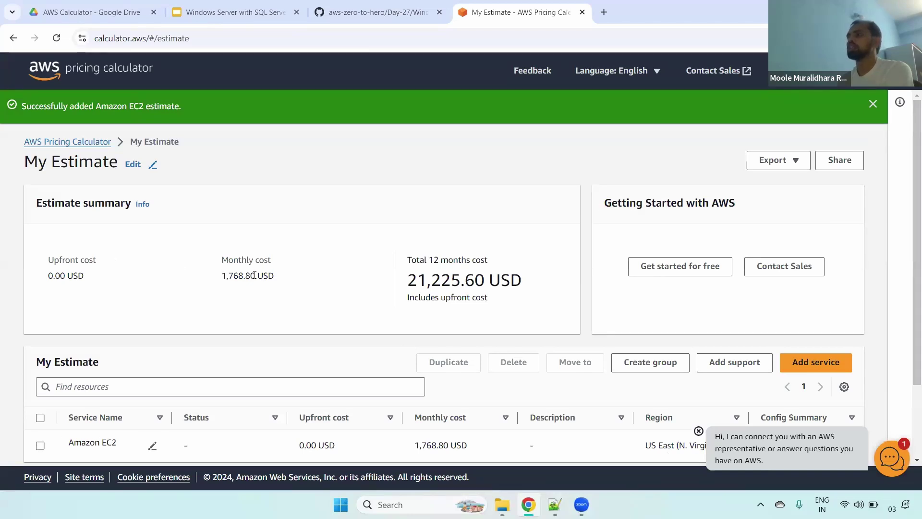
drag(214, 278, 276, 278)
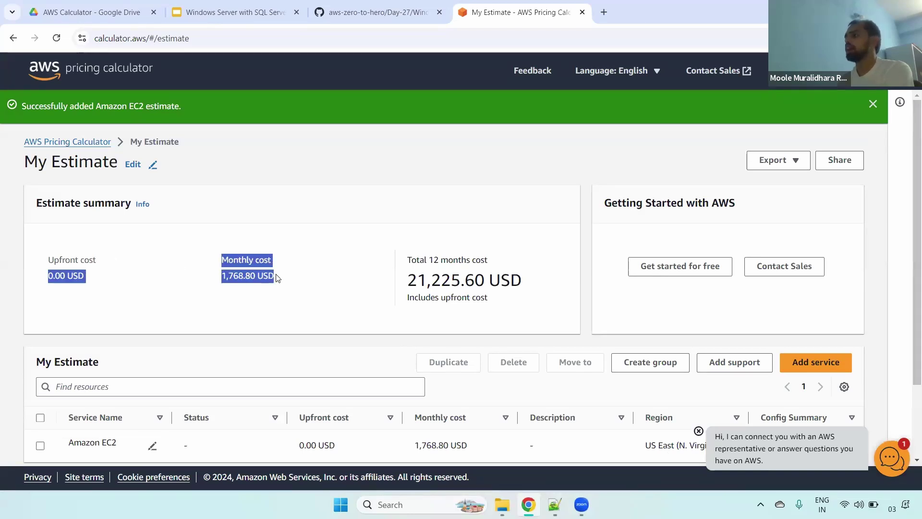
drag(406, 260, 521, 262)
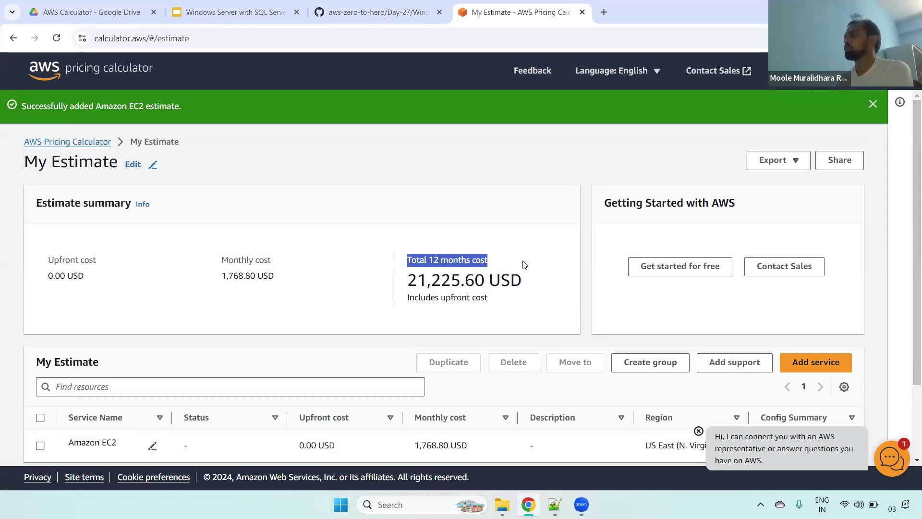
double_click(460, 263)
click(460, 263)
drag(914, 224, 907, 290)
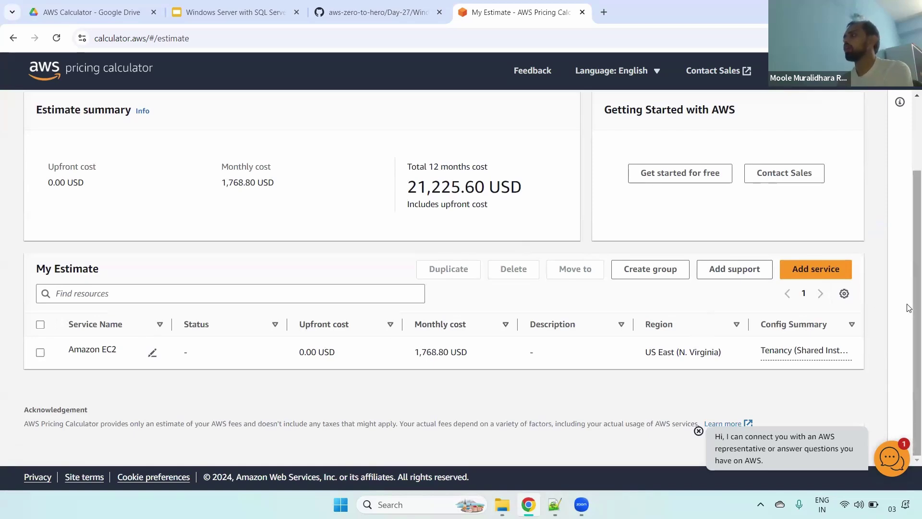
mouse_move(914, 308)
mouse_down()
mouse_move(908, 242)
mouse_move(907, 313)
mouse_up()
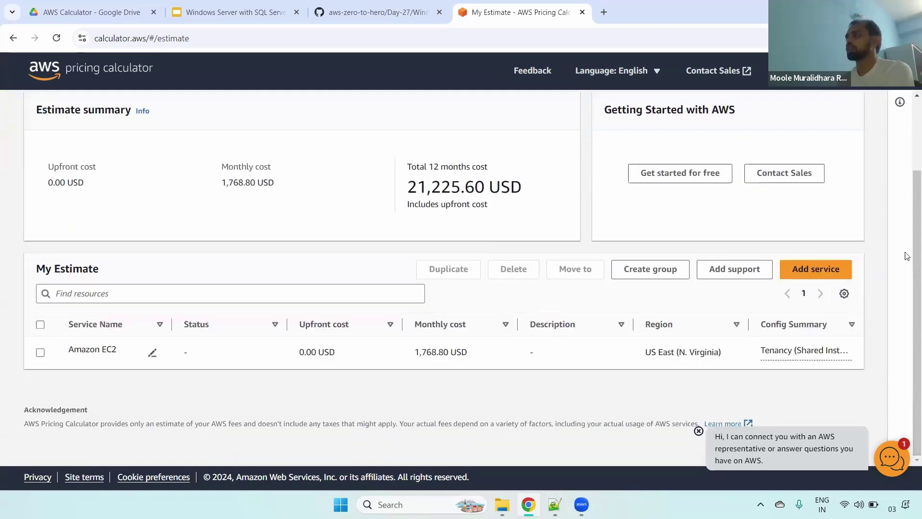
drag(906, 255, 880, 194)
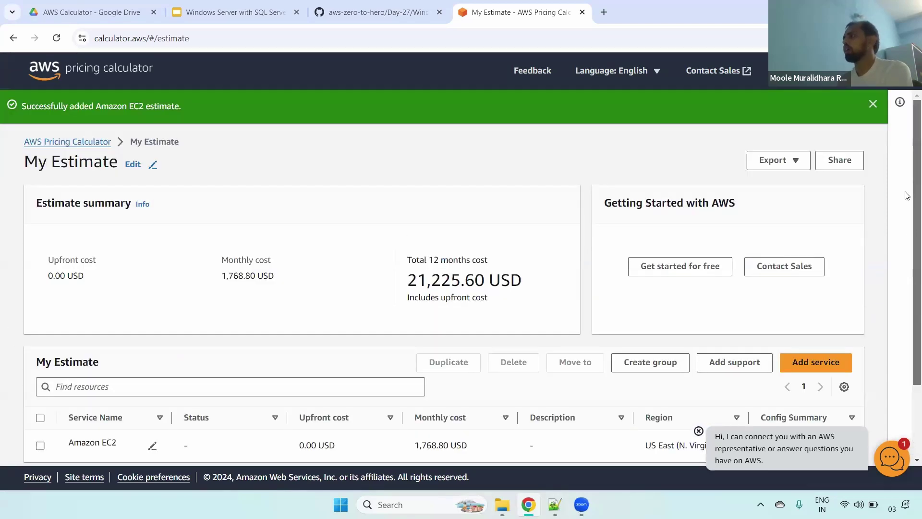
Export My Estimate as a PDF and accept the public server acknowledgment
click(790, 162)
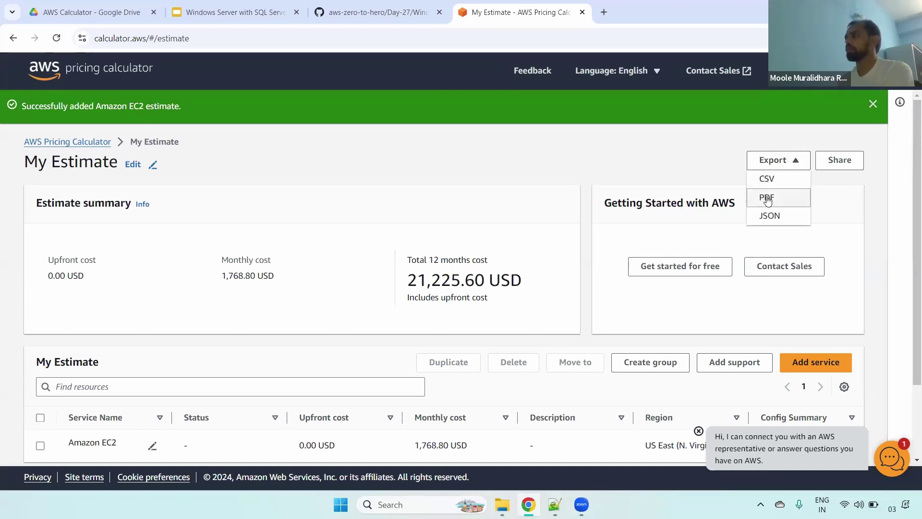
click(767, 198)
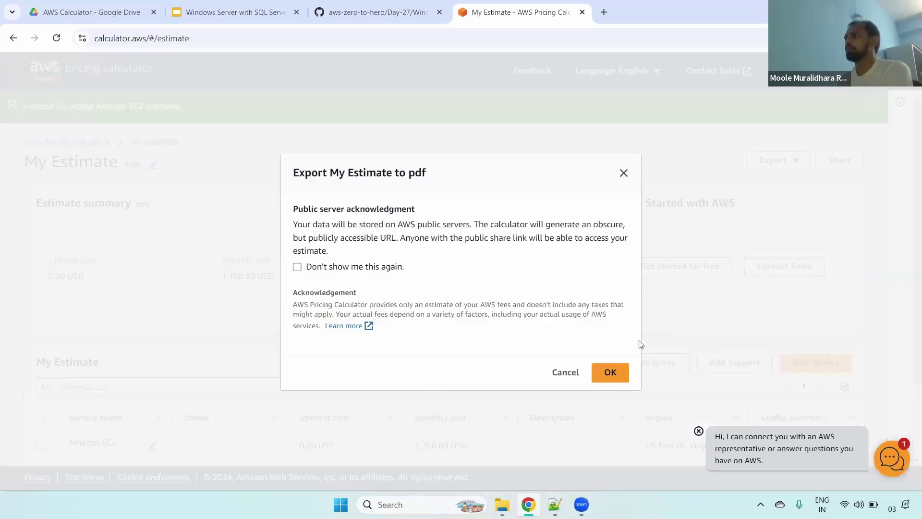
key(Return)
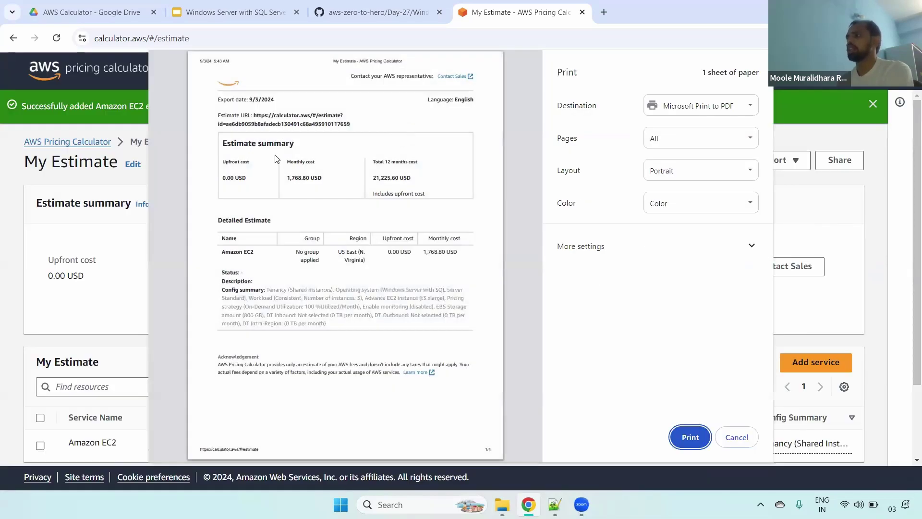
Check the estimate in the print preview and save it as a PDF named My Estimate - AWS Pricing Calculator in Downloads
drag(222, 160, 297, 167)
click(286, 218)
drag(267, 290, 372, 315)
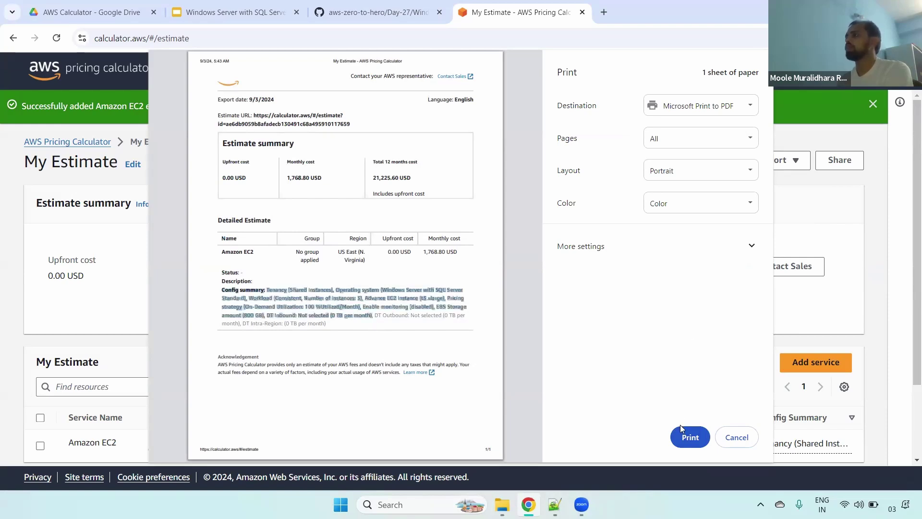
click(686, 146)
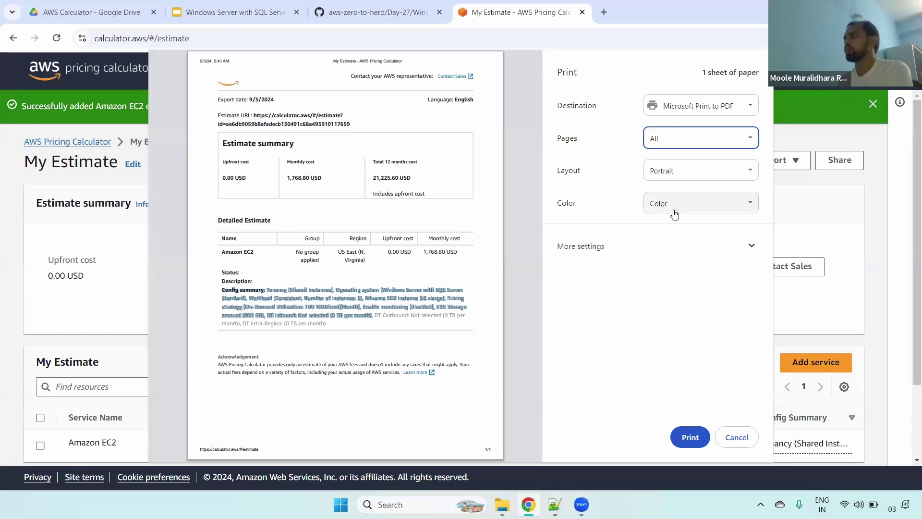
click(696, 108)
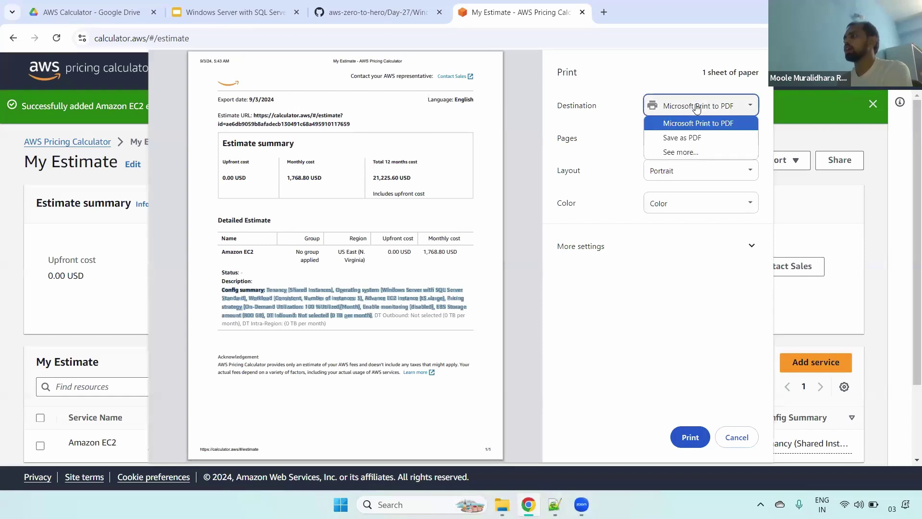
click(696, 138)
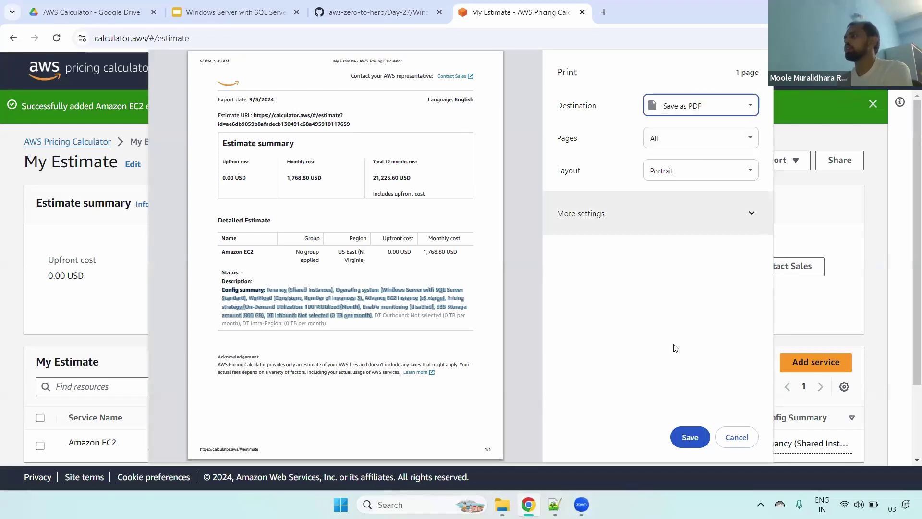
click(690, 437)
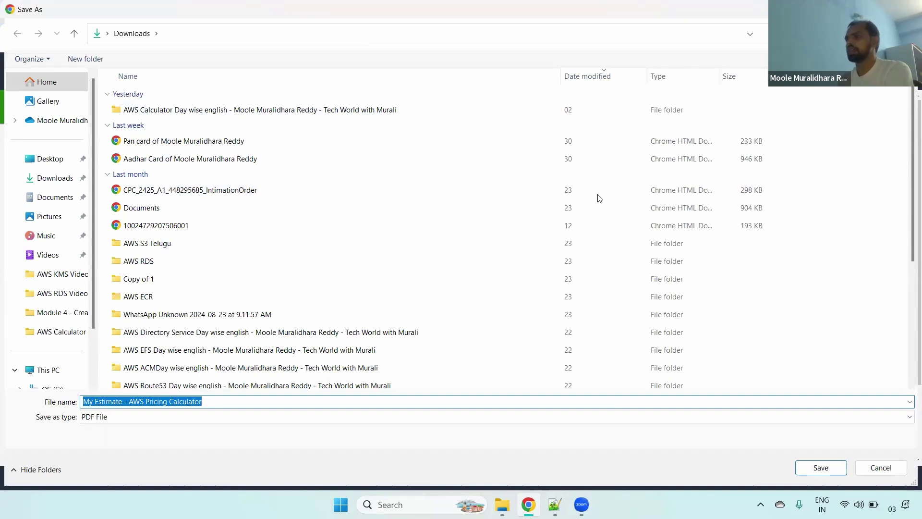
click(818, 467)
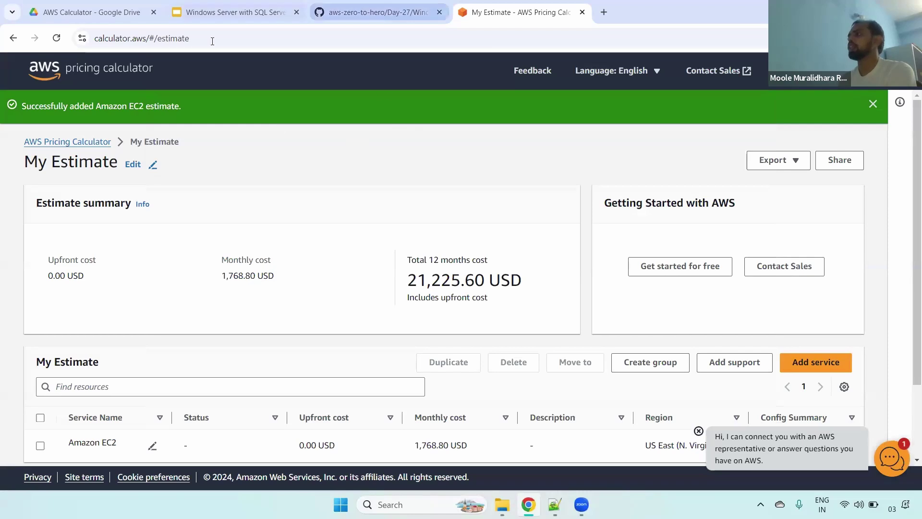
Review the estimate's costs and reread the Windows Server with SQL Server Standard request on GitHub, including its subject and configuration list
drag(914, 150, 912, 227)
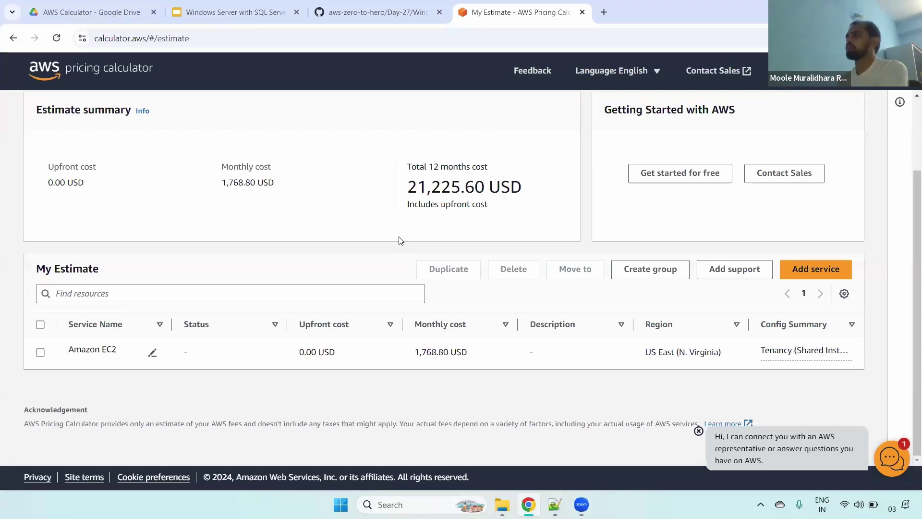
click(379, 12)
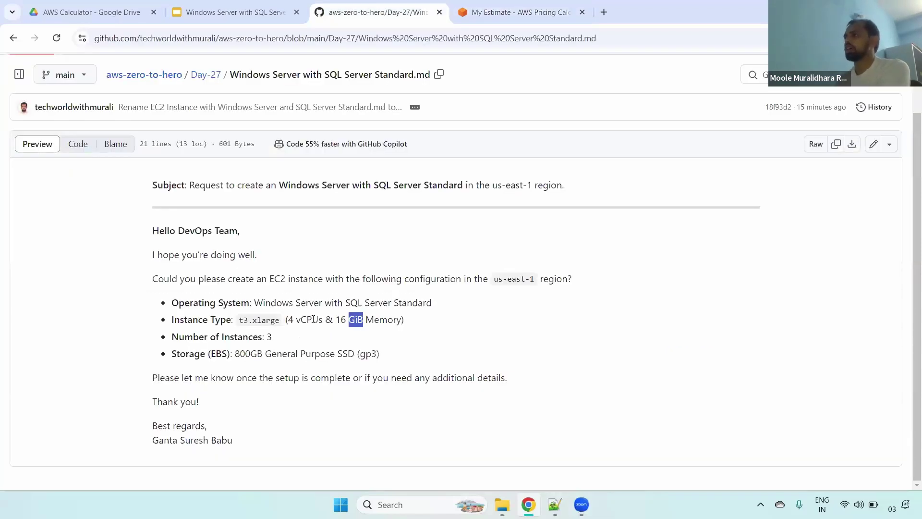
click(313, 320)
drag(254, 302, 448, 302)
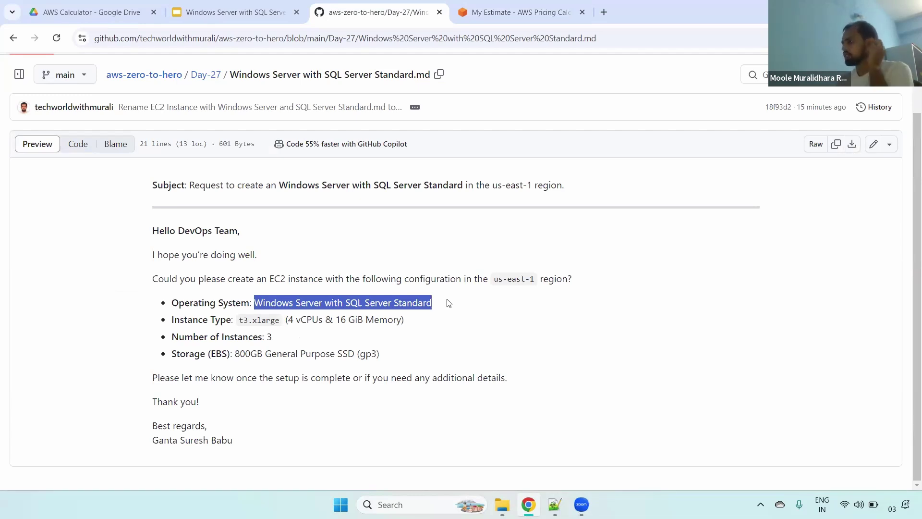
click(492, 9)
click(397, 6)
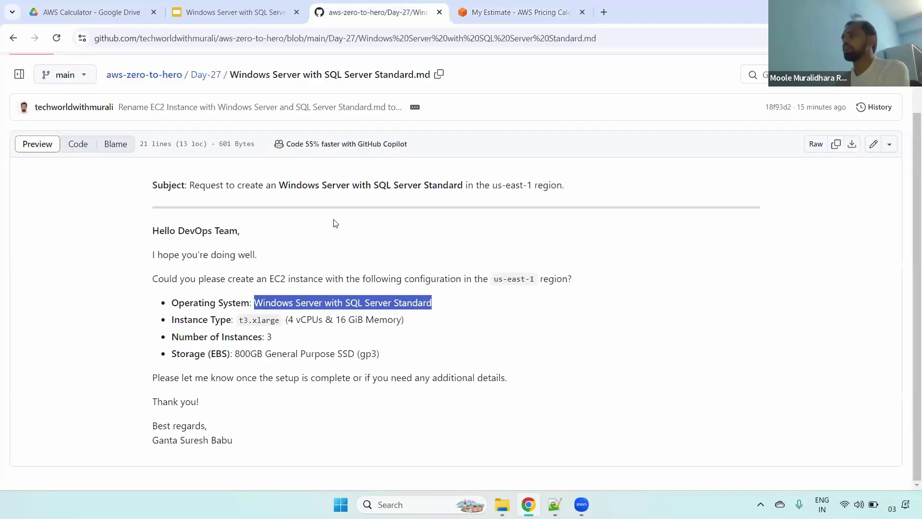
drag(156, 229, 491, 377)
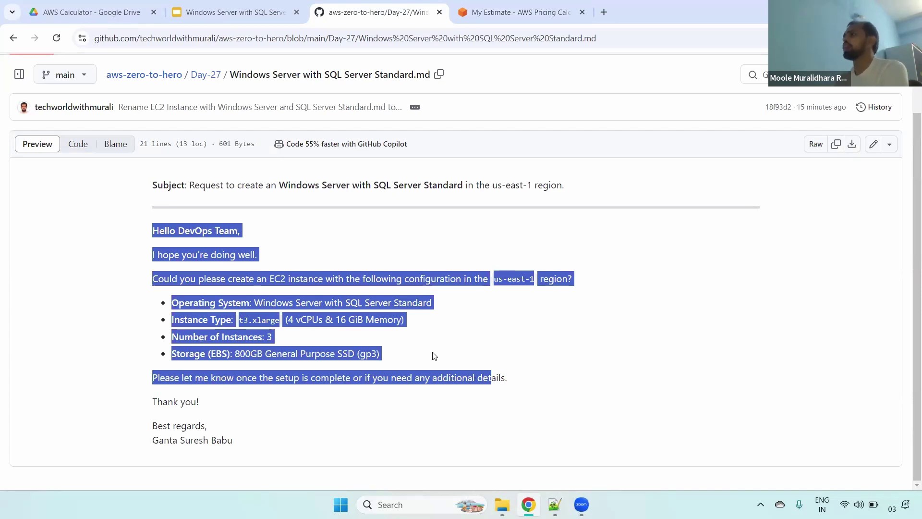
drag(288, 184, 468, 189)
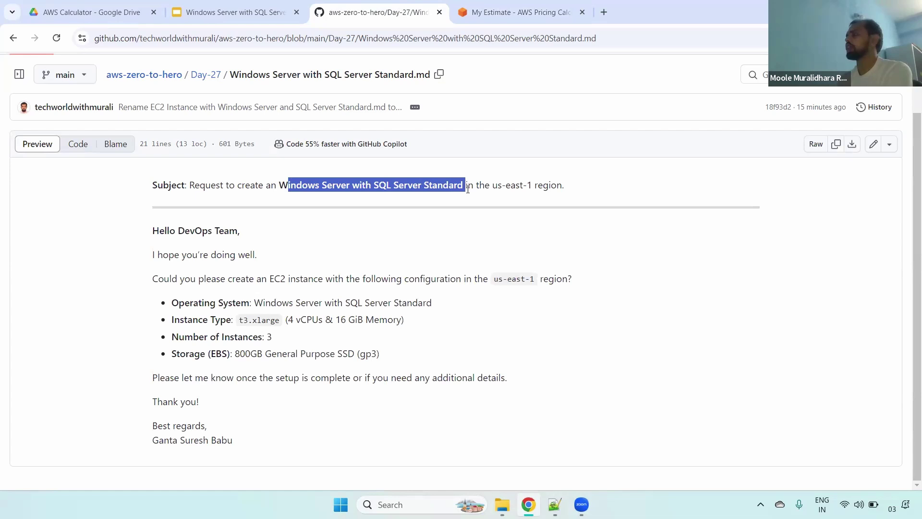
click(244, 364)
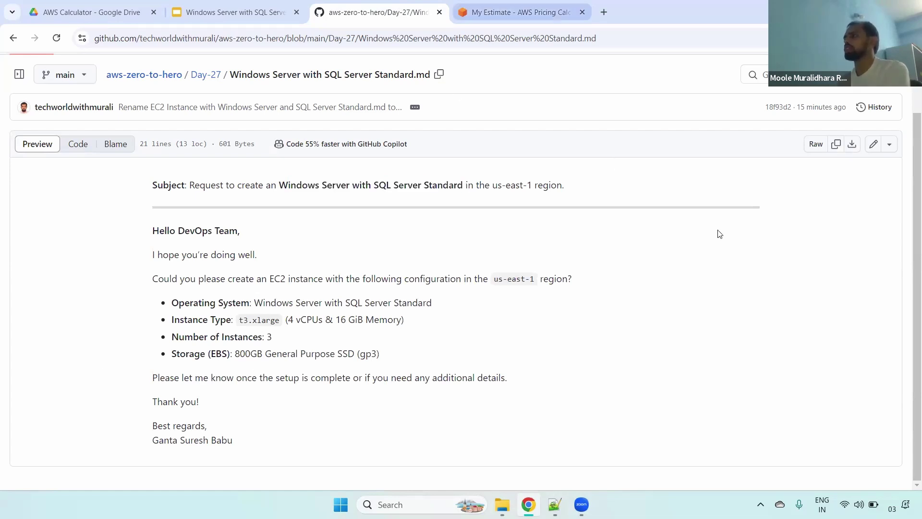
Add another service to My Estimate by searching for ec2 and opening the Amazon EC2 configuration
key(ctrl+Tab)
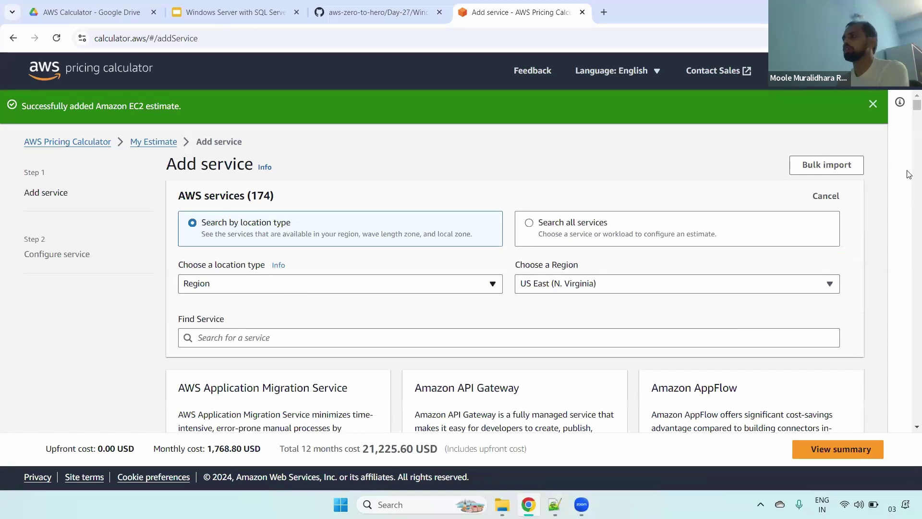
scroll(908, 118, down, 5)
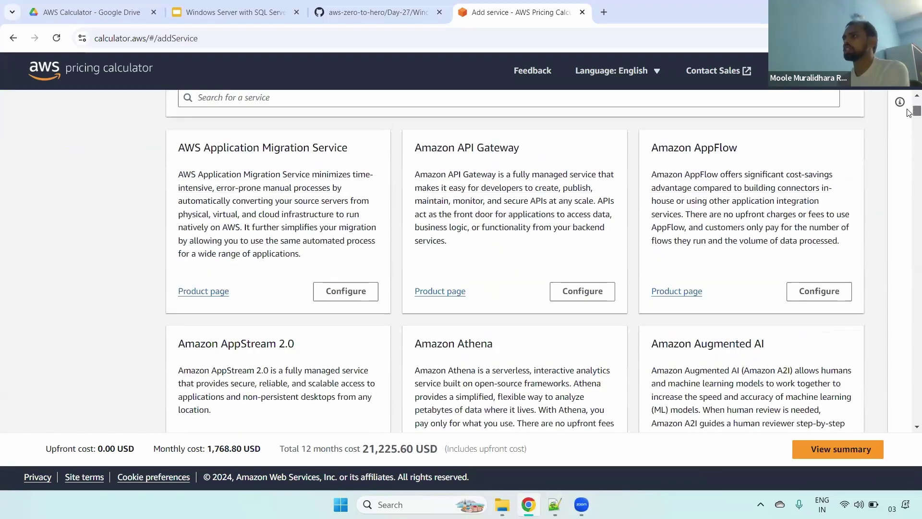
scroll(759, 115, up, 2)
click(283, 195)
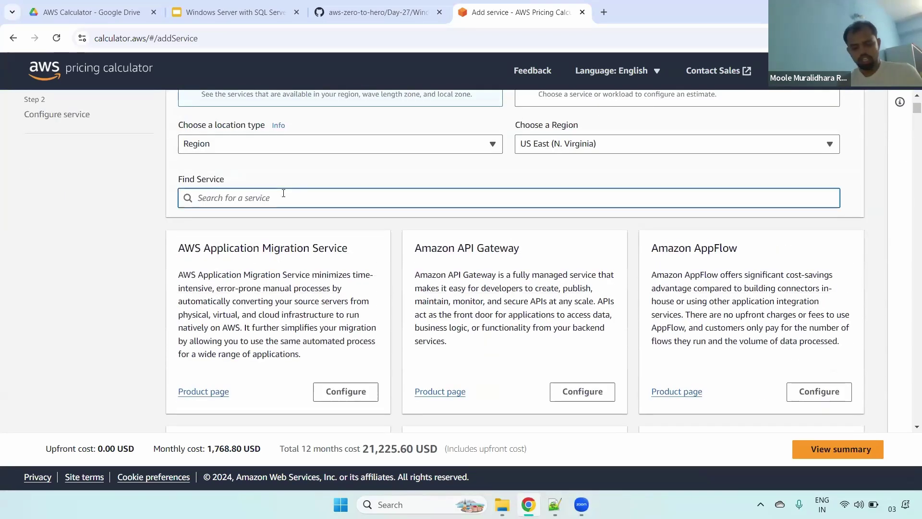
text(e)
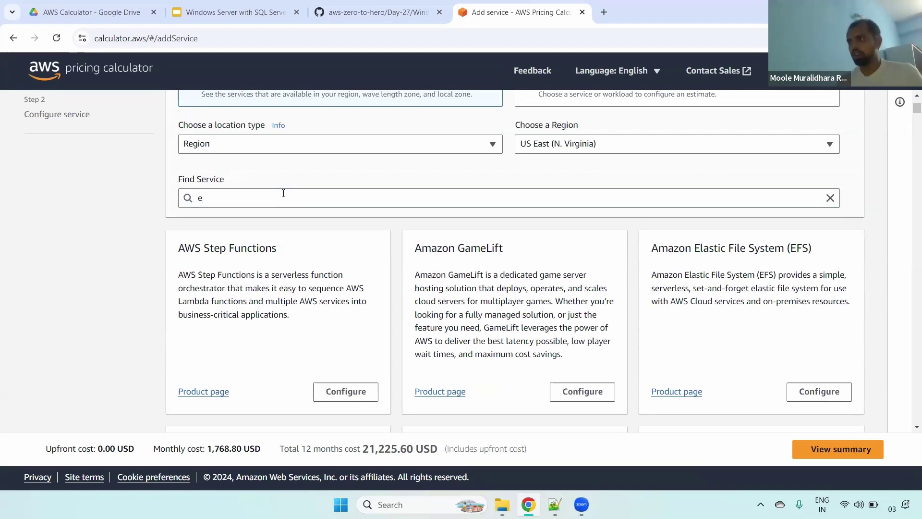
click(283, 193)
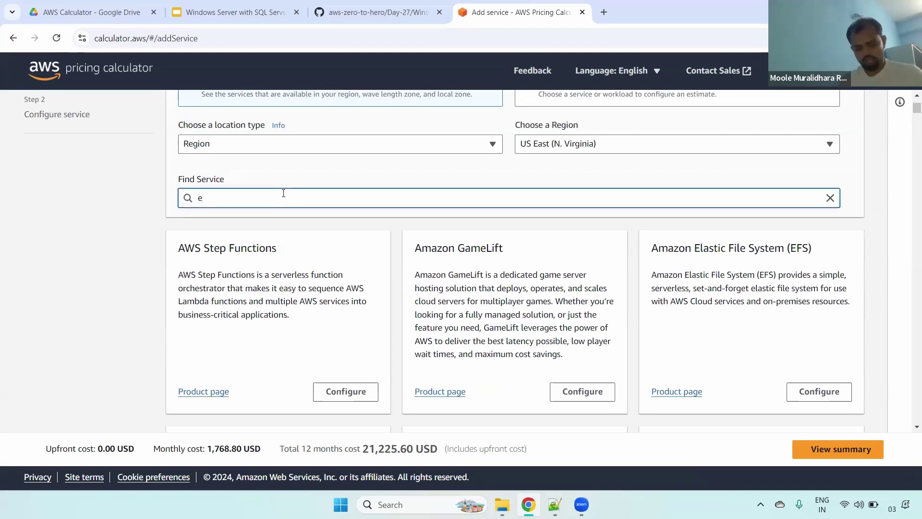
text(c2)
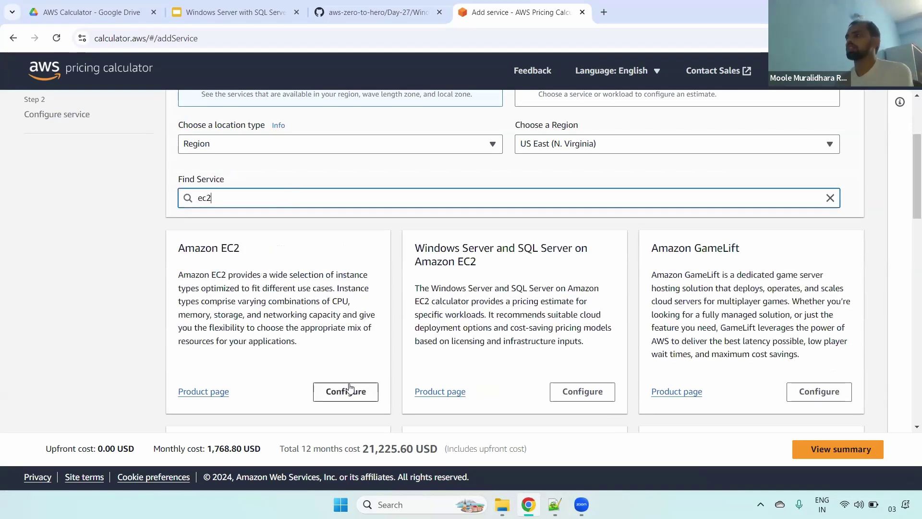
click(346, 390)
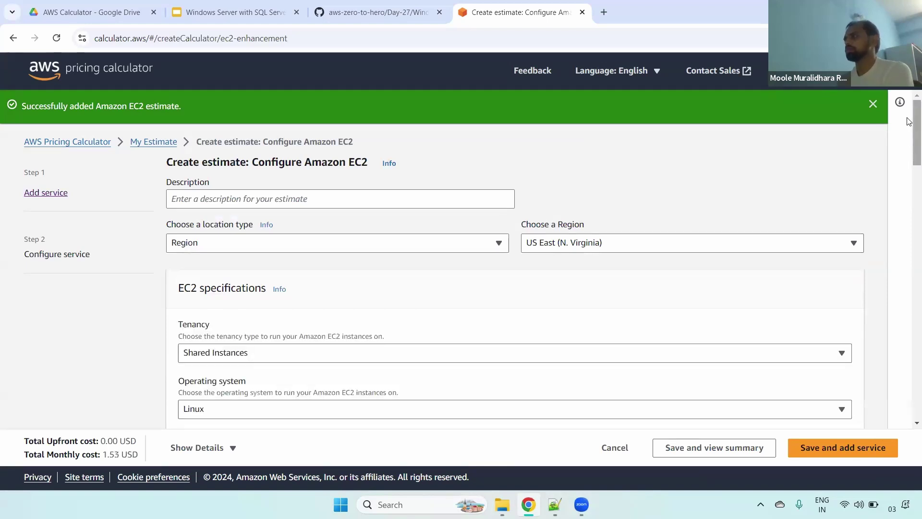
Look through the available operating system options in the EC2 specifications without choosing a different one
scroll(909, 122, down, 5)
drag(190, 161, 271, 167)
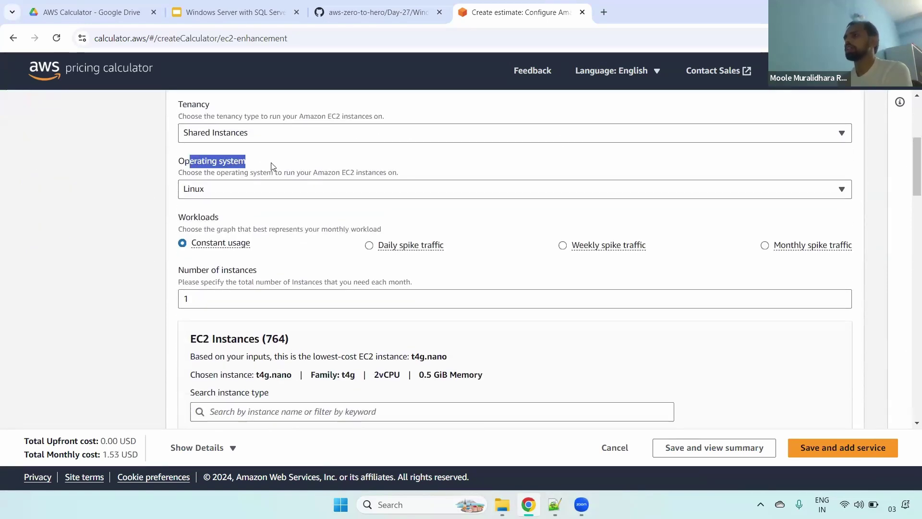
click(260, 193)
click(260, 195)
click(261, 194)
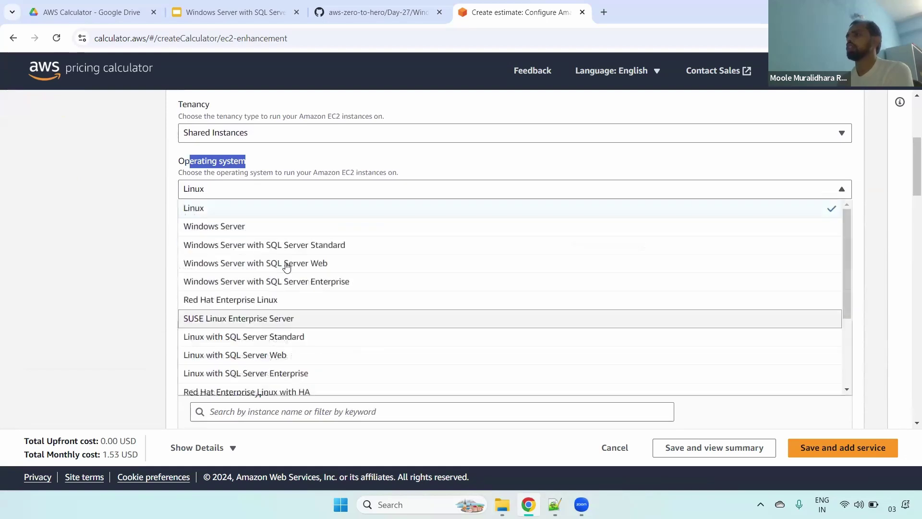
scroll(843, 223, down, 3)
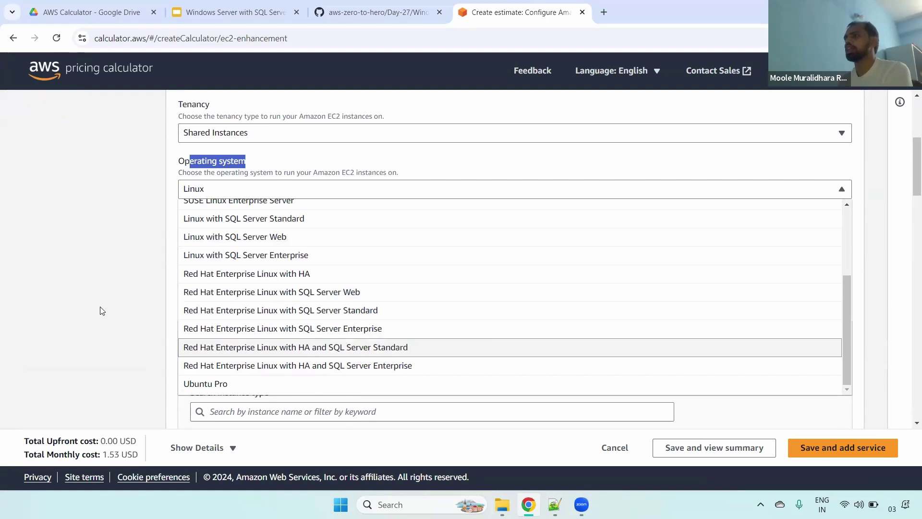
click(81, 306)
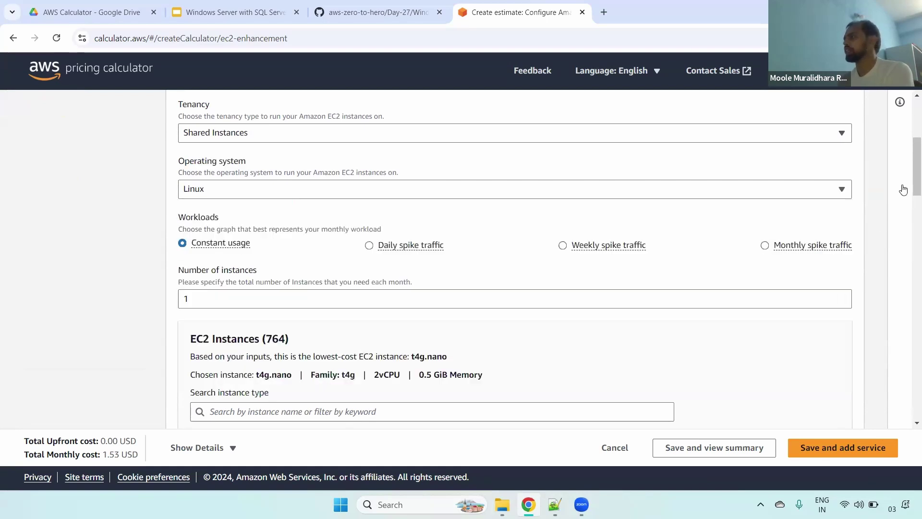
Turn off the current-generation-only filter so the EC2 instance list also includes older generations
scroll(416, 187, down, 3)
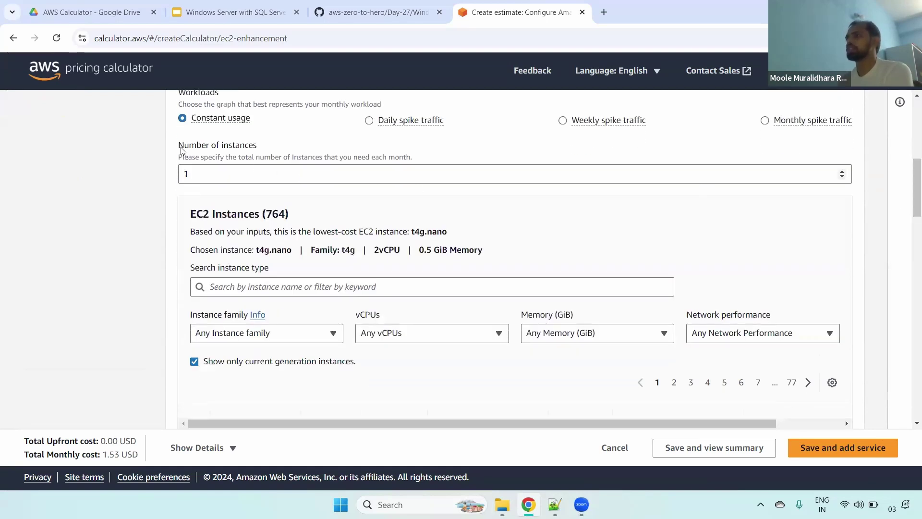
drag(182, 149, 245, 148)
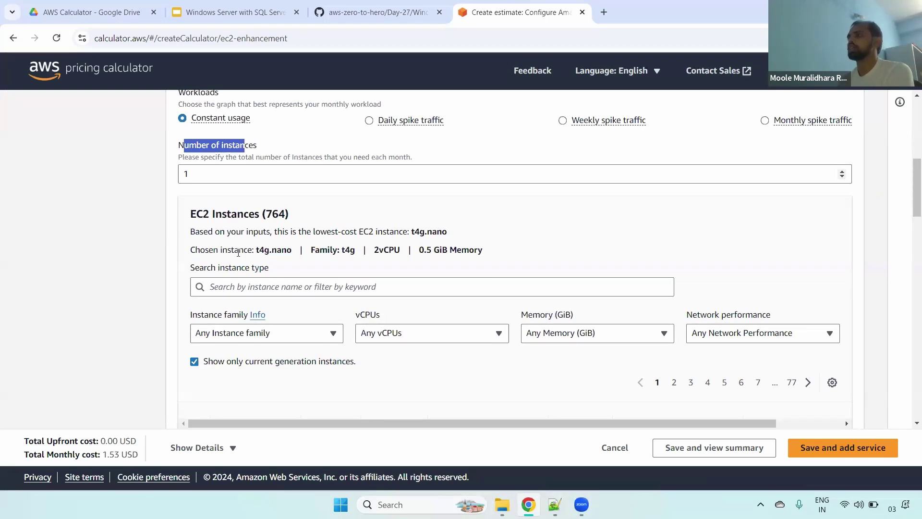
click(194, 362)
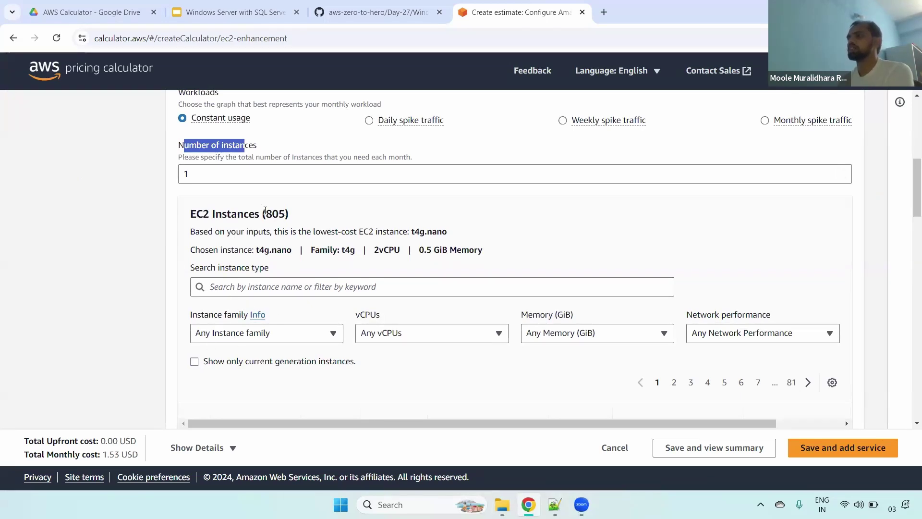
drag(266, 214, 286, 213)
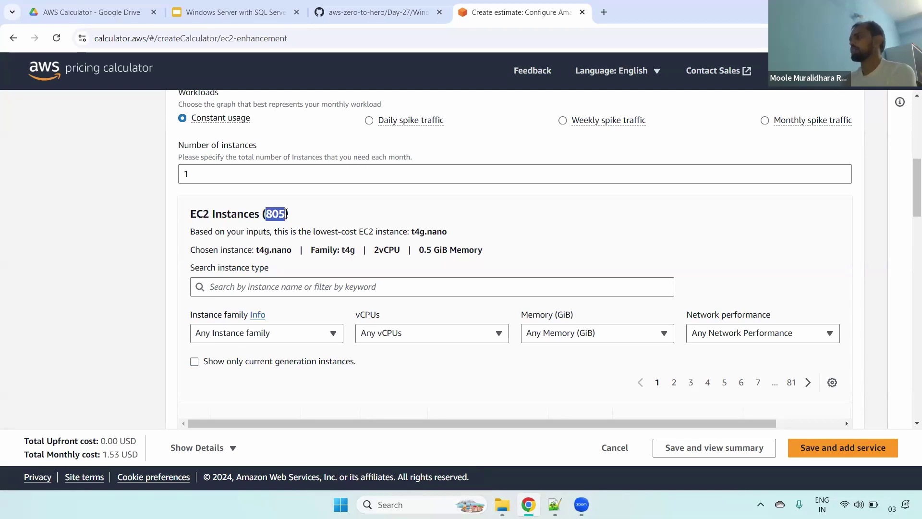
Filter the EC2 instances to 8 vCPUs and 32 GiB memory and check the matching instance types
click(449, 336)
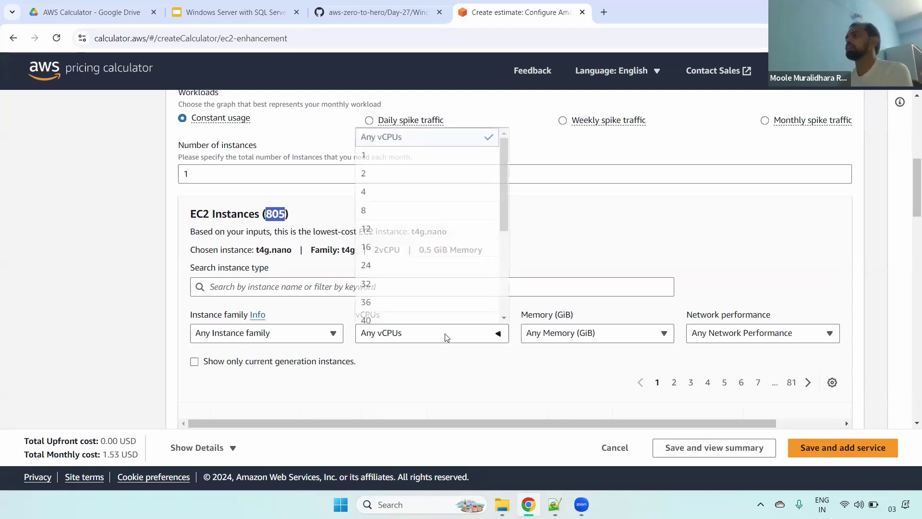
click(391, 212)
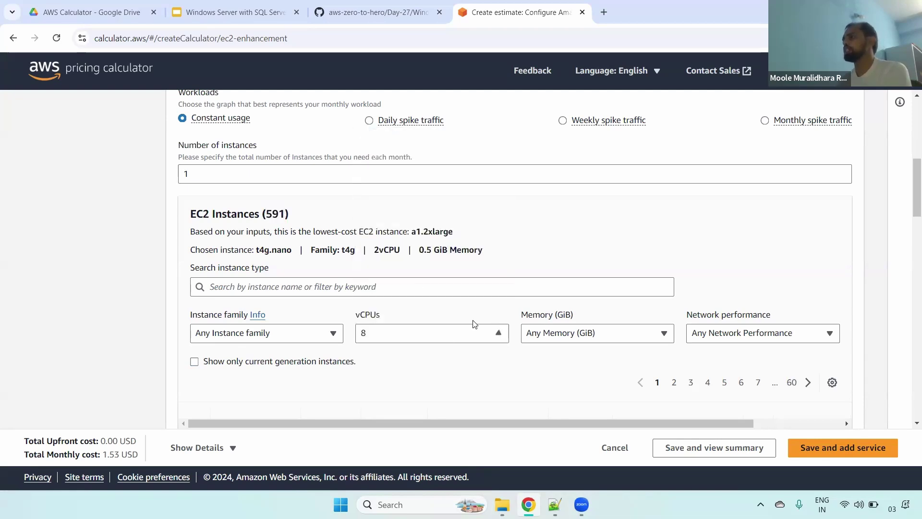
click(572, 339)
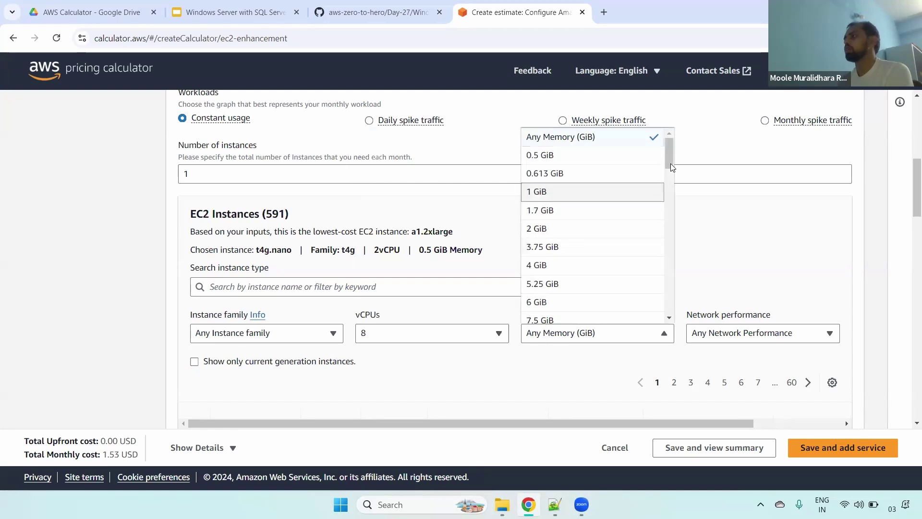
scroll(675, 194, down, 4)
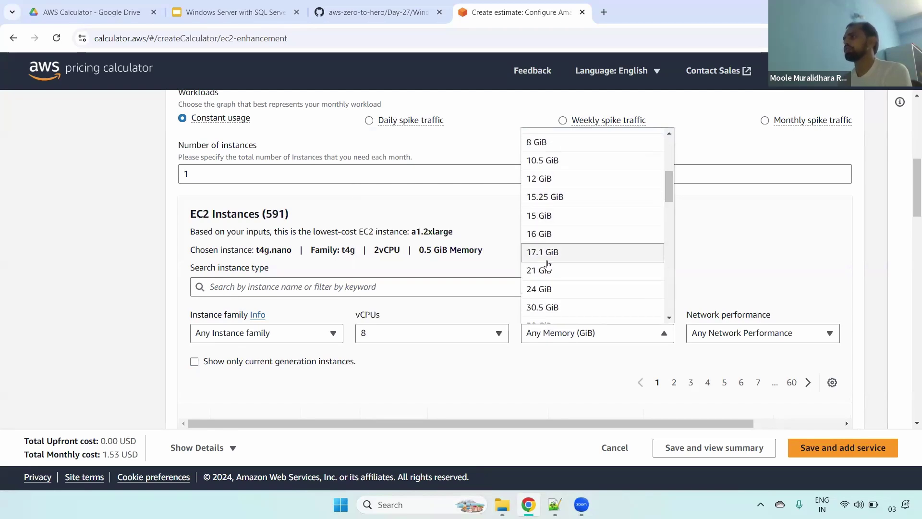
scroll(671, 189, down, 3)
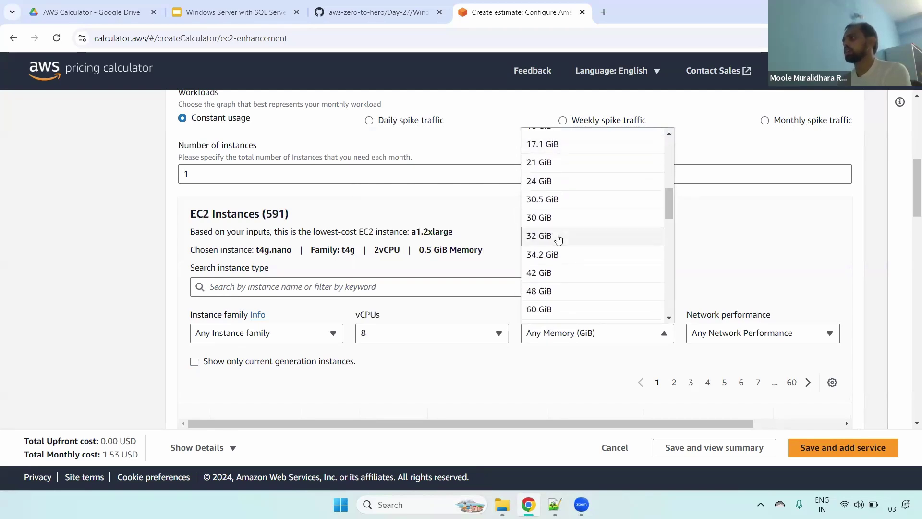
click(556, 235)
scroll(480, 312, down, 5)
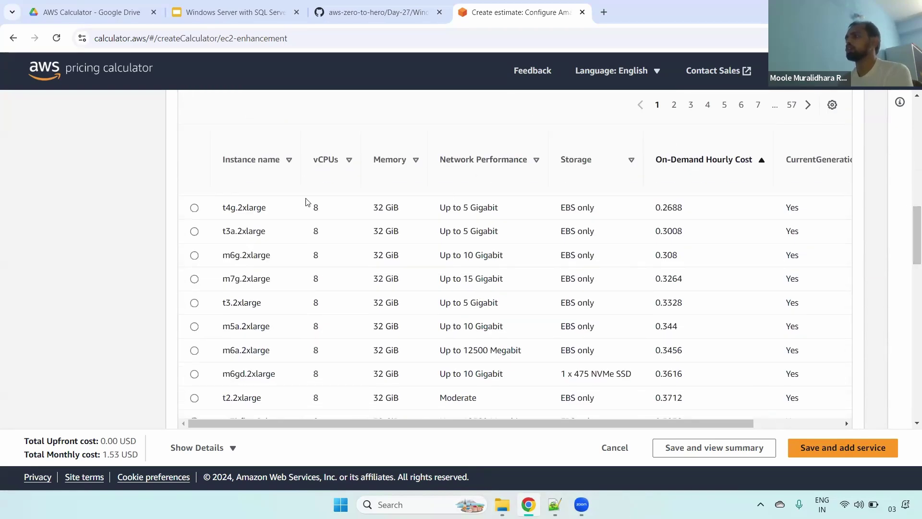
double_click(328, 212)
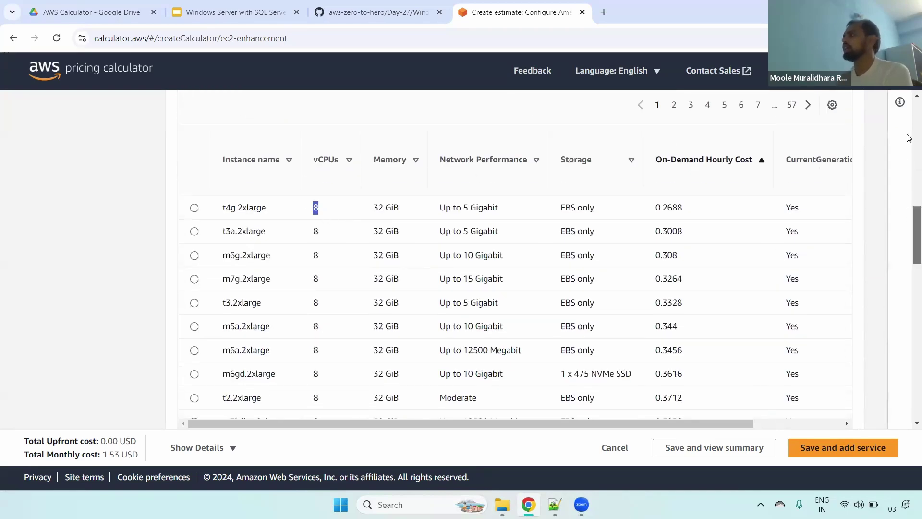
Dismiss the EC2 estimate notification and review the requested instance type, memory and number of instances in the GitHub request
click(842, 447)
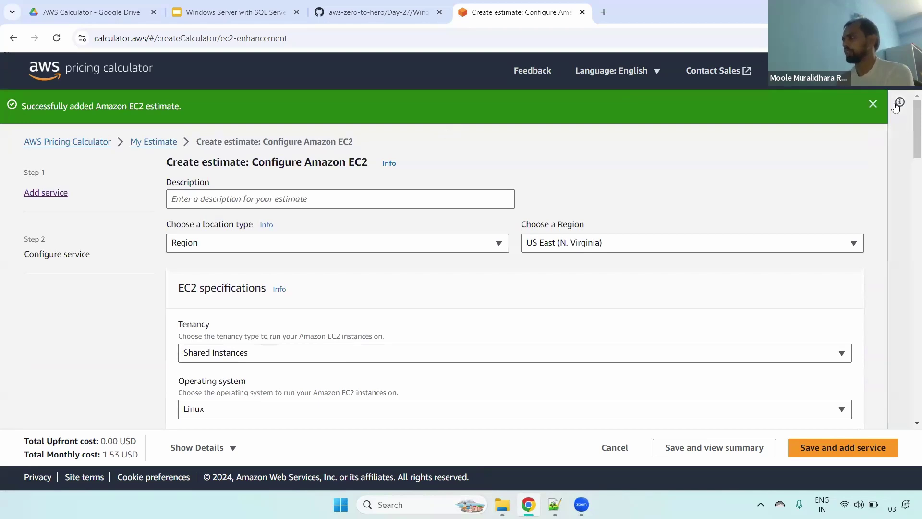
click(873, 105)
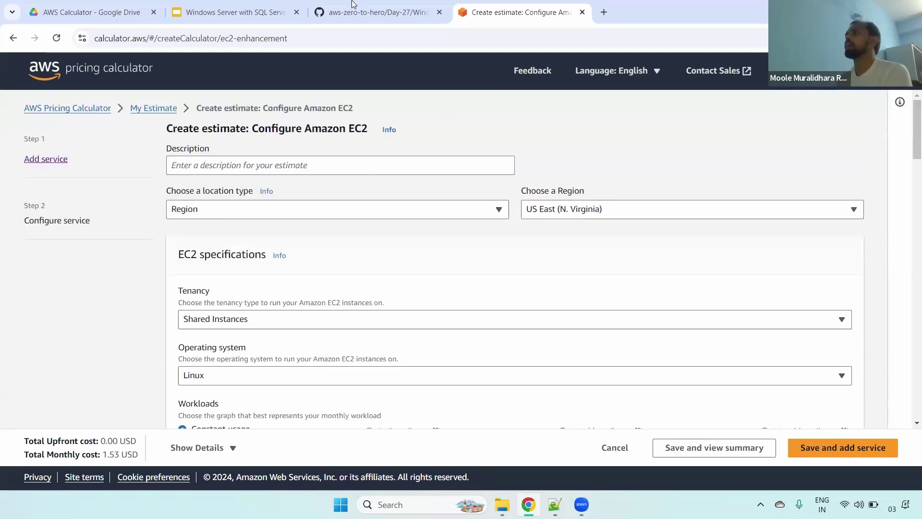
click(353, 5)
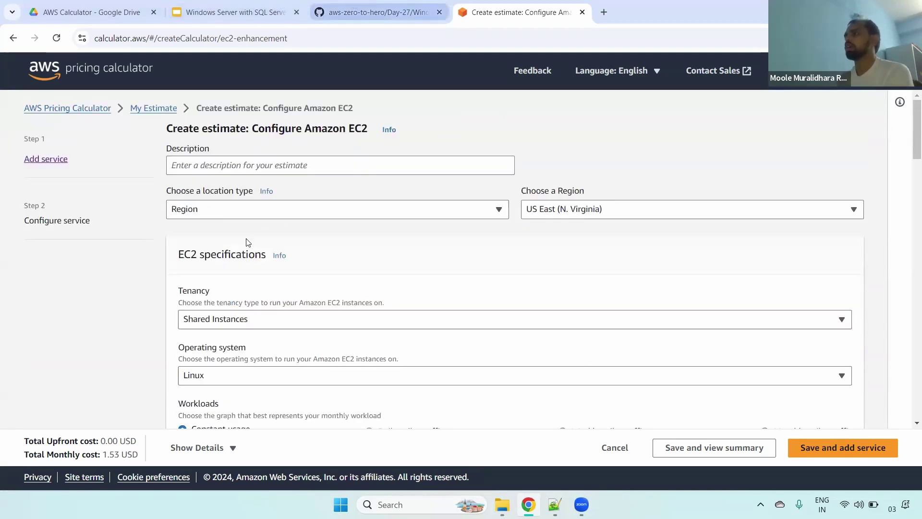
drag(238, 319, 323, 320)
triple_click(352, 320)
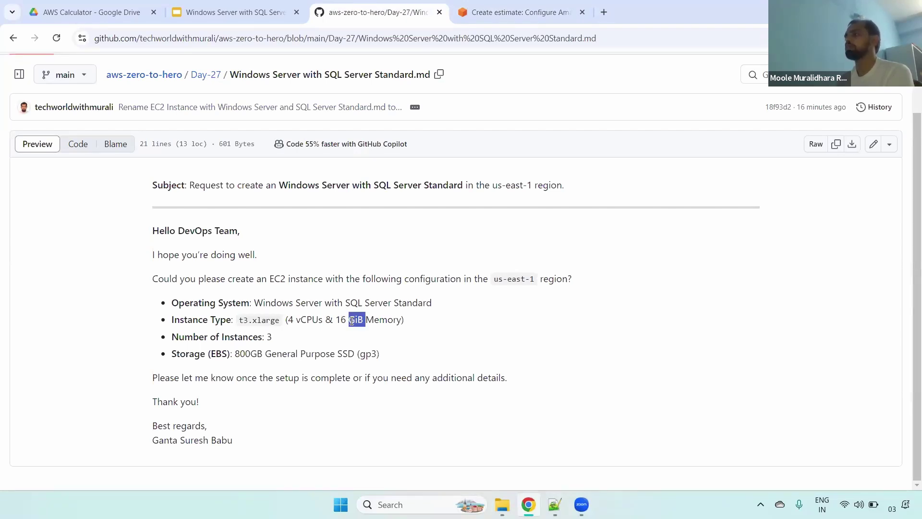
click(432, 325)
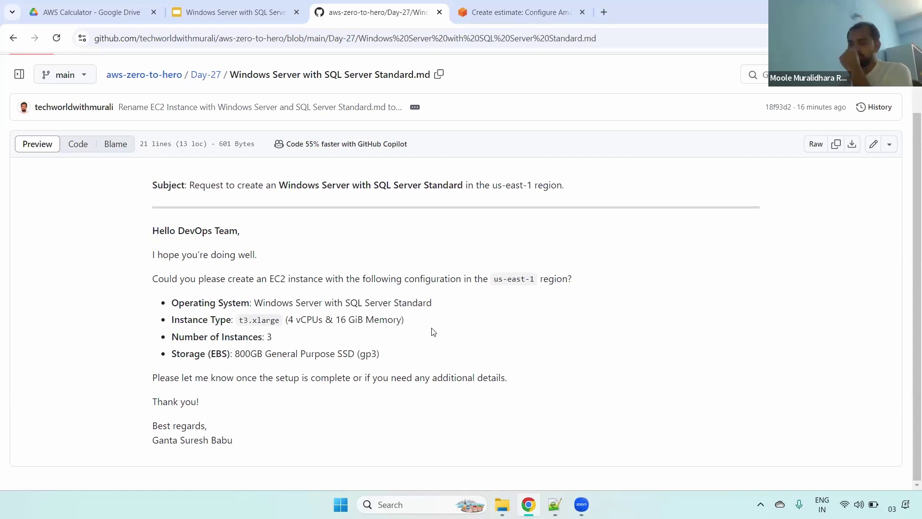
double_click(269, 337)
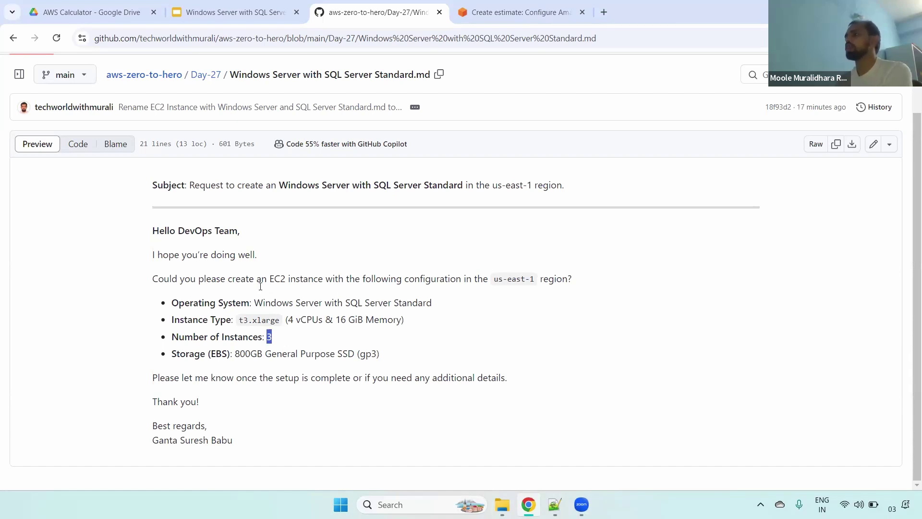
Review the full Windows Server request, from the specification list to the message body and sender, and switch to its presentation
drag(173, 300, 351, 351)
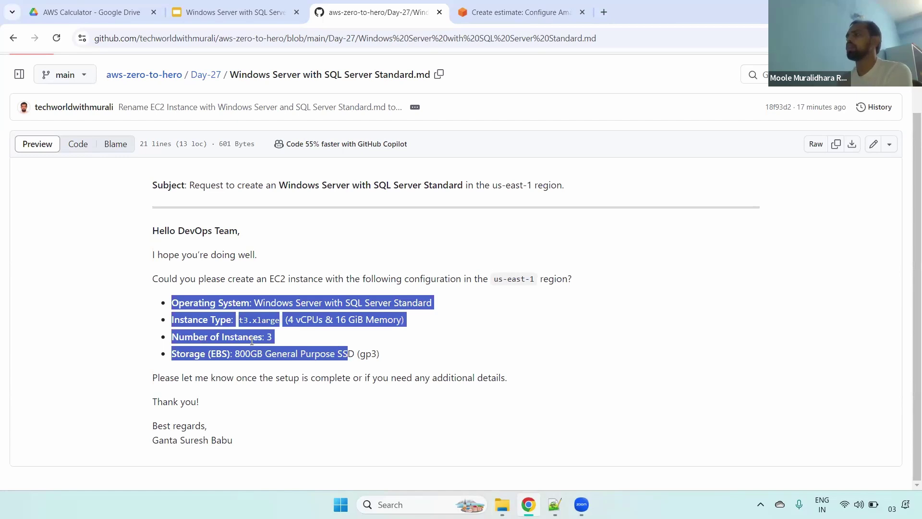
triple_click(183, 302)
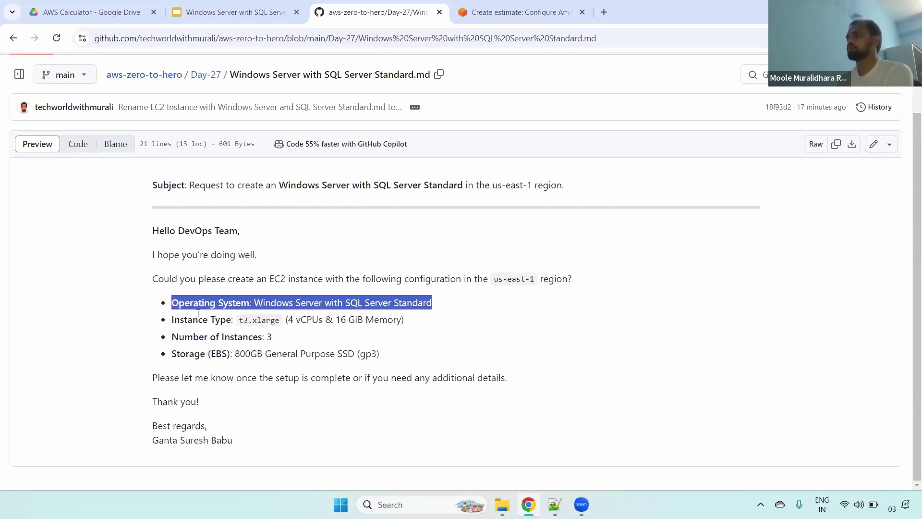
drag(181, 302, 330, 341)
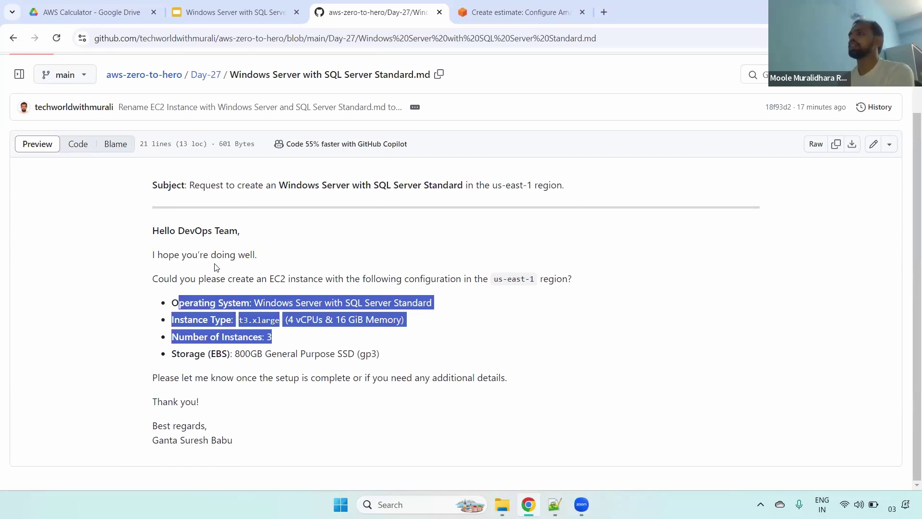
click(217, 267)
drag(148, 228, 502, 379)
drag(142, 440, 266, 447)
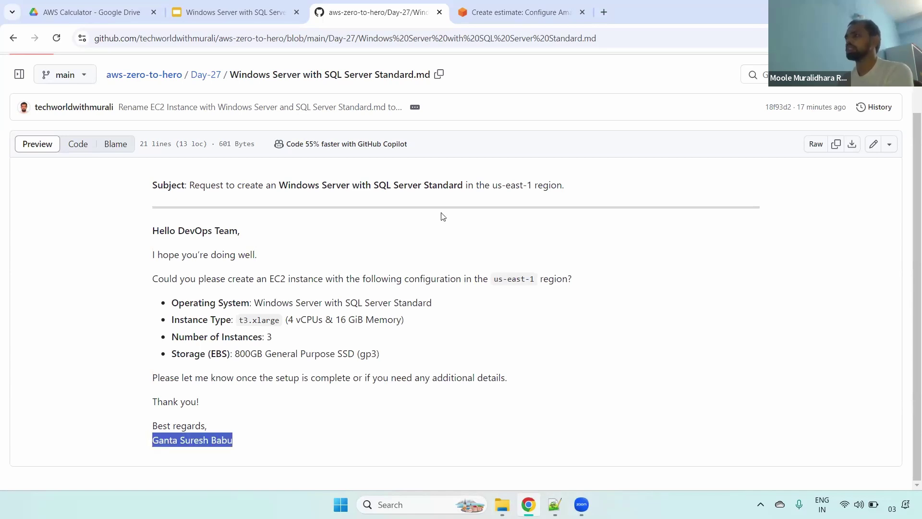
click(231, 12)
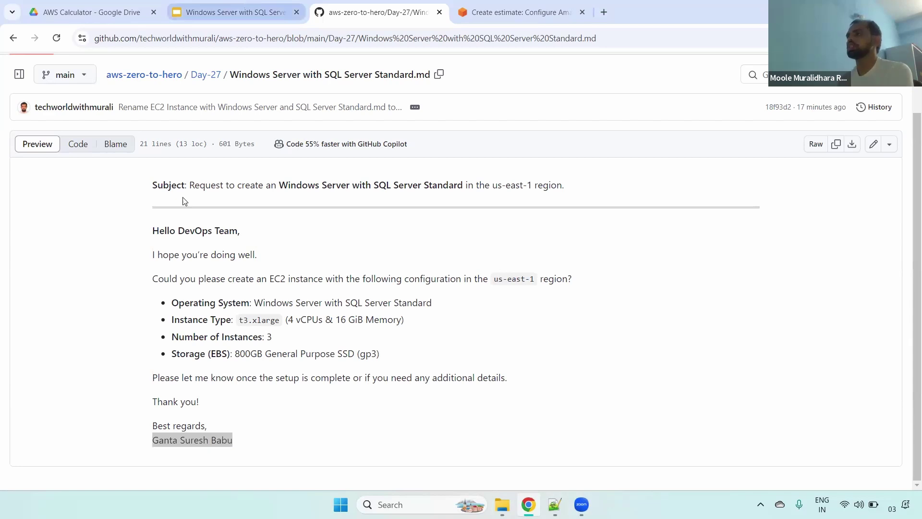
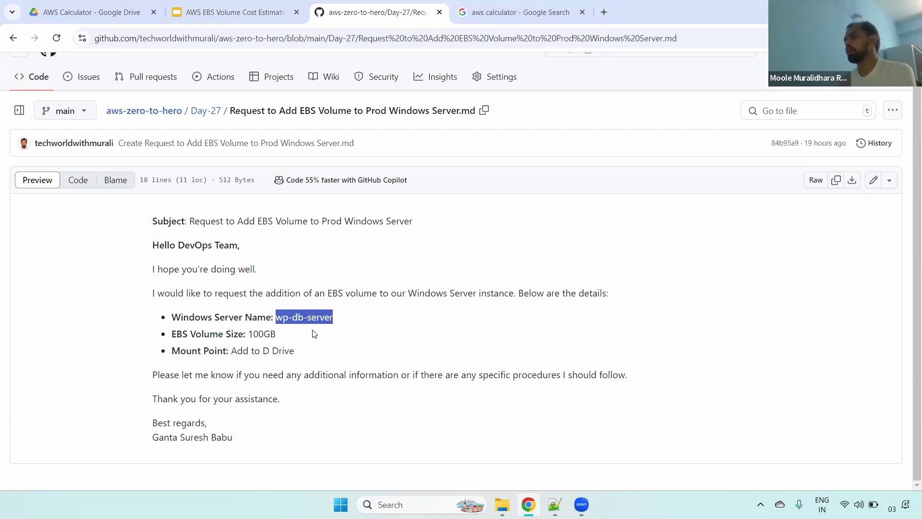
Check the requested EBS volume size in the GitHub request for the wp-db-server instance
click(221, 337)
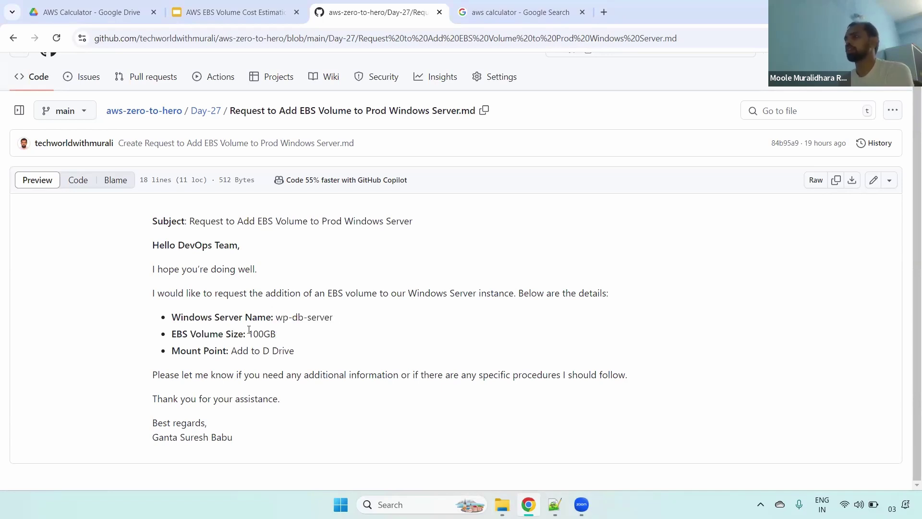
drag(249, 331, 313, 336)
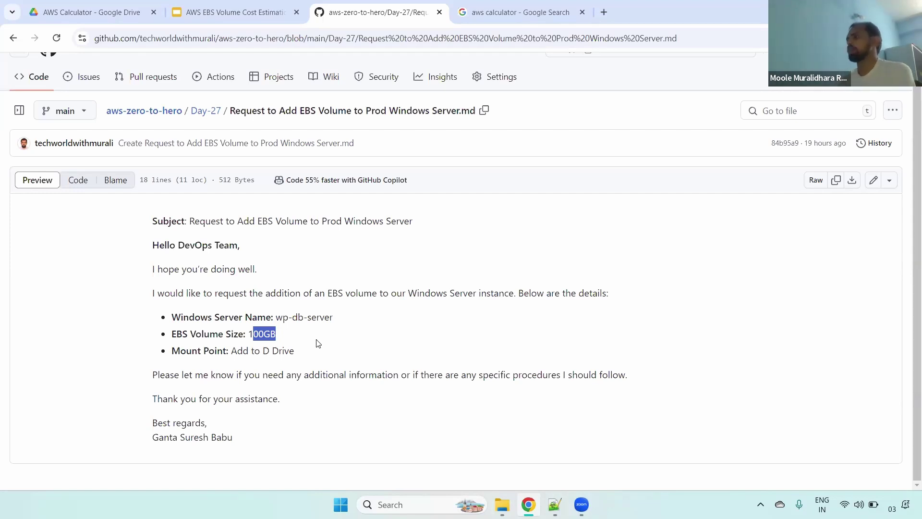
double_click(259, 329)
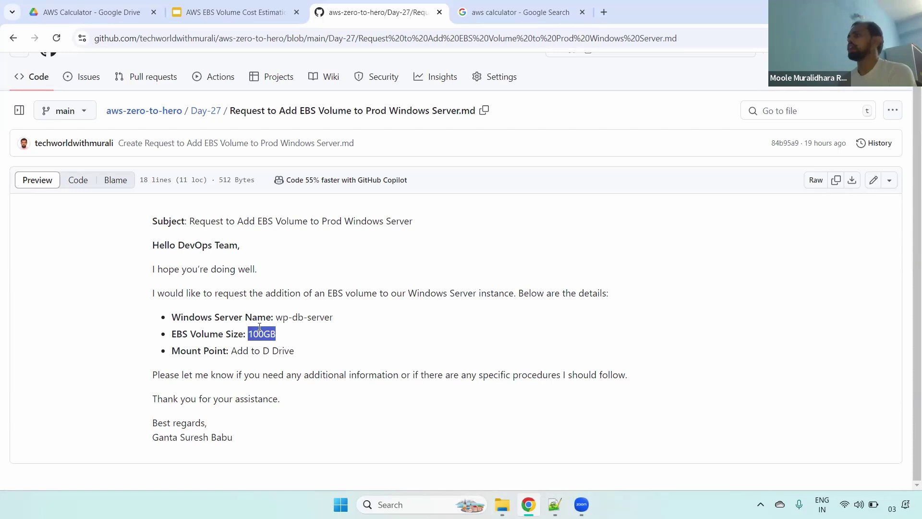
Switch to the aws calculator search results and open the AWS Pricing Calculator
click(479, 4)
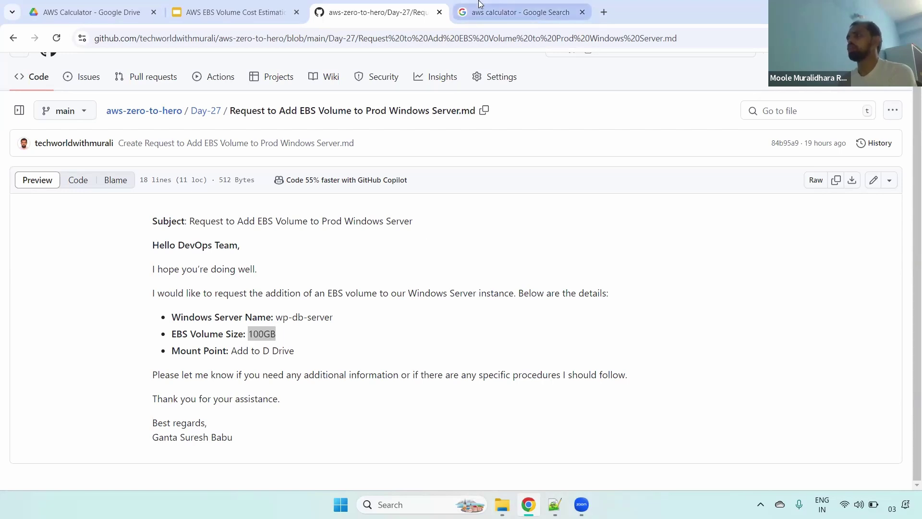
drag(179, 81, 74, 90)
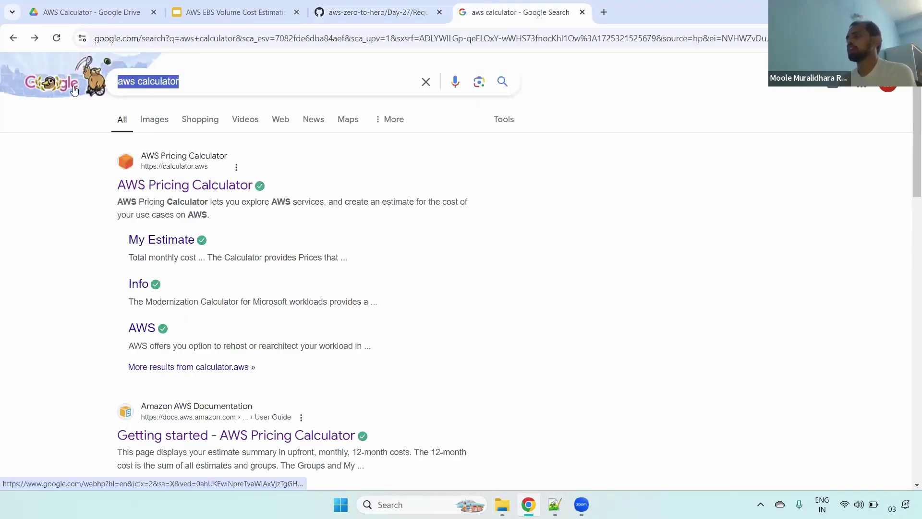
triple_click(158, 82)
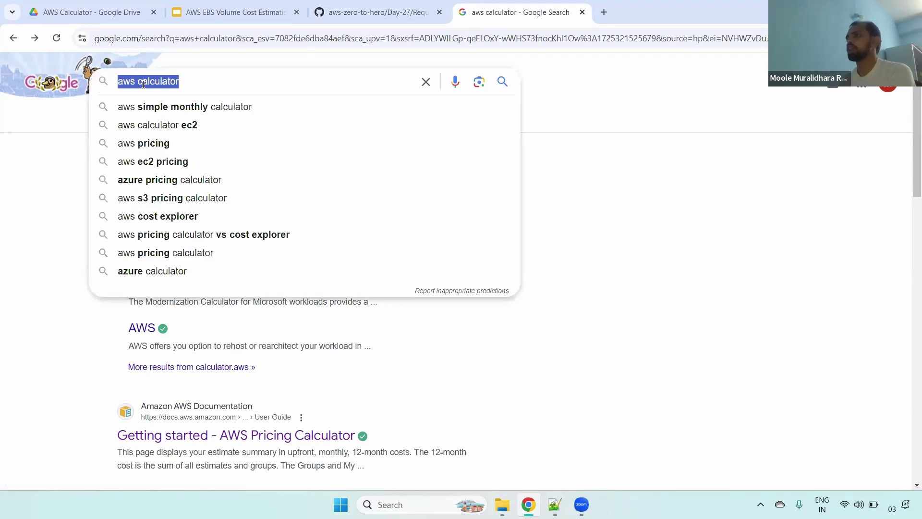
click(669, 171)
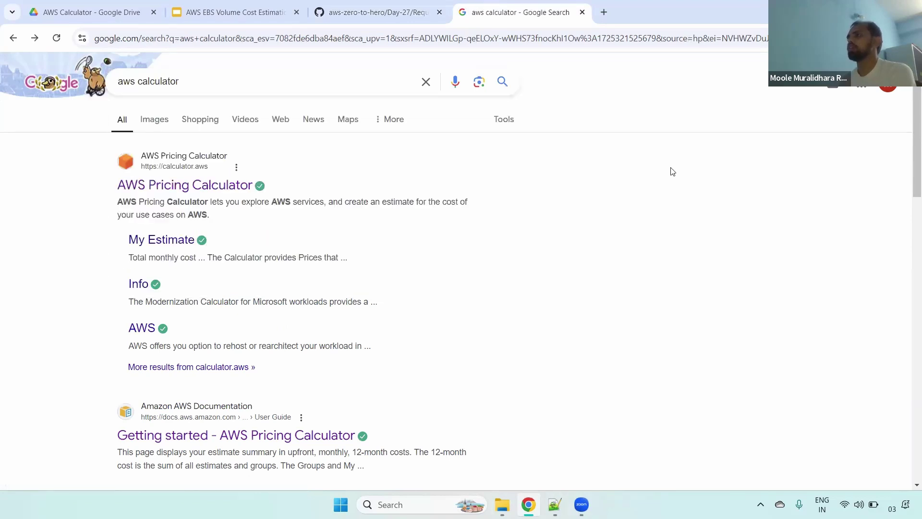
click(199, 192)
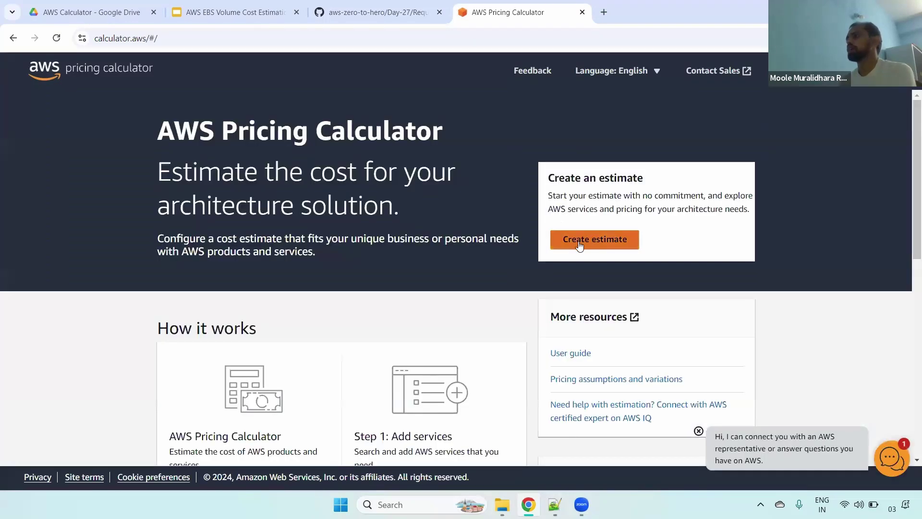
Start a new estimate and check the location choices, keeping Region as location type and US East (N. Virginia) as region
click(582, 244)
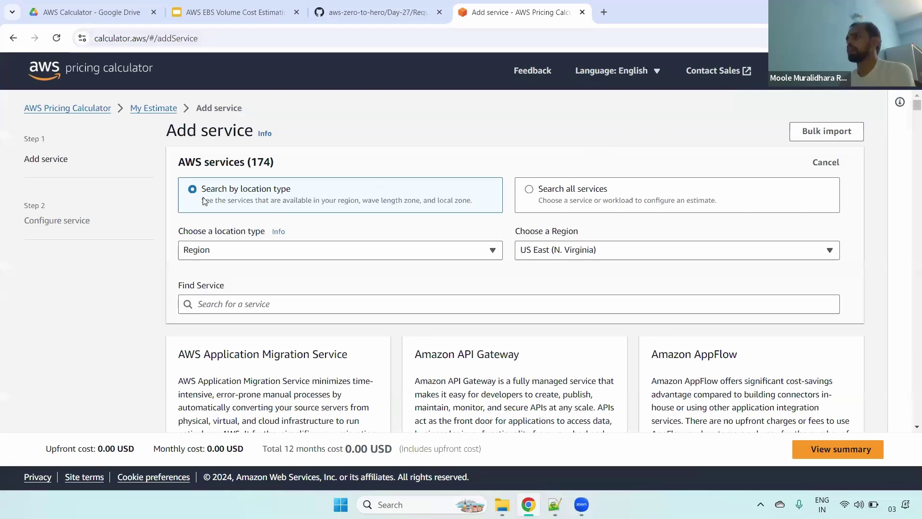
click(206, 255)
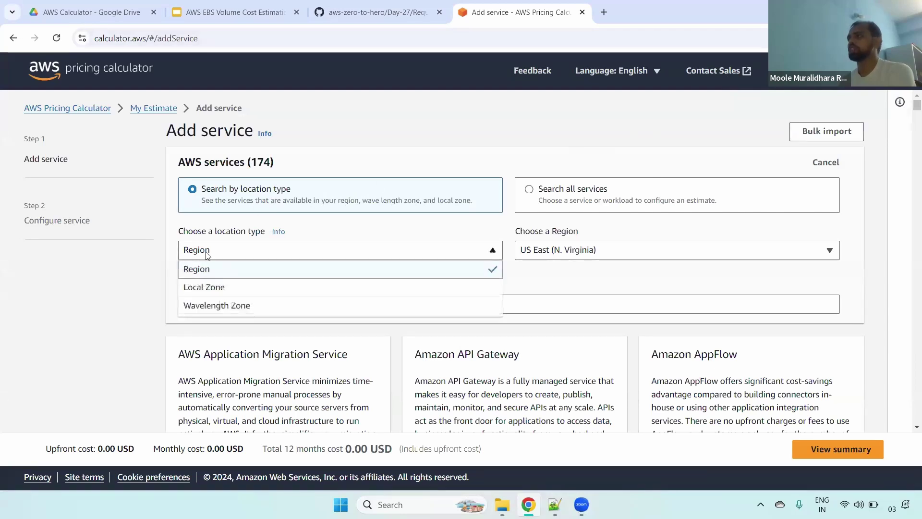
click(583, 254)
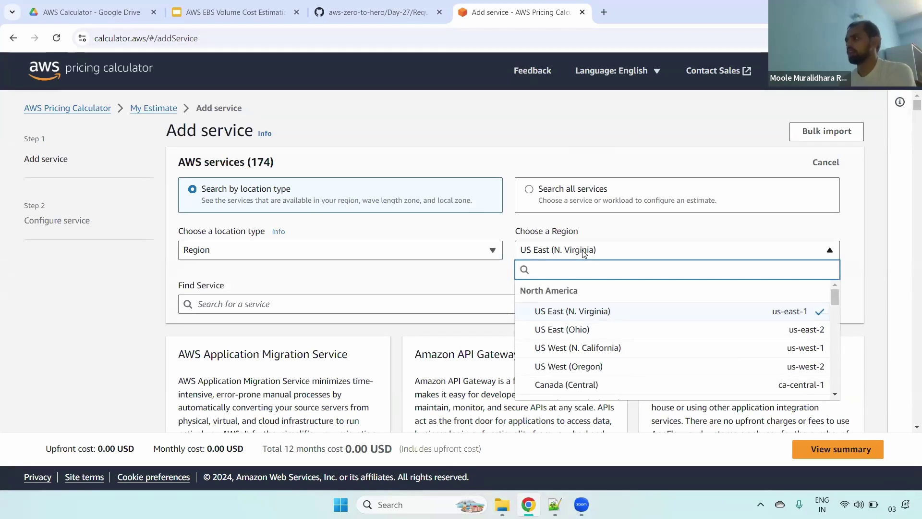
click(582, 254)
scroll(909, 114, down, 2)
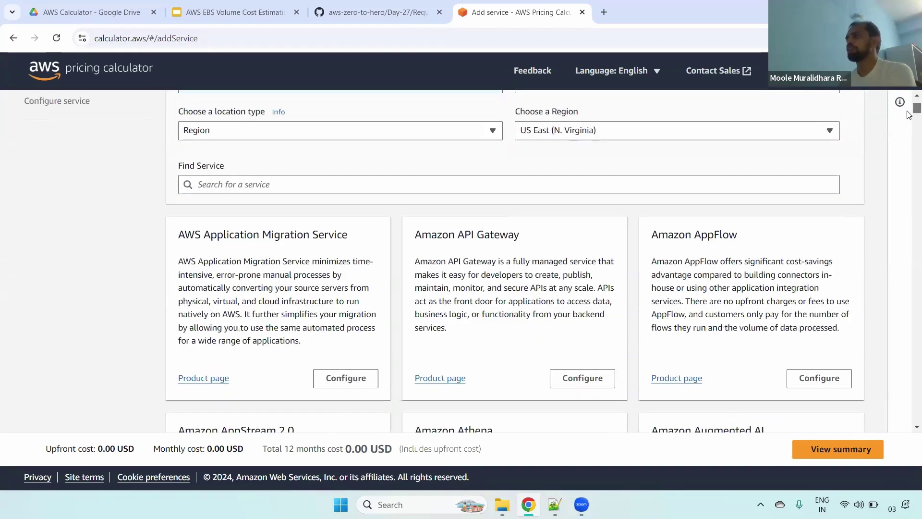
scroll(909, 114, down, 1)
scroll(903, 106, up, 2)
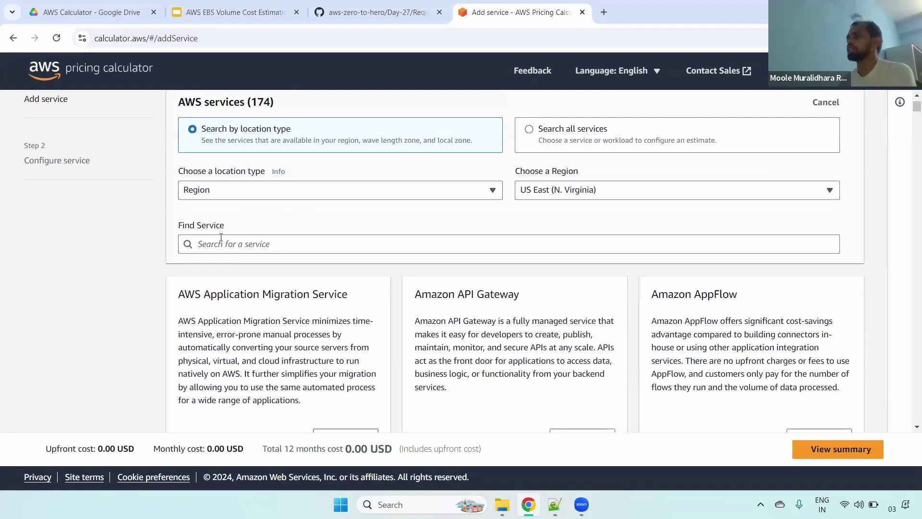
Find the ebs service and open the configuration of Amazon Elastic Block Store (EBS)
drag(179, 226, 244, 224)
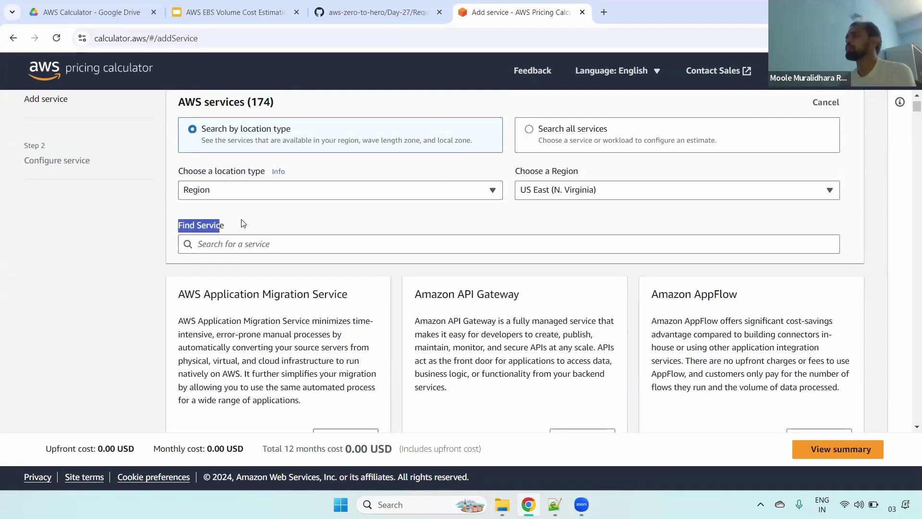
click(239, 245)
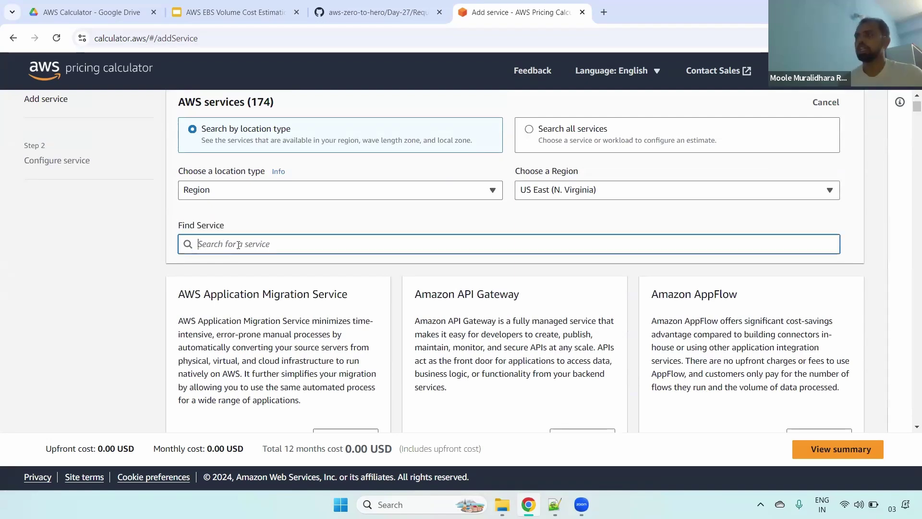
text(ebs)
drag(177, 293, 342, 293)
scroll(909, 263, down, 1)
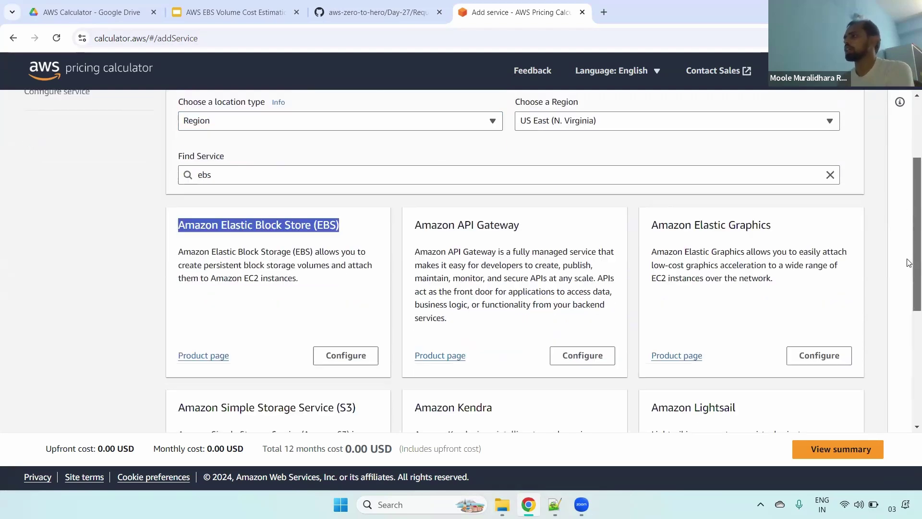
scroll(908, 263, down, 1)
click(346, 295)
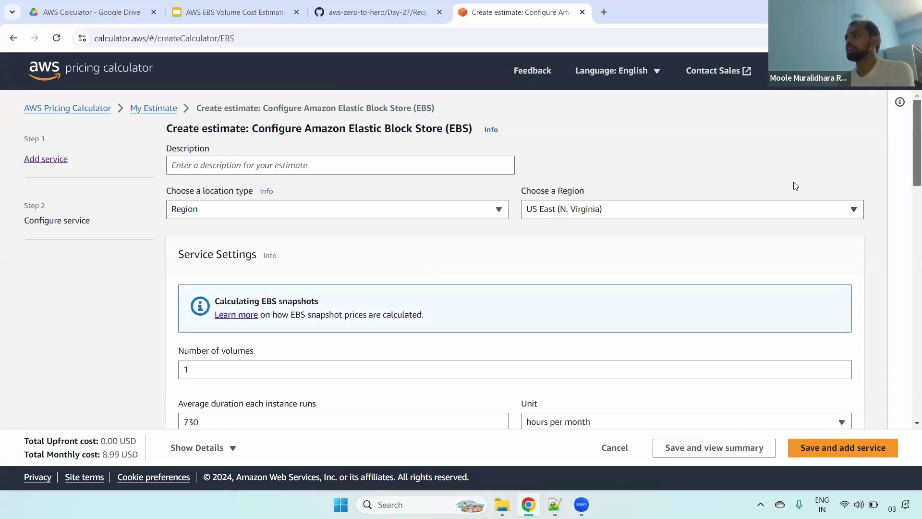
Look at the number of volumes setting and compare it with the server name and EBS volume size in the GitHub request
scroll(192, 245, down, 2)
triple_click(315, 262)
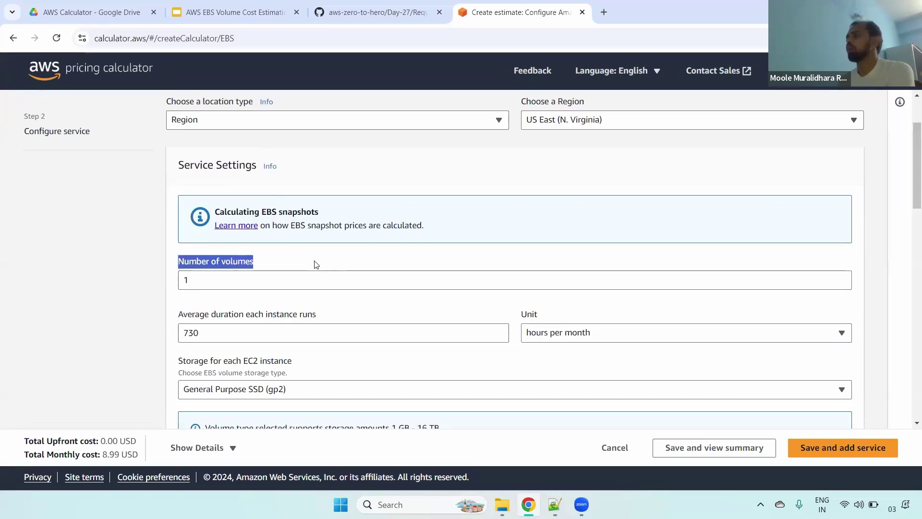
click(393, 4)
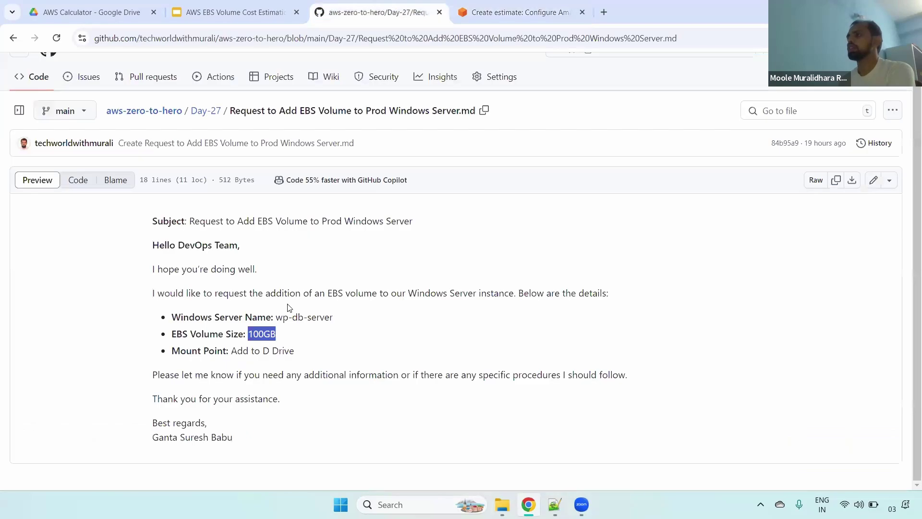
drag(276, 317, 338, 317)
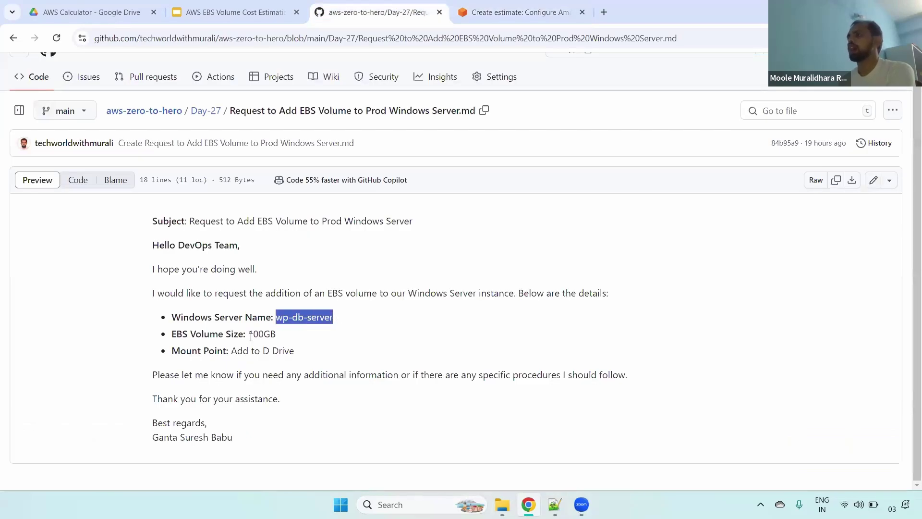
drag(250, 336, 277, 334)
Return to the EBS configuration and check the number of volumes and the average duration each instance runs
click(514, 12)
click(207, 285)
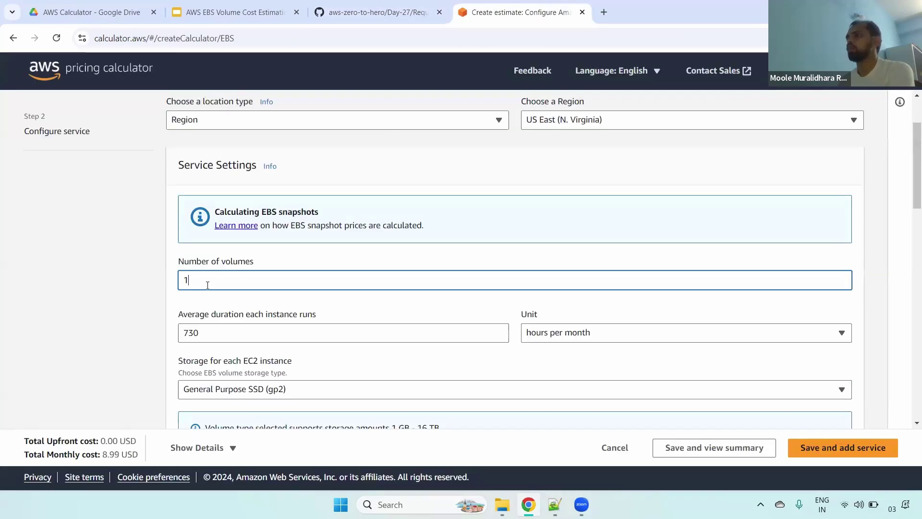
key(ctrl+a)
scroll(666, 195, down, 1)
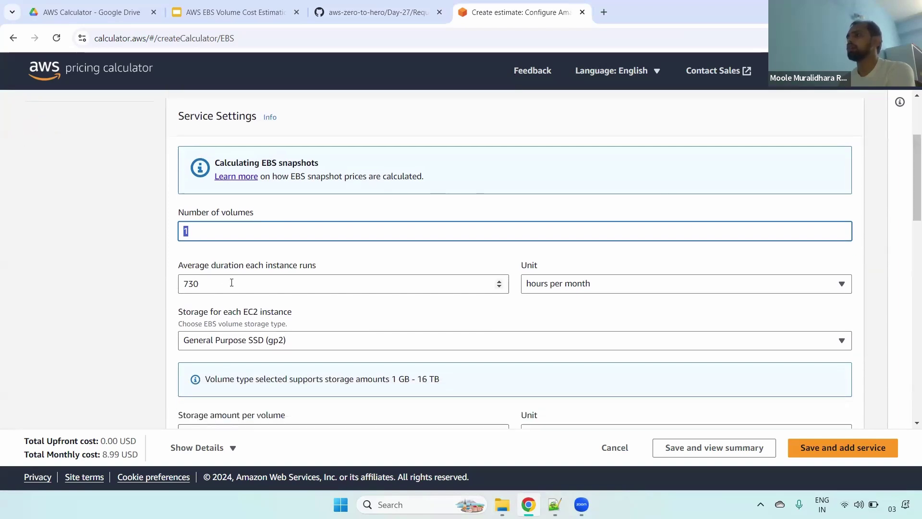
drag(231, 282, 167, 292)
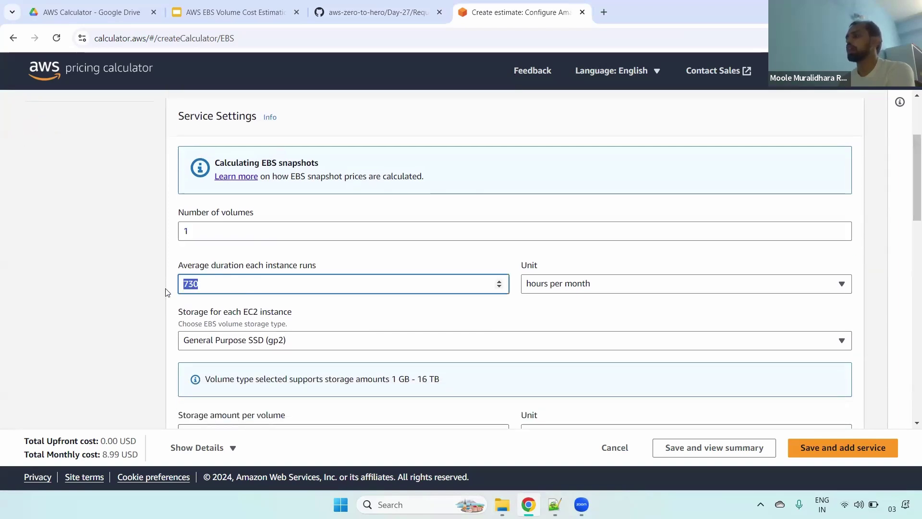
Check the average duration each instance runs and the unit choices offered for it
click(360, 259)
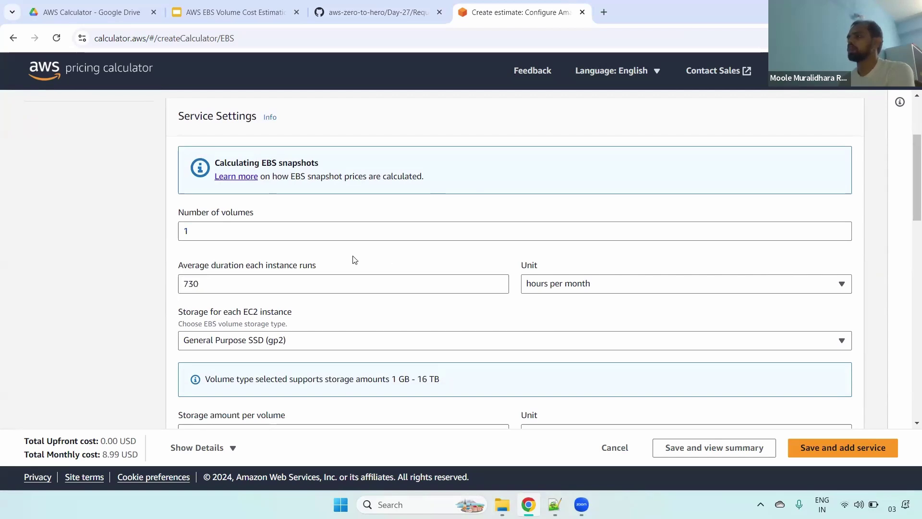
click(225, 284)
double_click(226, 284)
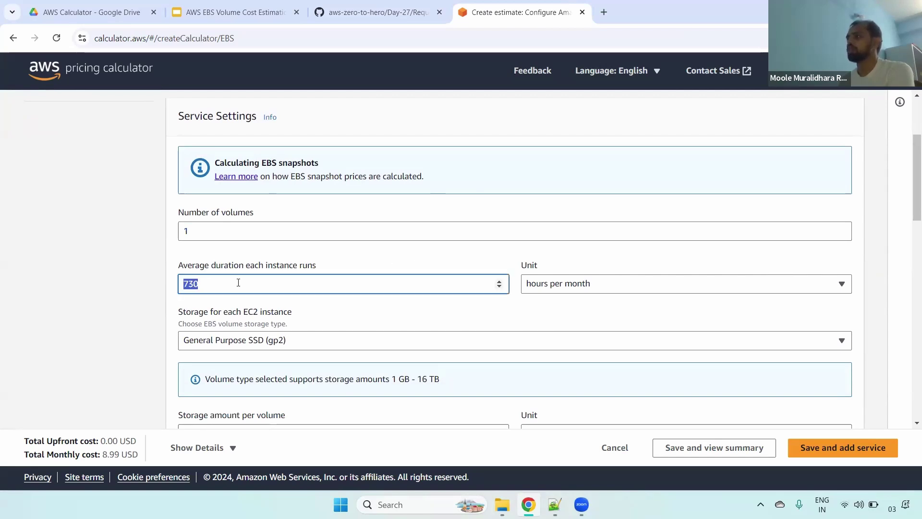
click(574, 284)
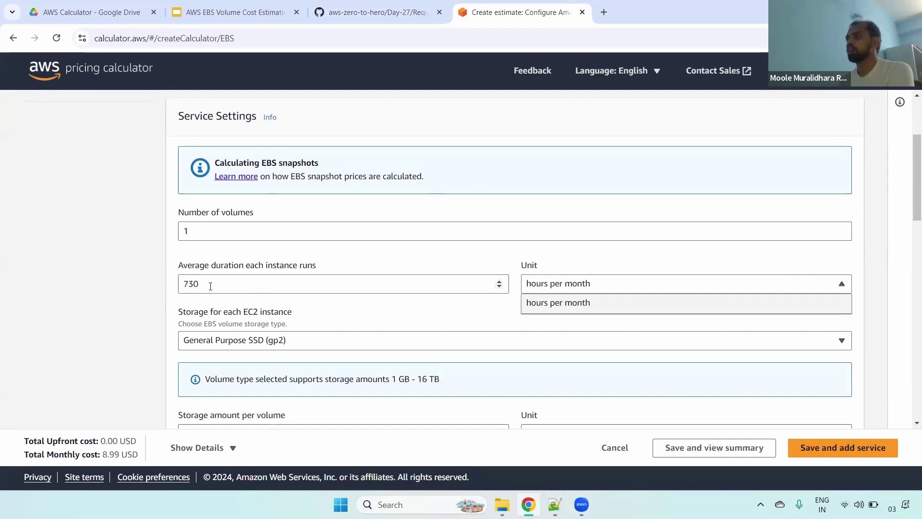
double_click(195, 286)
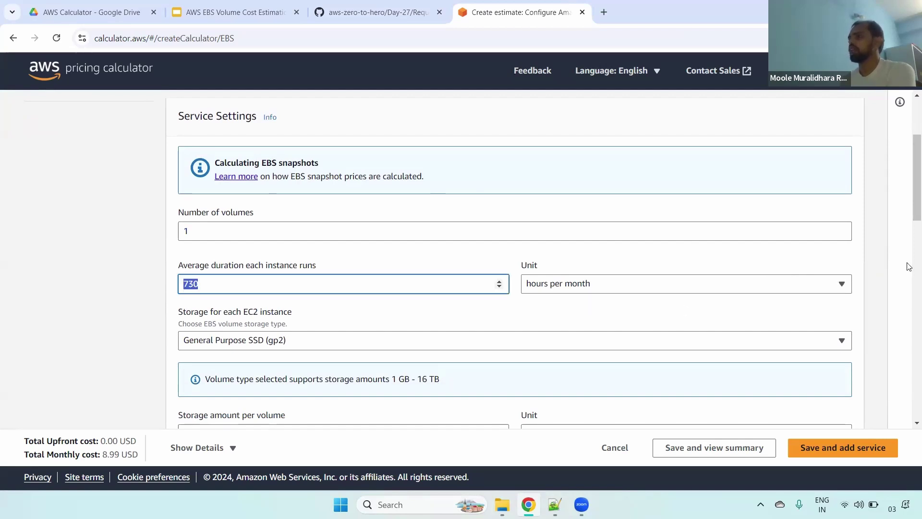
Choose General Purpose SSD (gp3) as the EBS storage type for each EC2 instance
drag(909, 196, 909, 219)
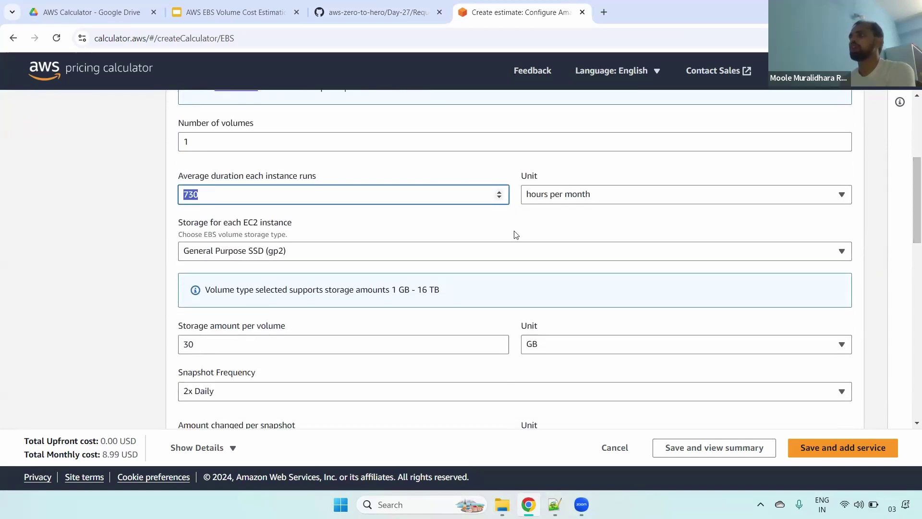
drag(232, 225, 430, 222)
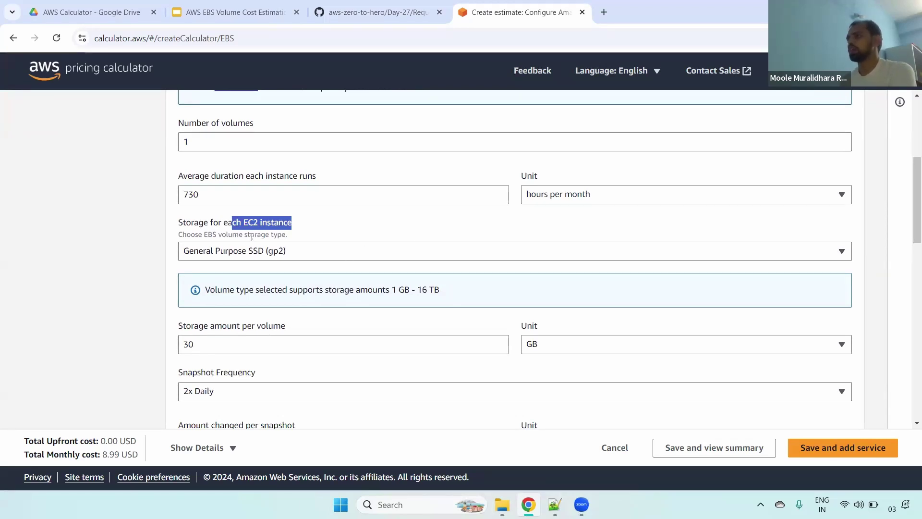
click(286, 259)
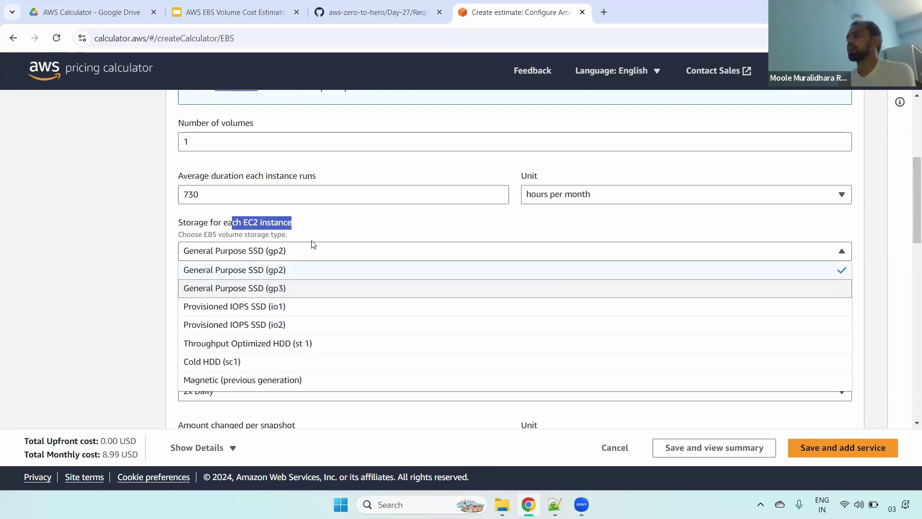
click(257, 290)
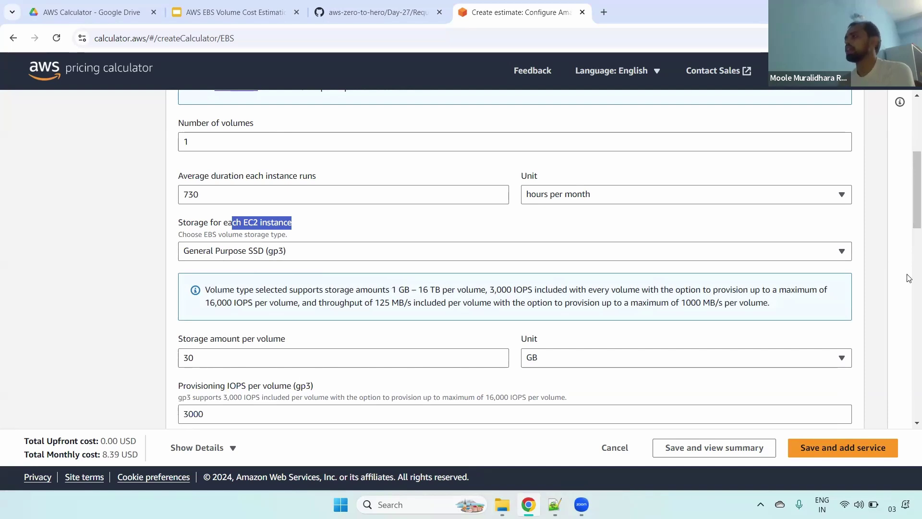
Set the storage amount per volume to 100 GB
drag(909, 230, 909, 265)
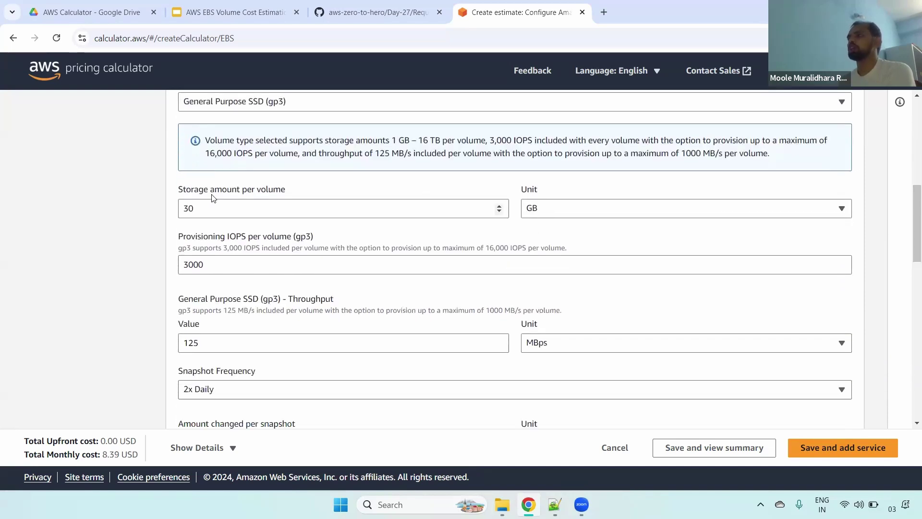
drag(179, 190, 308, 190)
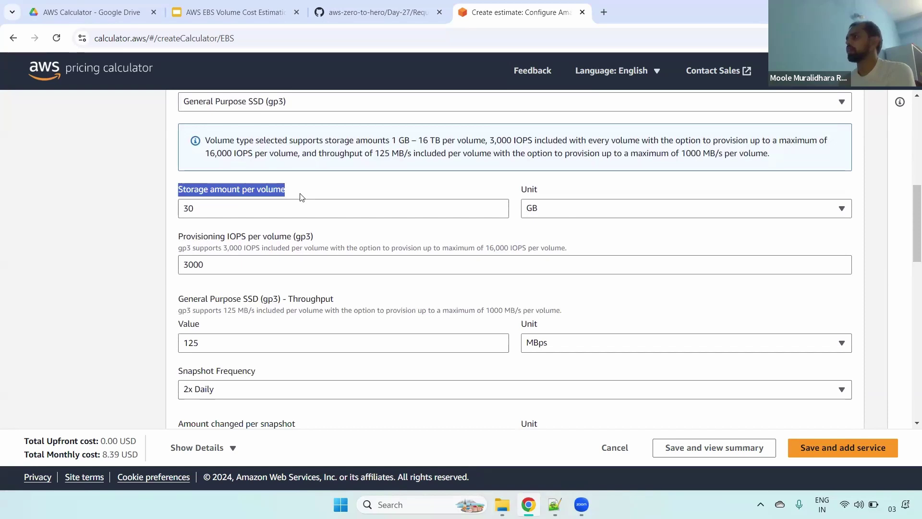
key(Tab)
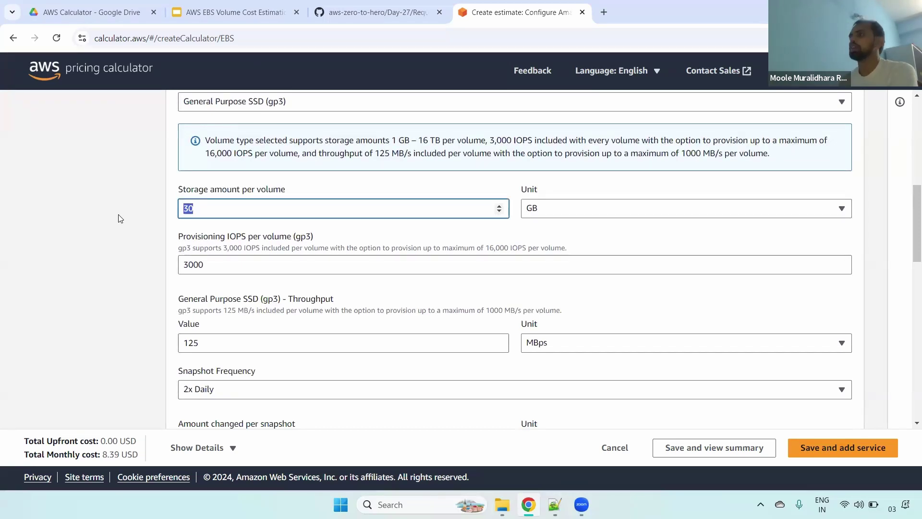
text(100)
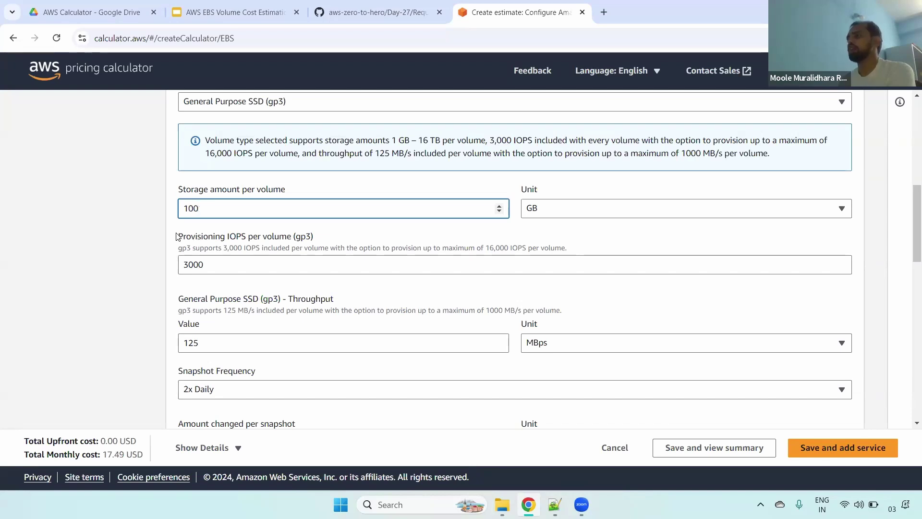
Review the provisioned IOPS per volume and the gp3 throughput value
drag(177, 235, 313, 244)
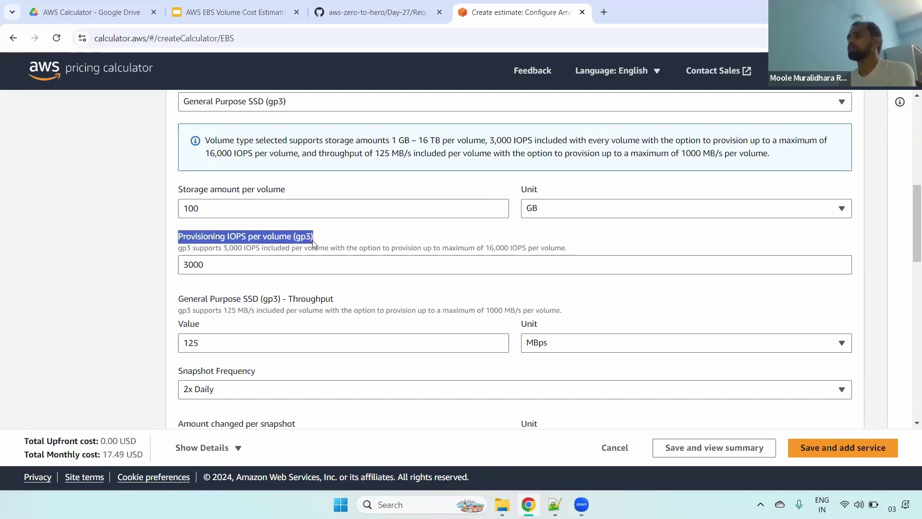
double_click(224, 265)
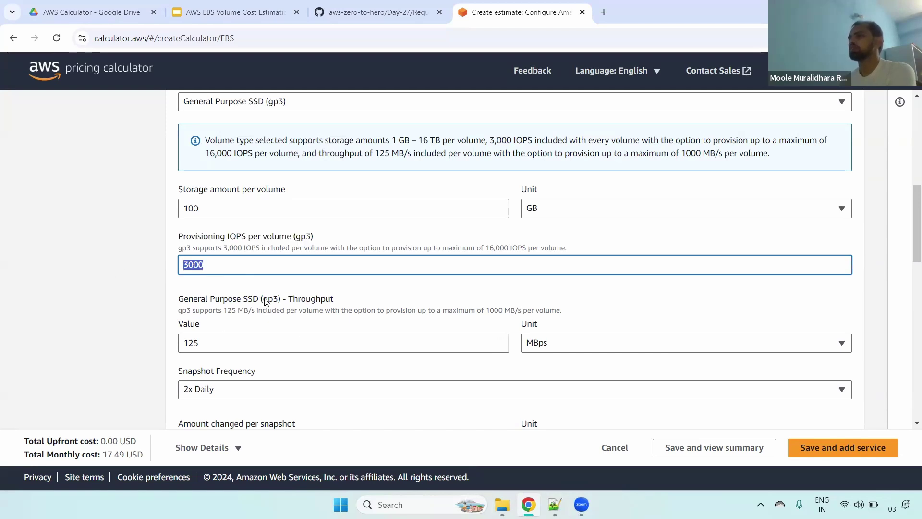
drag(276, 301, 361, 302)
key(Tab)
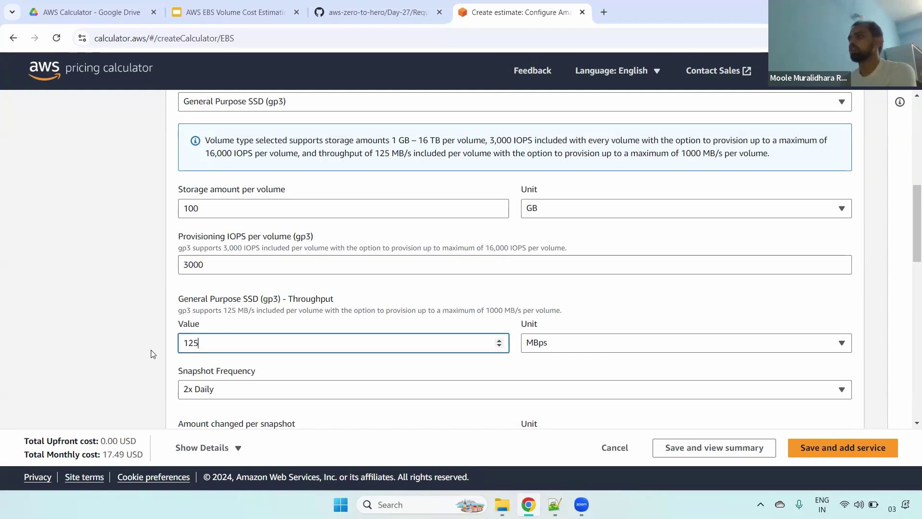
Try snapshot frequencies of 3x Daily and 6x Daily and compare the total monthly cost
scroll(908, 258, down, 3)
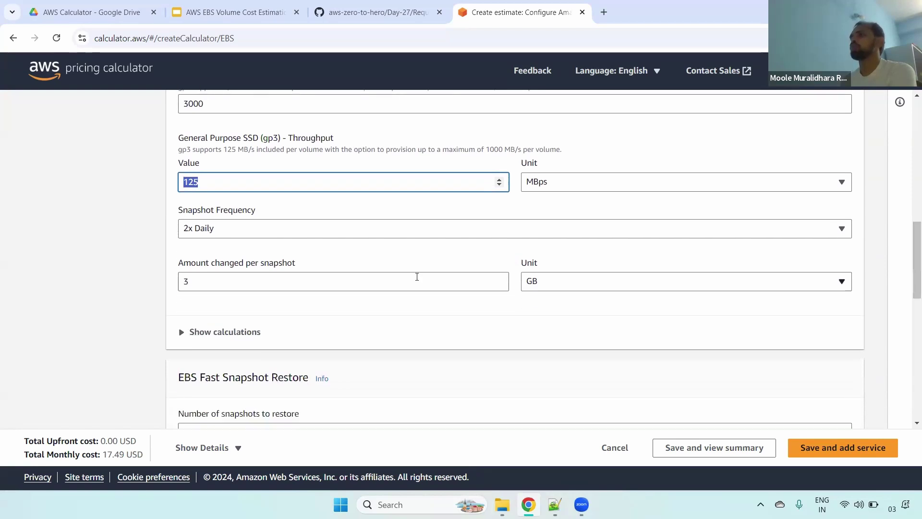
drag(180, 210, 287, 212)
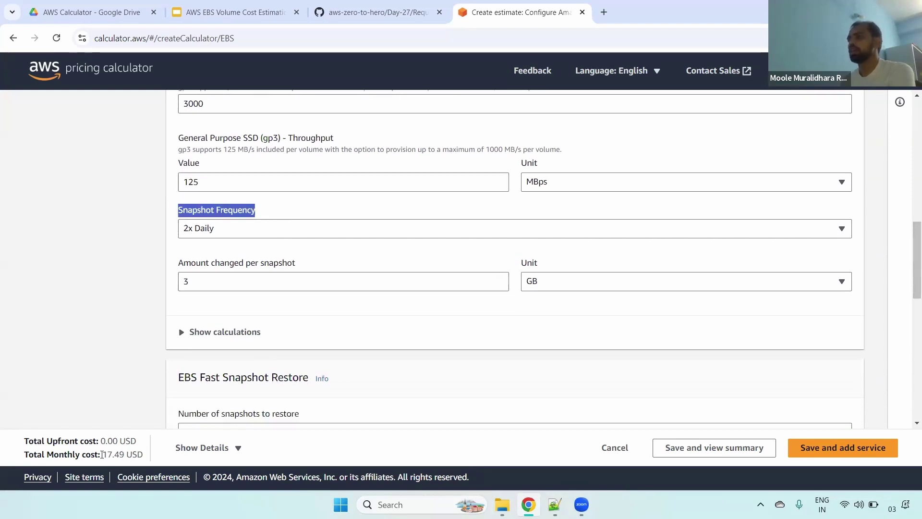
drag(101, 455, 158, 459)
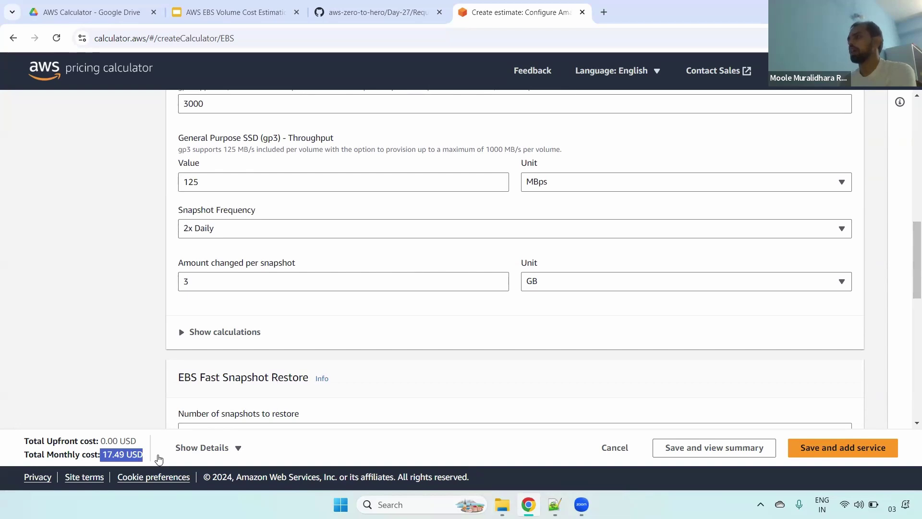
click(274, 228)
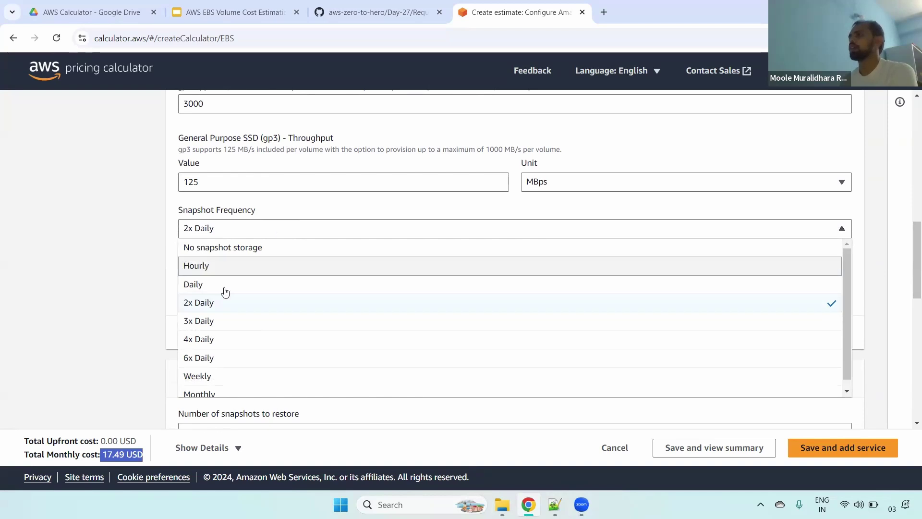
click(206, 321)
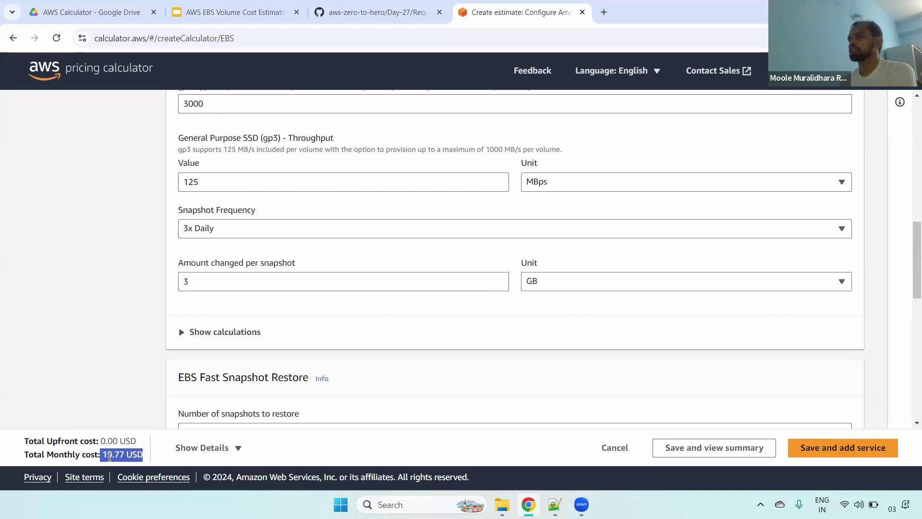
click(260, 232)
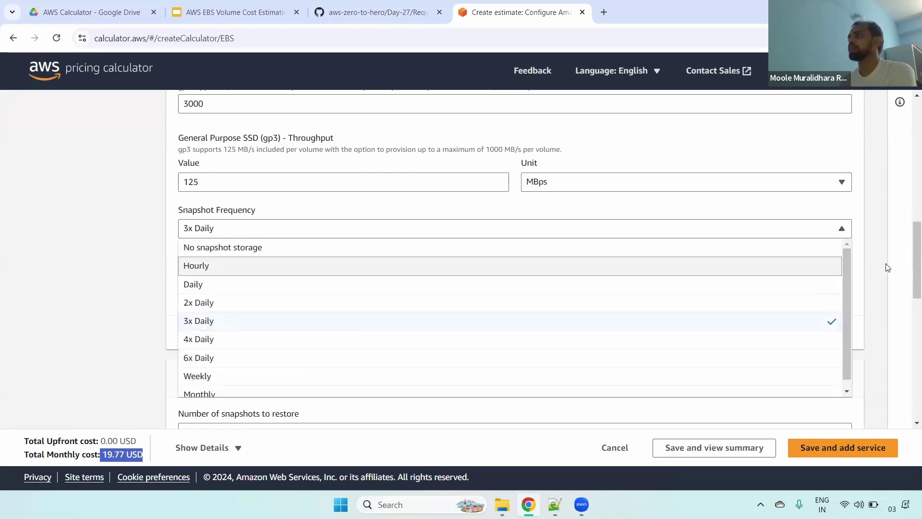
drag(846, 268, 847, 309)
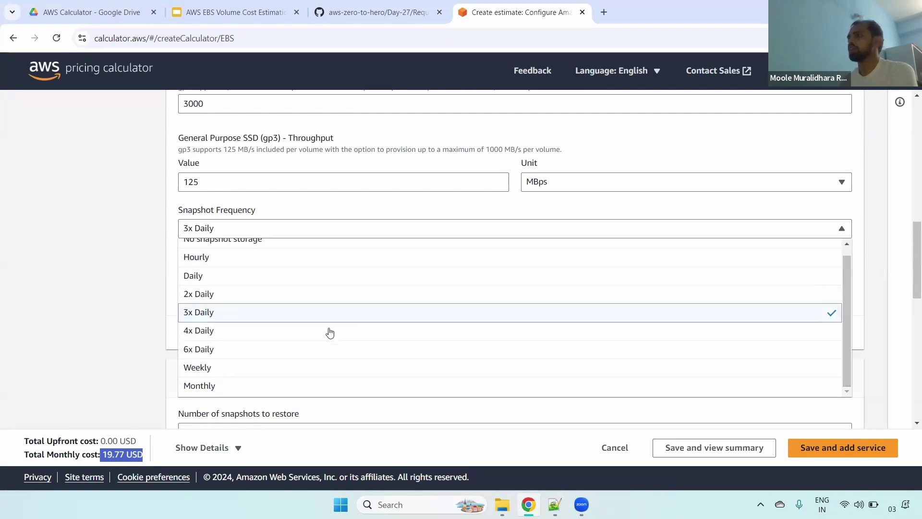
click(289, 356)
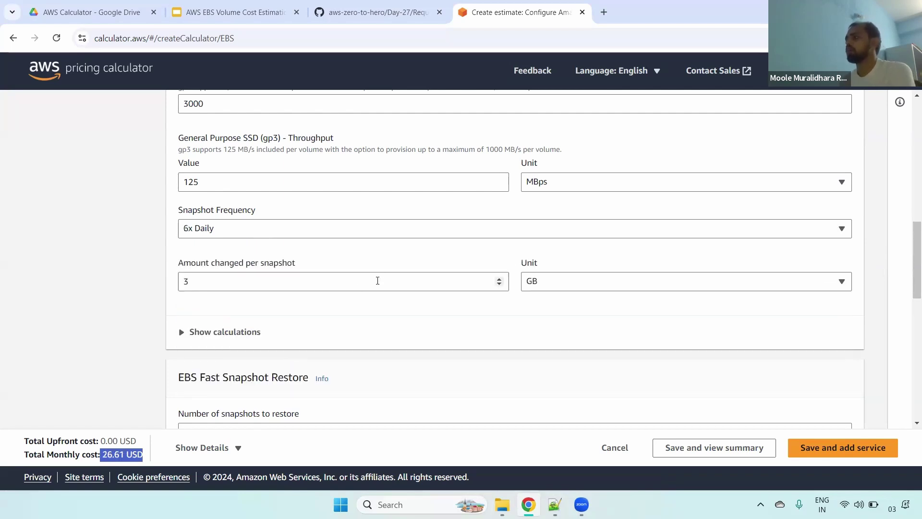
Set the snapshot frequency to No snapshot storage
click(375, 232)
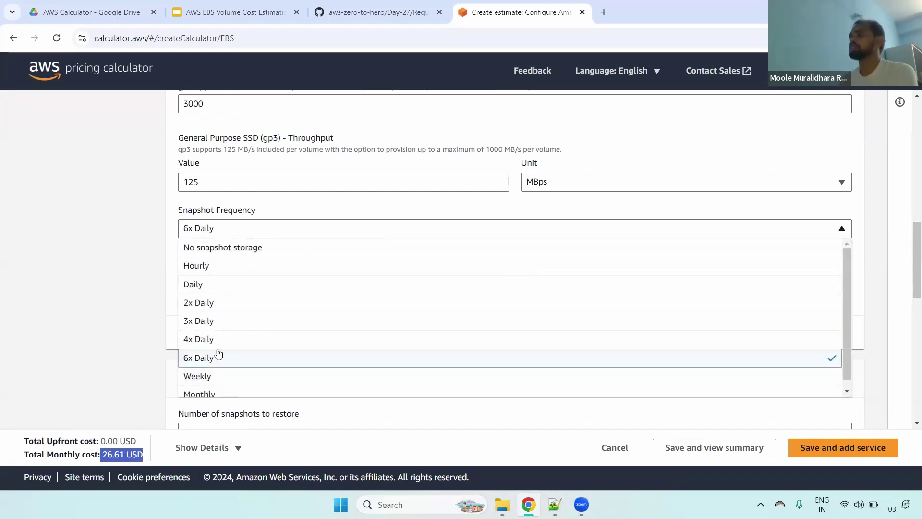
click(212, 252)
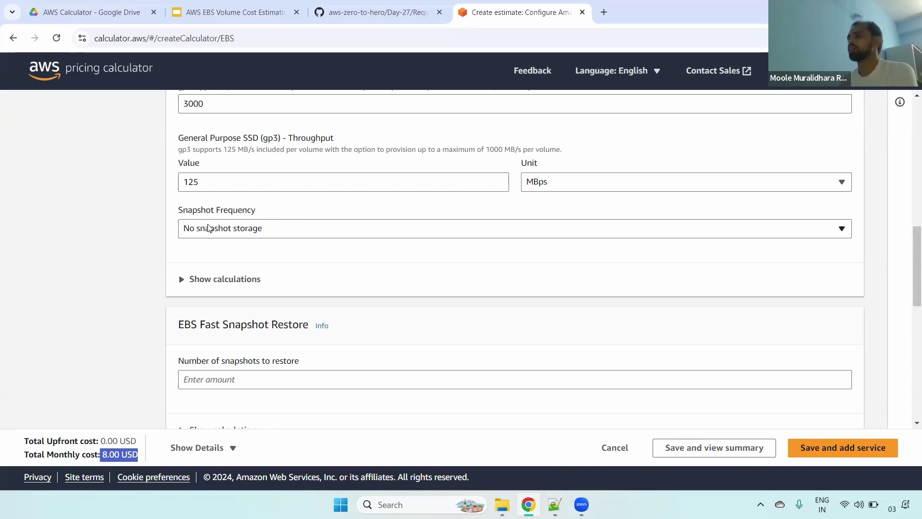
drag(175, 214, 267, 221)
Look through the EBS Fast Snapshot Restore and EBS direct APIs for Snapshots sections, leaving their fields empty
scroll(464, 216, down, 3)
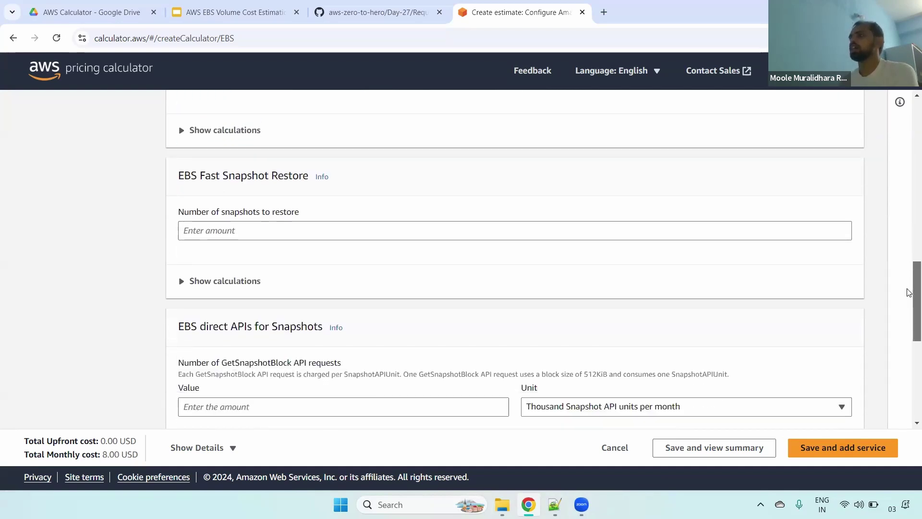
drag(184, 175, 312, 176)
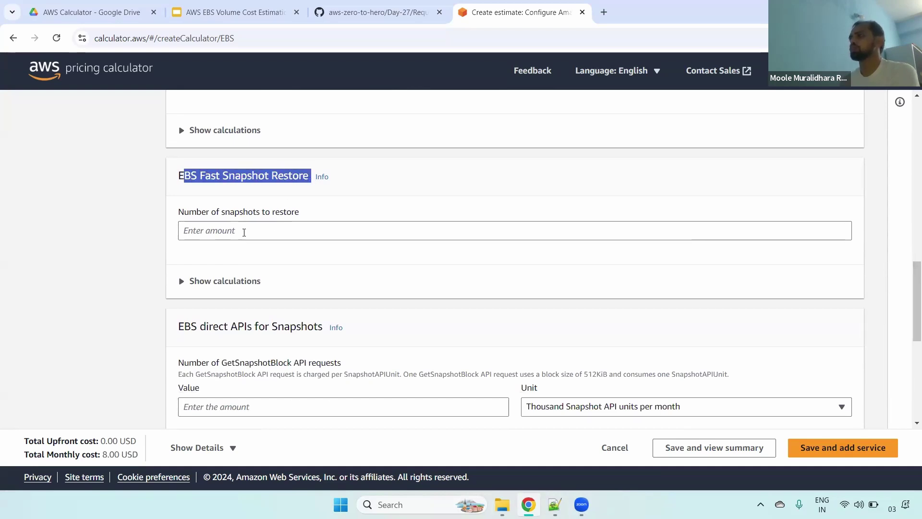
scroll(253, 222, down, 4)
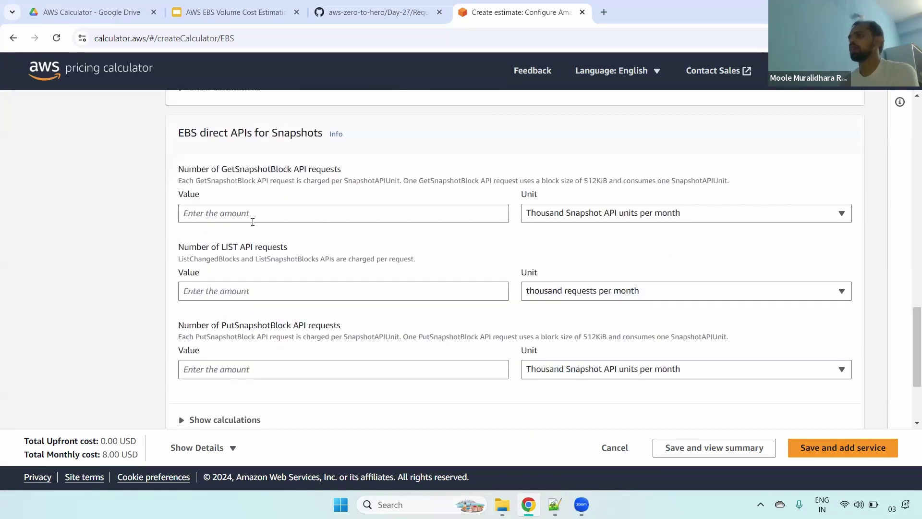
Recheck the storage amount per volume and expand the cost details to read the monthly EBS cost
drag(909, 326, 909, 207)
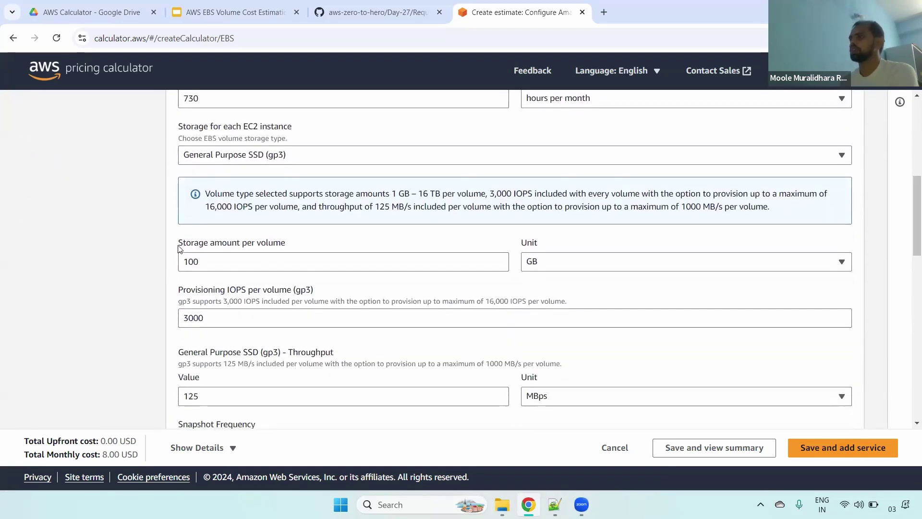
drag(178, 243, 326, 250)
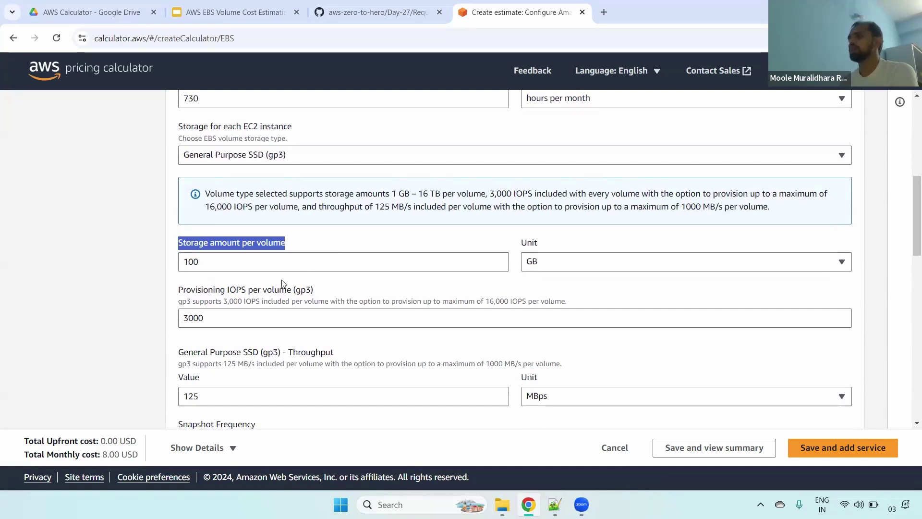
click(217, 448)
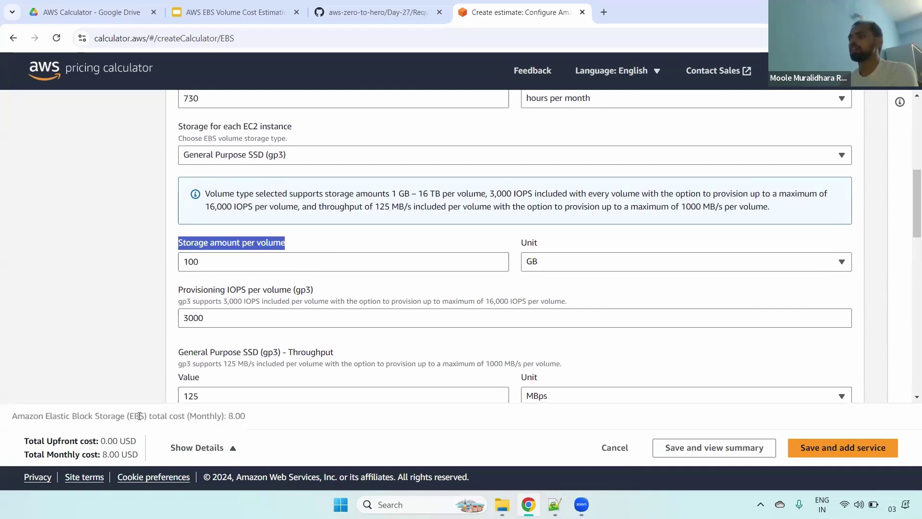
drag(227, 416, 252, 419)
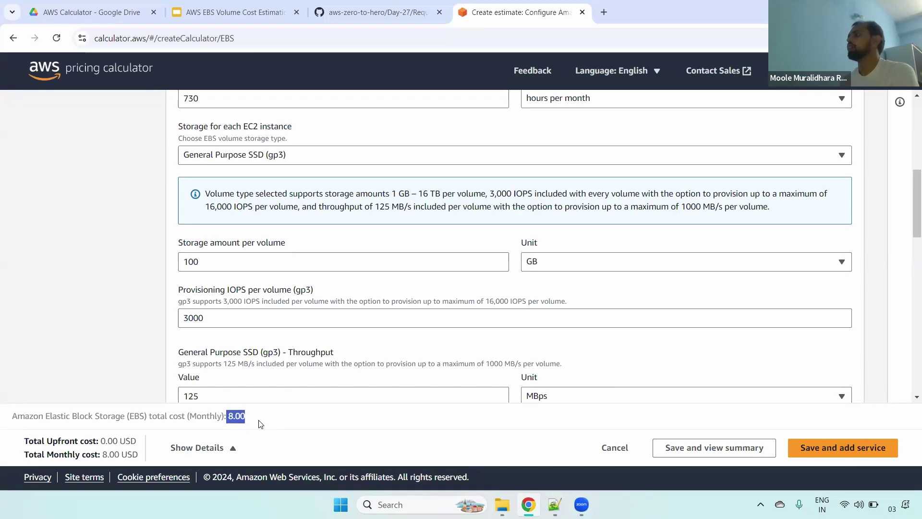
double_click(232, 417)
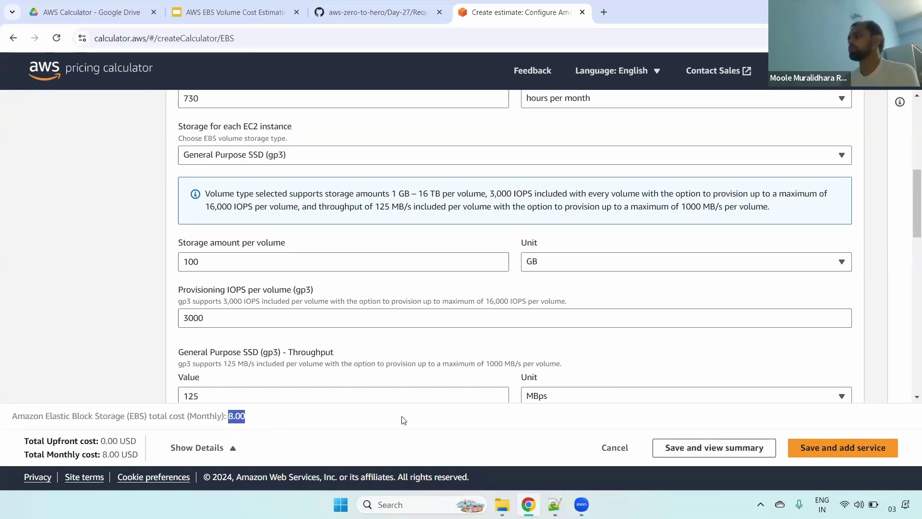
Save the EBS configuration to the estimate and view the summary with its monthly and 12-month costs
click(714, 447)
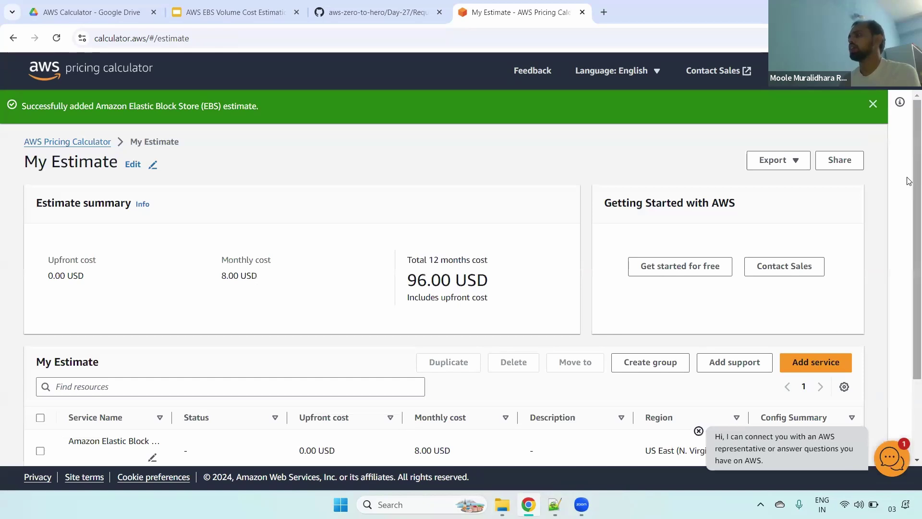
drag(916, 212, 908, 248)
scroll(909, 248, down, 2)
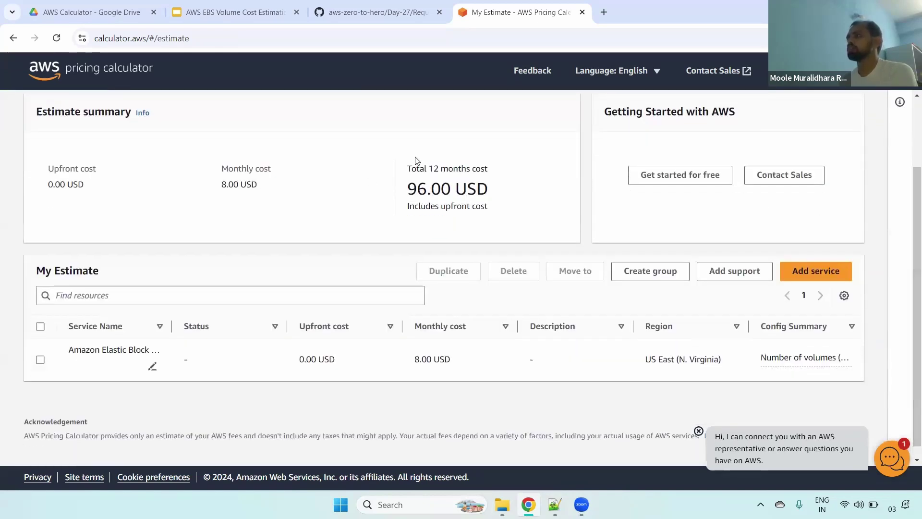
Select the Amazon Elastic Block Store entry in My Estimate and export the estimate as a PDF
drag(446, 180, 525, 191)
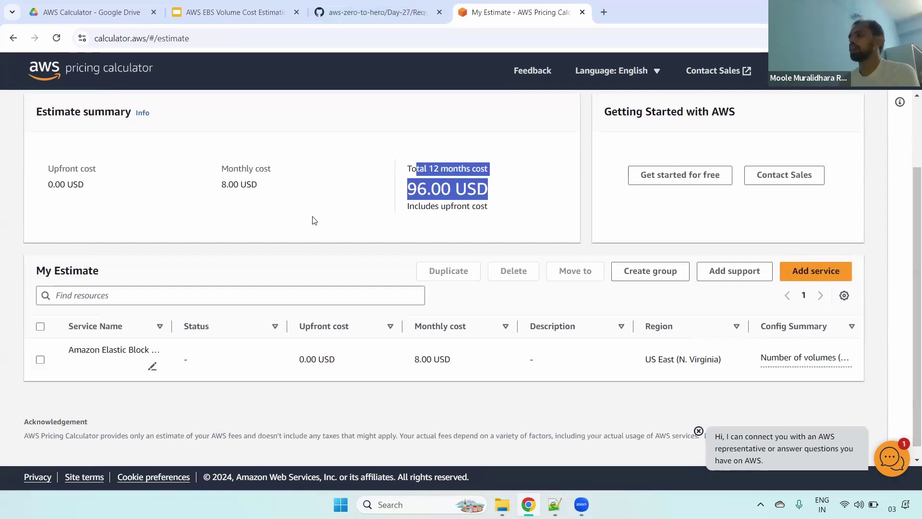
click(317, 149)
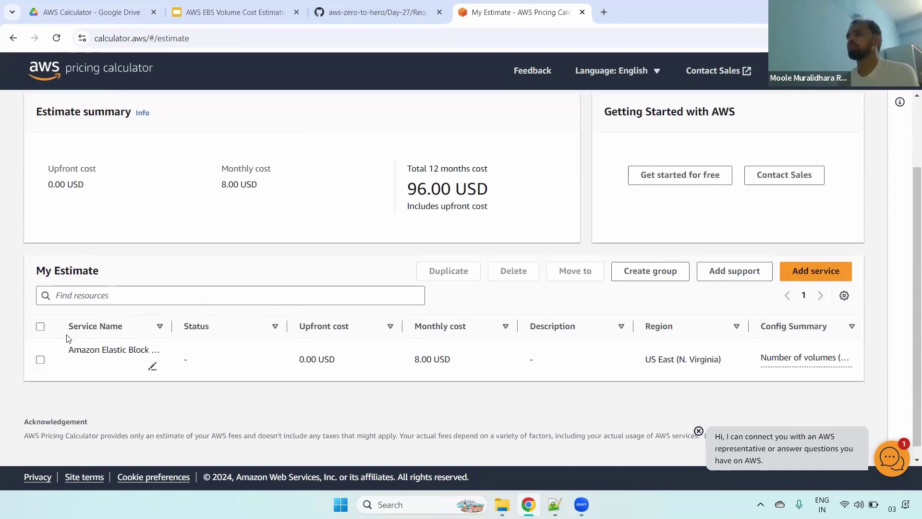
click(40, 360)
scroll(856, 245, up, 2)
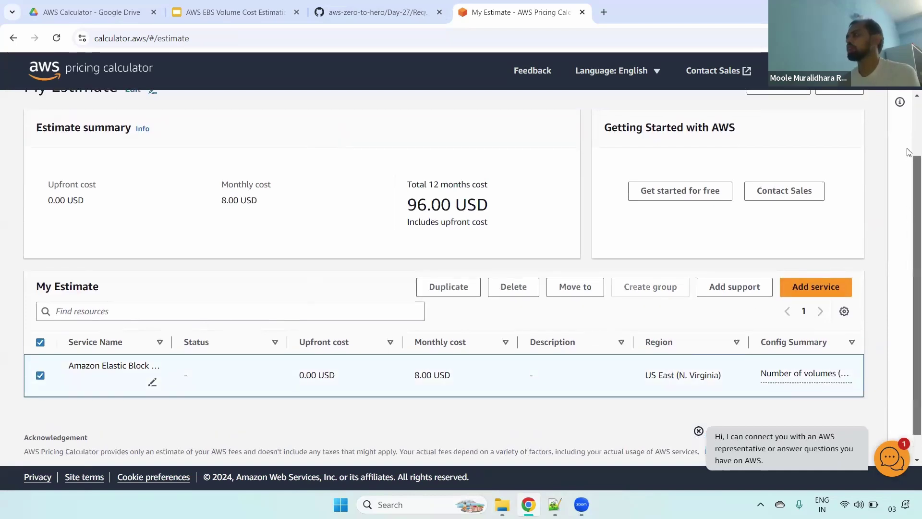
click(769, 164)
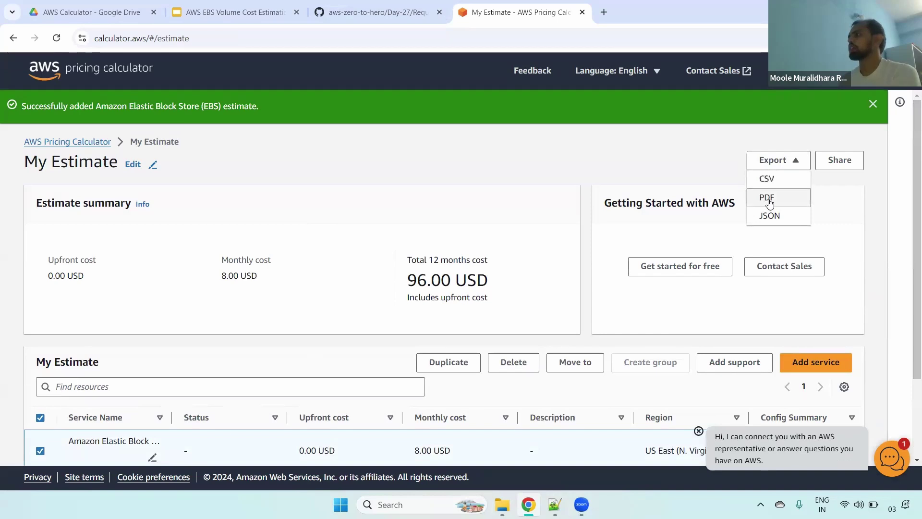
click(766, 198)
click(610, 373)
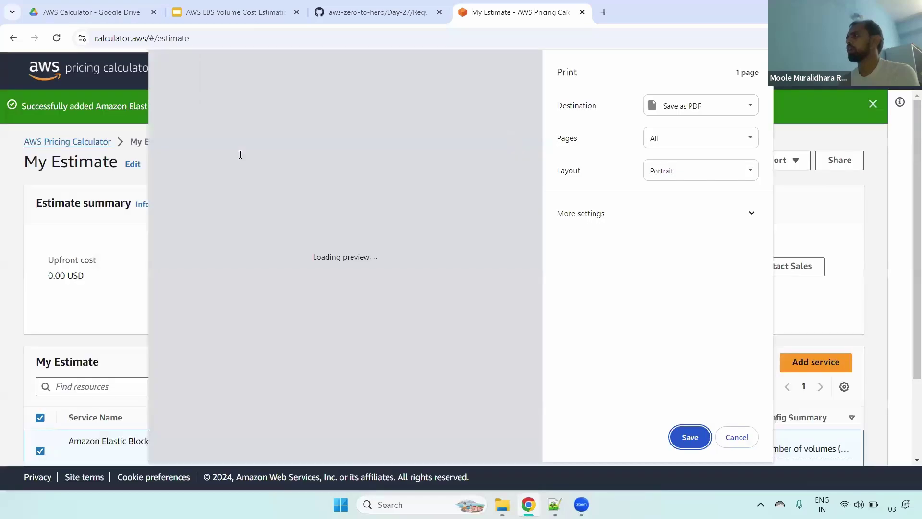
Review the cost summary and the EBS config summary in the PDF print preview, including the IOPS and throughput settings
drag(233, 171, 316, 171)
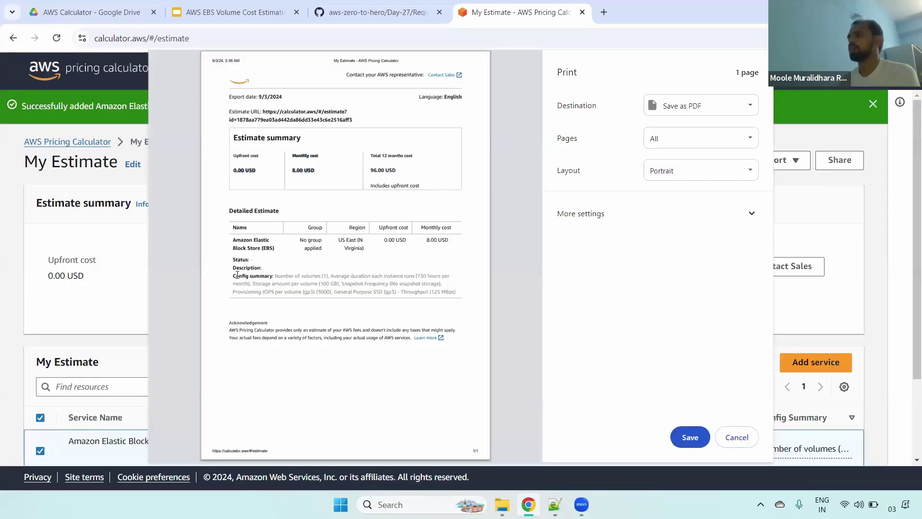
drag(234, 277, 471, 288)
click(424, 326)
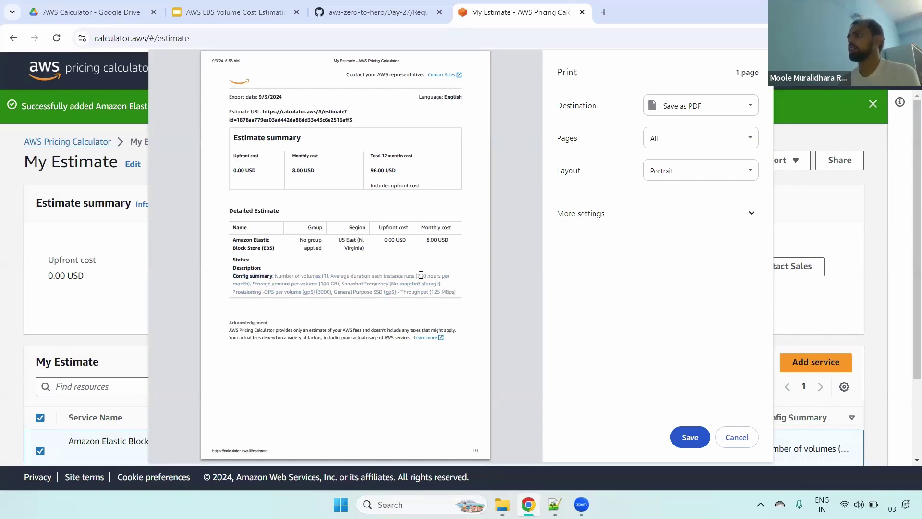
drag(310, 278, 336, 291)
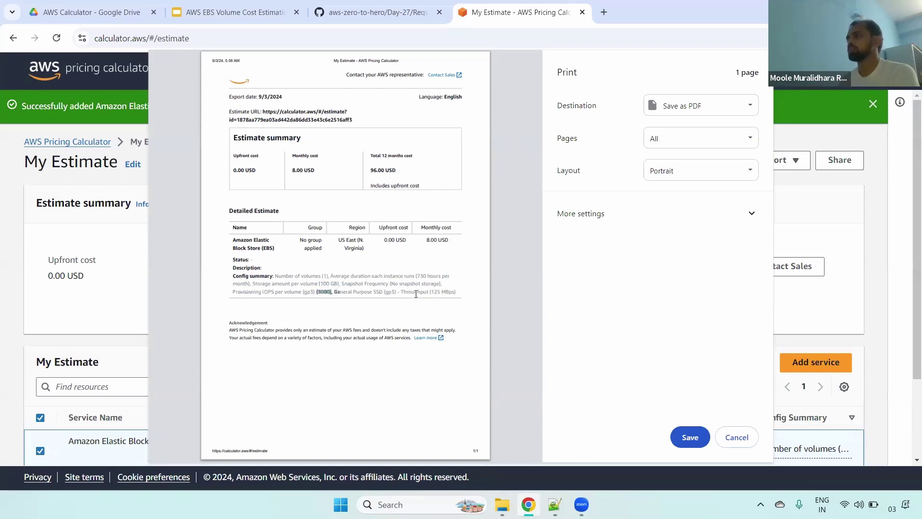
drag(438, 291, 464, 293)
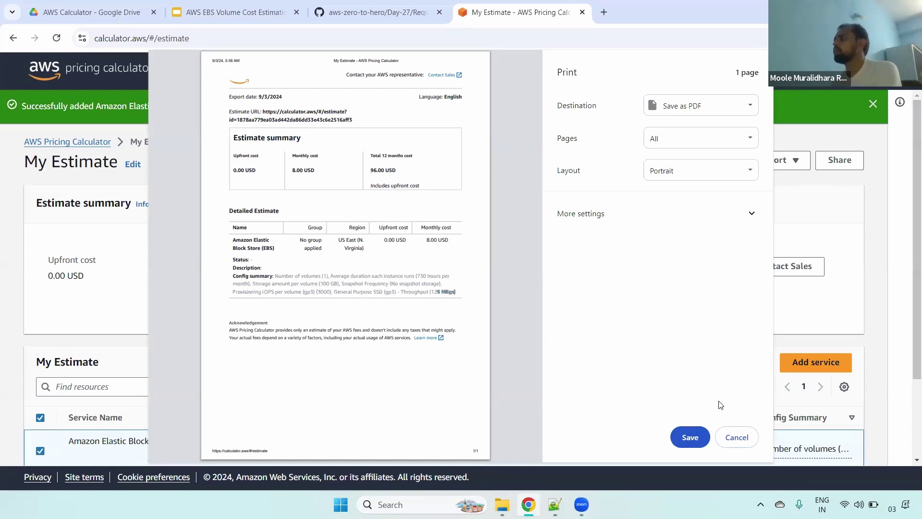
Save the estimate PDF in the Downloads folder under the name AWS EBS estimation
key(Return)
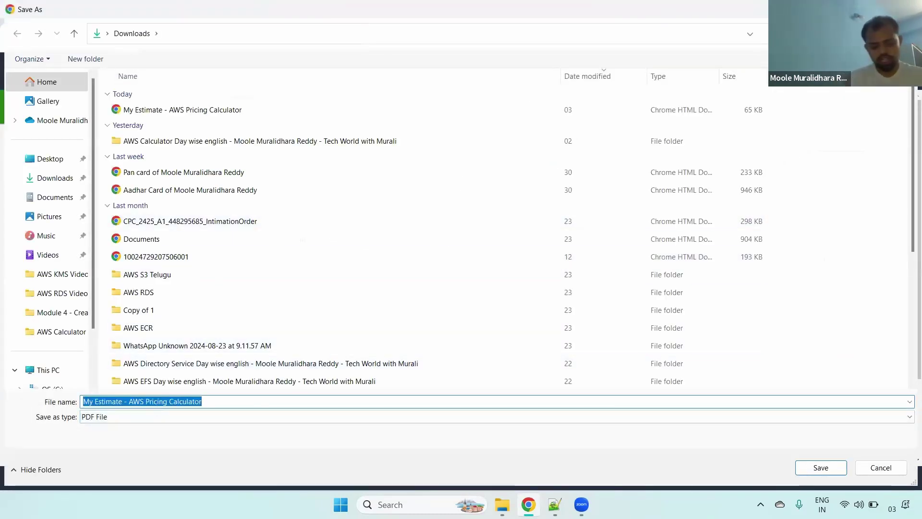
text(AWS EBS)
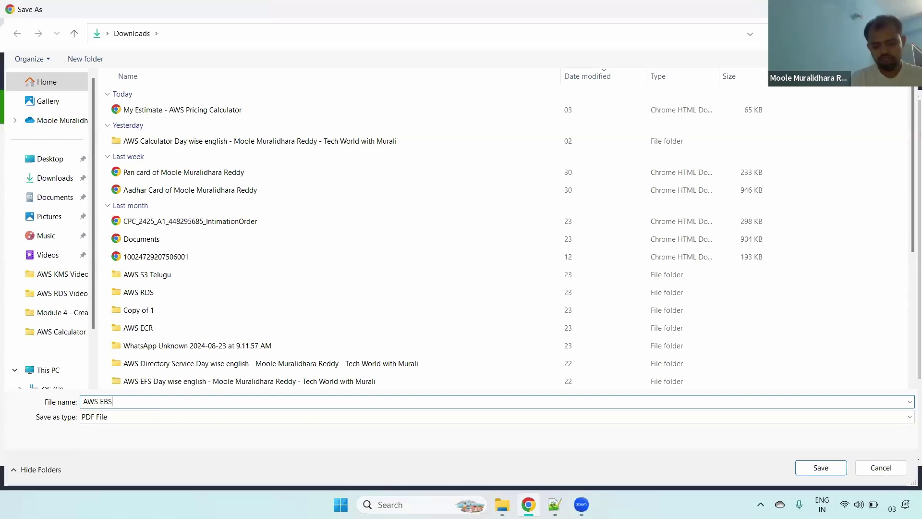
text( estimation)
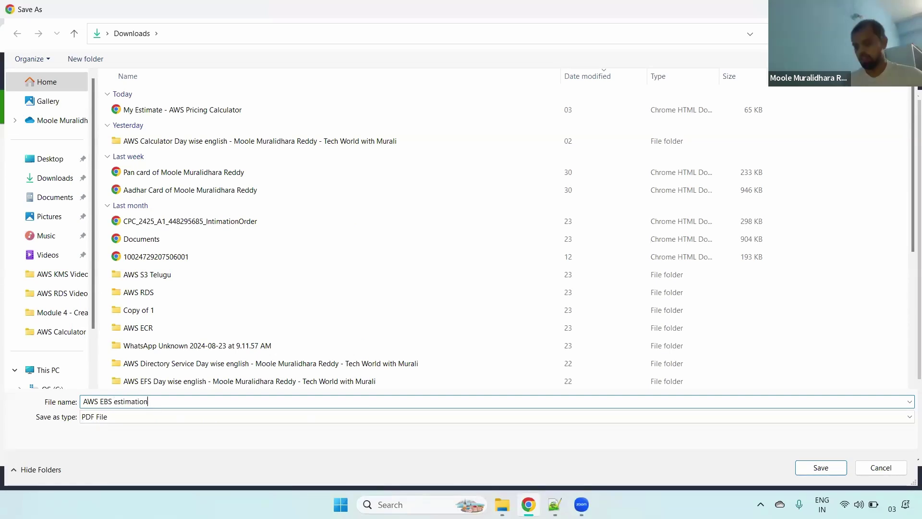
key(Return)
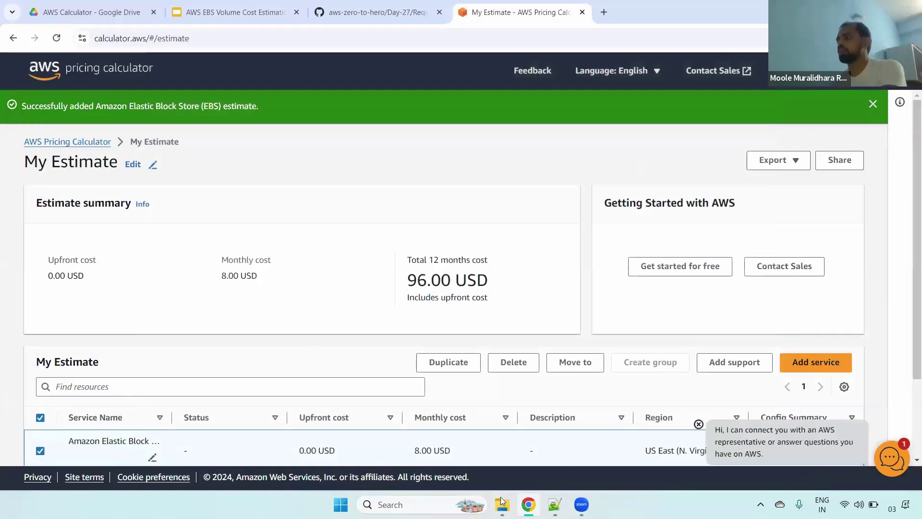
Open the AWS EBS estimation PDF from the Downloads folder in File Explorer and review its config summary
mouse_move(503, 501)
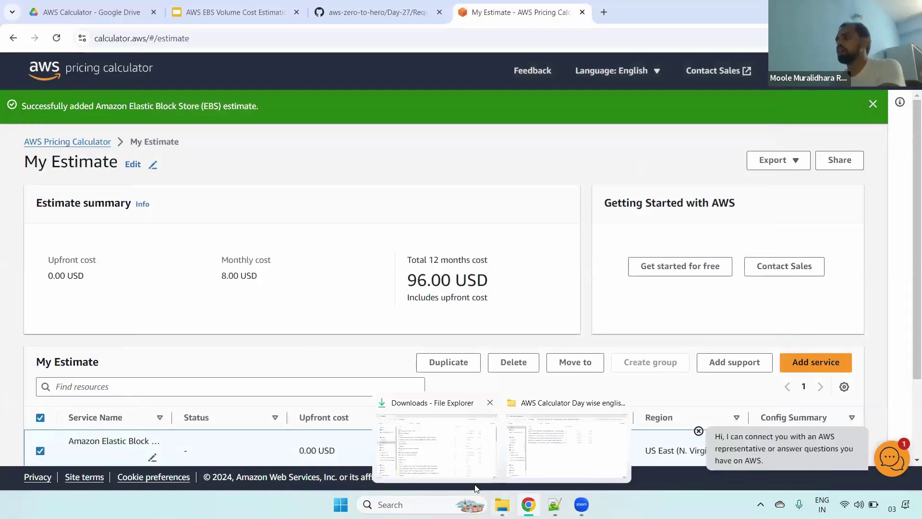
click(435, 461)
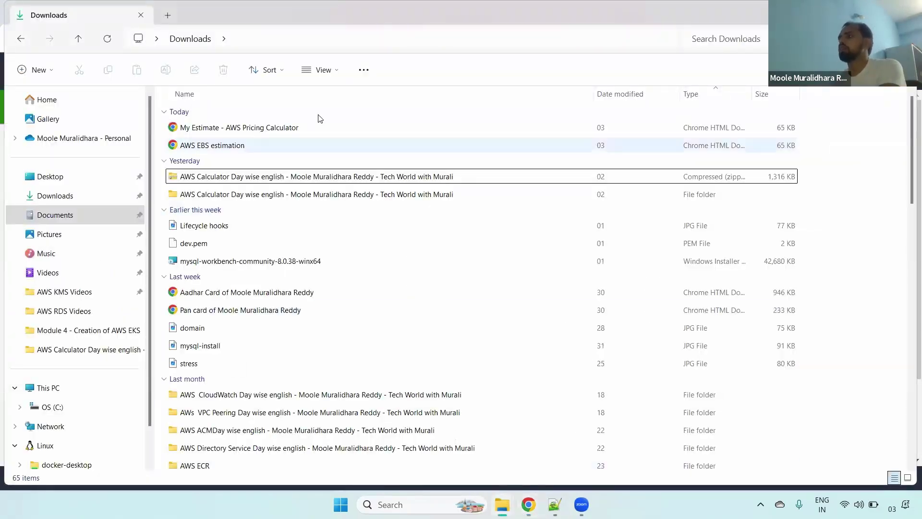
double_click(231, 147)
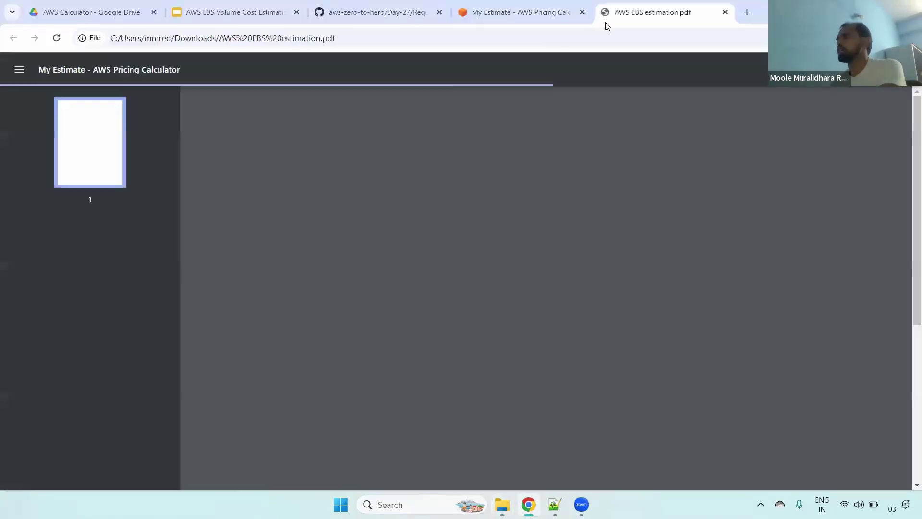
scroll(909, 112, down, 3)
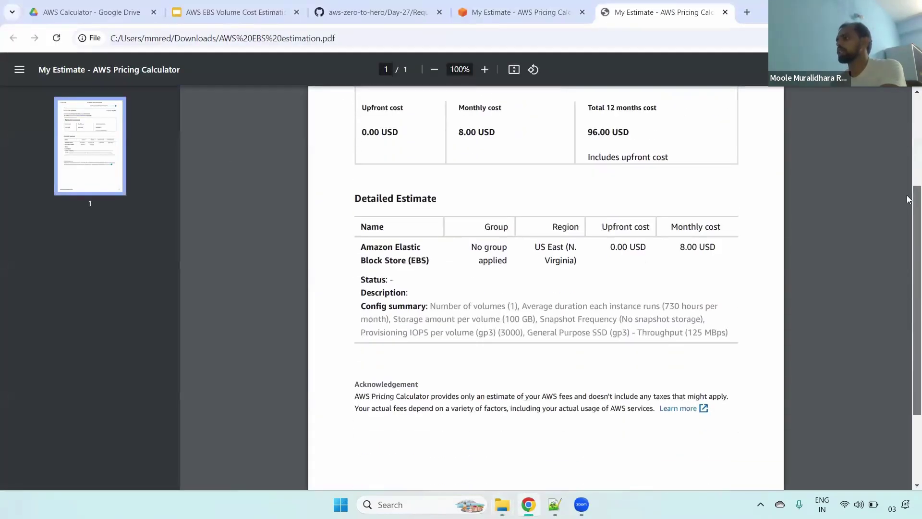
drag(368, 297, 742, 323)
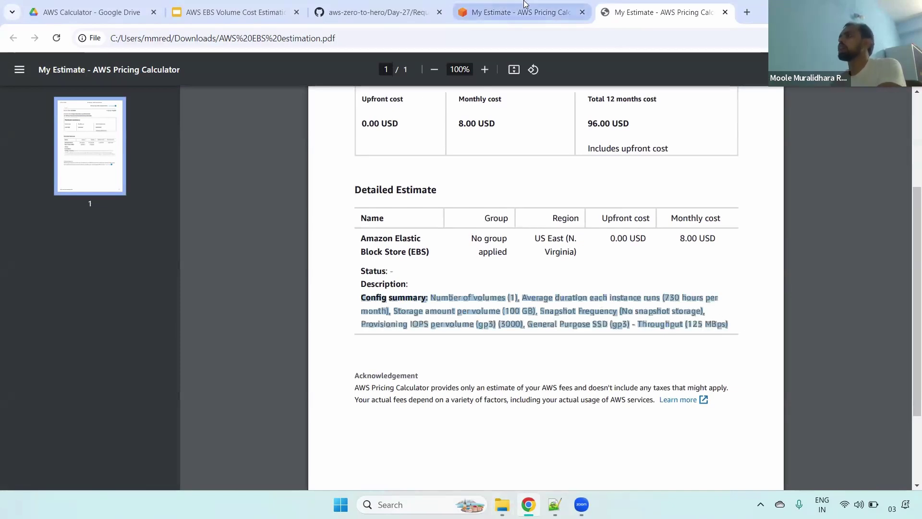
Return to the EBS volume request on GitHub and recheck the Windows server name and the requested volume size
click(508, 10)
click(387, 11)
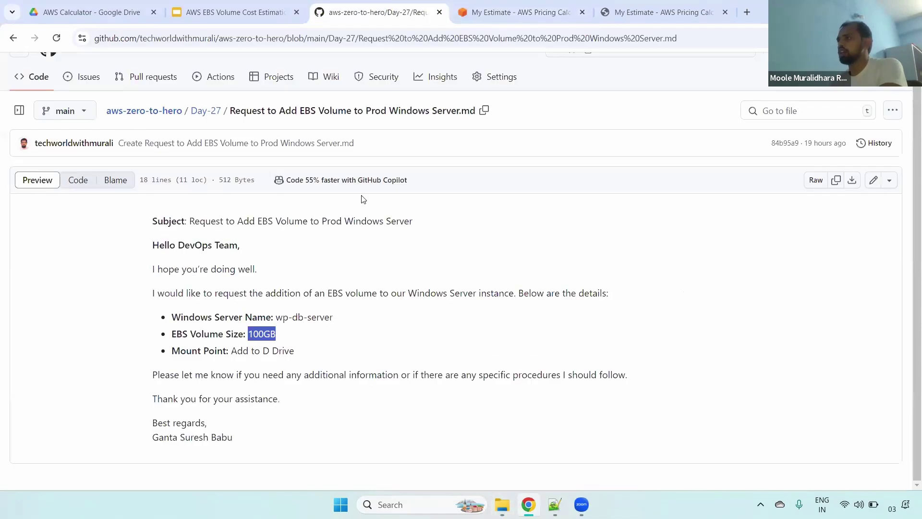
mouse_move(276, 318)
mouse_down()
mouse_move(318, 318)
mouse_move(282, 320)
mouse_up()
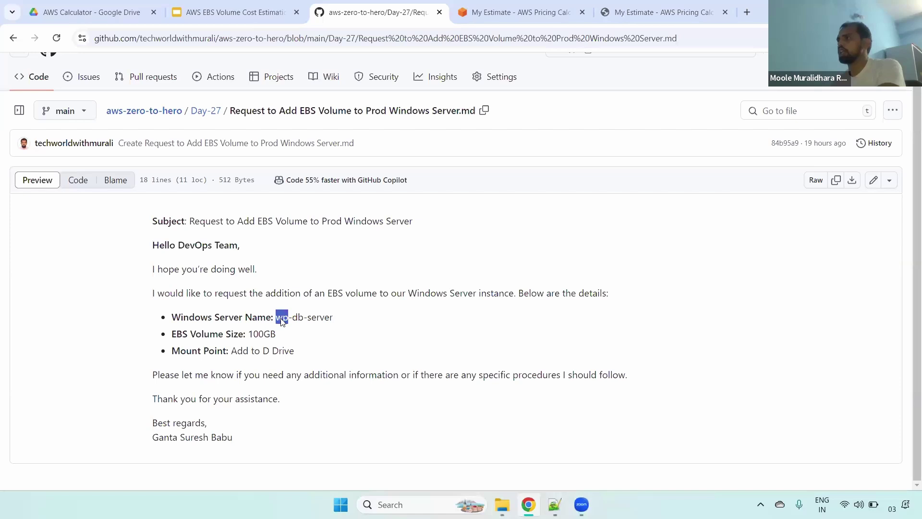
mouse_move(277, 318)
mouse_down()
mouse_move(357, 328)
mouse_move(277, 334)
mouse_up()
triple_click(277, 335)
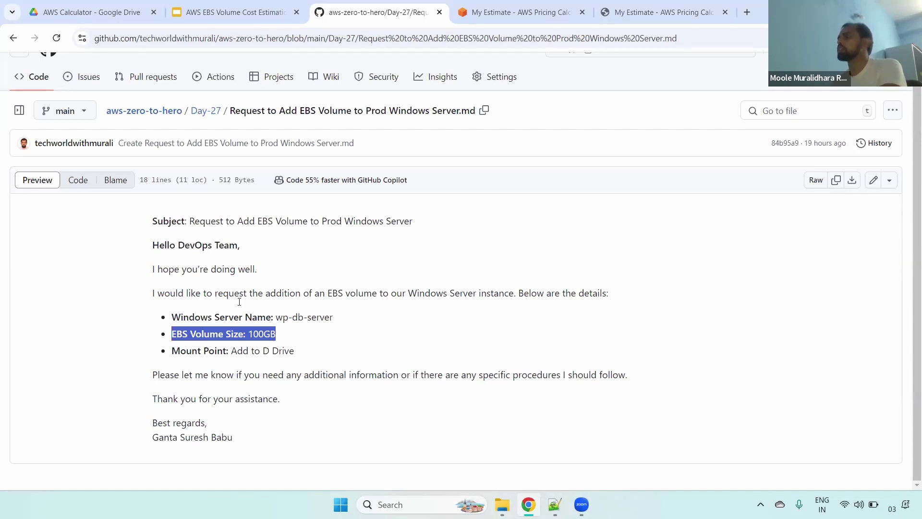
Review the request to add an EBS volume to the production Windows server, including server name, volume size and mount point
double_click(258, 331)
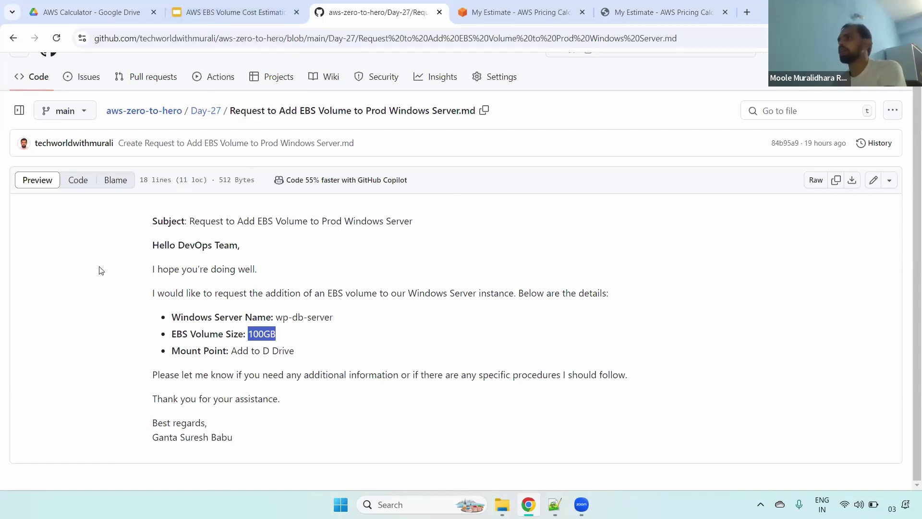
drag(149, 219, 400, 429)
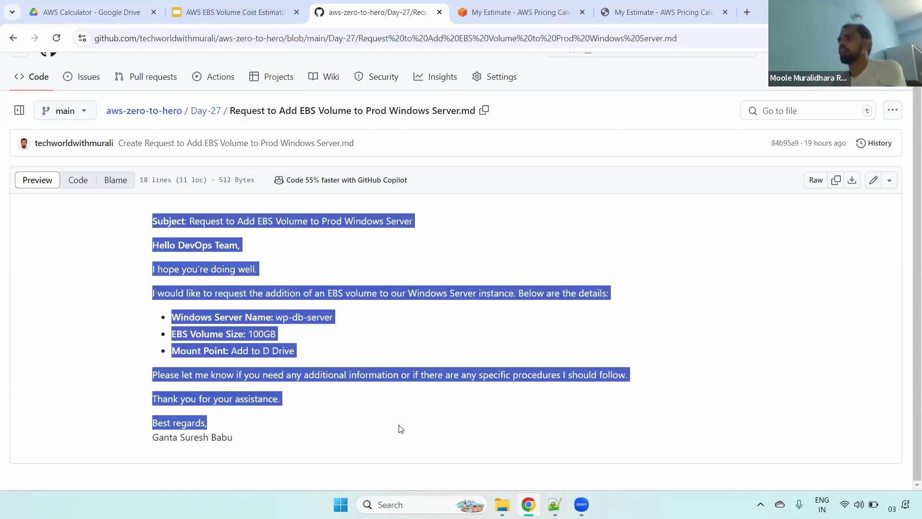
click(247, 333)
drag(150, 222, 331, 387)
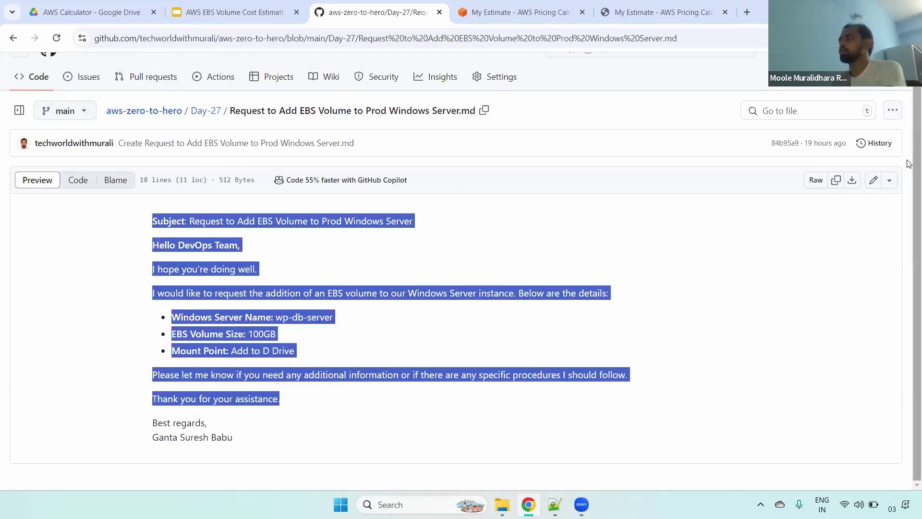
scroll(162, 120, up, 1)
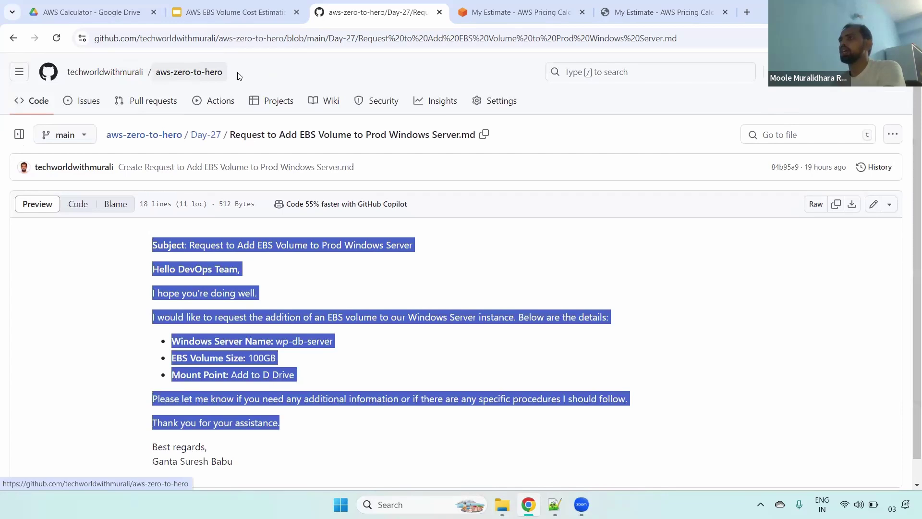
click(355, 288)
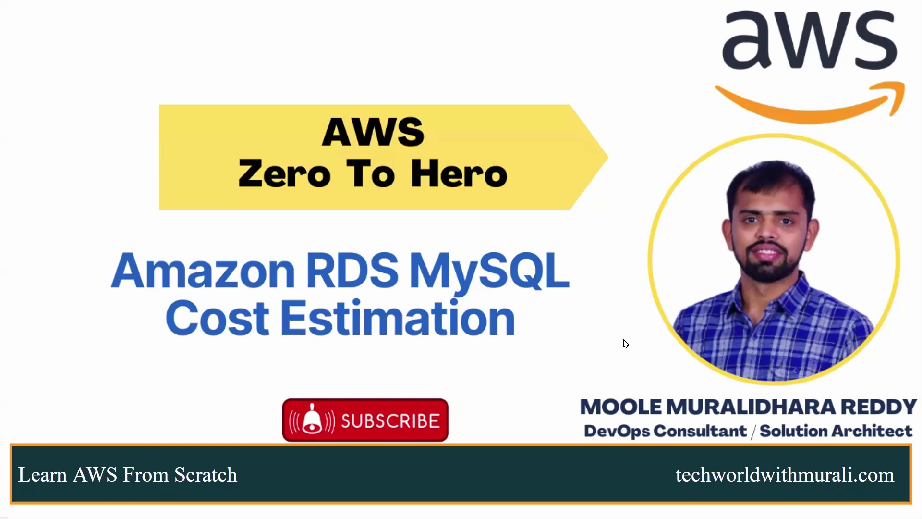
Leave the slideshow at the DEMO slide and switch to the GitHub page with the Amazon RDS for MySQL request
key(Right)
key(Escape)
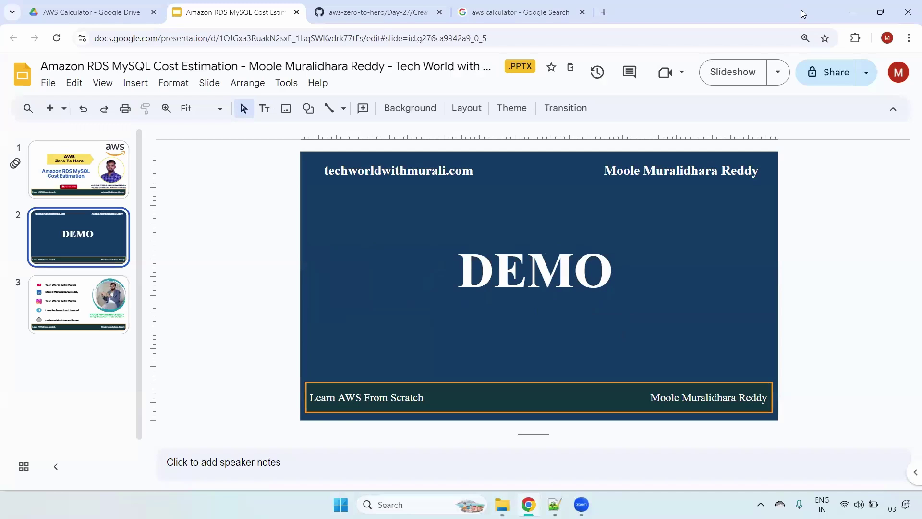
click(377, 12)
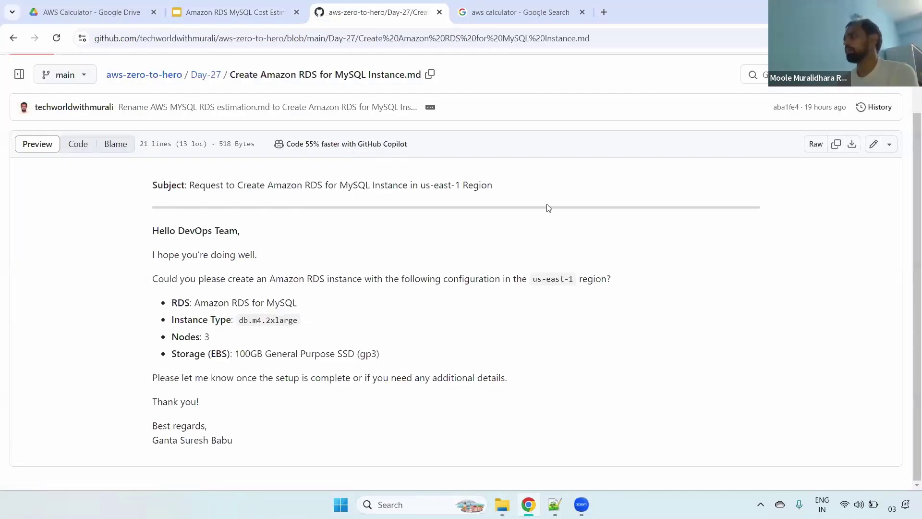
Read the requested region, database engine, instance type, node count and EBS storage in the RDS for MySQL request
mouse_move(913, 234)
mouse_down()
mouse_move(912, 209)
mouse_move(912, 247)
mouse_up()
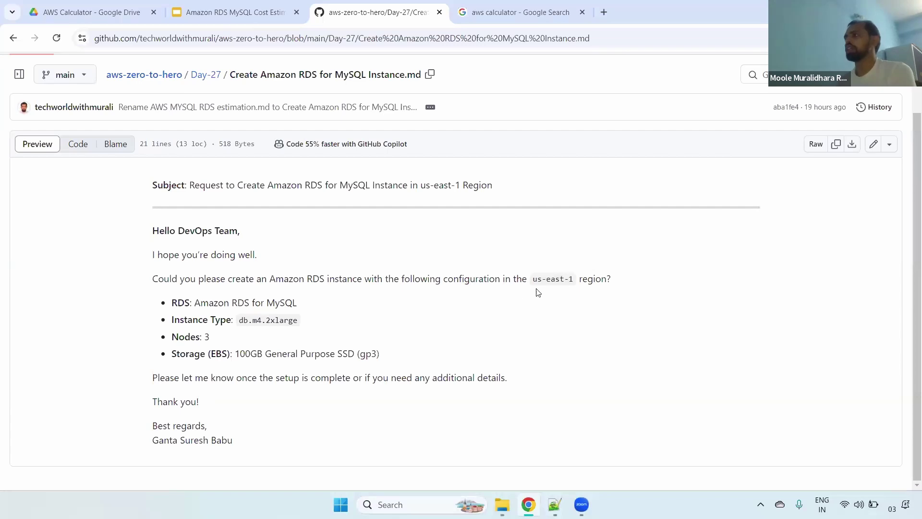
drag(537, 279, 598, 278)
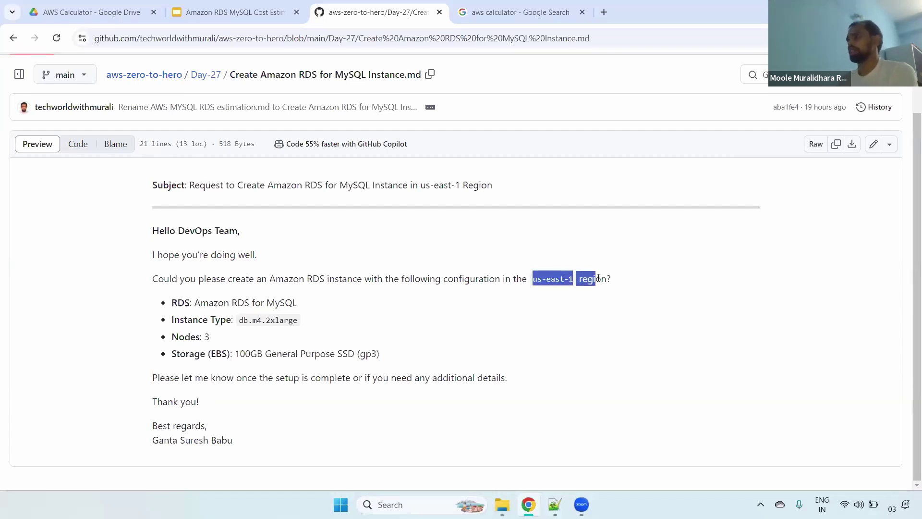
drag(192, 302, 322, 303)
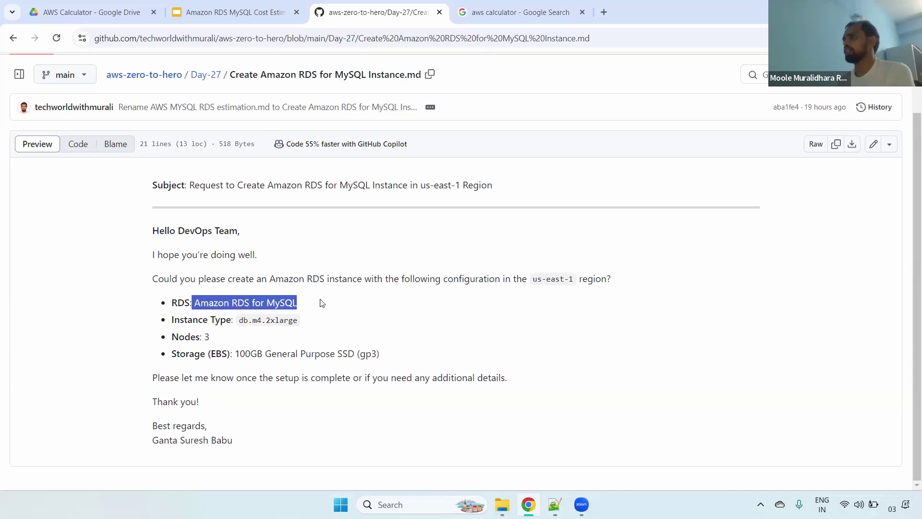
double_click(178, 315)
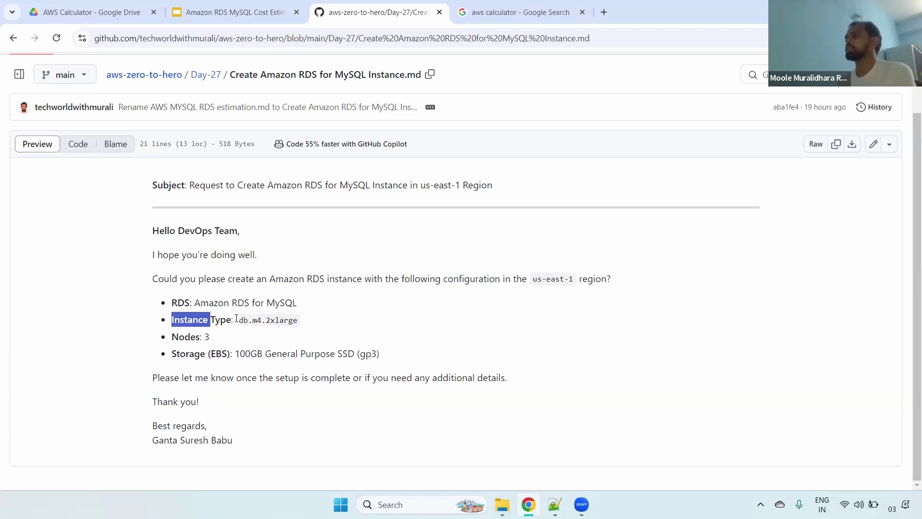
drag(238, 320, 304, 322)
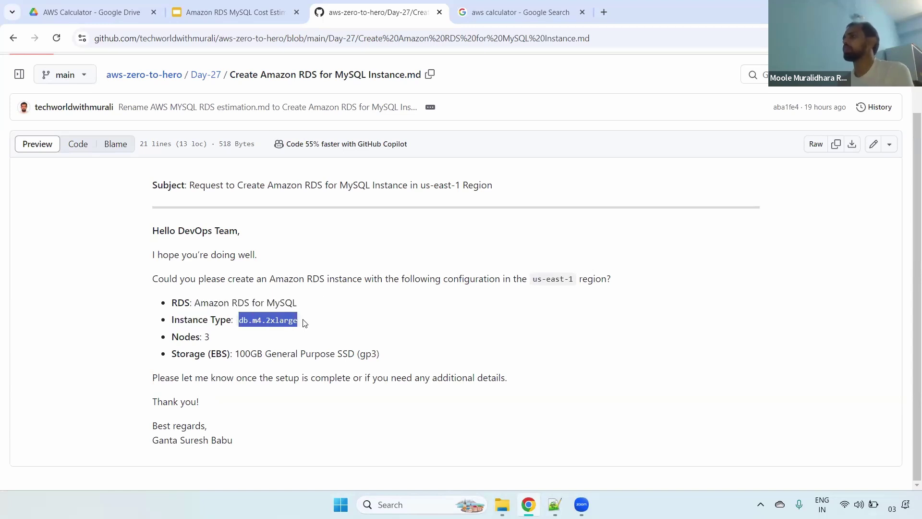
drag(179, 336, 229, 342)
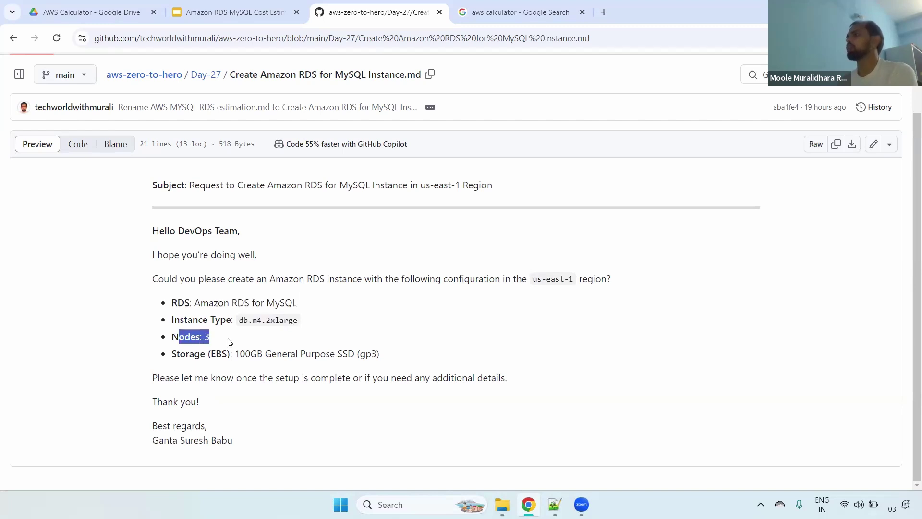
triple_click(200, 355)
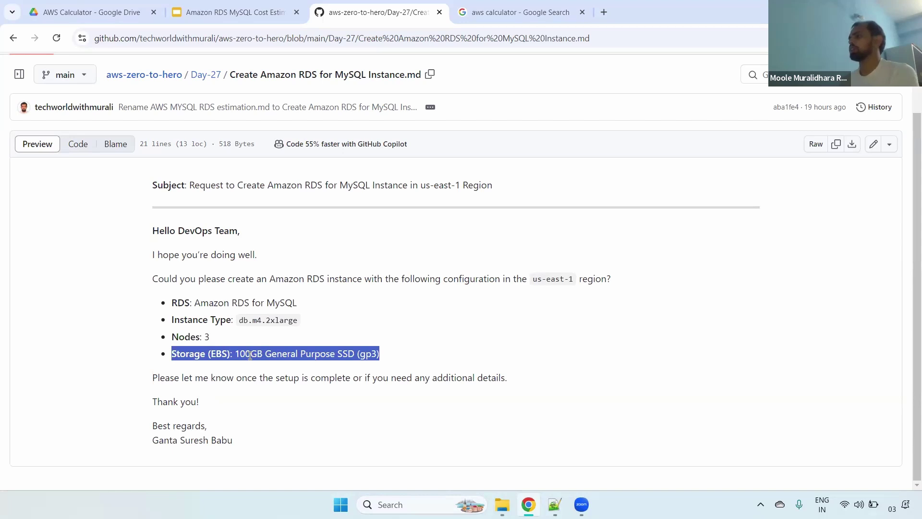
triple_click(355, 351)
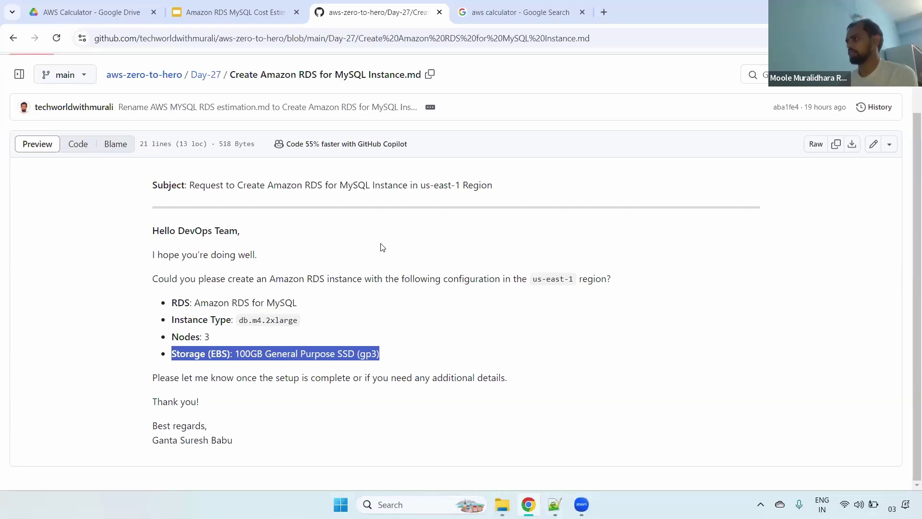
Review the complete list of RDS configuration requirements once more, from the engine to the storage
click(170, 303)
drag(171, 302, 393, 351)
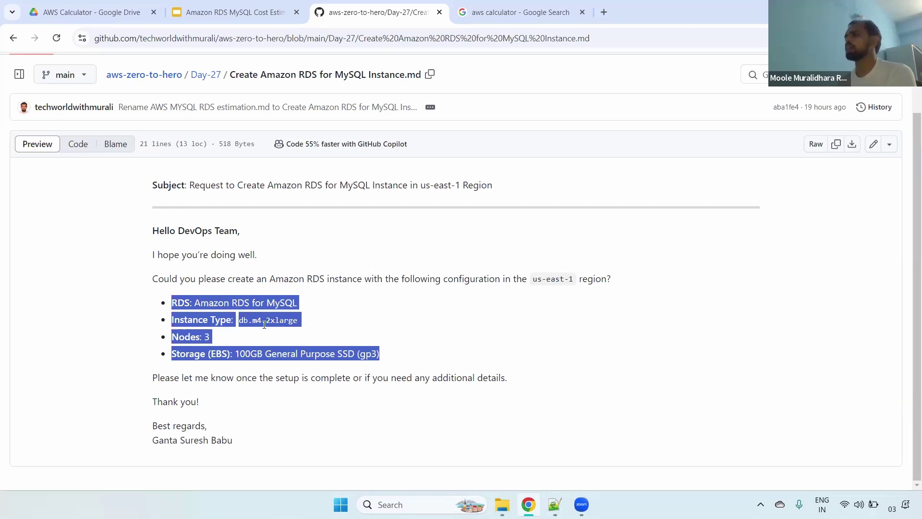
drag(249, 319, 251, 318)
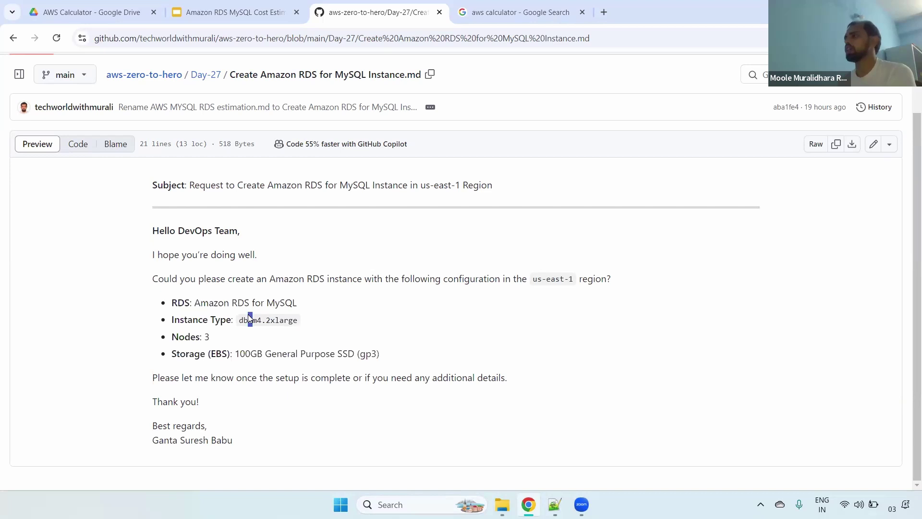
drag(171, 302, 391, 356)
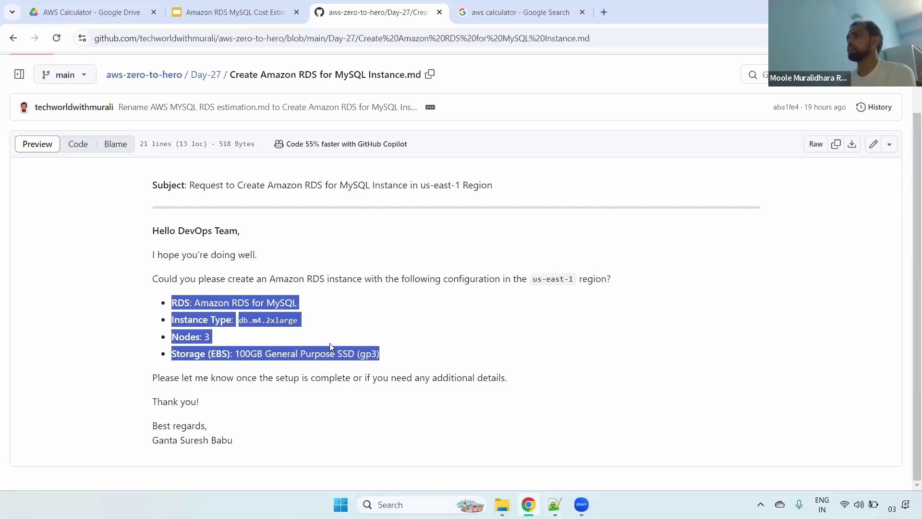
click(215, 320)
drag(170, 302, 384, 350)
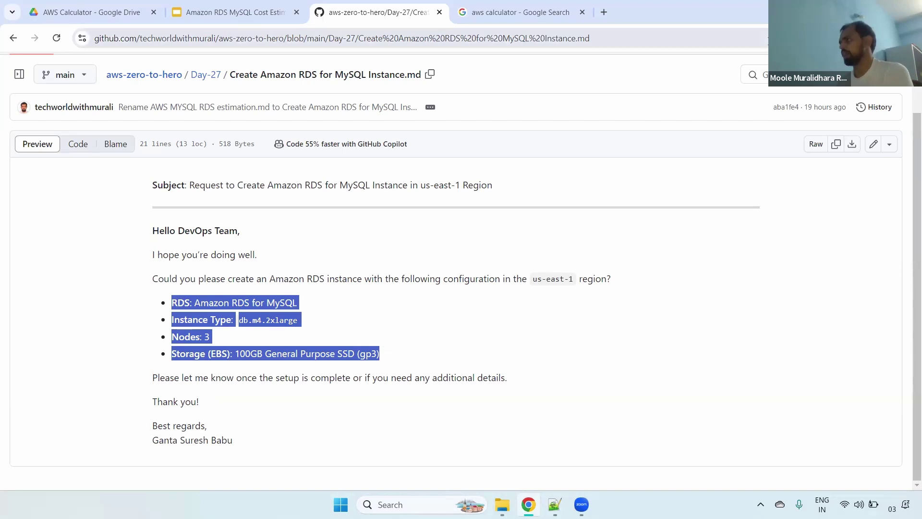
click(265, 318)
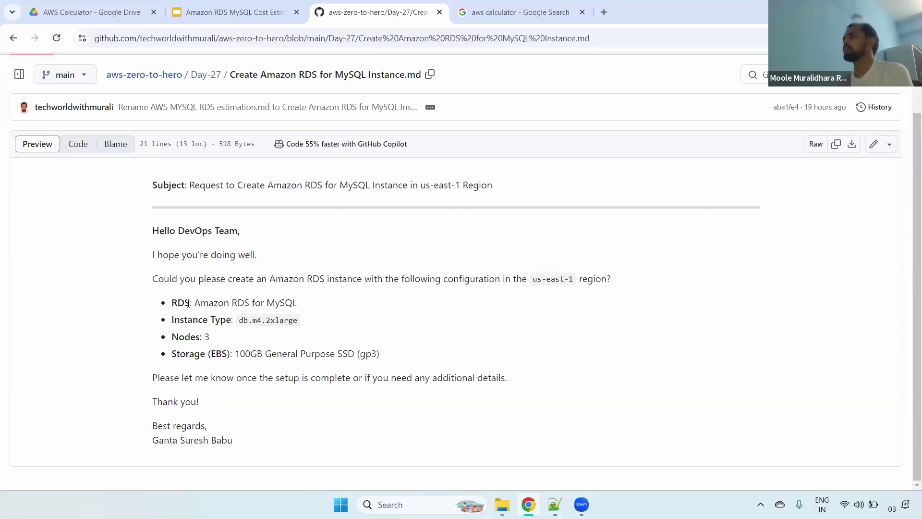
Open the AWS Pricing Calculator from the Google results, create a new estimate and check its location type and region
click(510, 9)
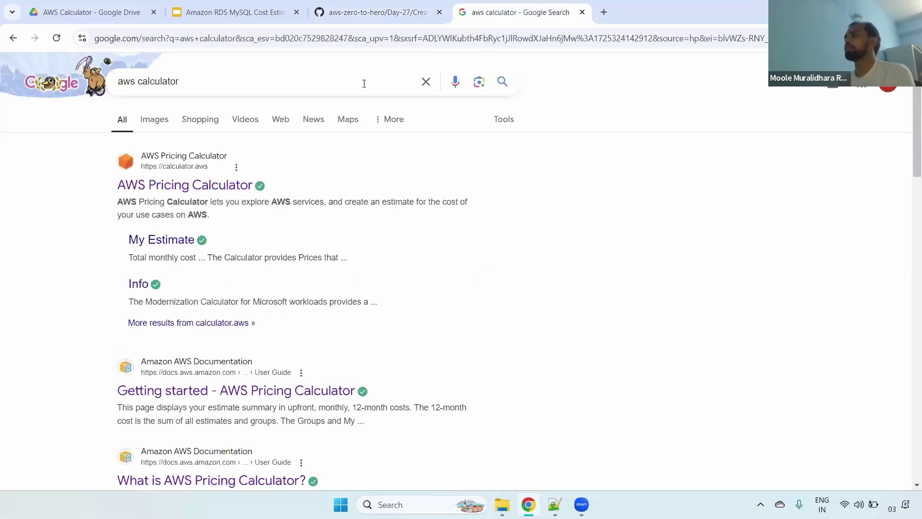
click(215, 185)
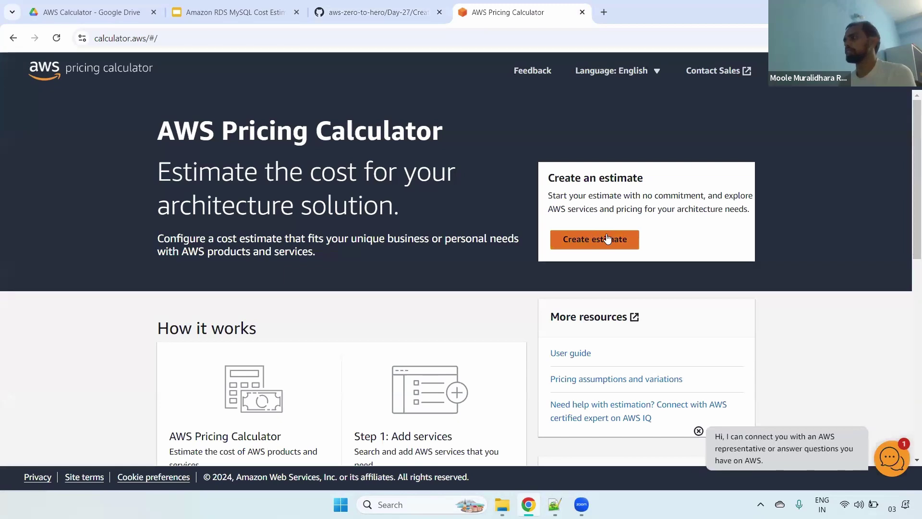
click(605, 237)
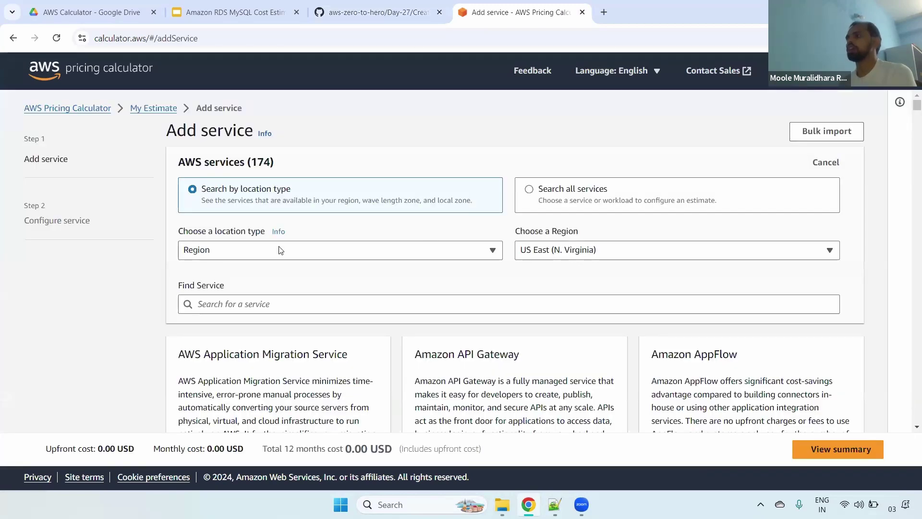
triple_click(206, 236)
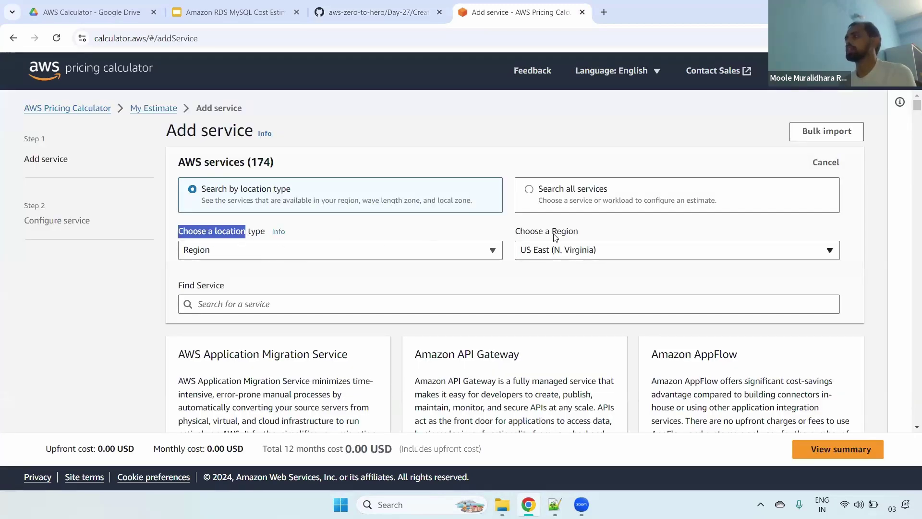
drag(521, 234, 603, 240)
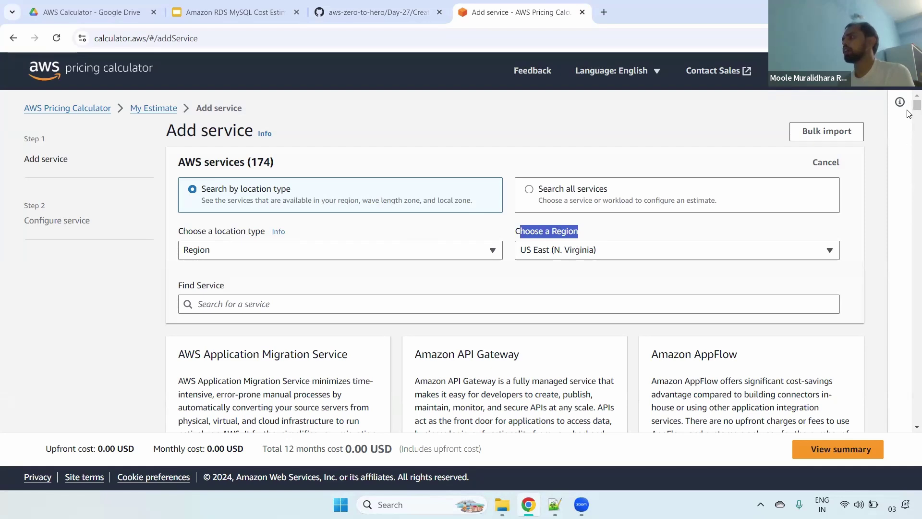
Search the AWS services for "rds" and start configuring Amazon RDS for MySQL
scroll(909, 107, down, 2)
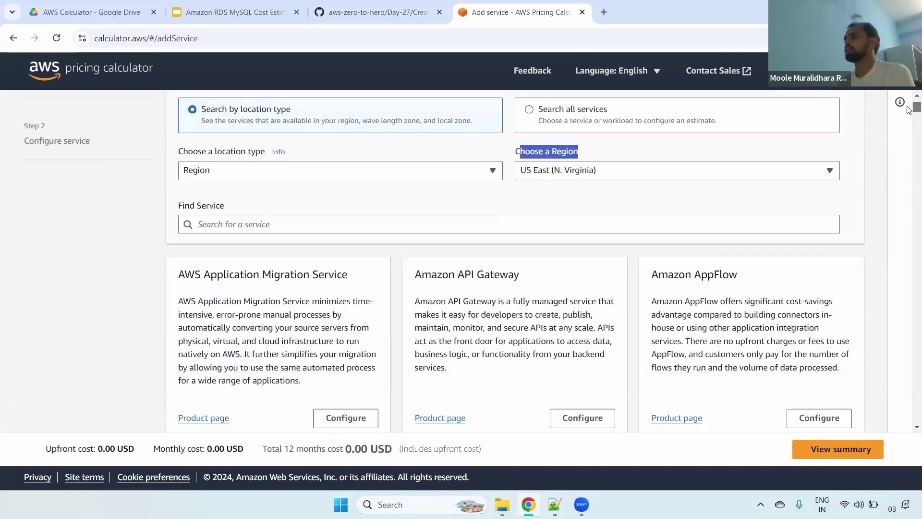
click(241, 226)
text(rds)
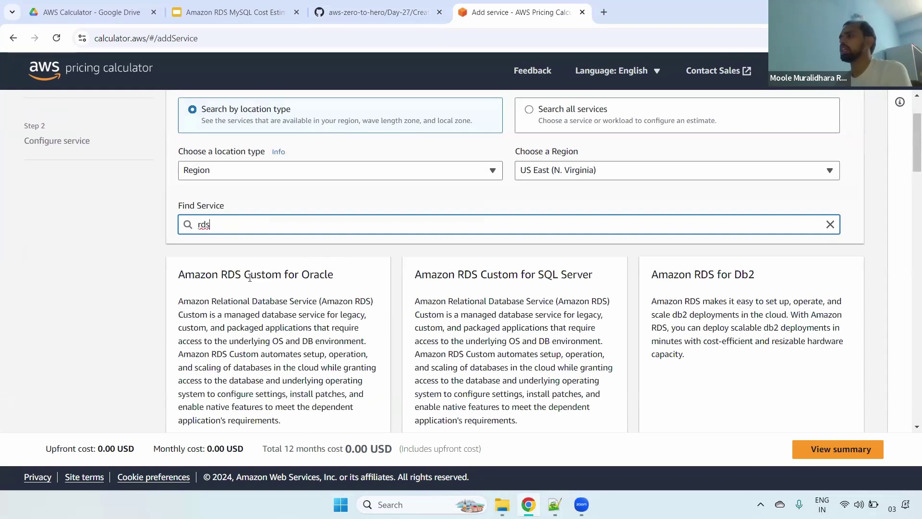
drag(314, 274, 375, 276)
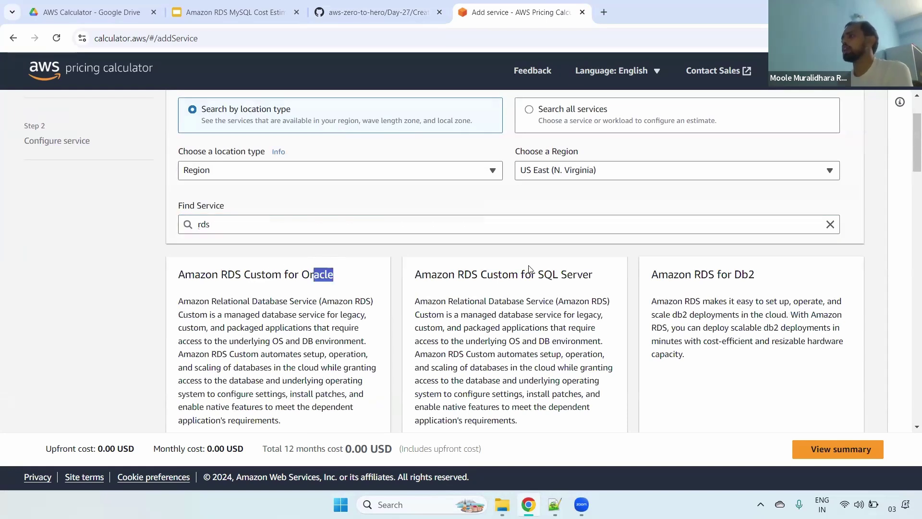
drag(591, 274, 537, 274)
double_click(744, 274)
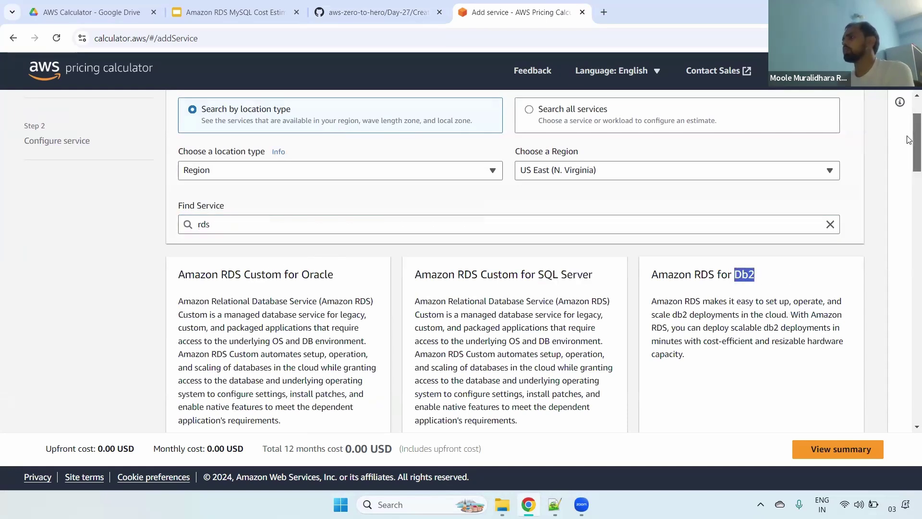
scroll(346, 240, down, 5)
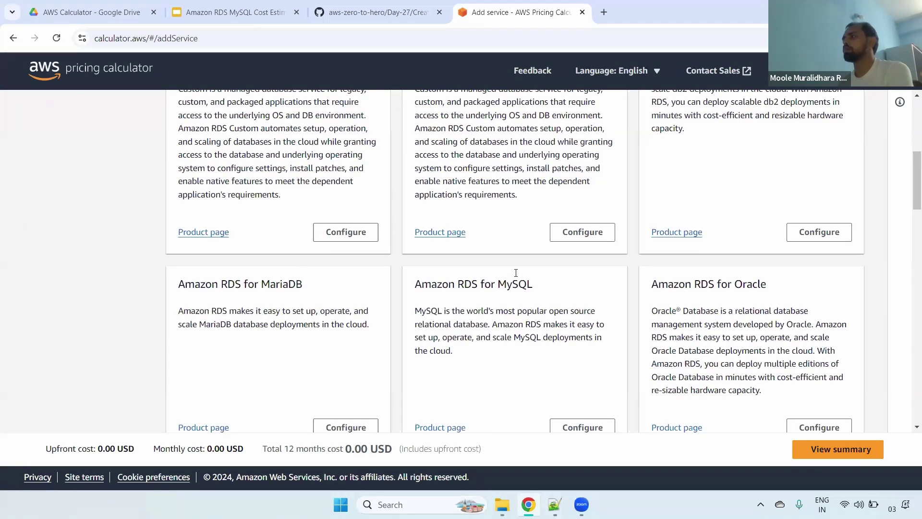
drag(497, 284, 578, 311)
drag(782, 291, 732, 284)
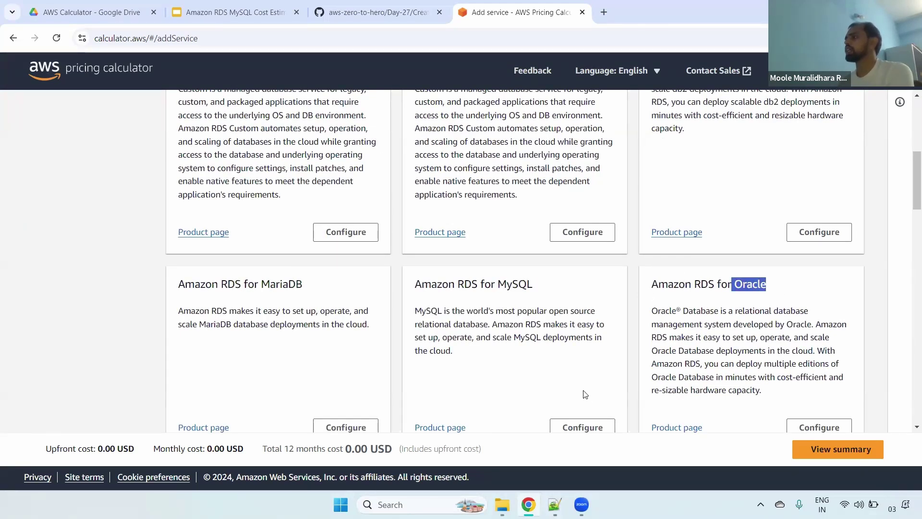
click(582, 427)
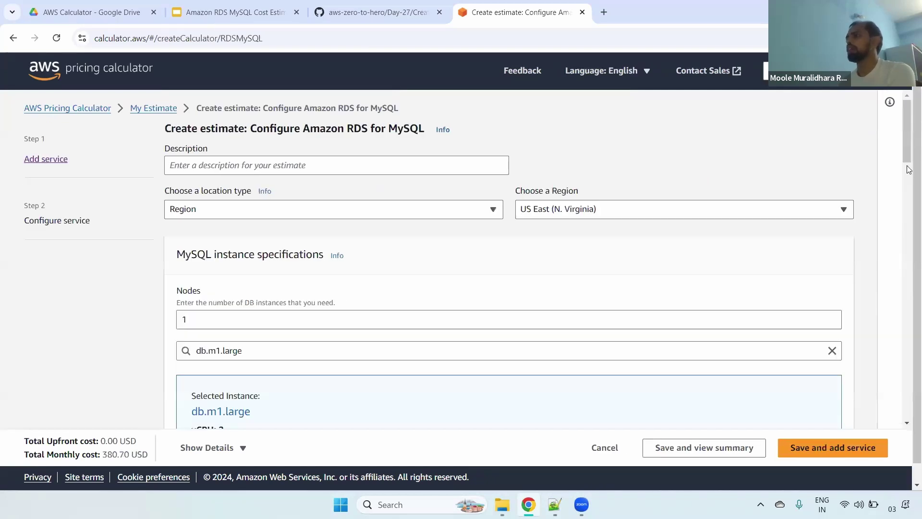
Set the number of nodes in the MySQL instance specifications to 3
drag(908, 118, 908, 127)
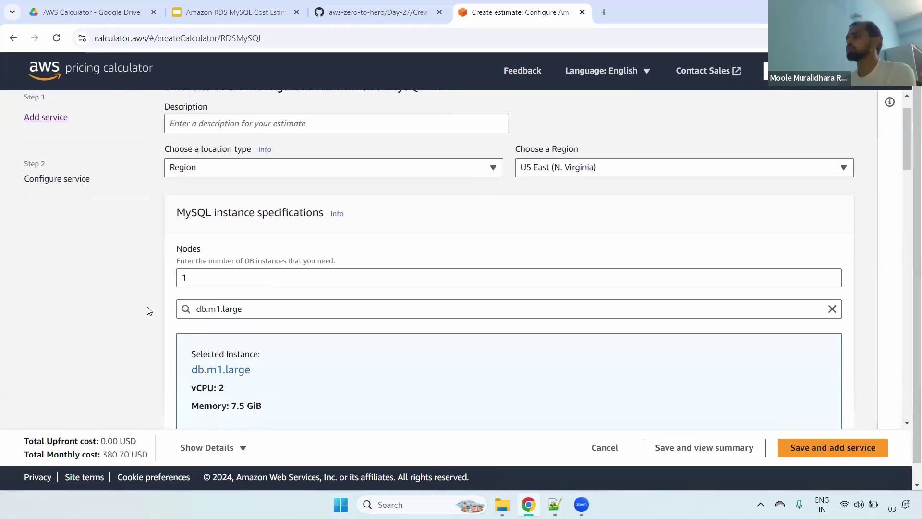
double_click(222, 277)
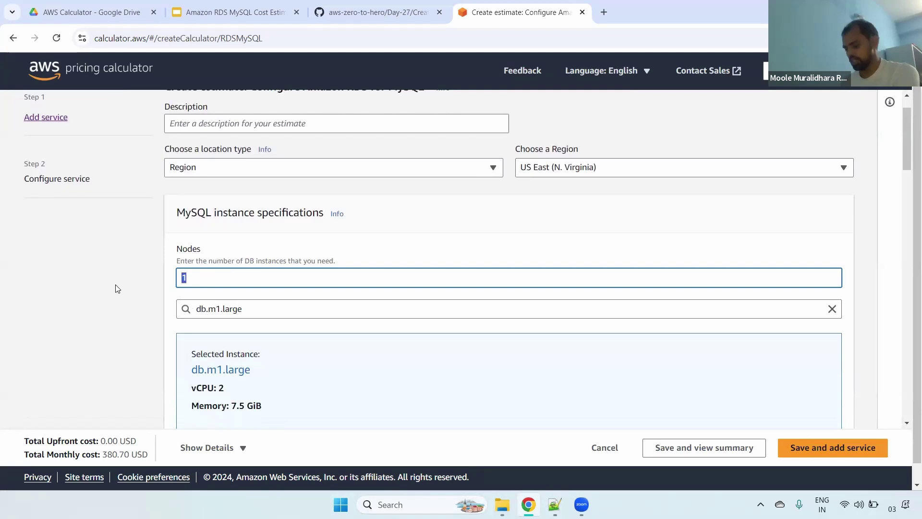
text(3)
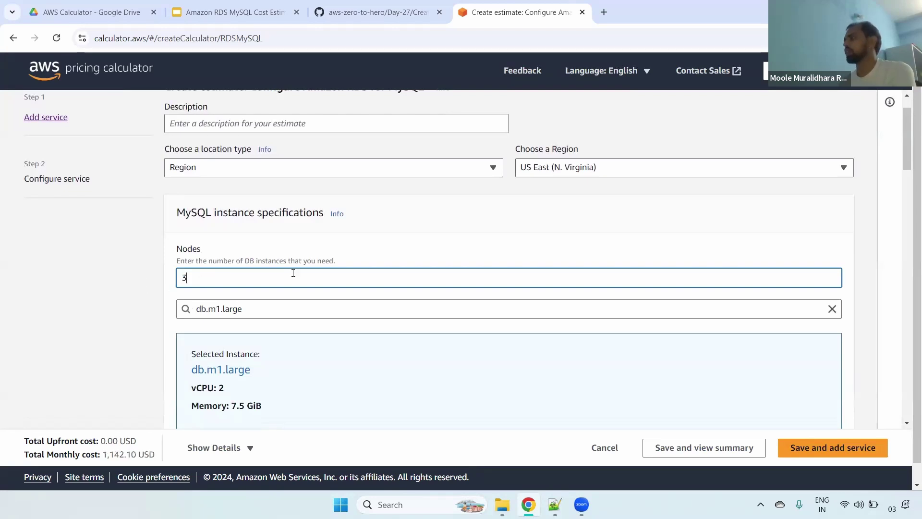
Set the MySQL instance type to db.m4.2xlarge, copied from the written request on GitHub
drag(904, 162, 909, 187)
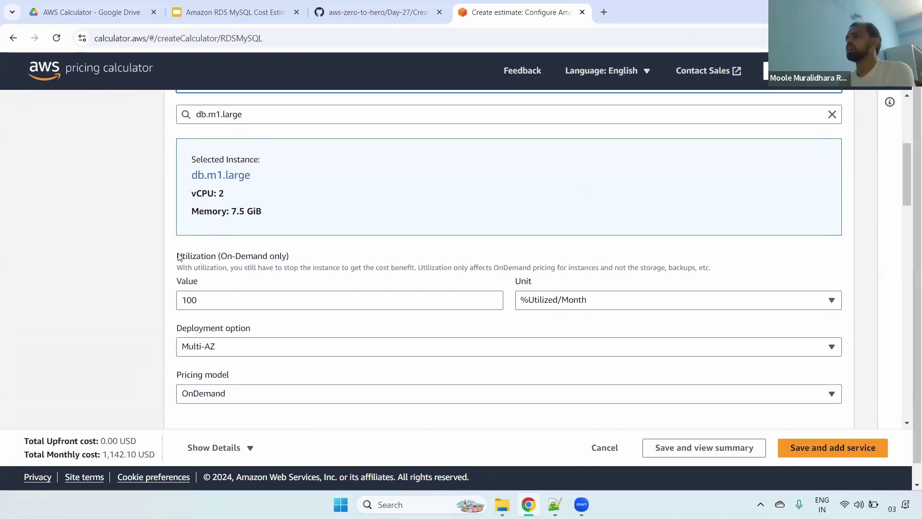
drag(179, 255, 373, 264)
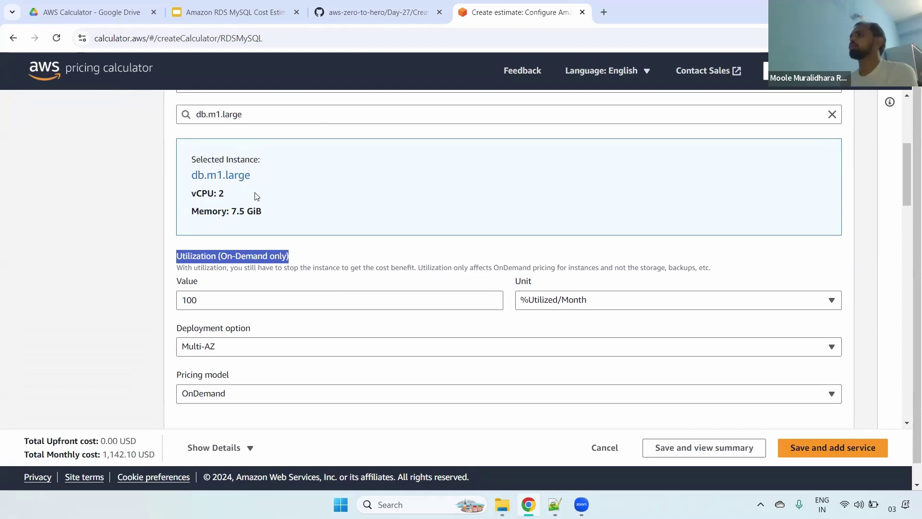
scroll(249, 202, up, 3)
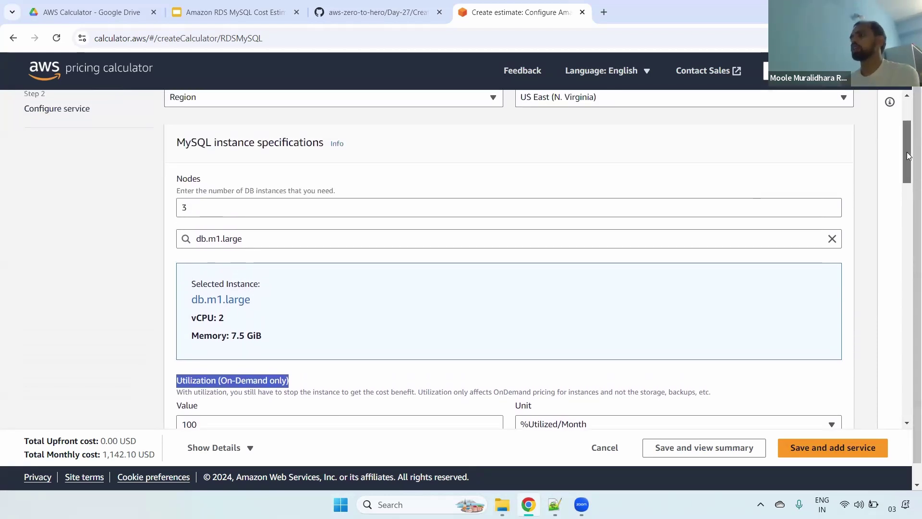
click(186, 240)
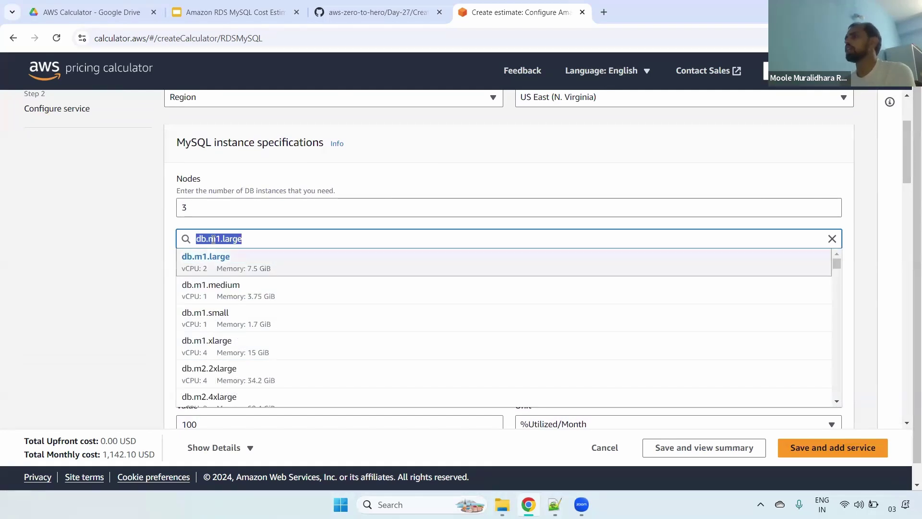
click(438, 5)
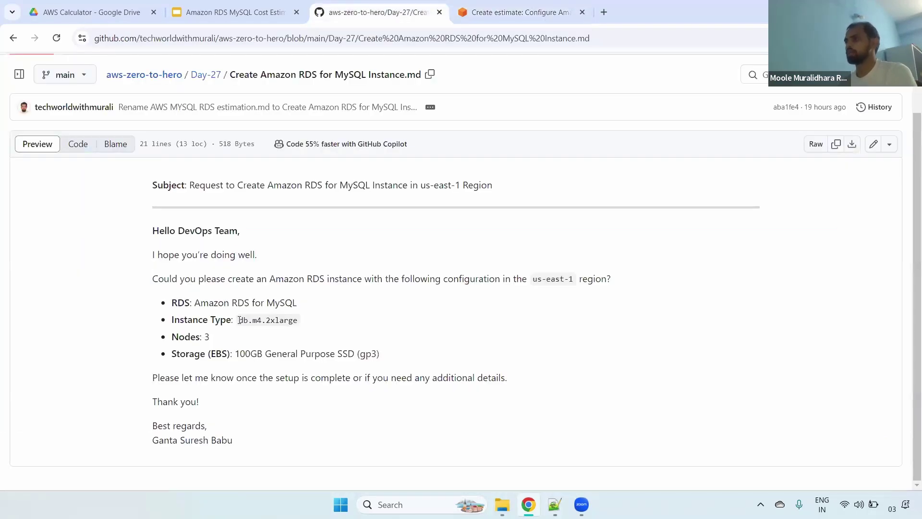
drag(239, 320, 302, 324)
key(ctrl+c)
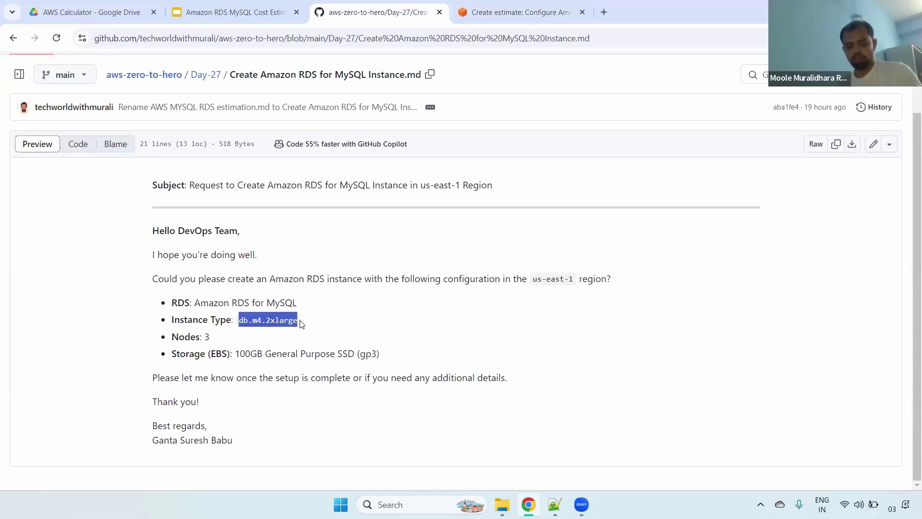
click(521, 5)
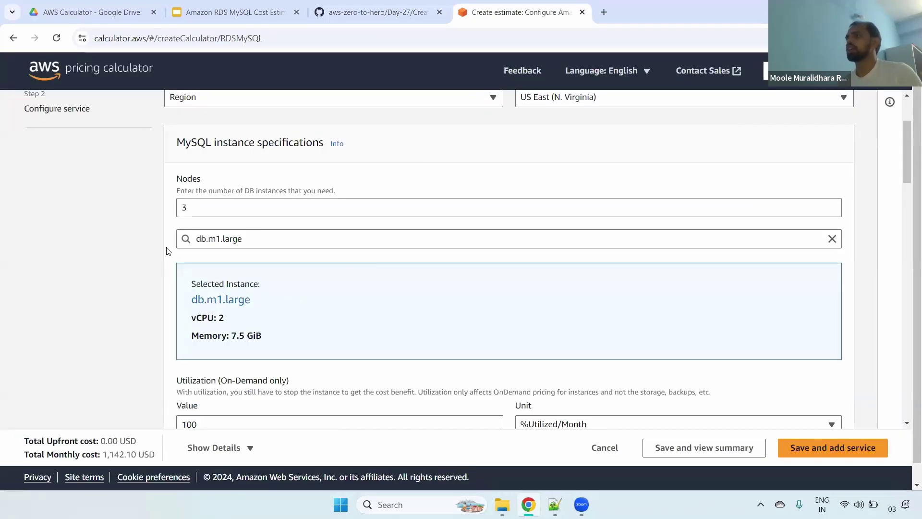
drag(247, 239, 161, 252)
key(ctrl+v)
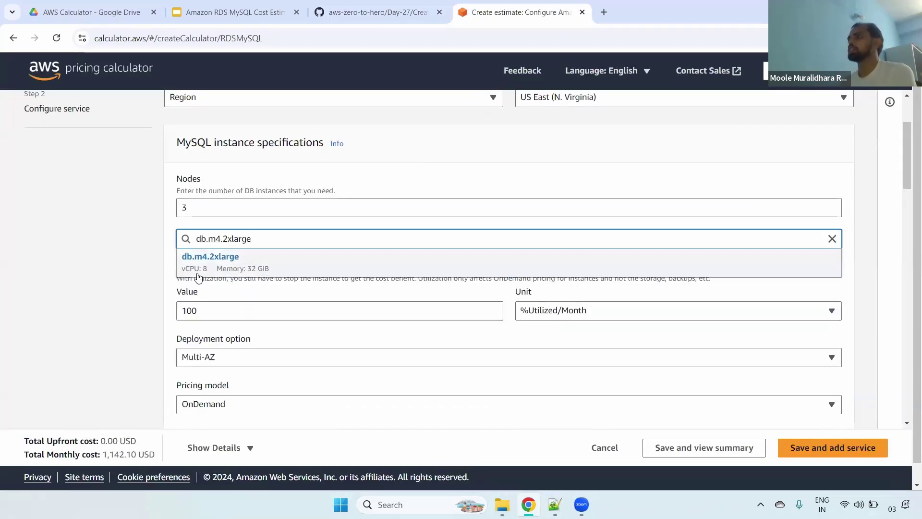
click(272, 270)
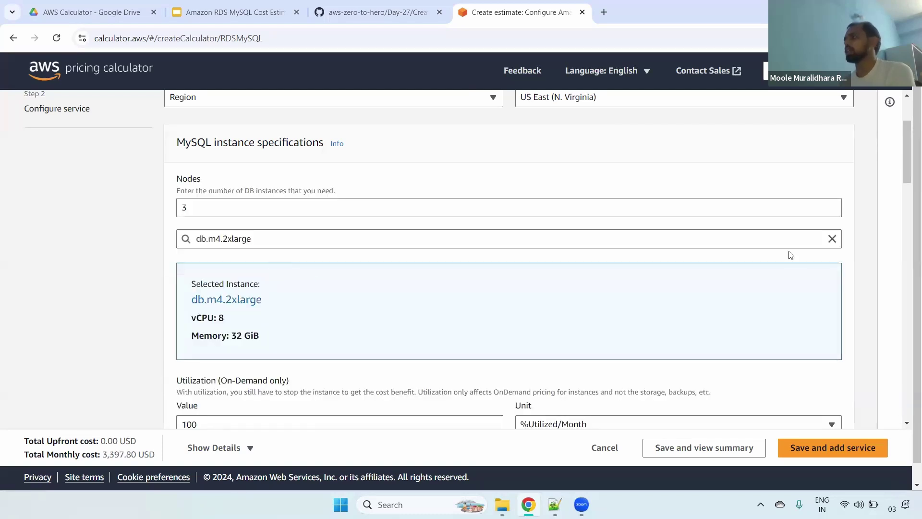
Check the selected instance's memory, the On-Demand utilization section and the number of nodes
drag(906, 140, 906, 166)
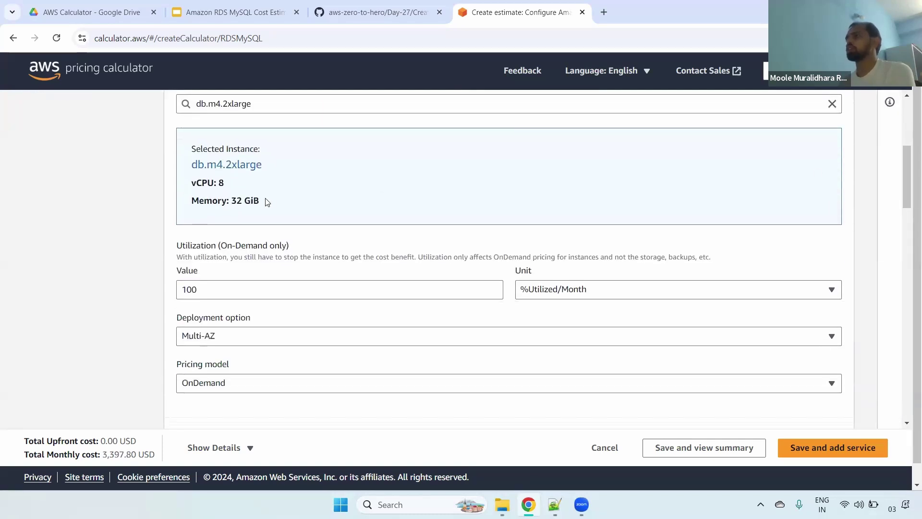
drag(230, 201, 302, 202)
drag(163, 245, 290, 245)
drag(907, 193, 907, 177)
drag(217, 166, 115, 170)
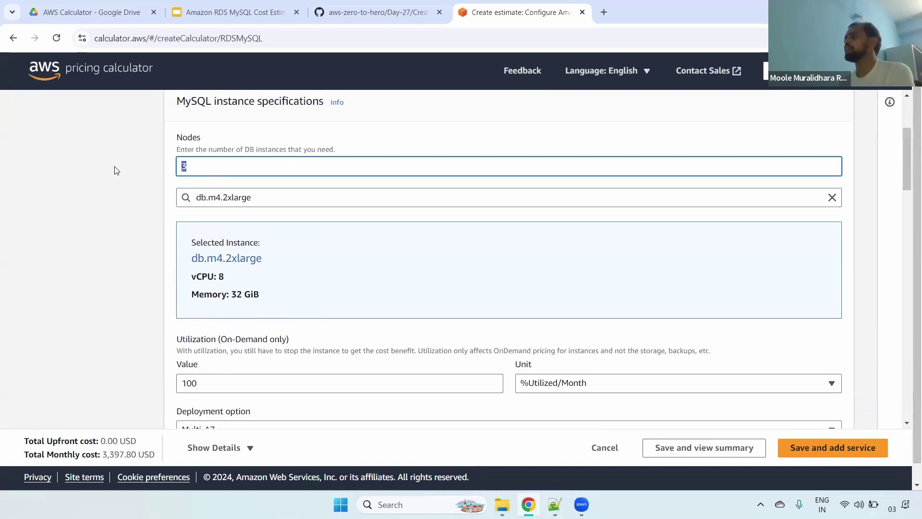
Try the Single-AZ deployment option to compare the monthly cost, and set it back to Multi-AZ
scroll(909, 189, down, 1)
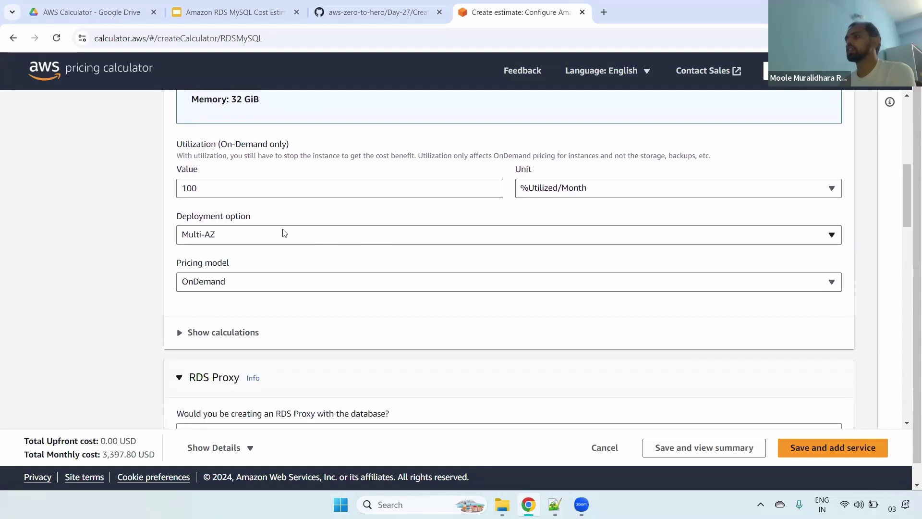
click(269, 234)
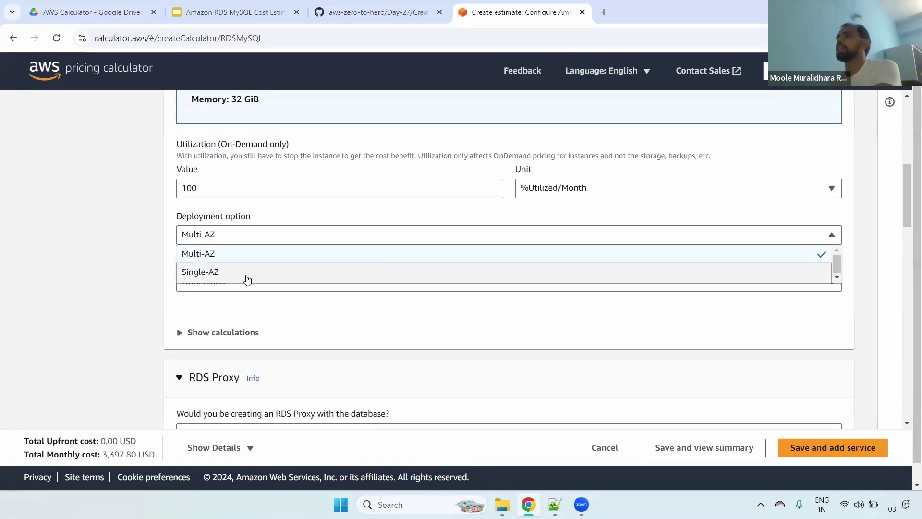
click(247, 277)
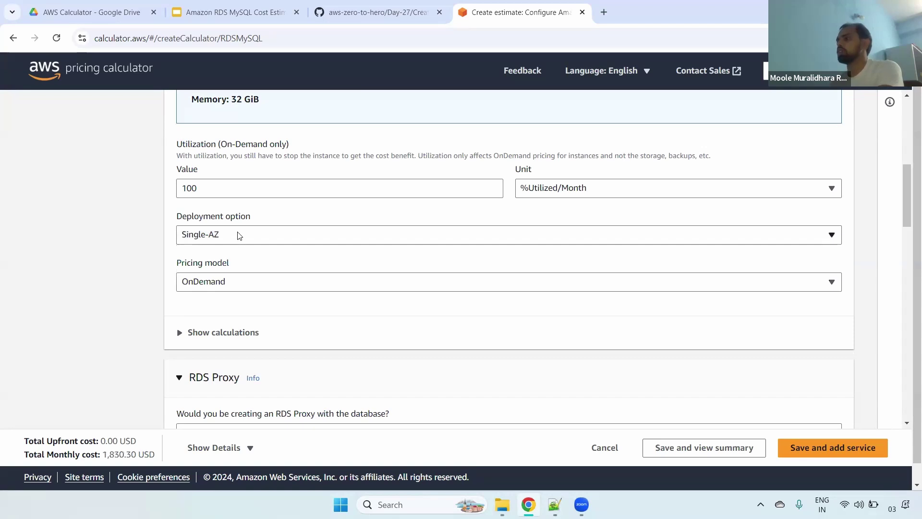
click(239, 235)
click(220, 254)
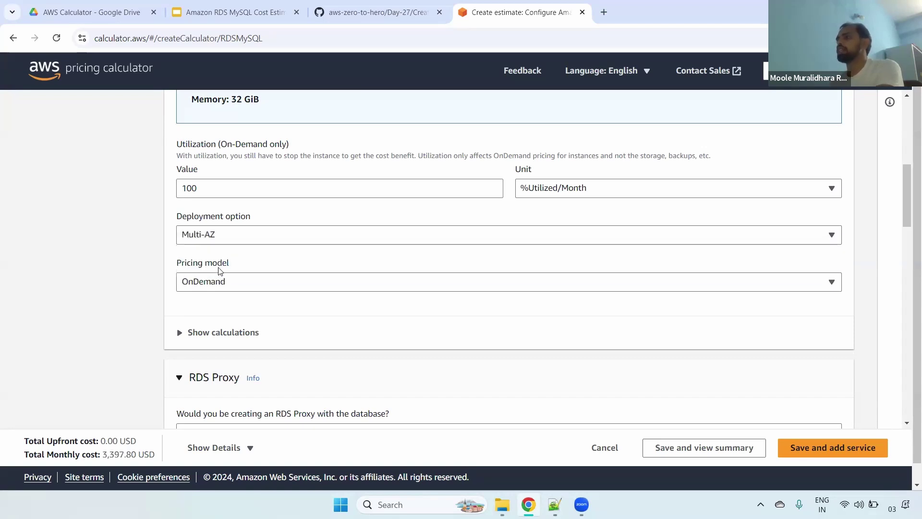
Check which pricing models are offered for the MySQL instances, keeping OnDemand
drag(182, 264, 244, 265)
click(256, 286)
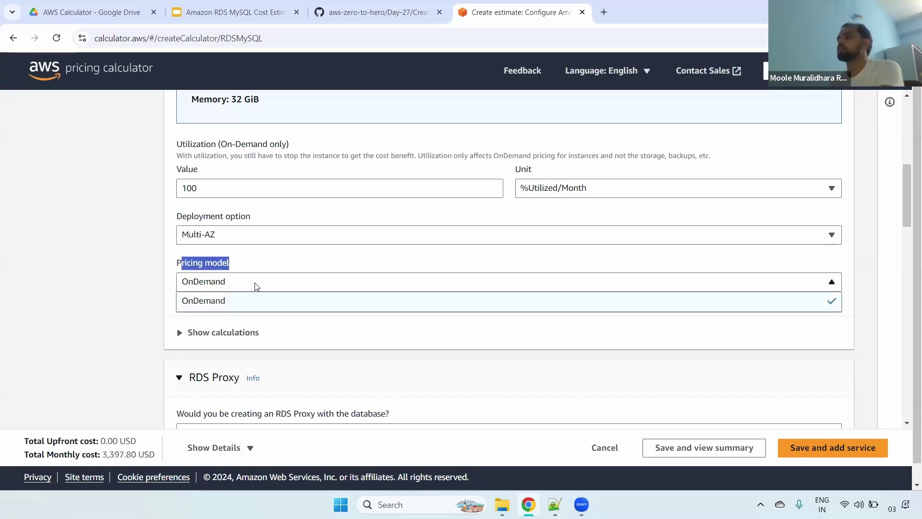
click(256, 287)
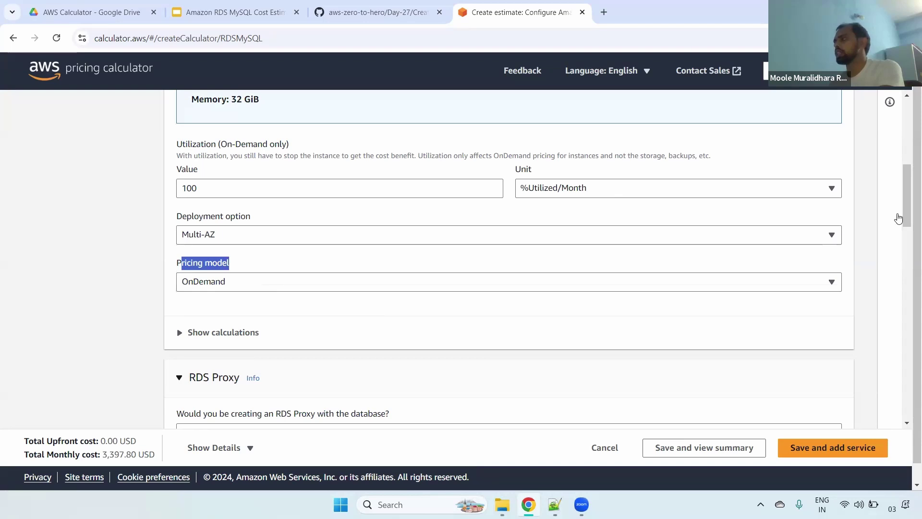
Expand the instance cost calculations and review the hourly rate, utilization, monthly hours and resulting monthly cost
drag(904, 201, 902, 222)
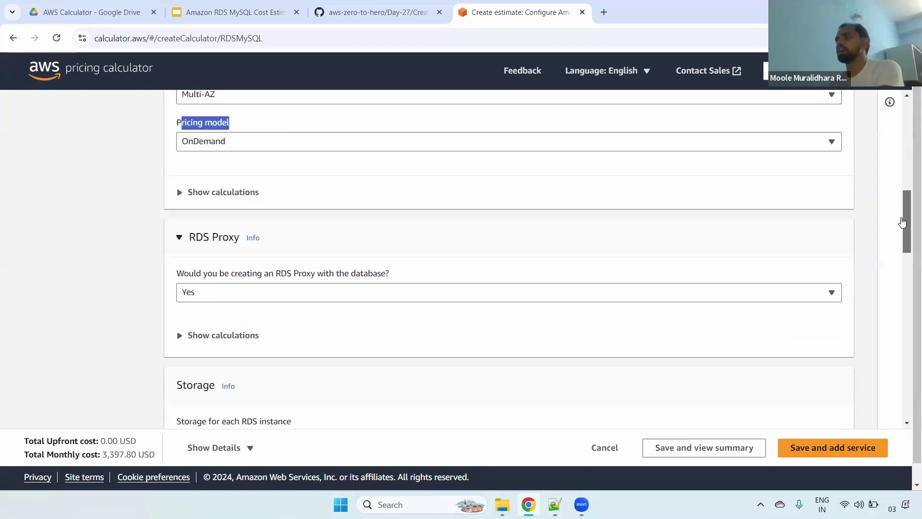
click(197, 196)
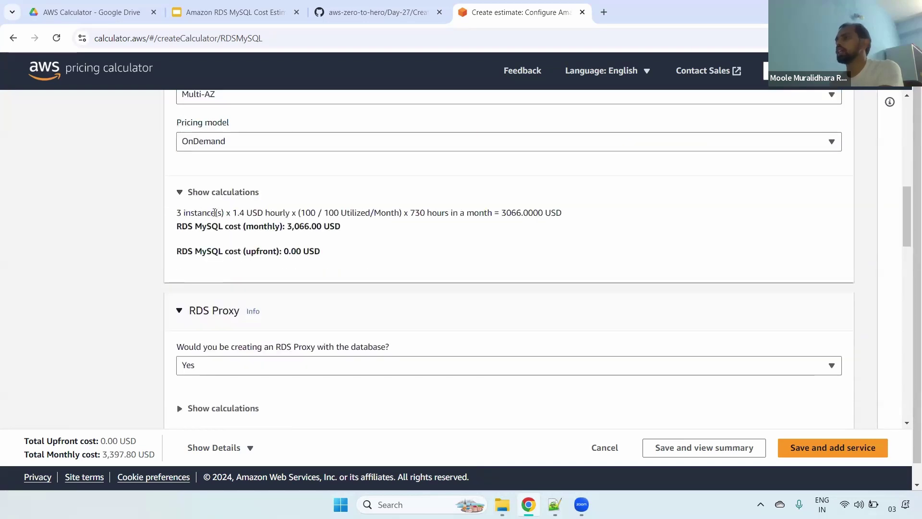
drag(177, 213, 266, 213)
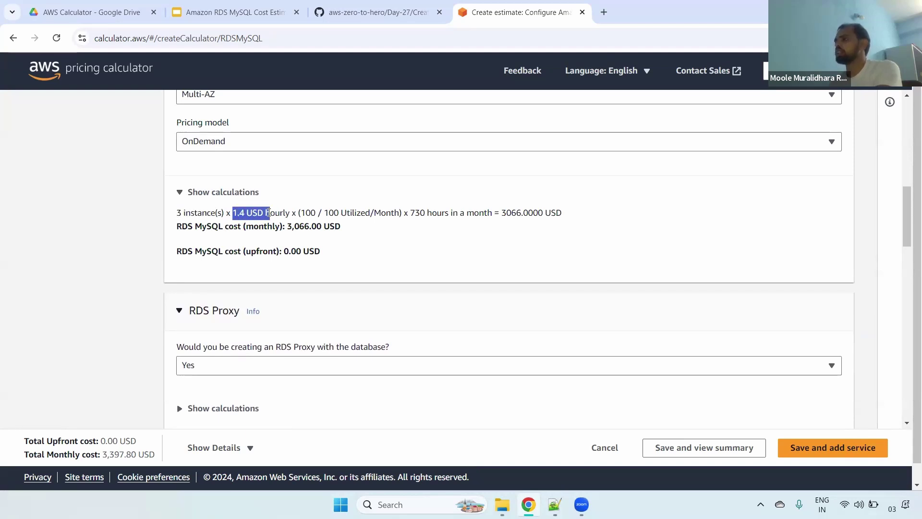
drag(301, 212, 570, 215)
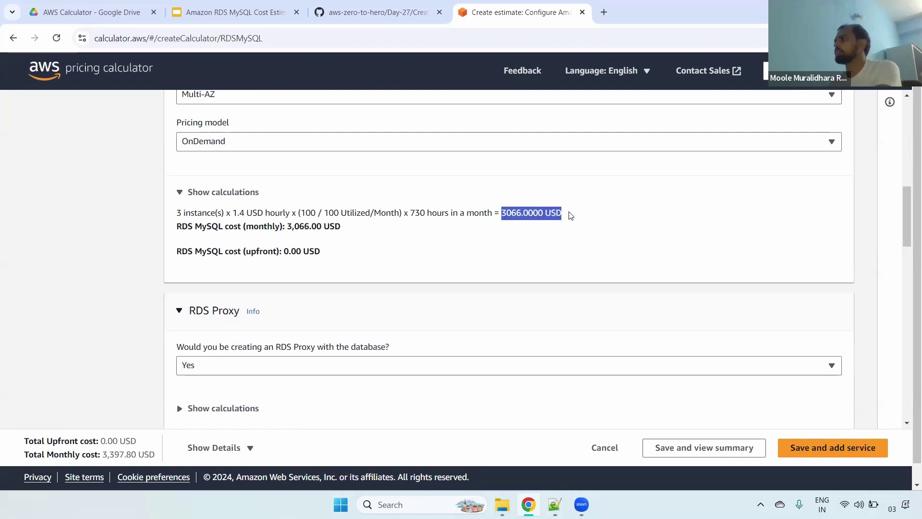
click(502, 211)
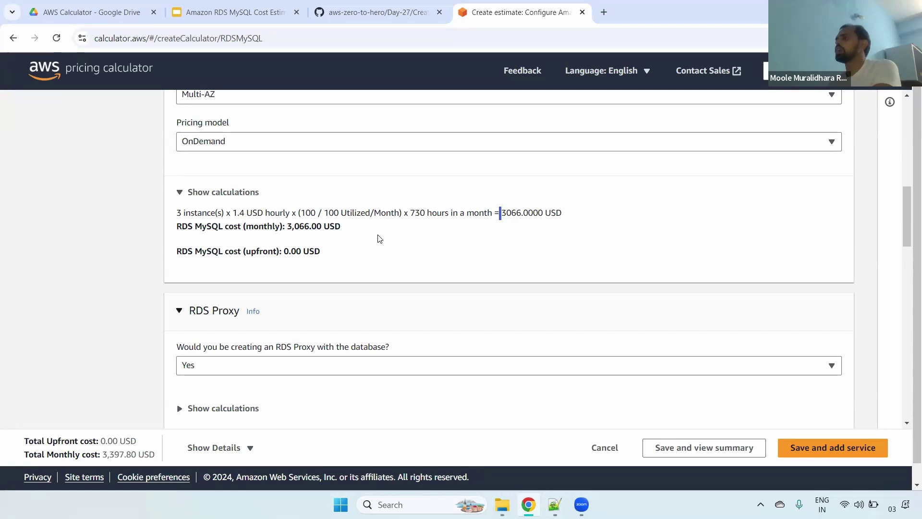
double_click(506, 212)
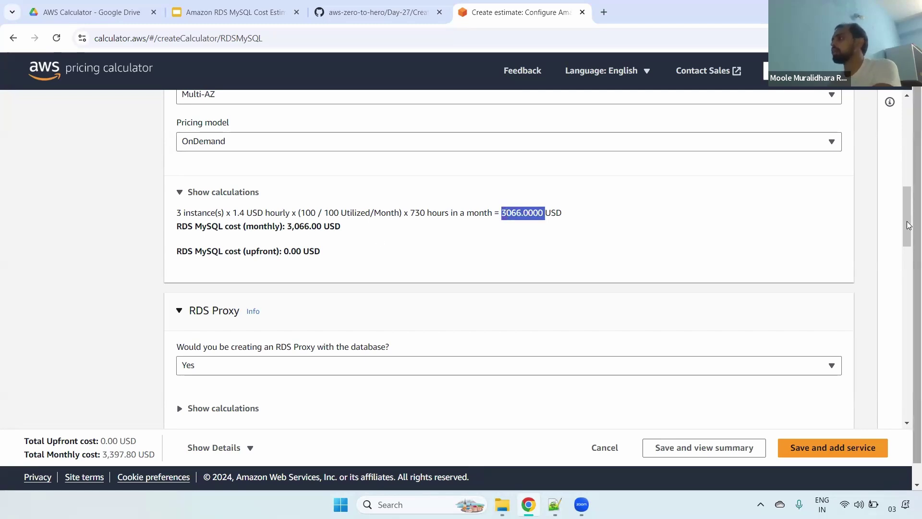
Set the storage for each RDS instance to General Purpose SSD (gp3)
scroll(531, 239, down, 2)
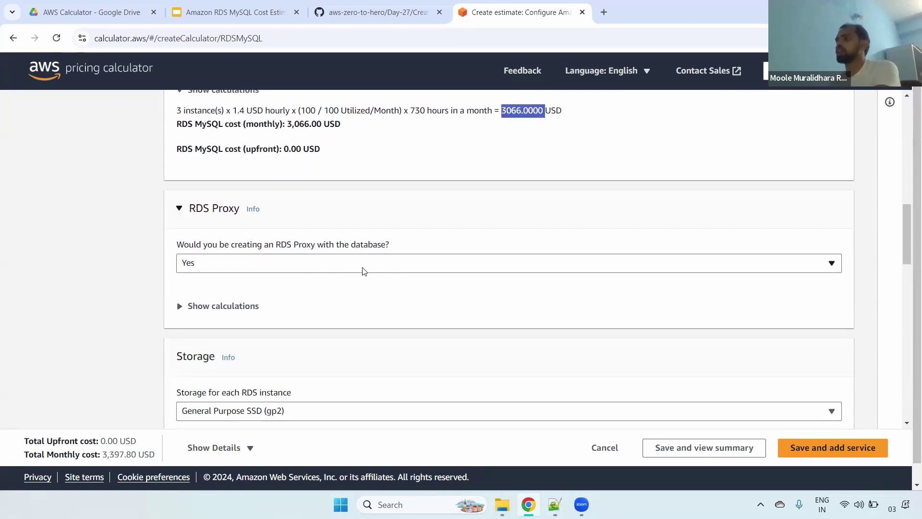
drag(909, 218, 908, 251)
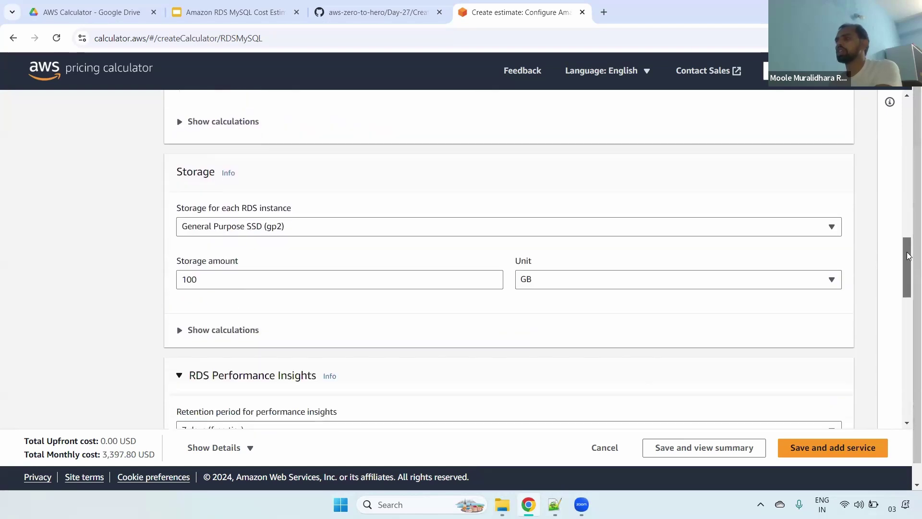
click(292, 229)
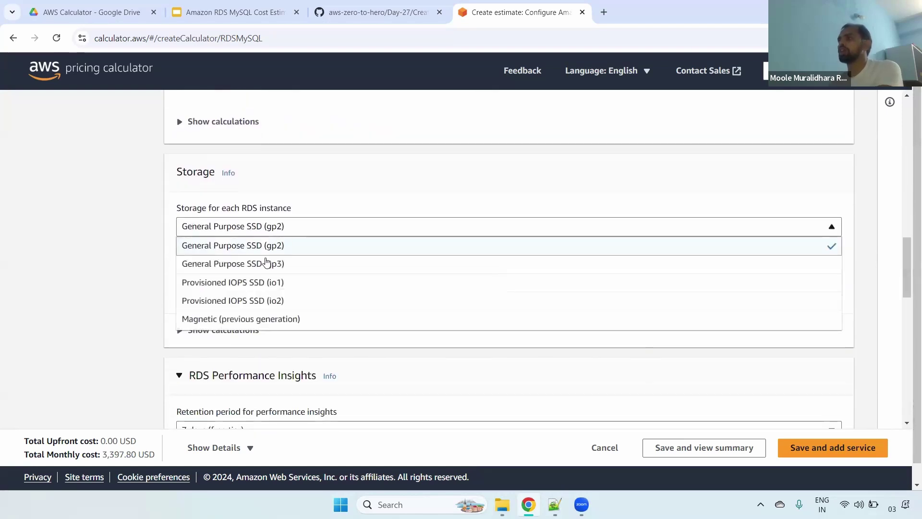
click(291, 267)
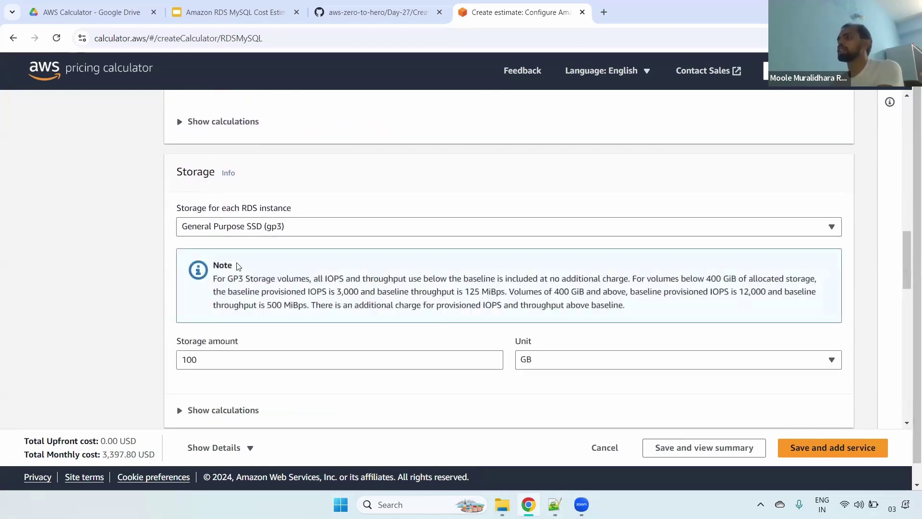
Compare the storage amount in the estimate with the storage size in the GitHub request
scroll(903, 238, down, 2)
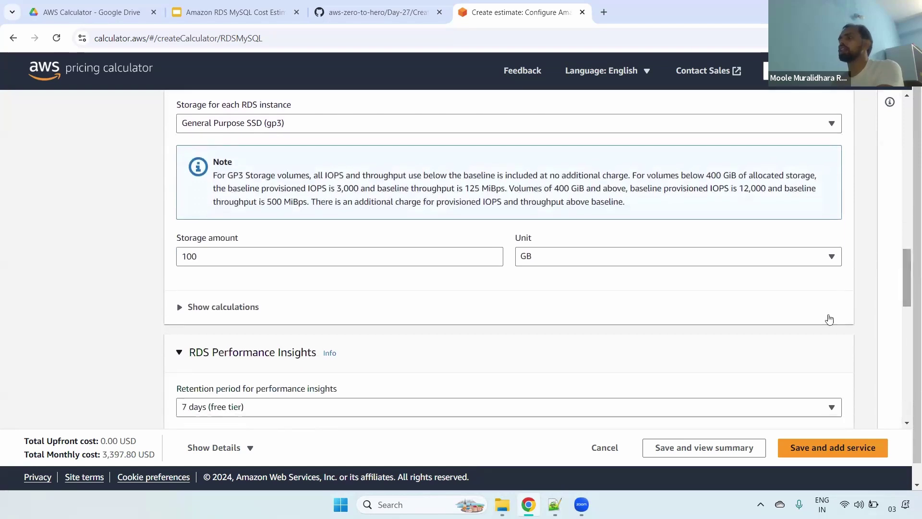
click(380, 12)
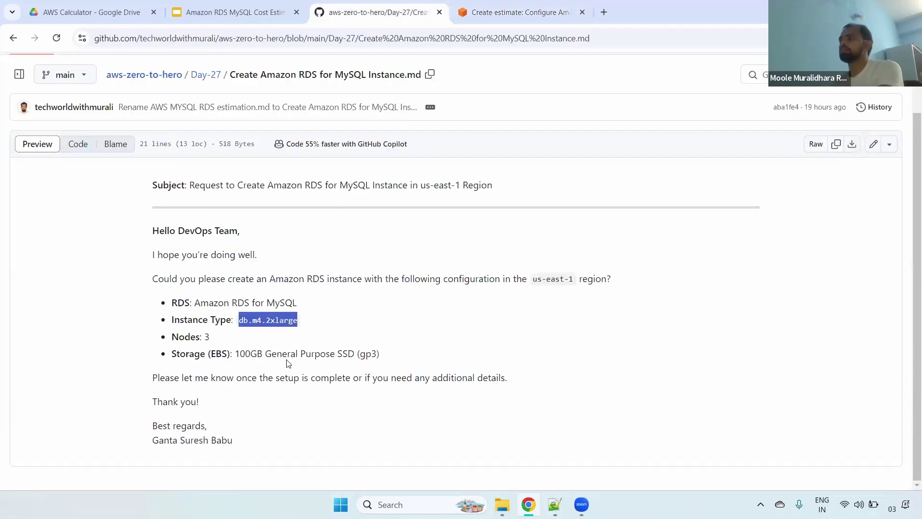
drag(240, 353, 256, 353)
click(484, 4)
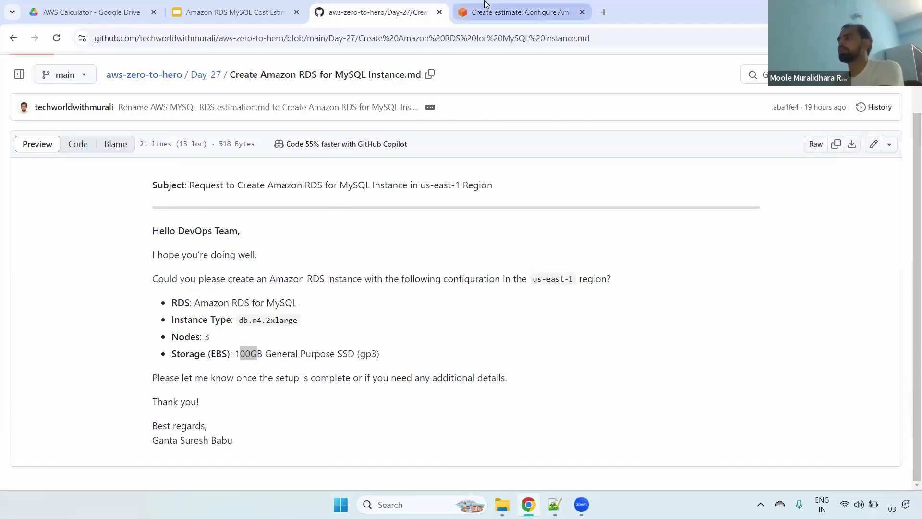
click(258, 260)
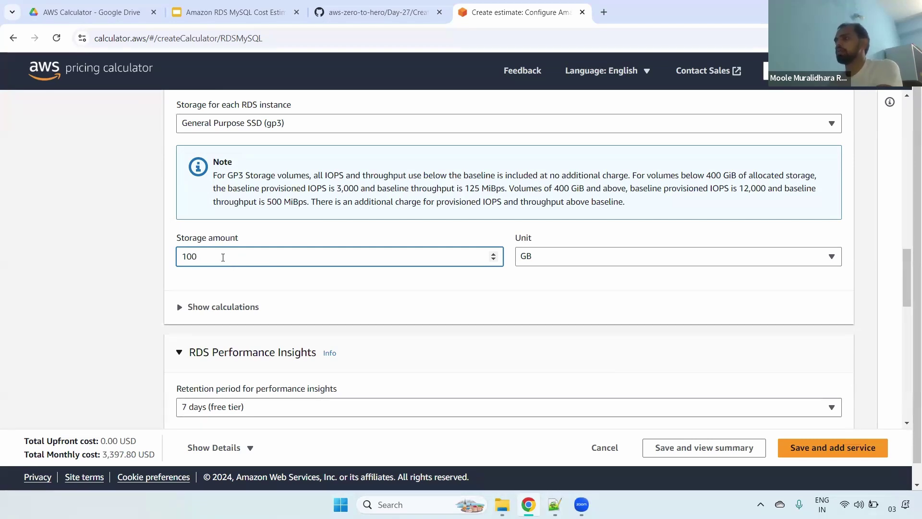
drag(223, 262, 145, 263)
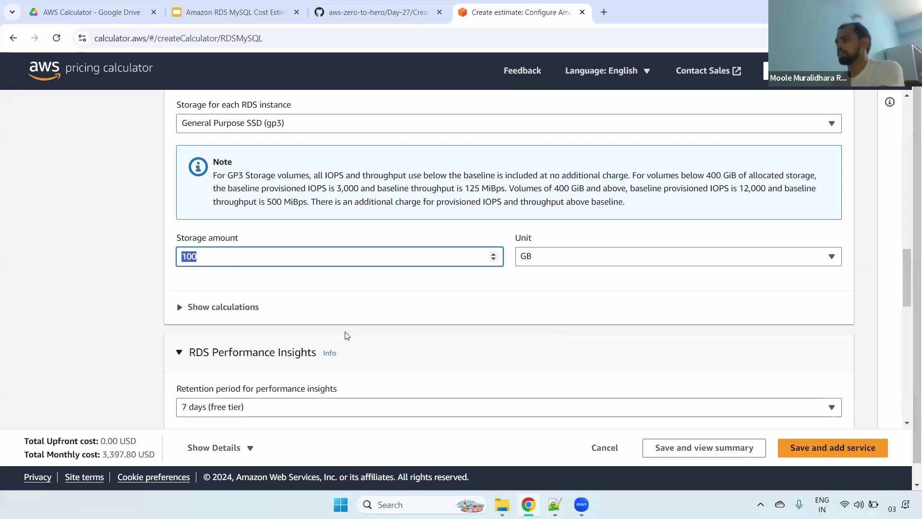
Expand the storage calculations and review the storage size, price per GB, number of instances and storage cost
click(220, 310)
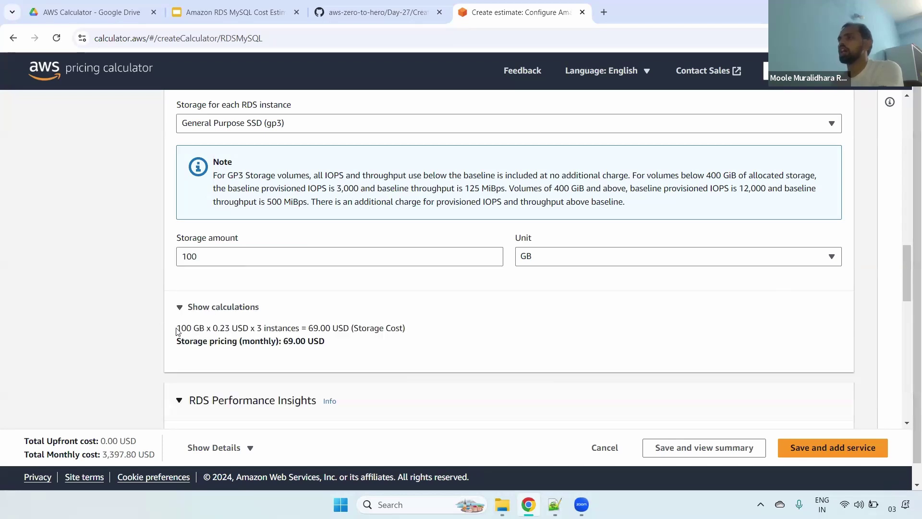
drag(176, 331, 200, 329)
double_click(220, 327)
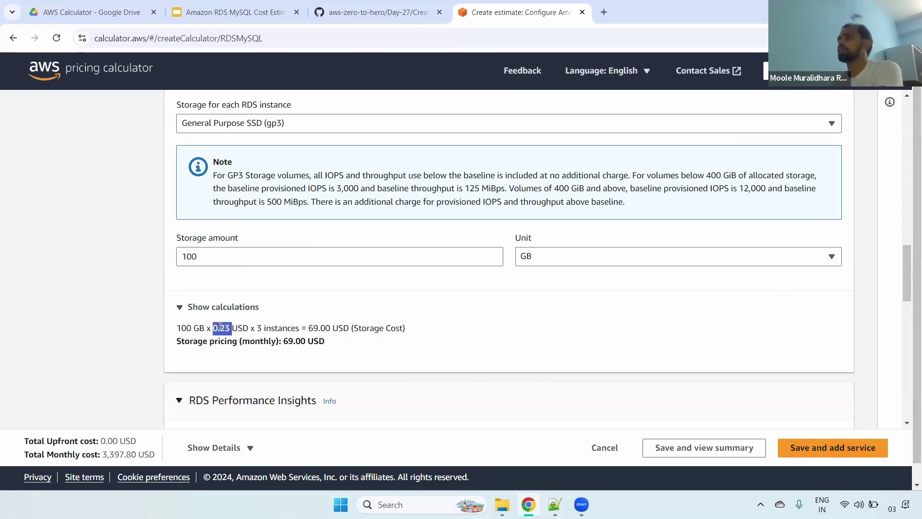
drag(256, 327, 319, 328)
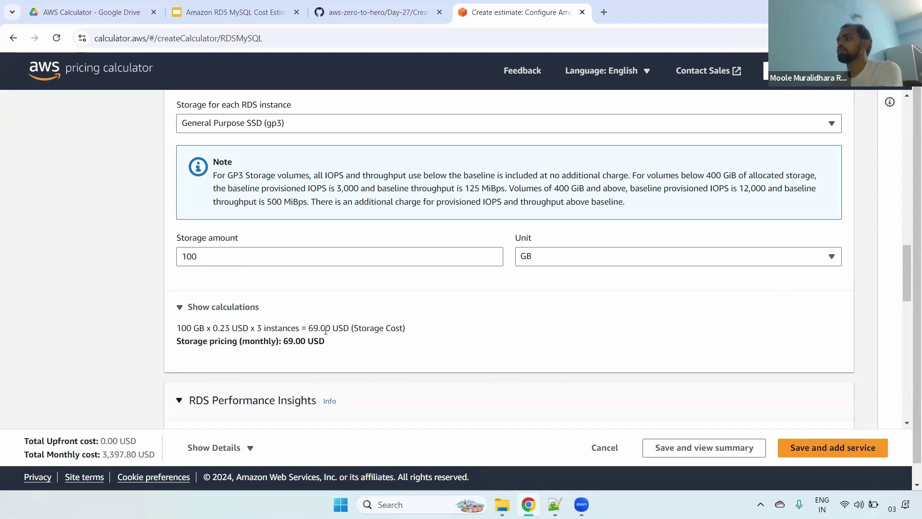
Review the storage cost, the Performance Insights and Extended Support sections, the node count and the deployment option before saving the estimate
double_click(321, 329)
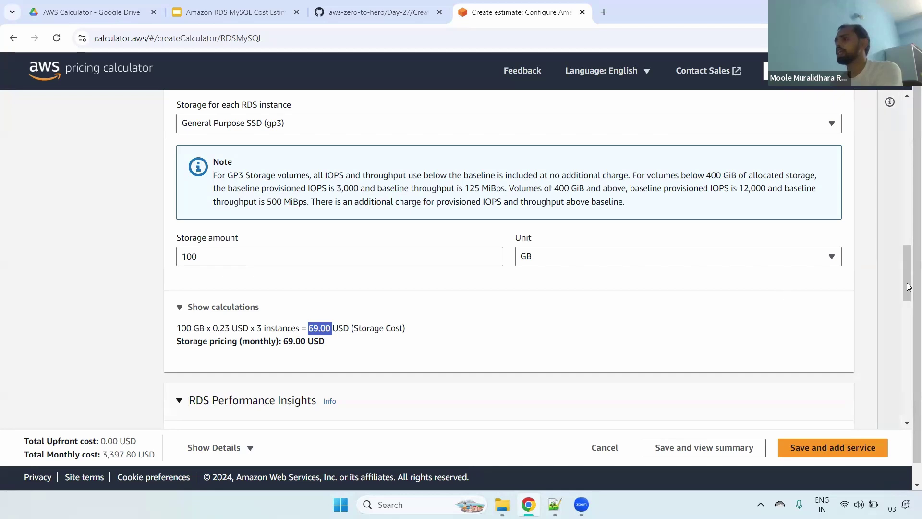
scroll(908, 295, down, 4)
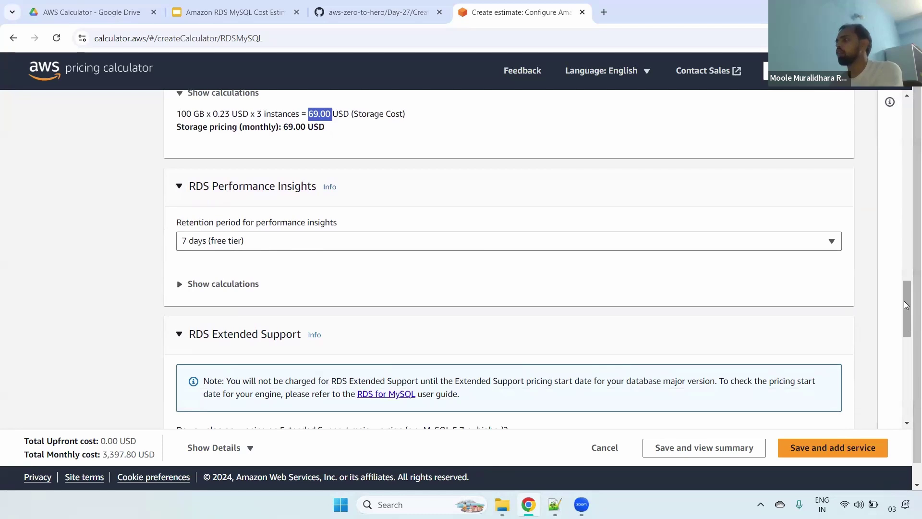
drag(906, 312, 906, 336)
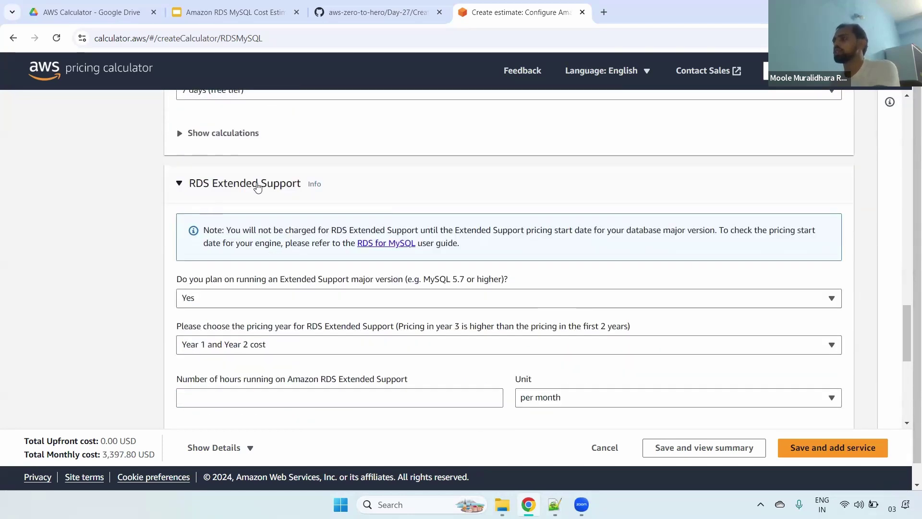
drag(240, 184, 449, 200)
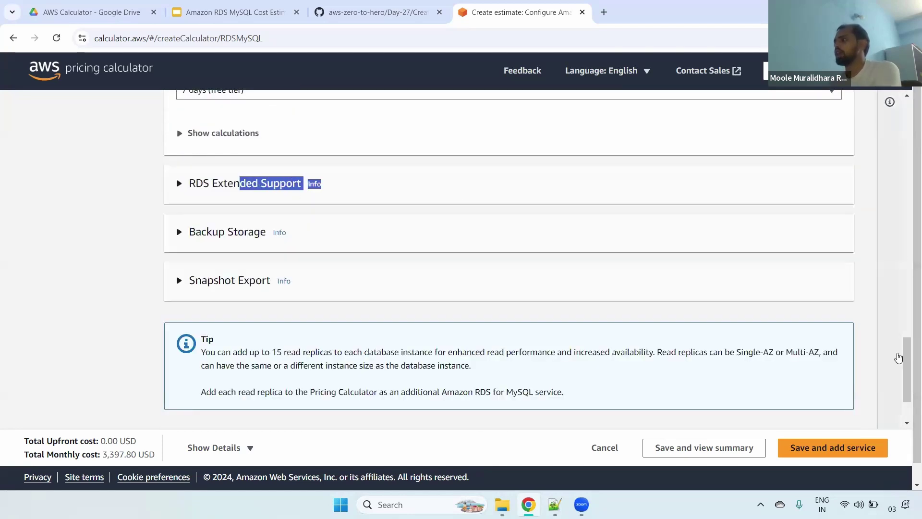
drag(908, 346, 907, 98)
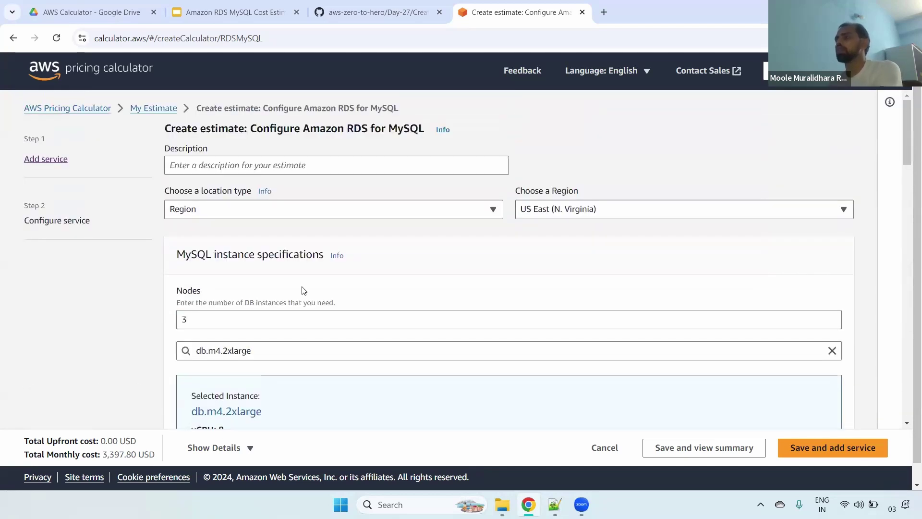
drag(304, 290, 263, 305)
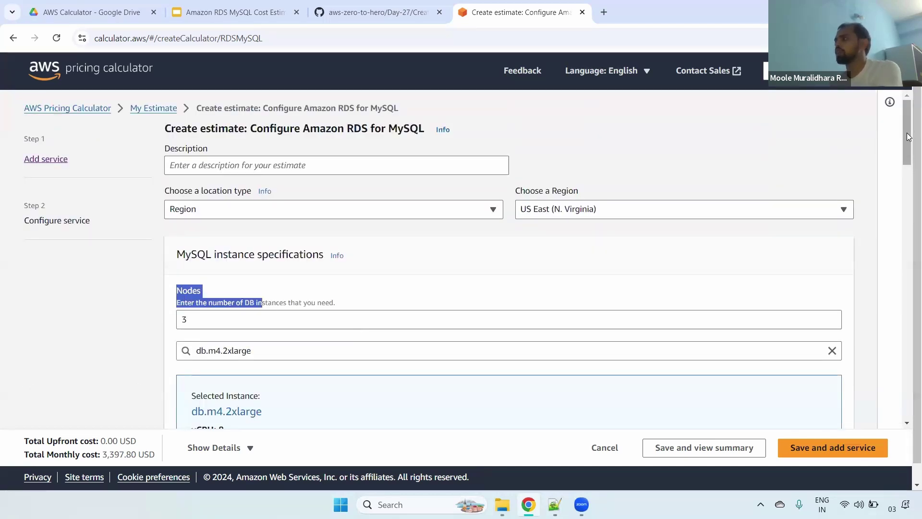
drag(908, 140, 907, 203)
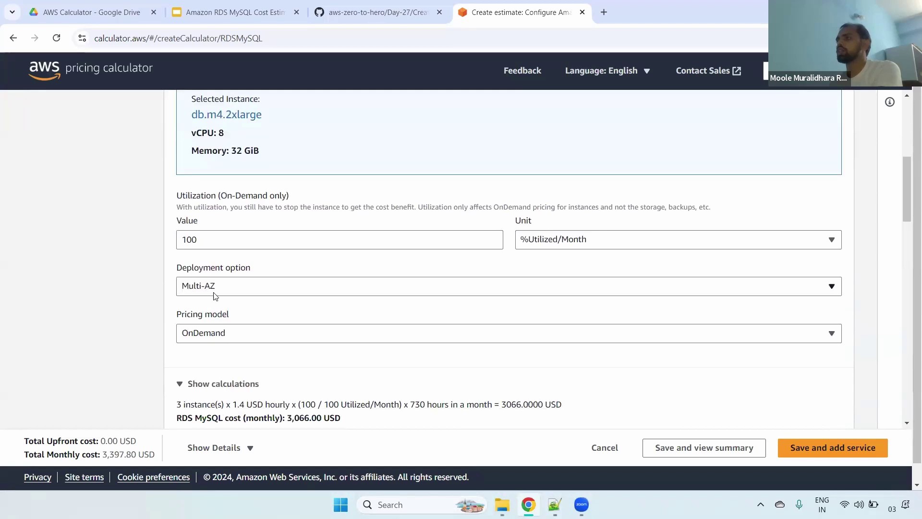
drag(169, 274, 294, 272)
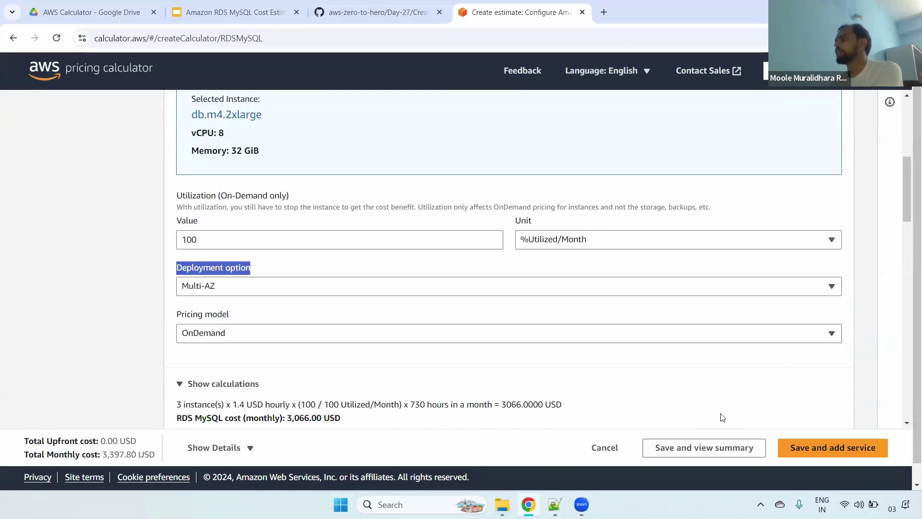
Save the RDS for MySQL configuration and review the estimate summary's monthly cost and total 12 months cost
click(715, 446)
drag(909, 176, 908, 249)
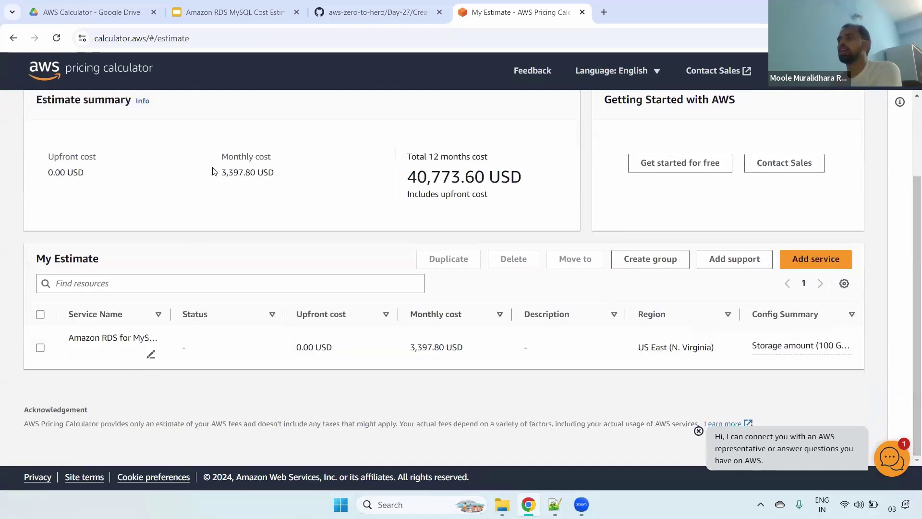
drag(221, 159, 293, 175)
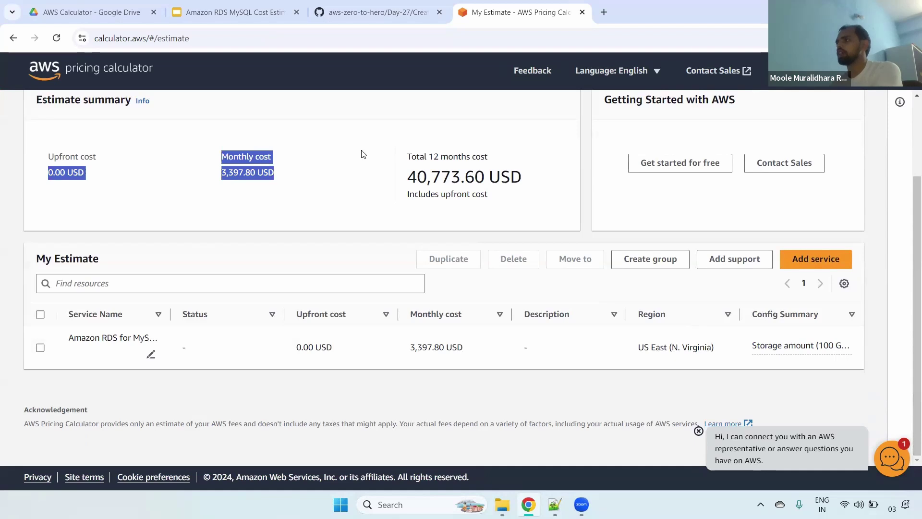
drag(403, 152, 529, 172)
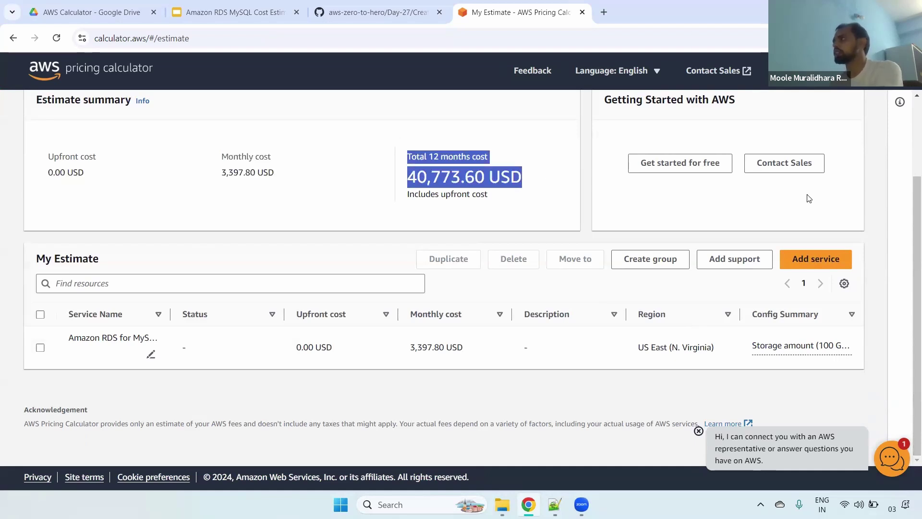
scroll(480, 315, up, 3)
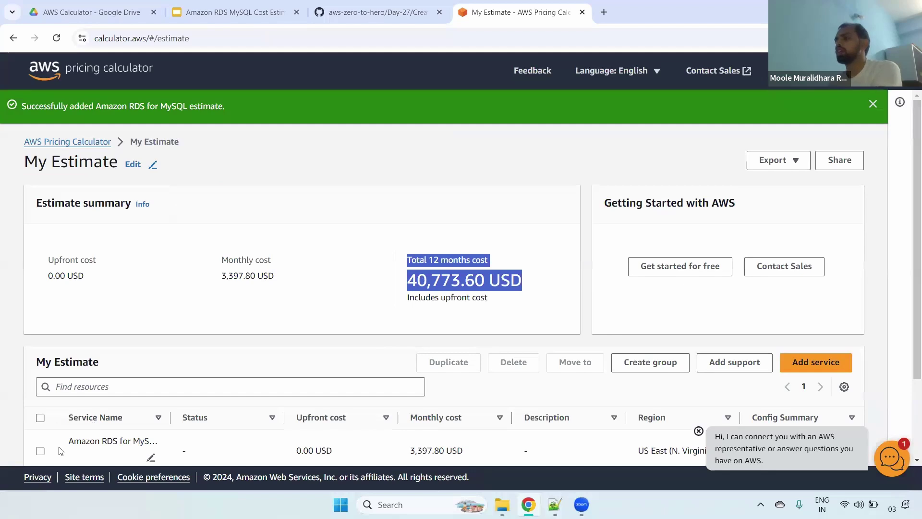
Select the Amazon RDS for MySQL service and export the estimate to PDF, accepting the public server acknowledgment
click(40, 451)
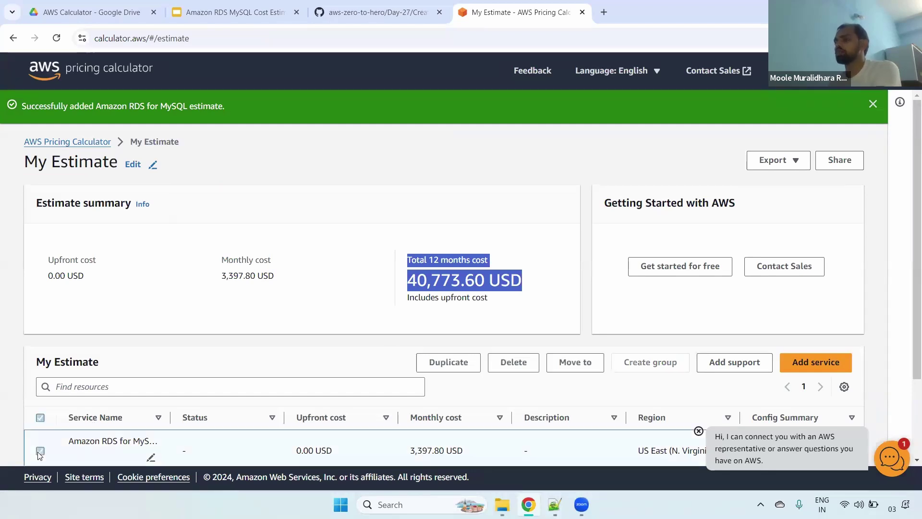
click(769, 167)
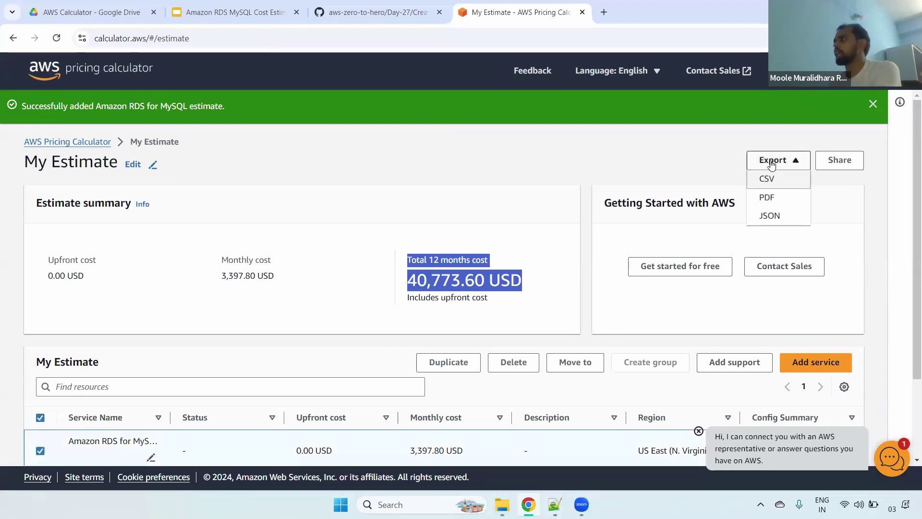
click(767, 198)
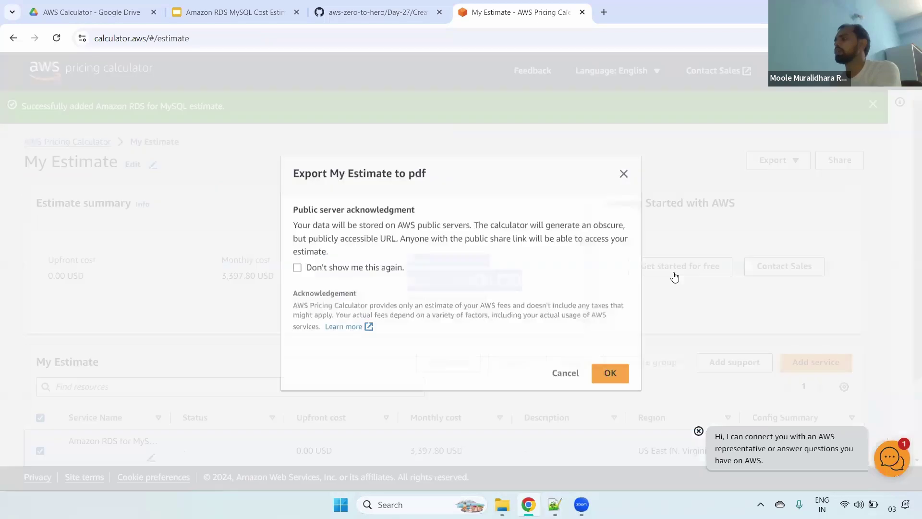
click(609, 373)
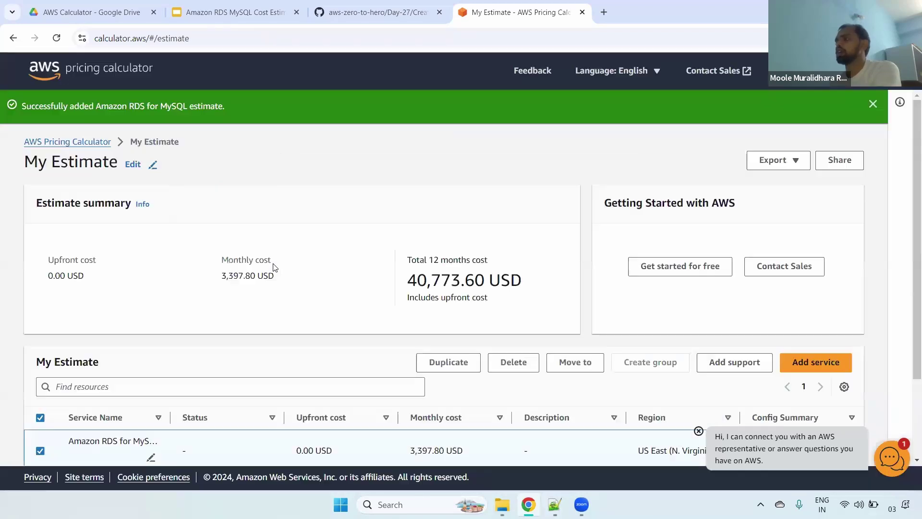
click(787, 161)
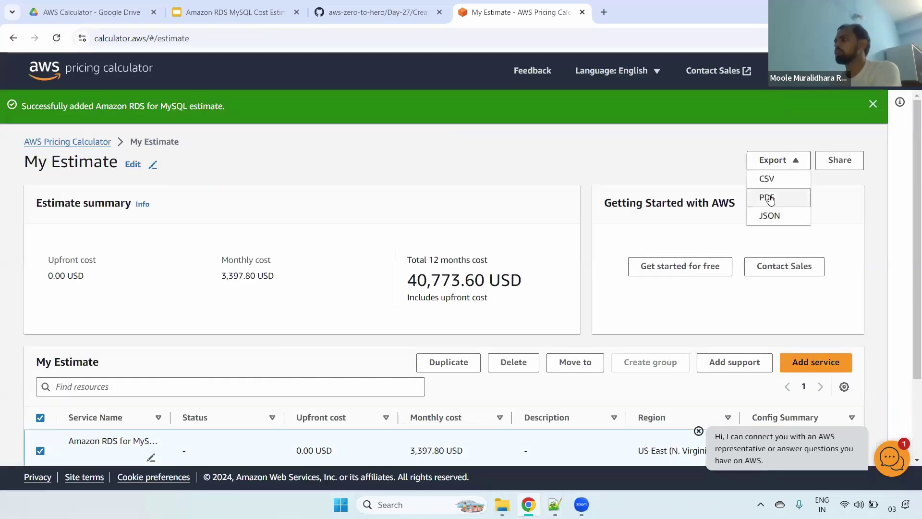
click(768, 196)
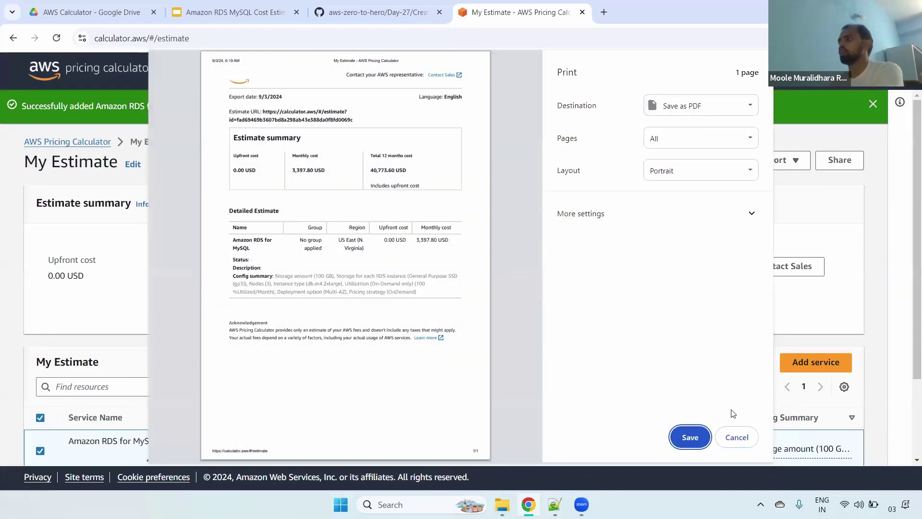
Save the exported estimate as a PDF file named AWS RDS Estimation in the Downloads folder
click(689, 437)
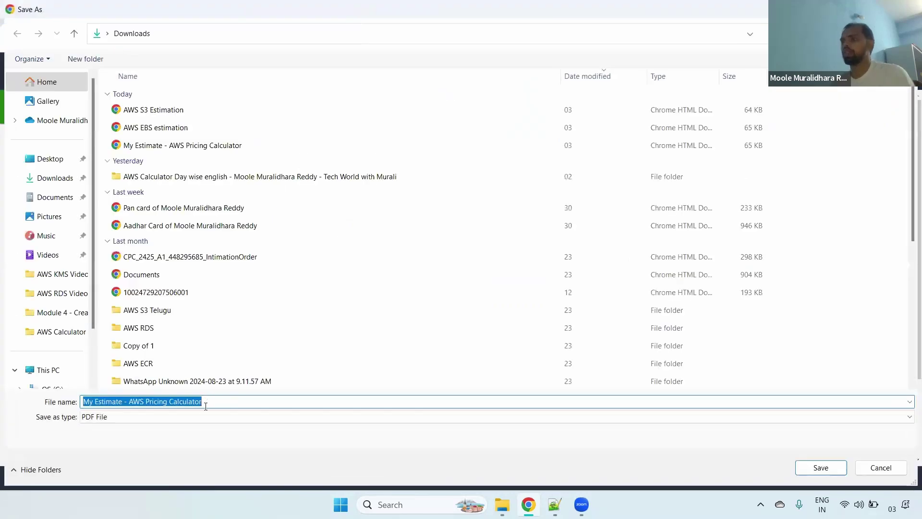
text(AWS )
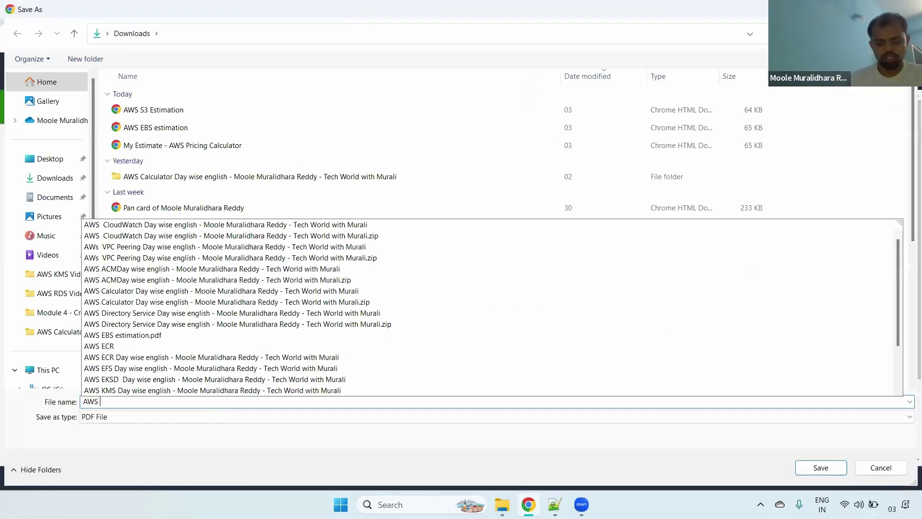
text(RDS Esti)
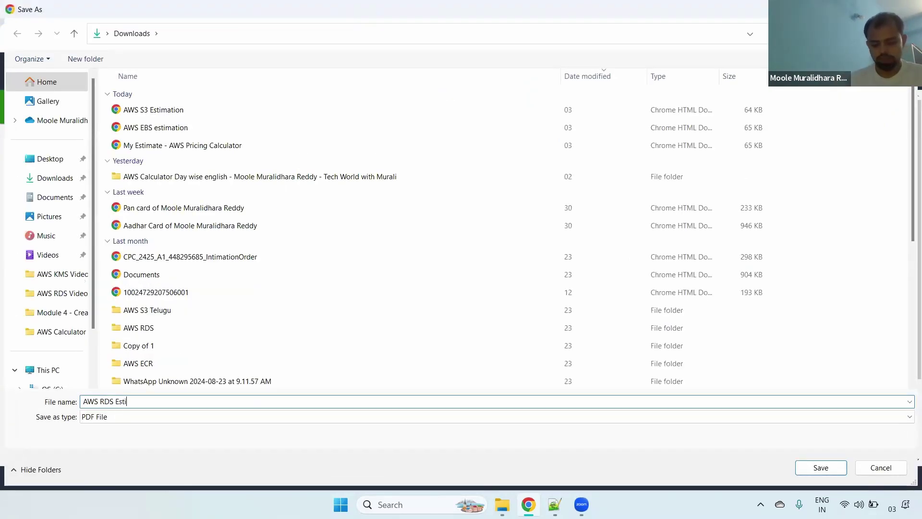
text(mation)
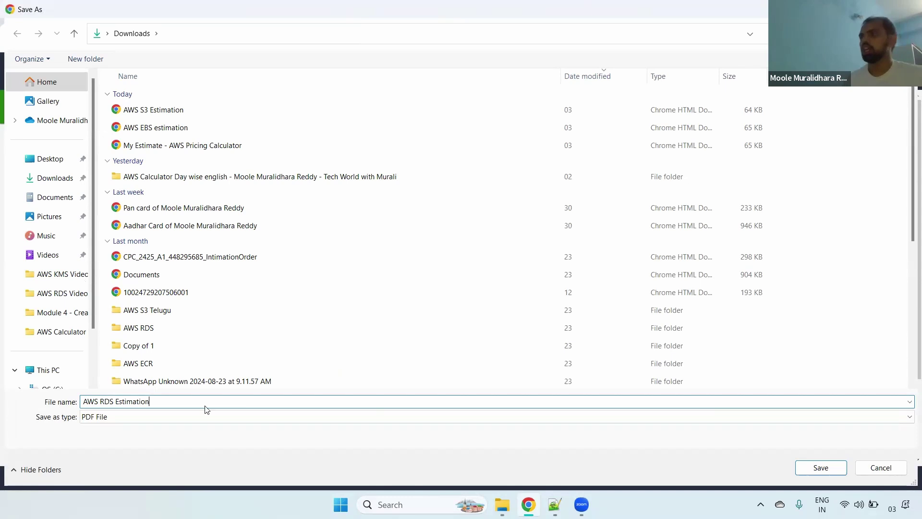
key(Return)
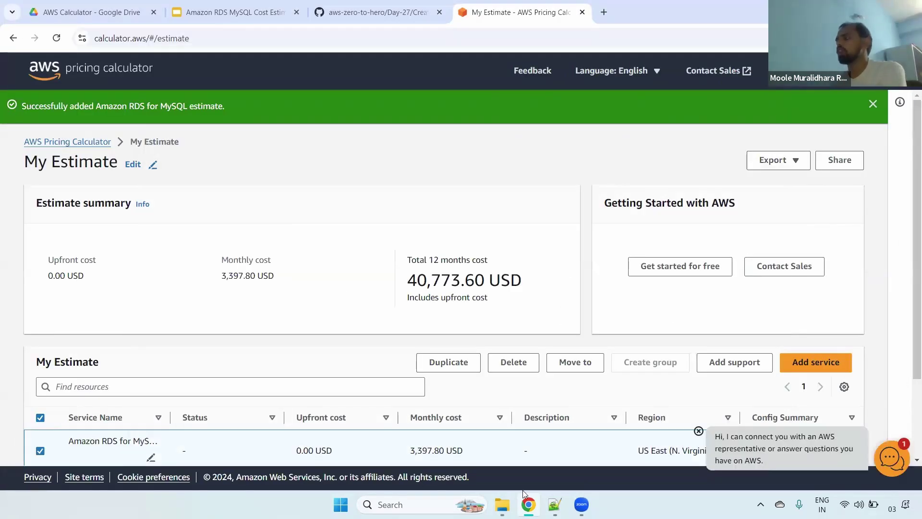
Open the AWS RDS Estimation PDF from the Downloads folder in File Explorer
mouse_move(502, 504)
click(434, 439)
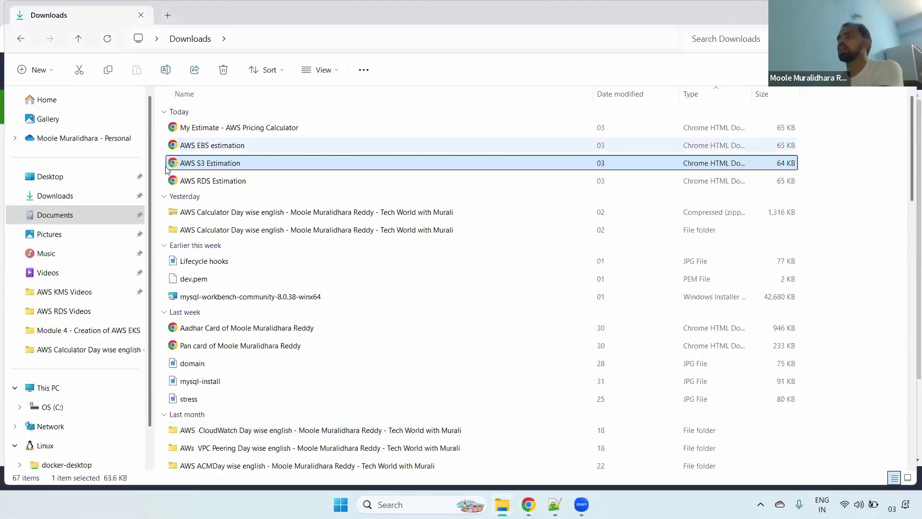
double_click(217, 181)
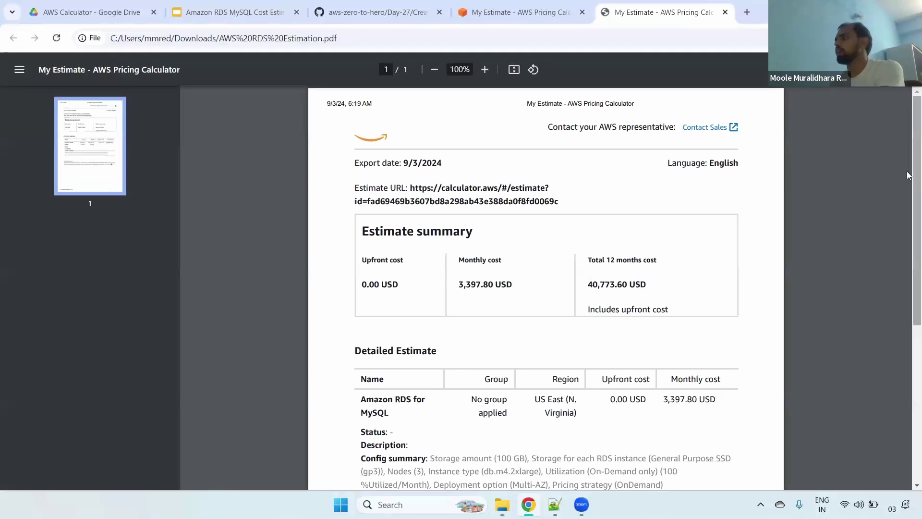
Review the PDF's config summary: storage amount and type, nodes, instance type, utilization, deployment option and pricing strategy
scroll(908, 176, down, 4)
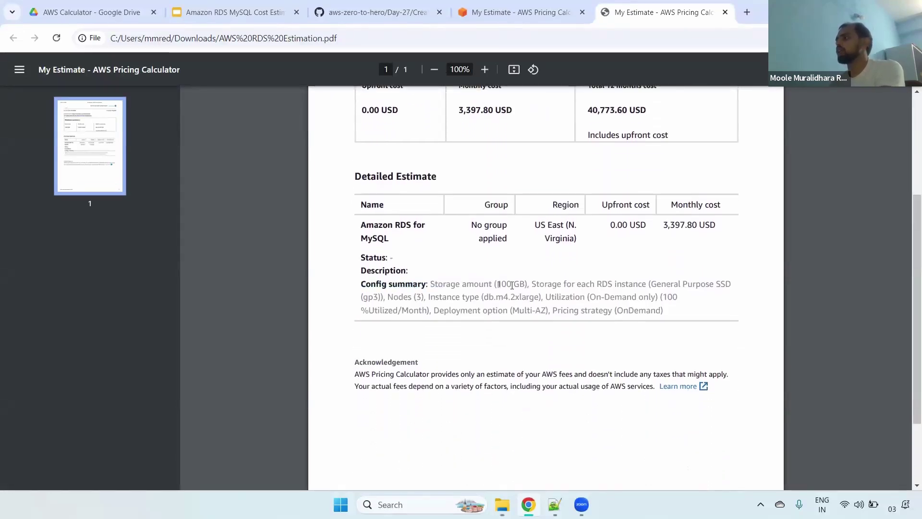
drag(589, 285, 657, 285)
double_click(724, 287)
drag(398, 297, 458, 300)
click(458, 300)
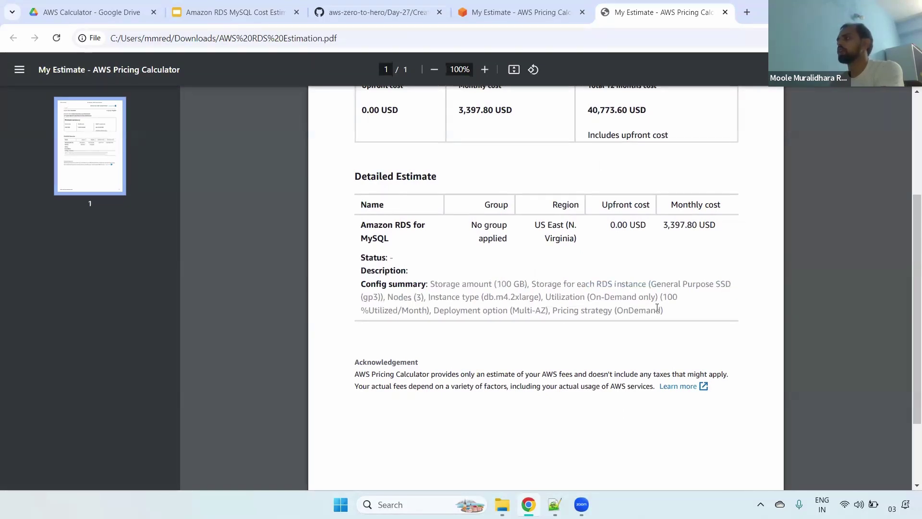
mouse_move(680, 294)
mouse_down()
mouse_move(485, 290)
mouse_move(513, 311)
mouse_move(549, 311)
mouse_up()
double_click(451, 310)
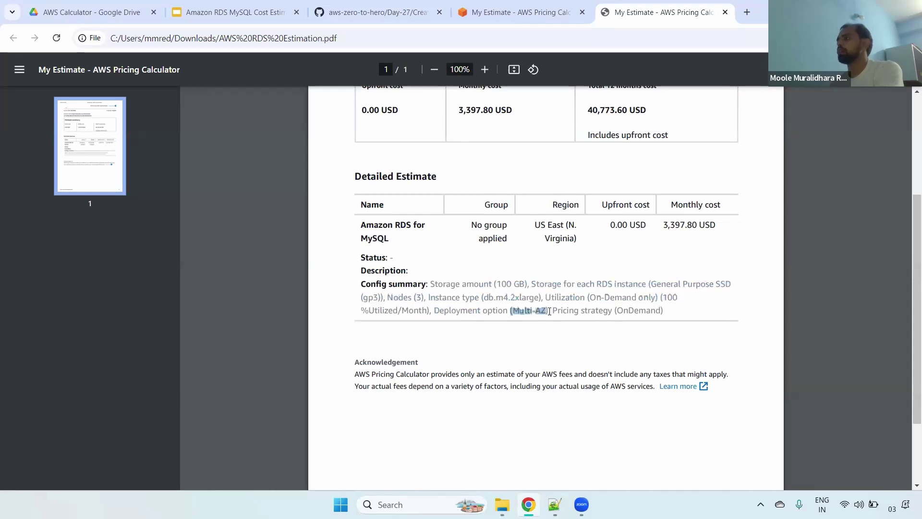
click(583, 310)
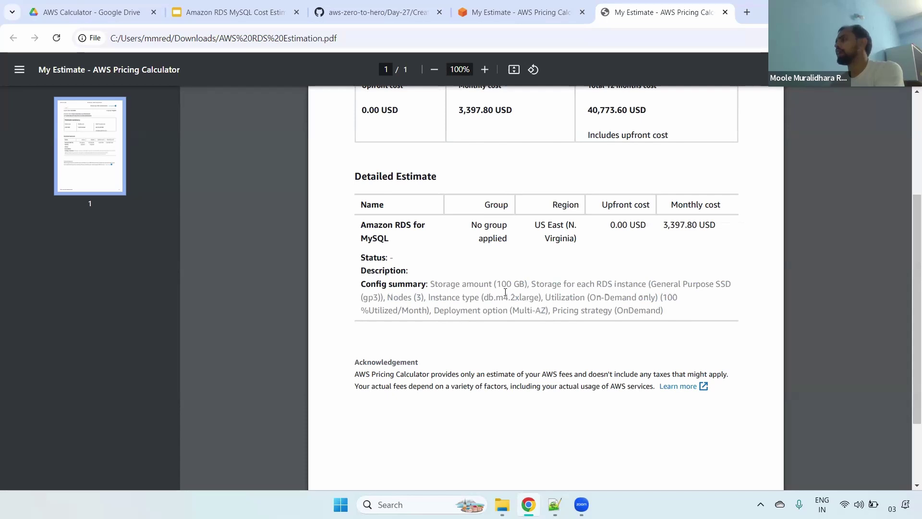
drag(434, 282, 688, 311)
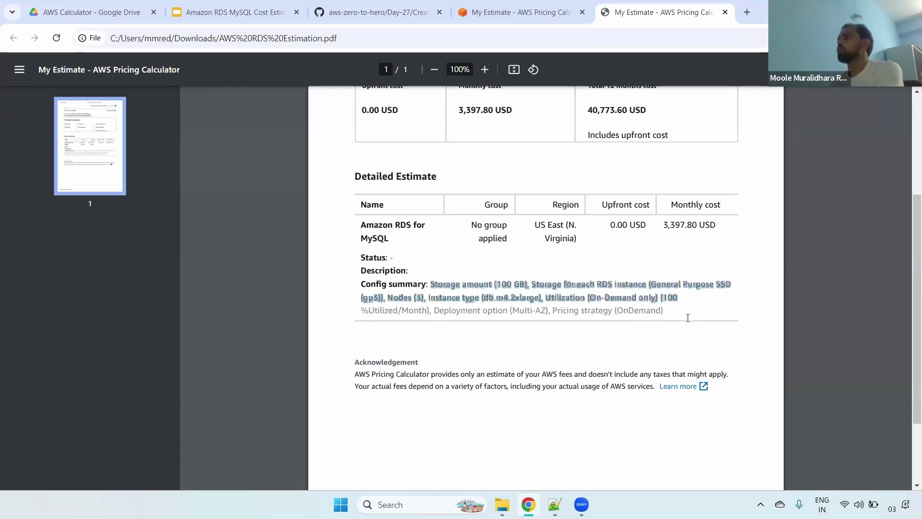
Review the PDF's estimate summary and the Amazon RDS for MySQL entry under Detailed Estimate
click(908, 269)
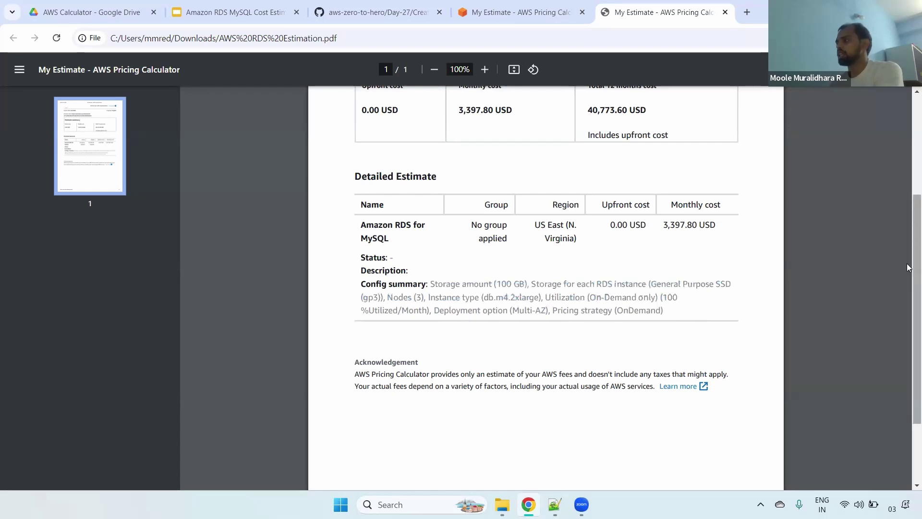
drag(909, 267, 908, 106)
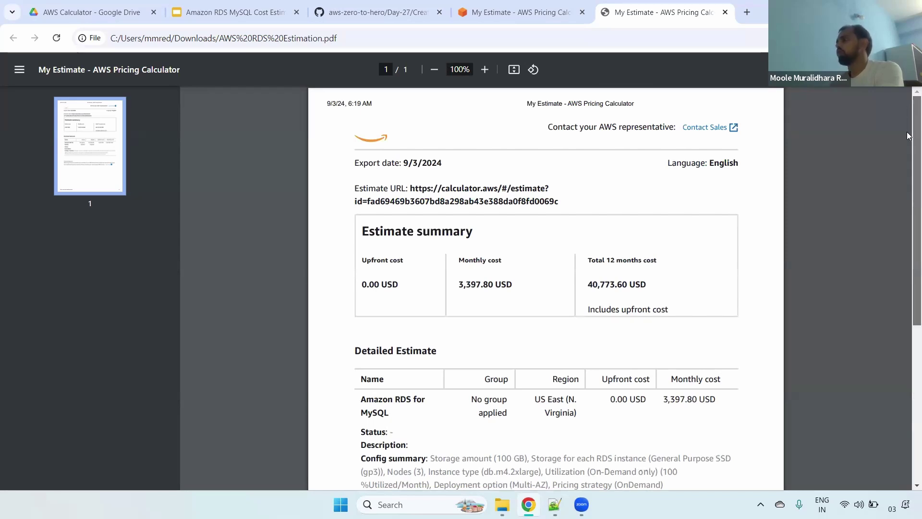
scroll(909, 136, down, 5)
double_click(426, 174)
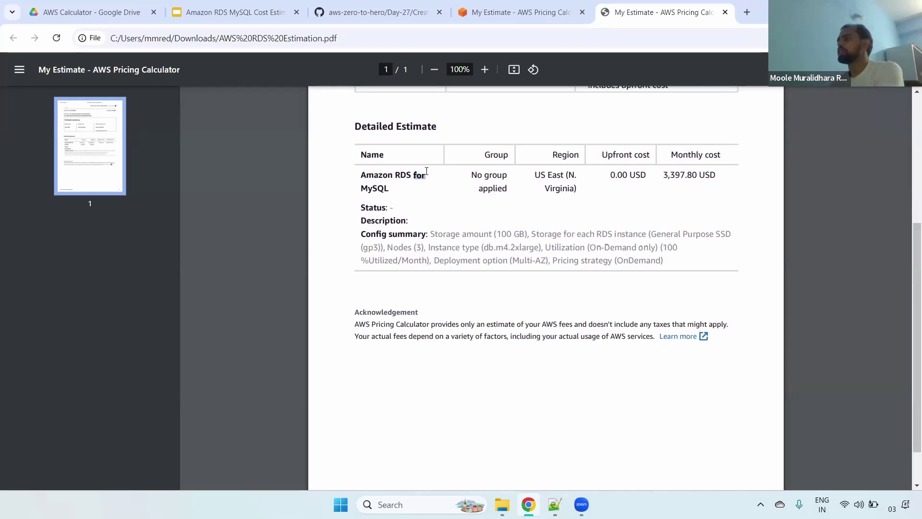
triple_click(427, 171)
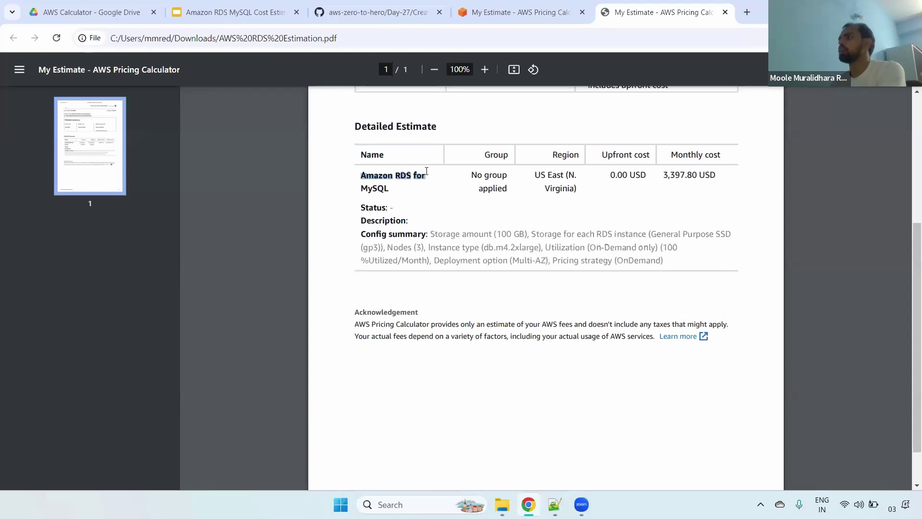
click(504, 4)
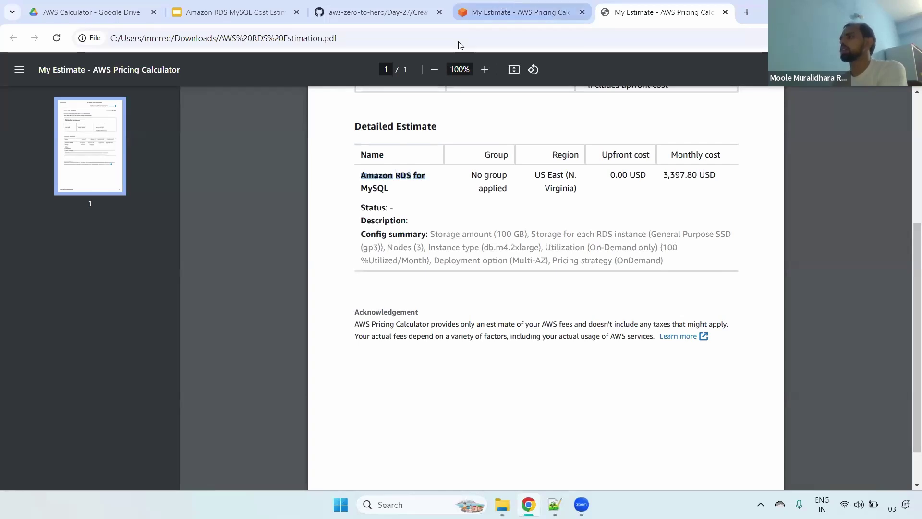
Recheck the Amazon RDS for MySQL request on GitHub against the estimate in AWS Pricing Calculator
click(373, 6)
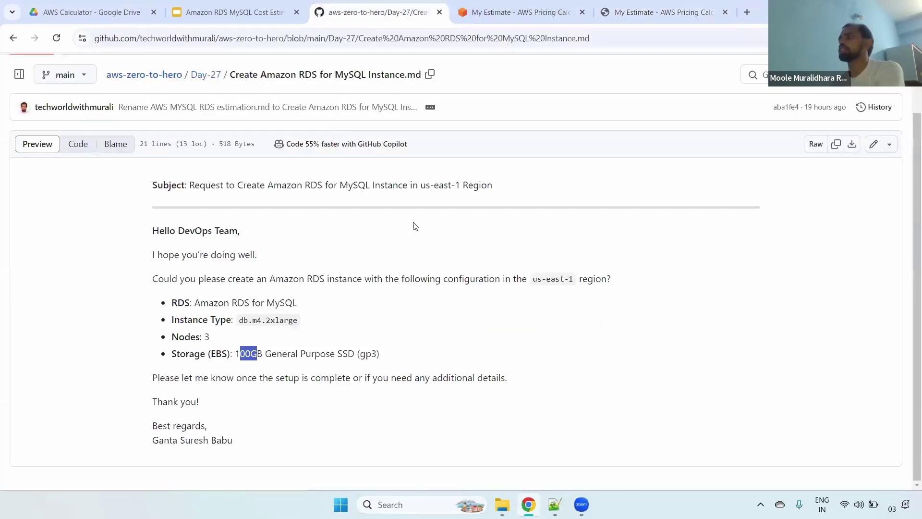
click(595, 271)
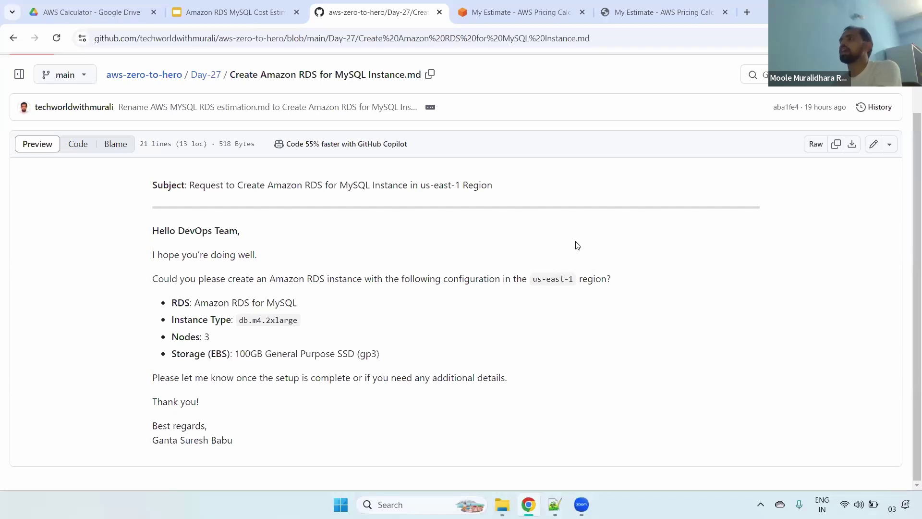
click(514, 12)
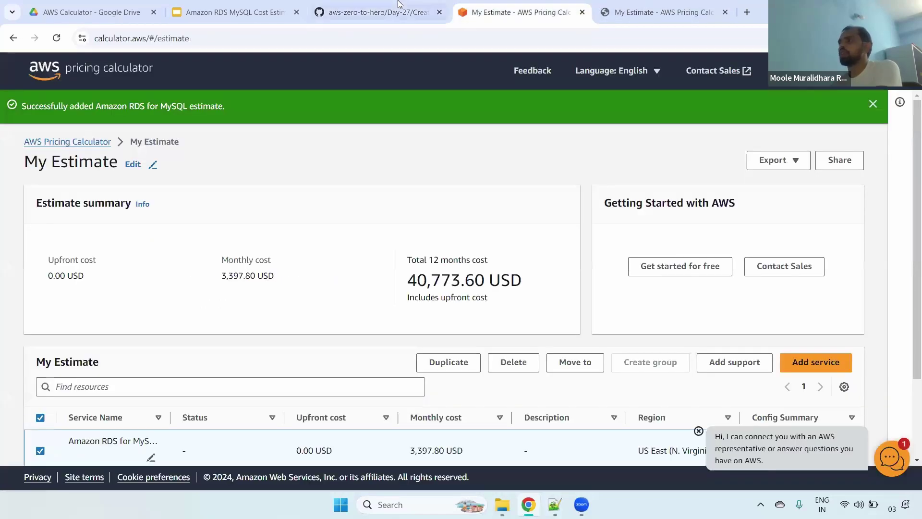
click(398, 6)
click(235, 12)
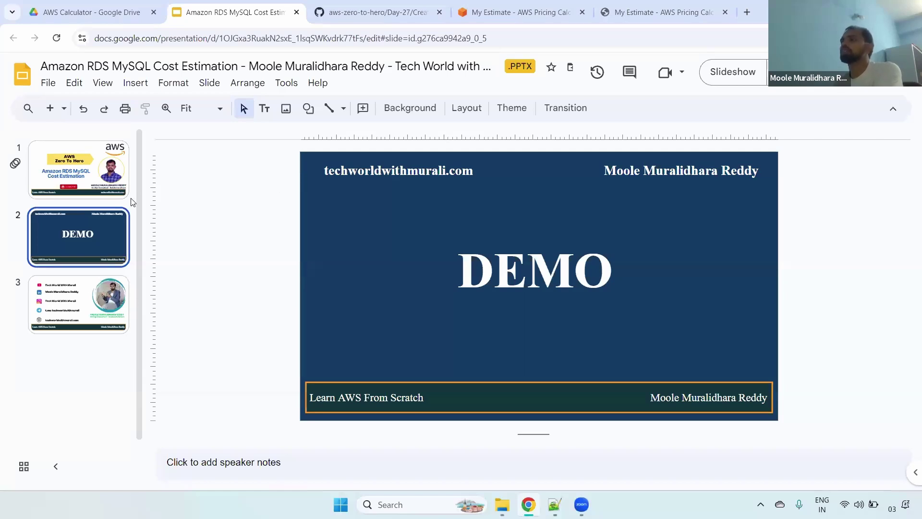
Review the requested instance type in the GitHub request for the Amazon RDS for MySQL instance
click(377, 12)
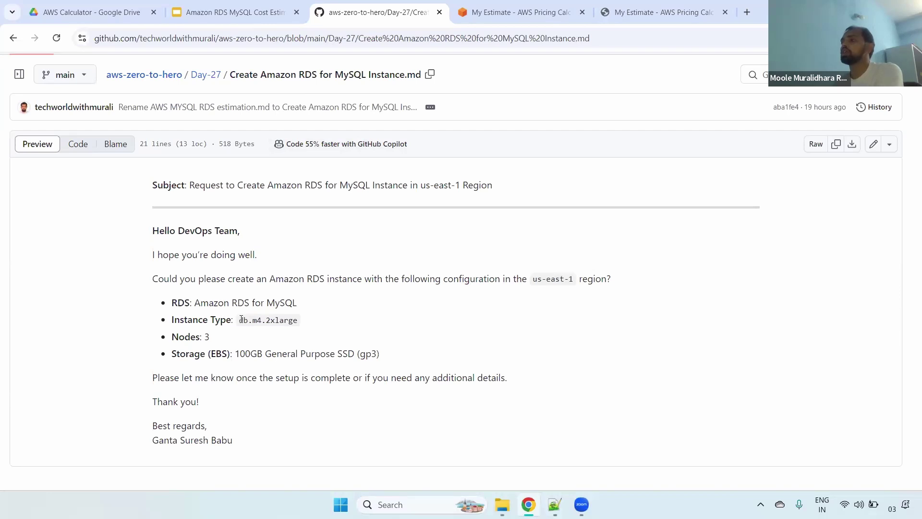
drag(239, 319, 300, 320)
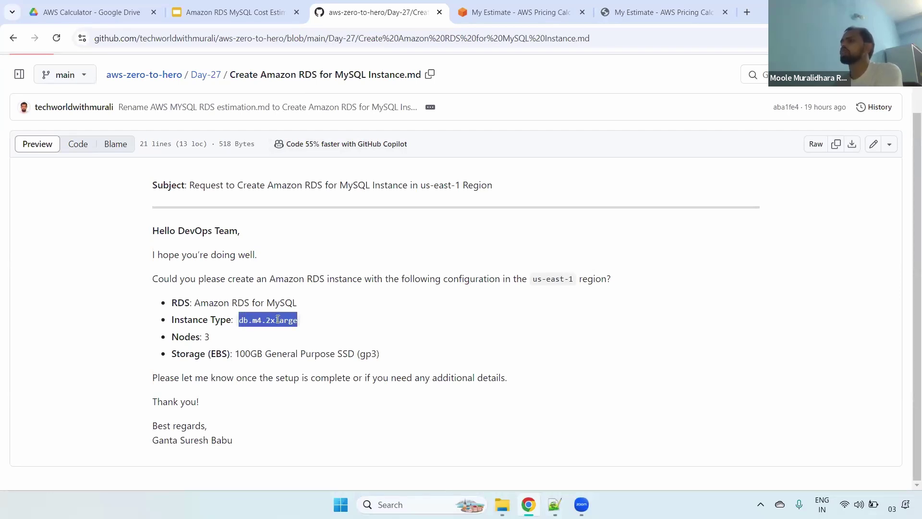
triple_click(277, 319)
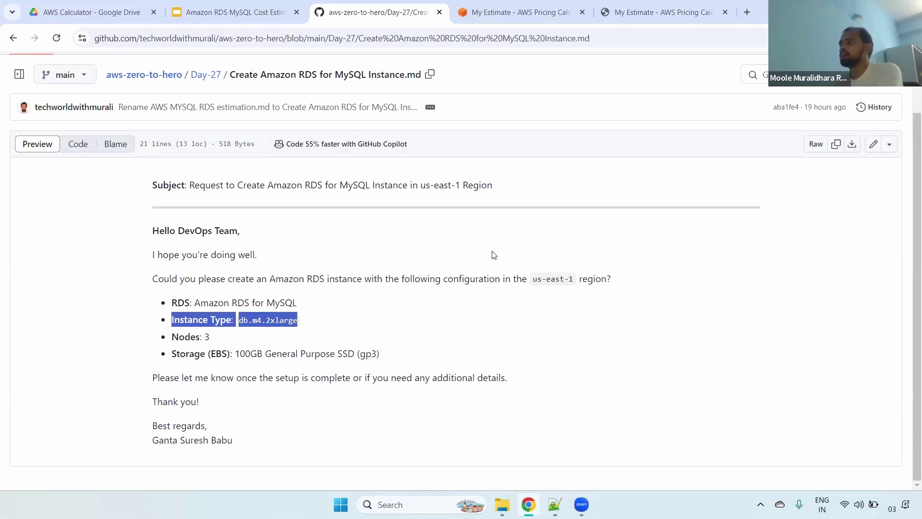
double_click(228, 317)
double_click(241, 318)
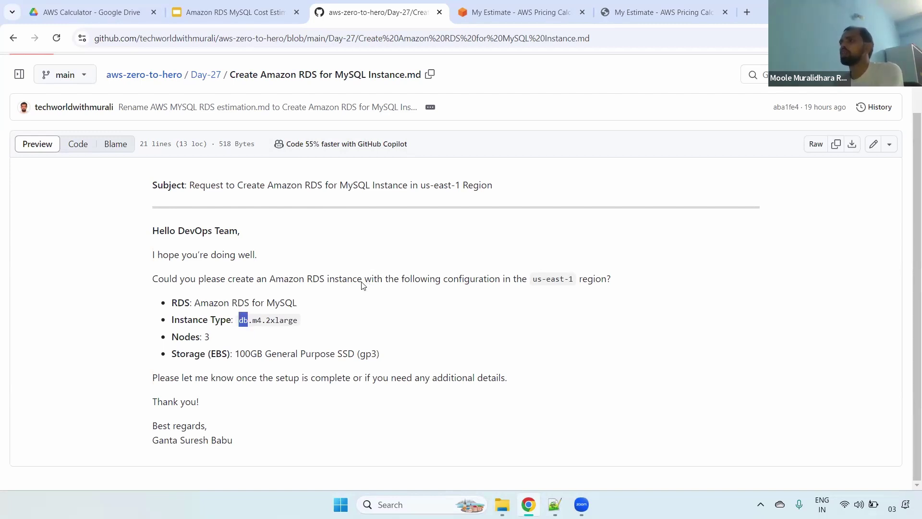
drag(240, 319, 304, 318)
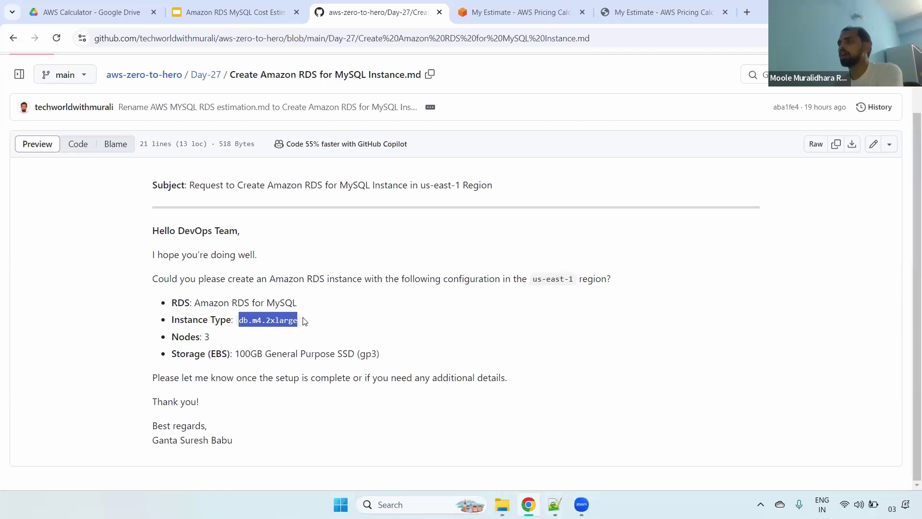
click(337, 317)
Show the closing social-links slide of the Amazon RDS MySQL Cost Estimation presentation
click(268, 6)
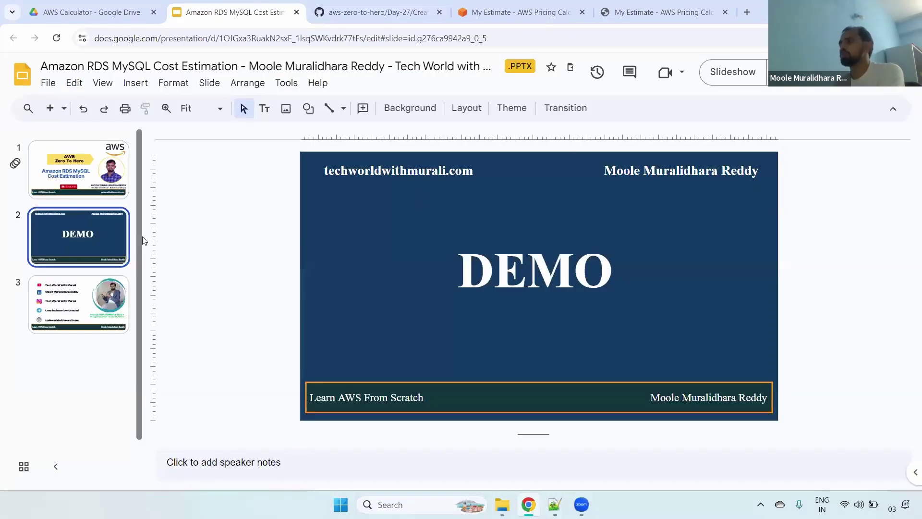
click(96, 300)
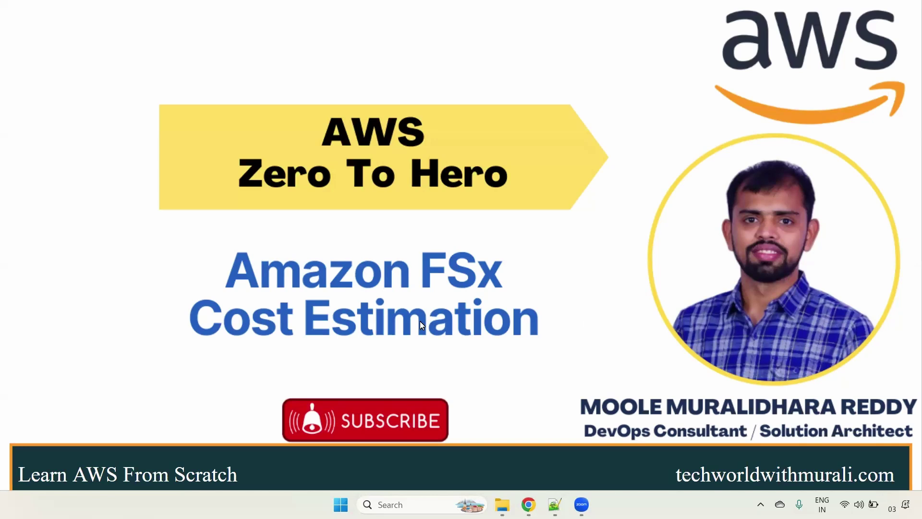
Present the Amazon FSx Cost Estimation slideshow from its title slide to the DEMO slide and exit it
click(602, 332)
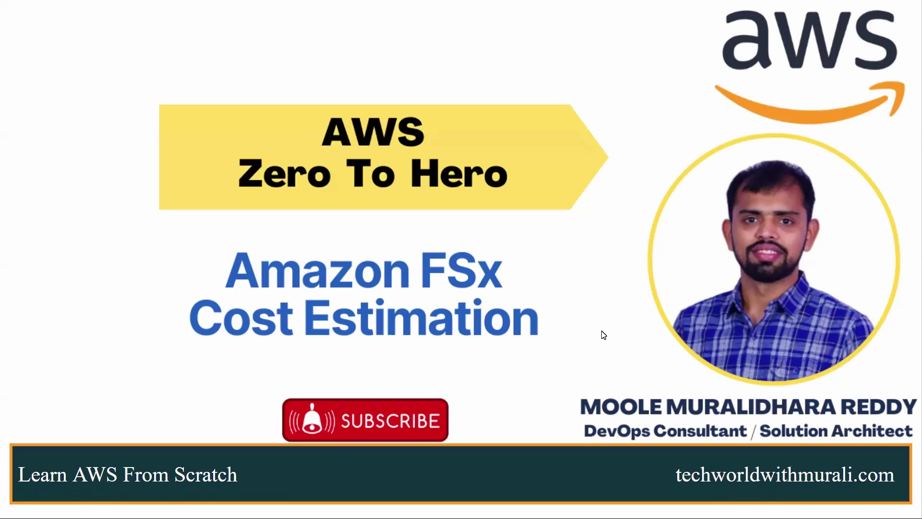
key(Right)
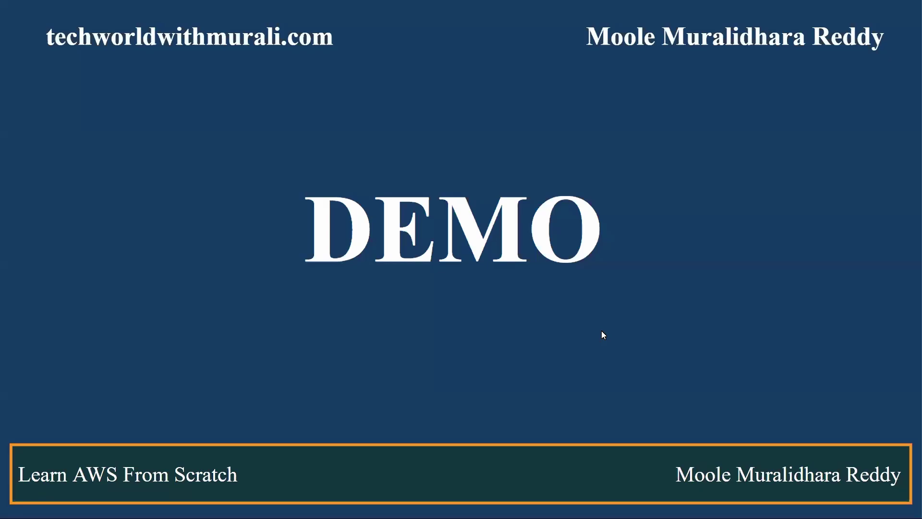
key(Escape)
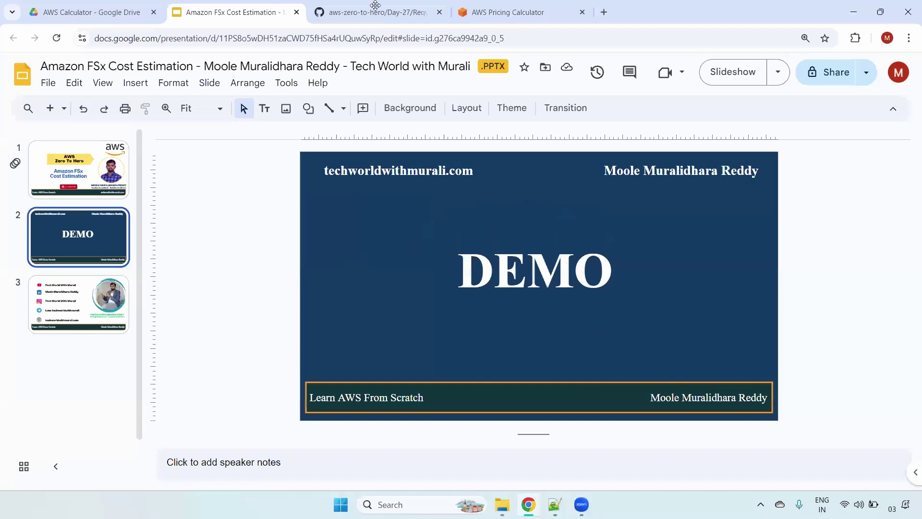
Read the Amazon FSx for Windows File Server request on GitHub: service name, deployment type, storage type and storage size
key(ctrl+Tab)
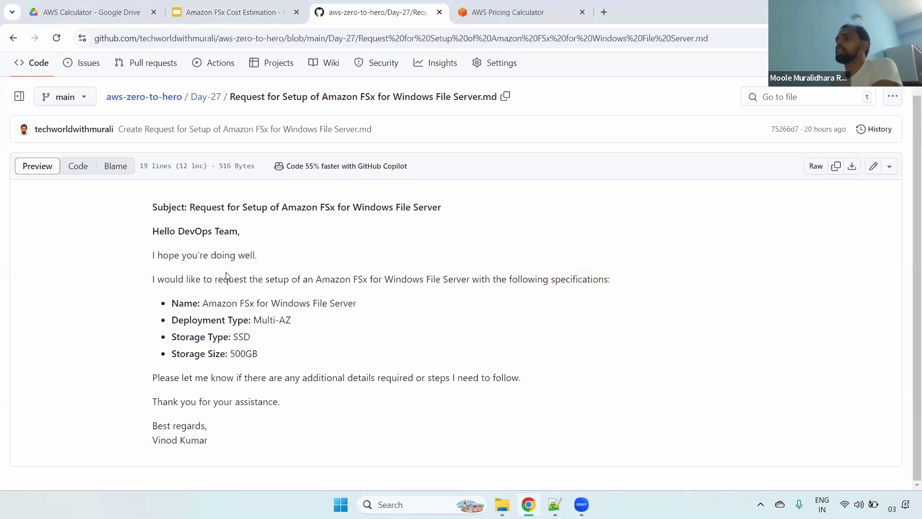
drag(228, 279, 620, 273)
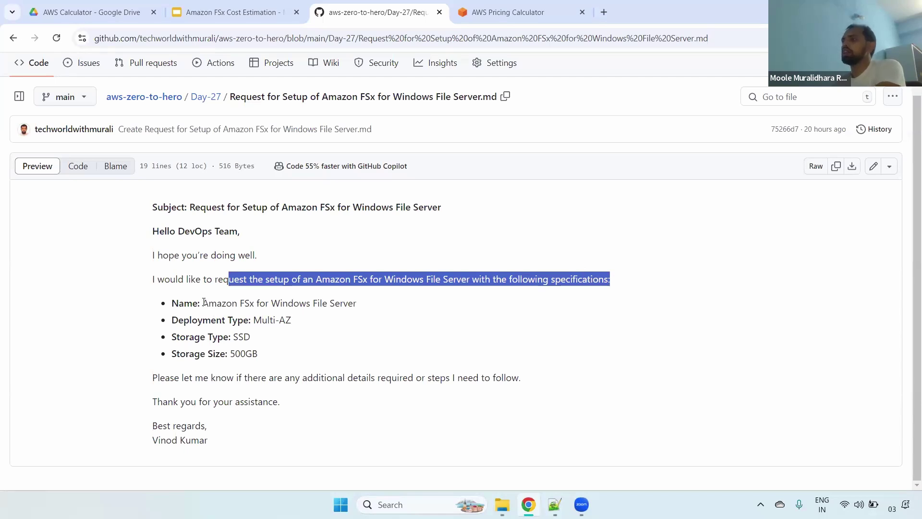
drag(202, 303, 379, 307)
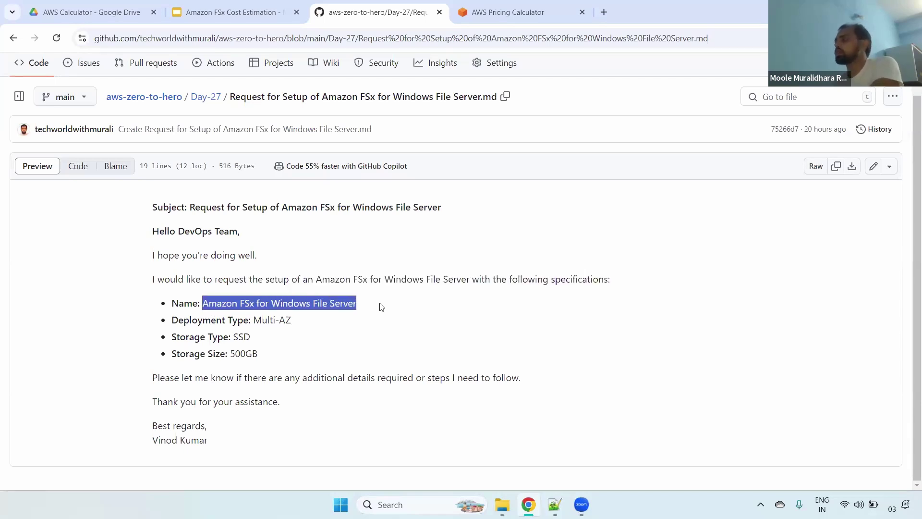
drag(254, 320, 321, 325)
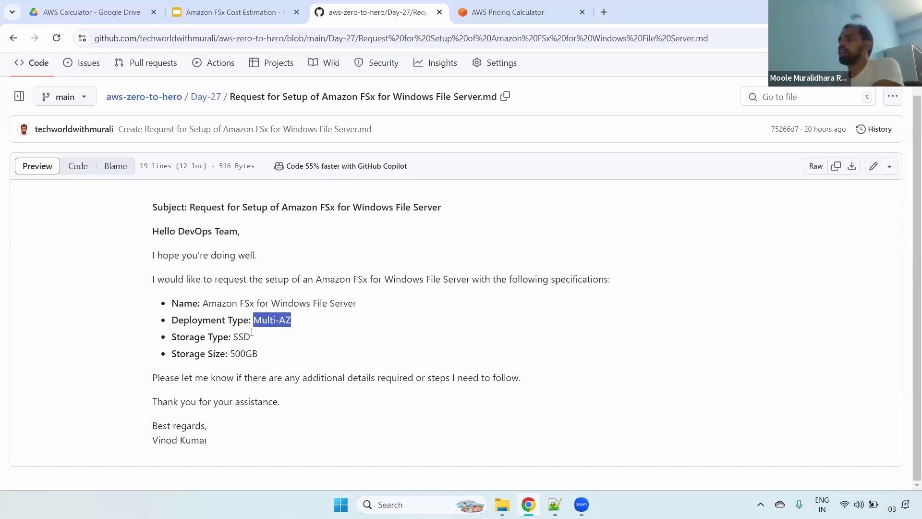
double_click(184, 338)
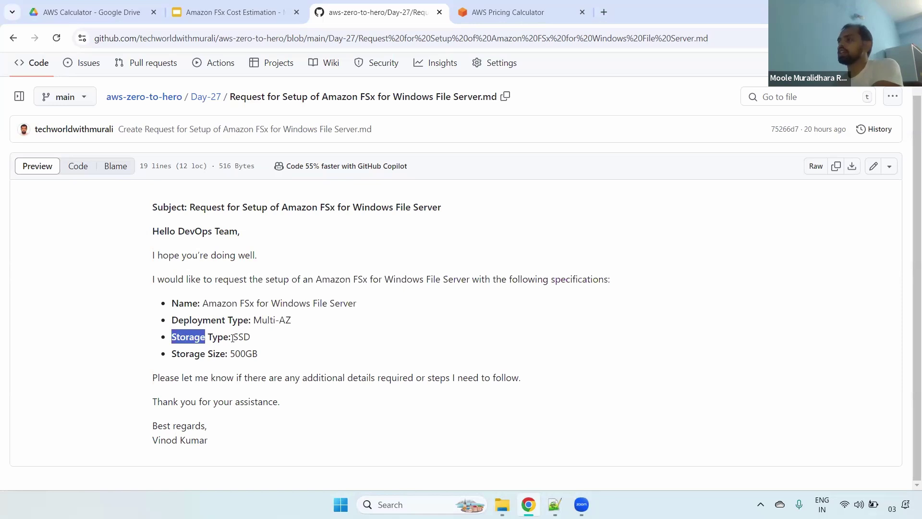
drag(231, 337, 272, 336)
drag(177, 354, 278, 358)
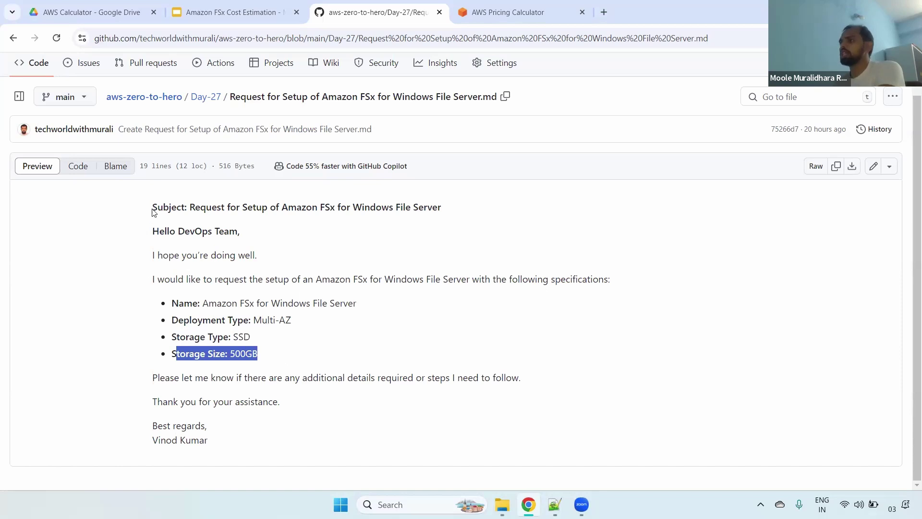
Reread the full FSx request message from subject to sign-off, including its specification list
drag(152, 206, 245, 443)
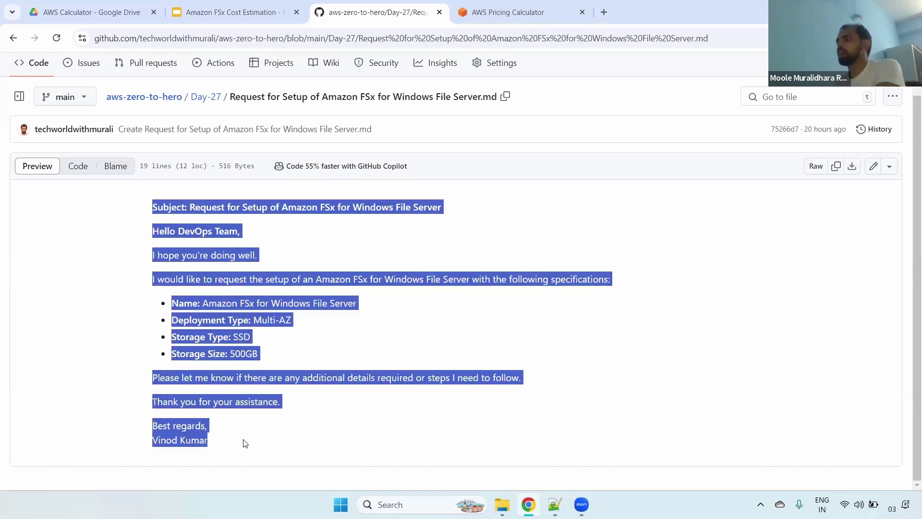
triple_click(195, 440)
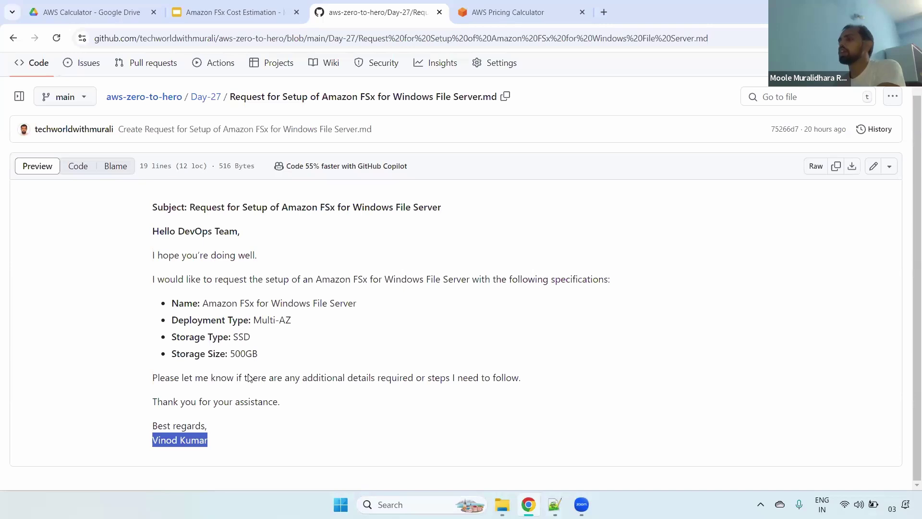
click(102, 402)
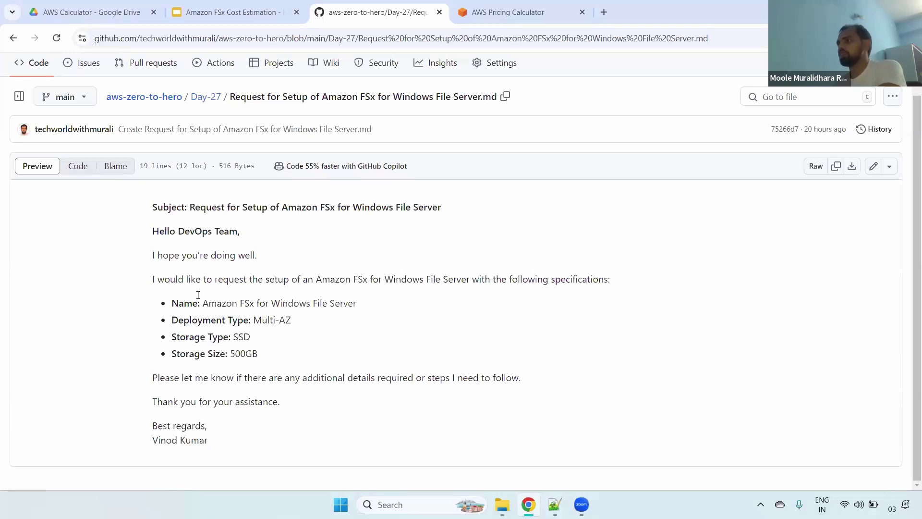
drag(153, 254, 274, 427)
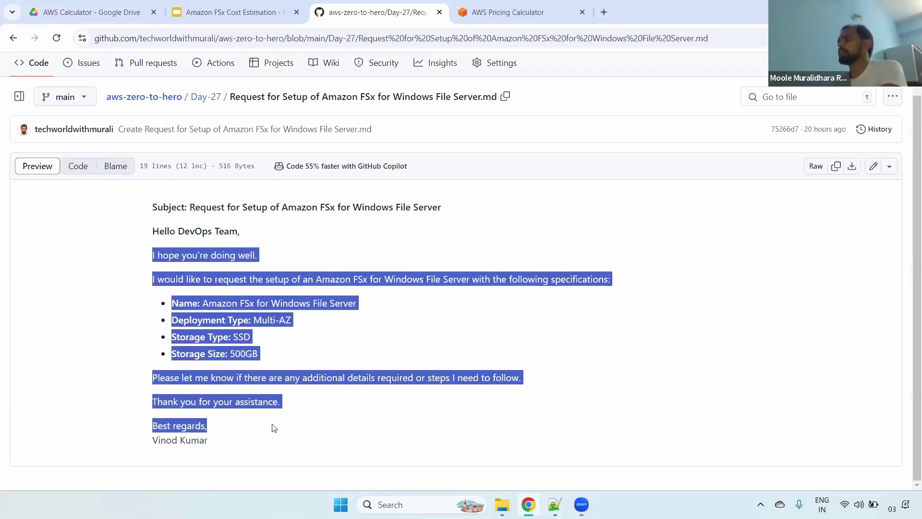
triple_click(268, 272)
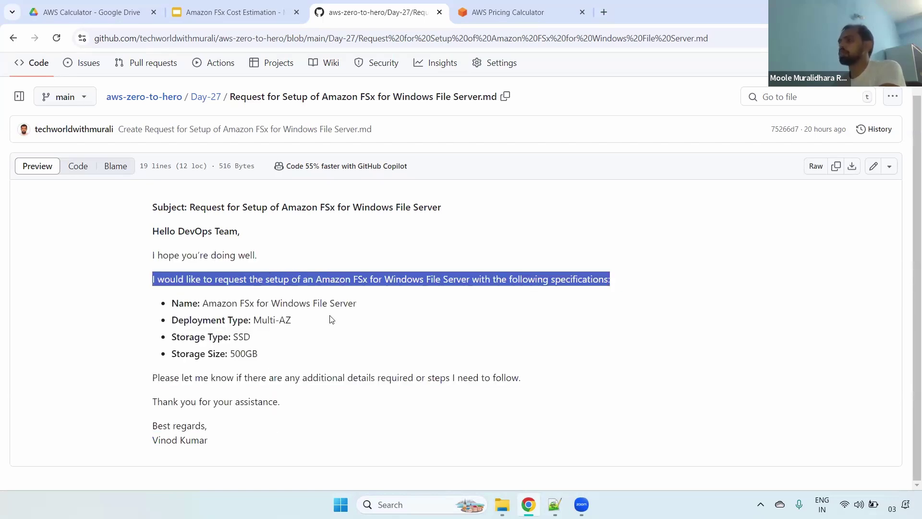
double_click(178, 426)
click(179, 426)
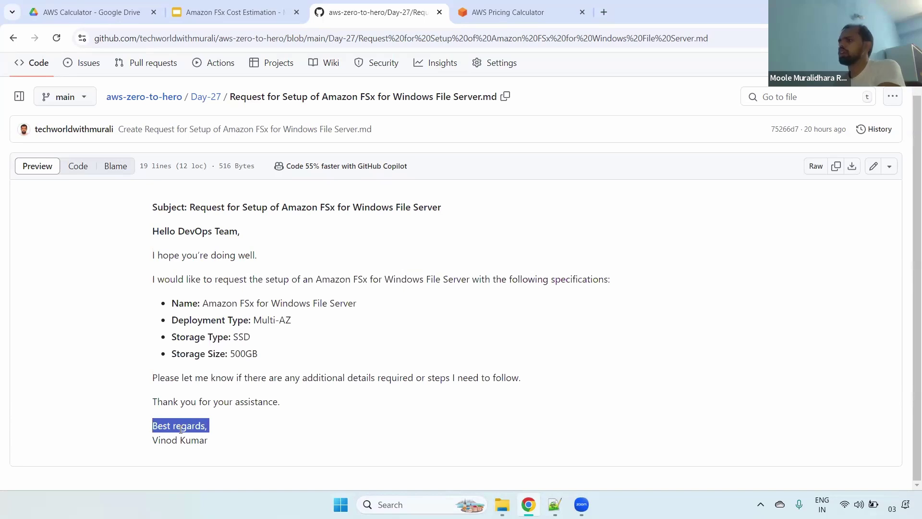
drag(165, 302, 278, 348)
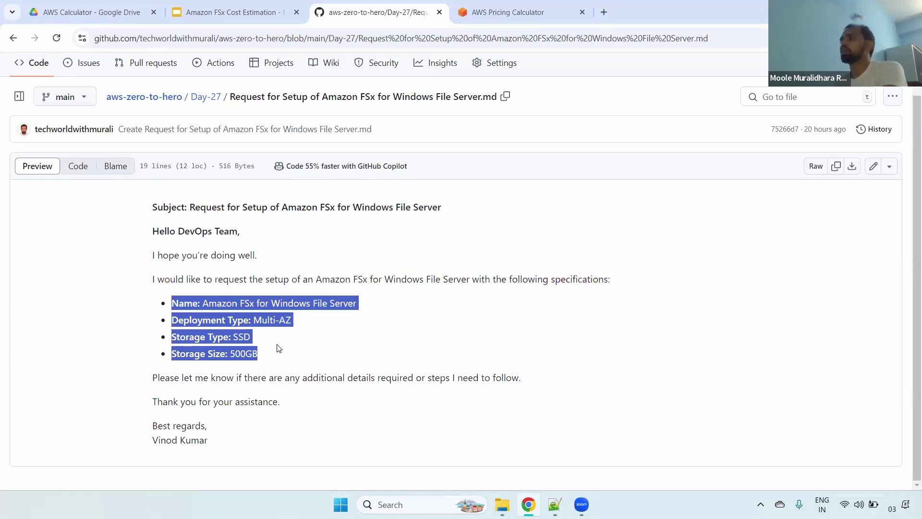
triple_click(213, 335)
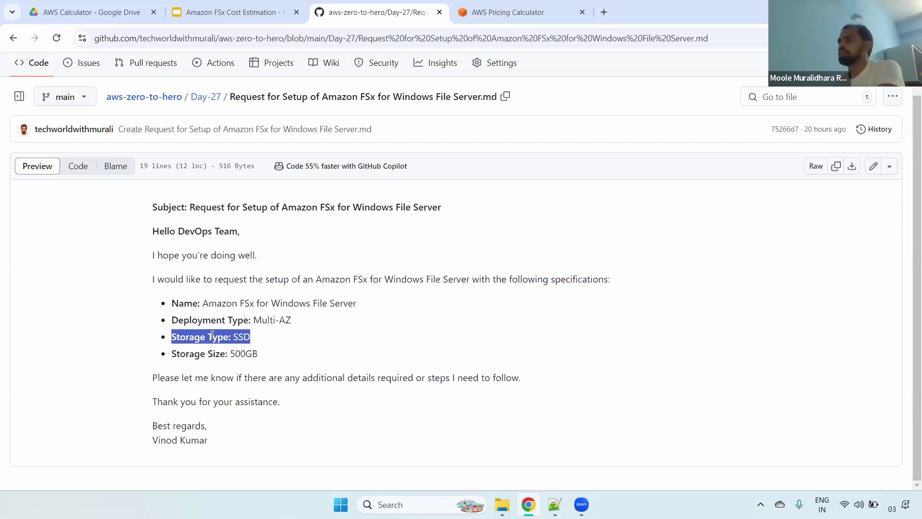
Open AWS Pricing Calculator from the Google search results for "aws calculator"
click(552, 6)
click(129, 31)
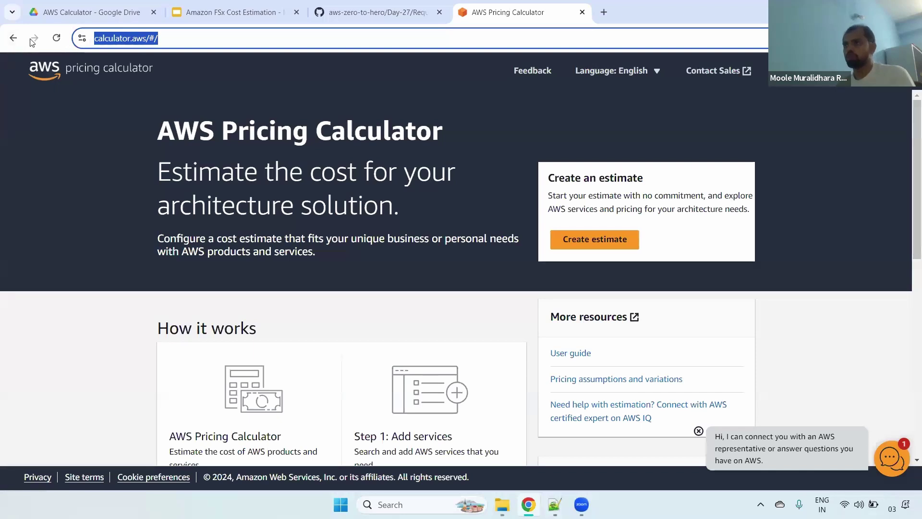
click(13, 38)
triple_click(218, 83)
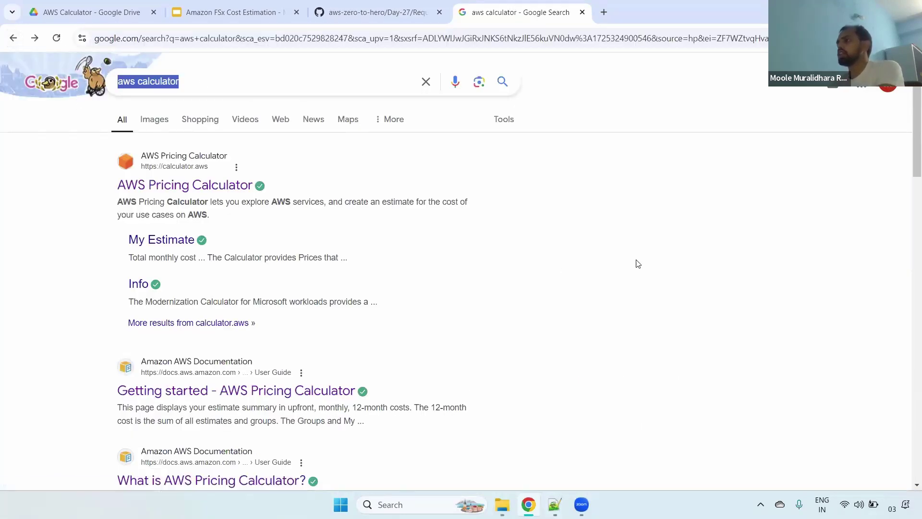
click(155, 83)
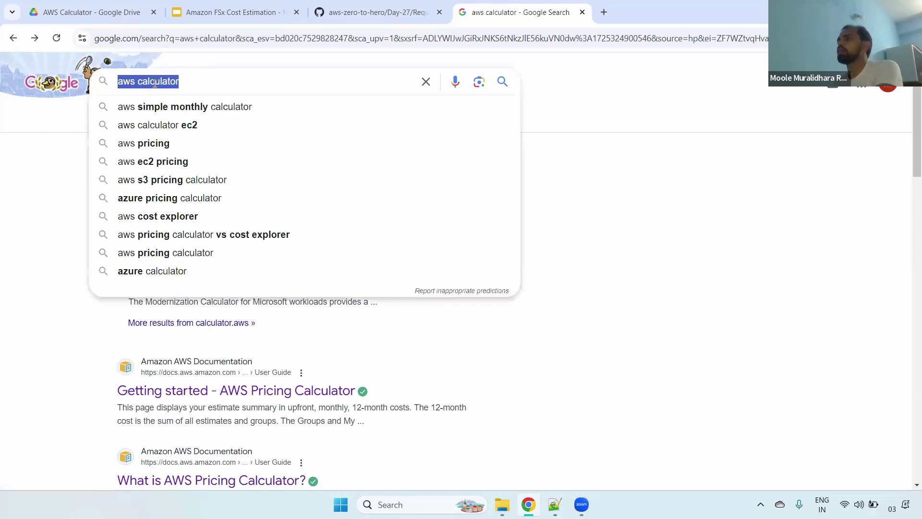
click(635, 245)
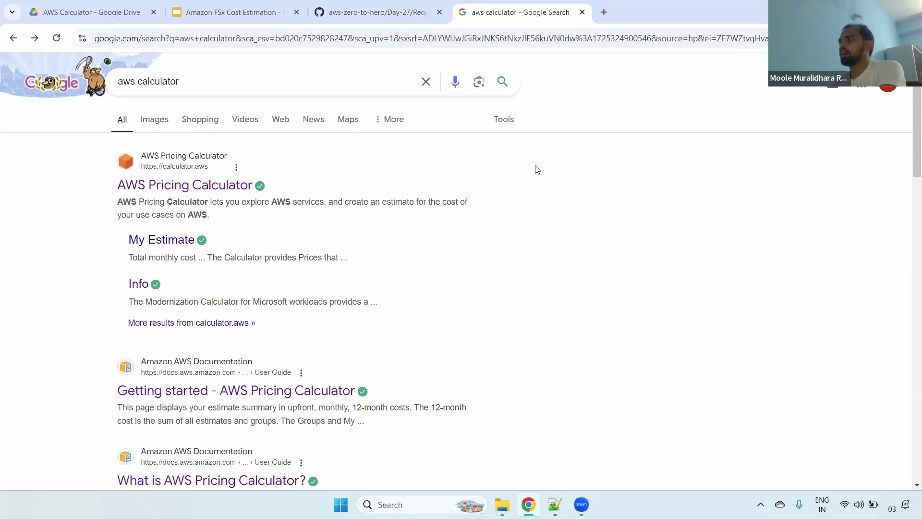
click(176, 186)
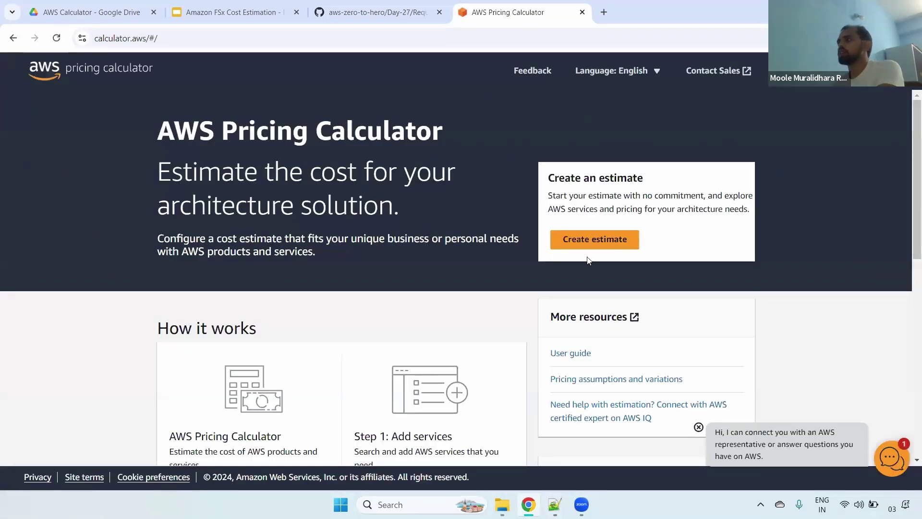
Start a new estimate and check the location type and Region selections on the Add service page
click(607, 241)
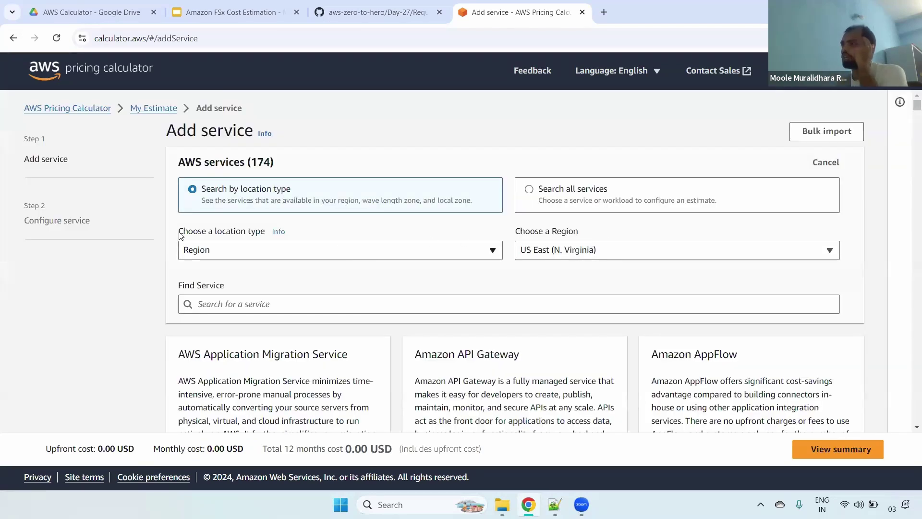
drag(181, 235, 246, 235)
drag(520, 232, 613, 243)
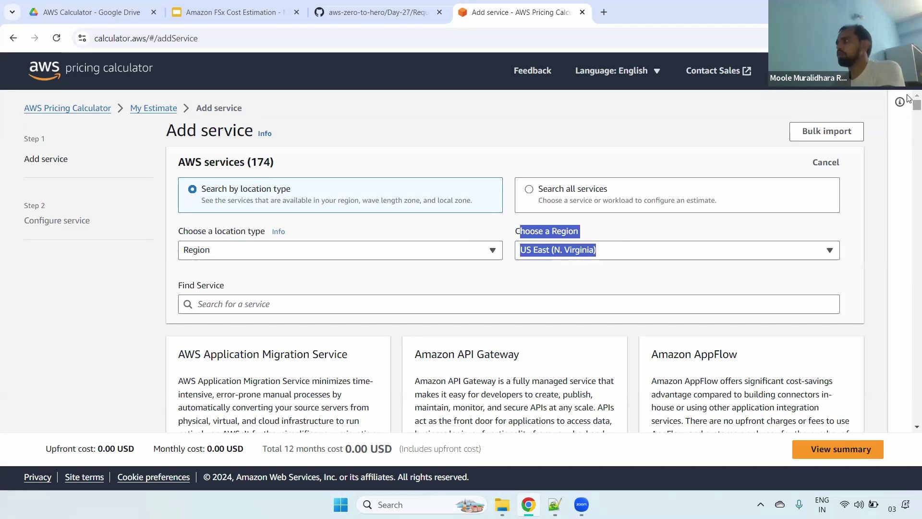
Search the services for "fsx" and start configuring Amazon FSx for Windows File Server
scroll(339, 211, down, 1)
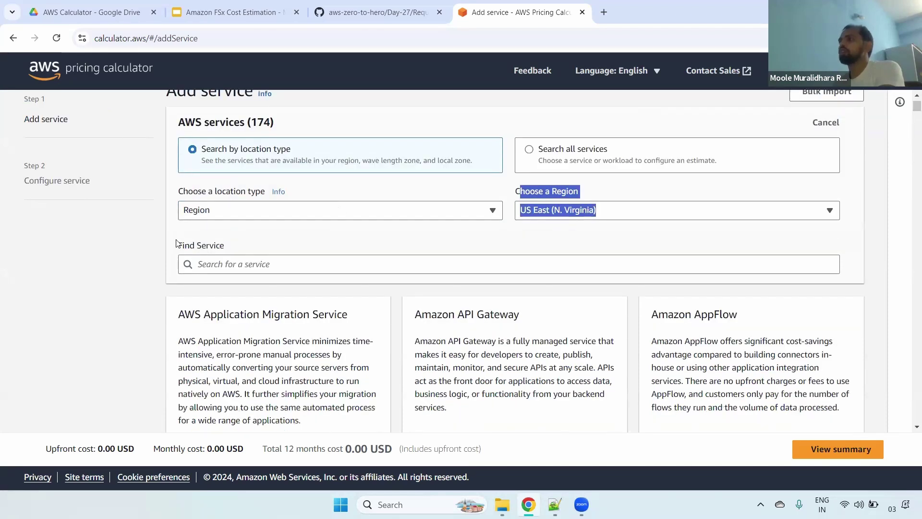
drag(178, 244, 254, 247)
click(250, 272)
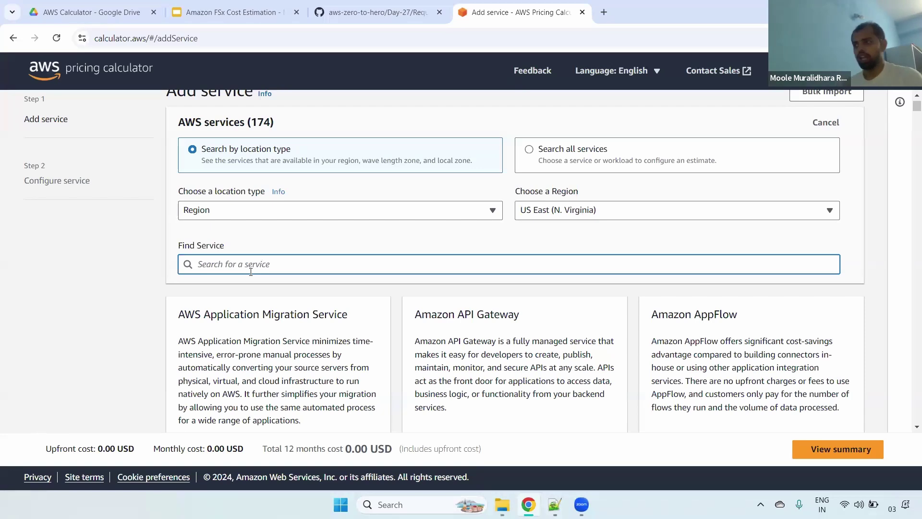
text(fsx)
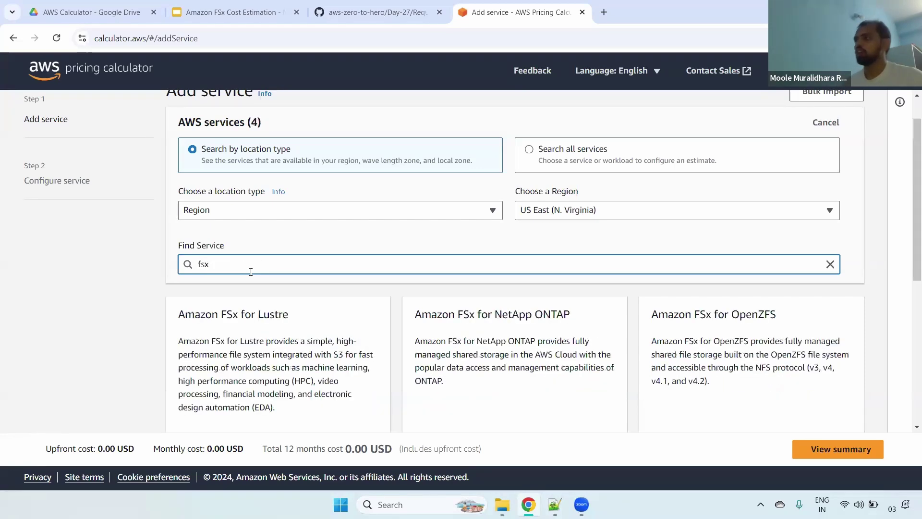
drag(178, 311, 317, 328)
drag(494, 313, 533, 319)
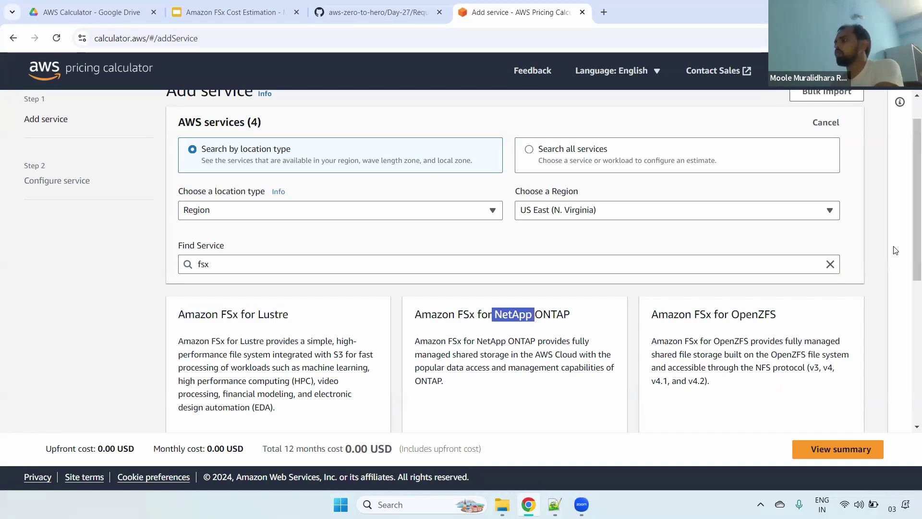
scroll(909, 209, down, 5)
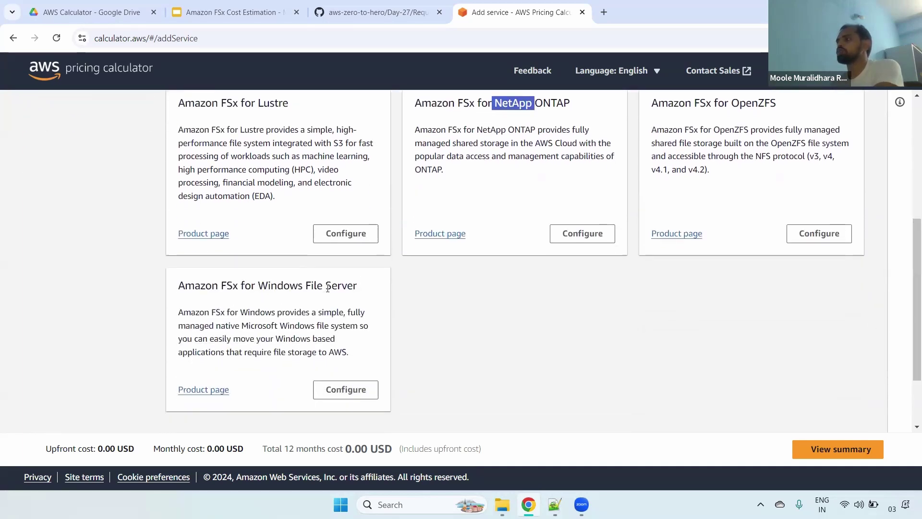
drag(256, 285, 363, 290)
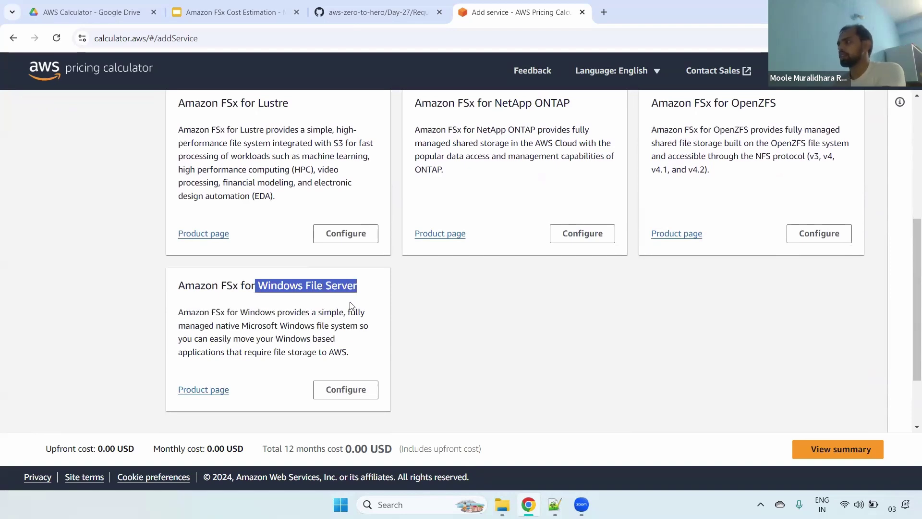
click(365, 392)
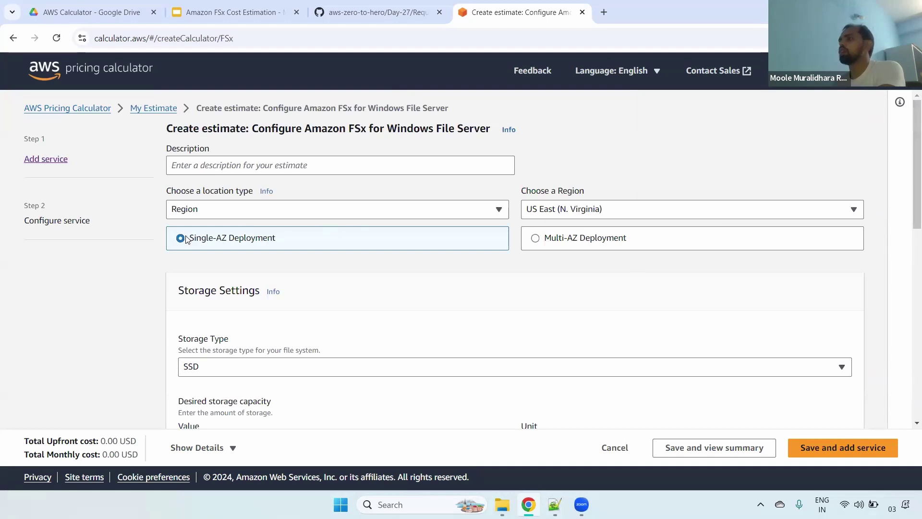
Choose Multi-AZ Deployment for the file system and select SSD as the storage type
drag(187, 240, 297, 242)
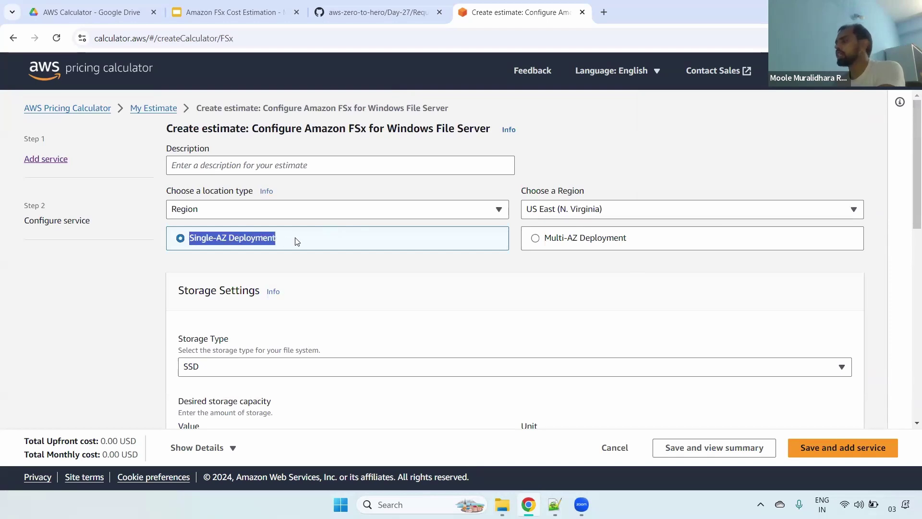
click(547, 247)
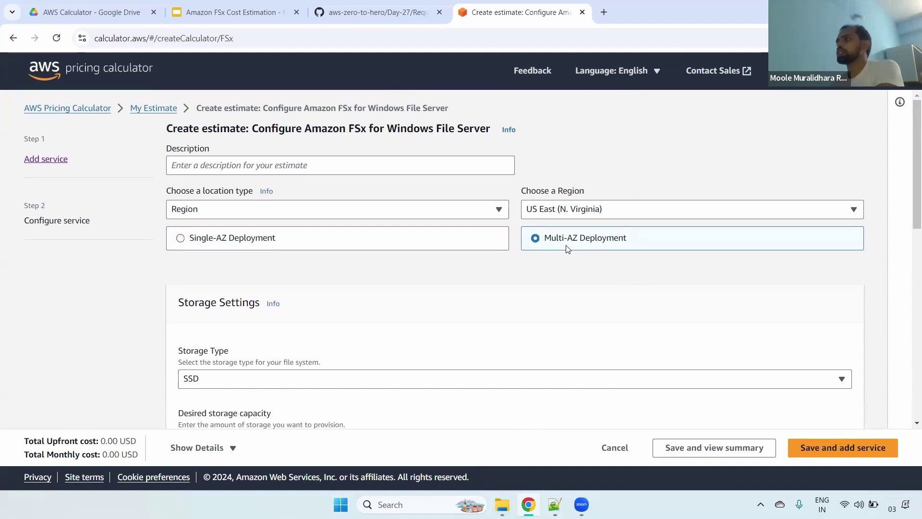
drag(550, 241, 646, 243)
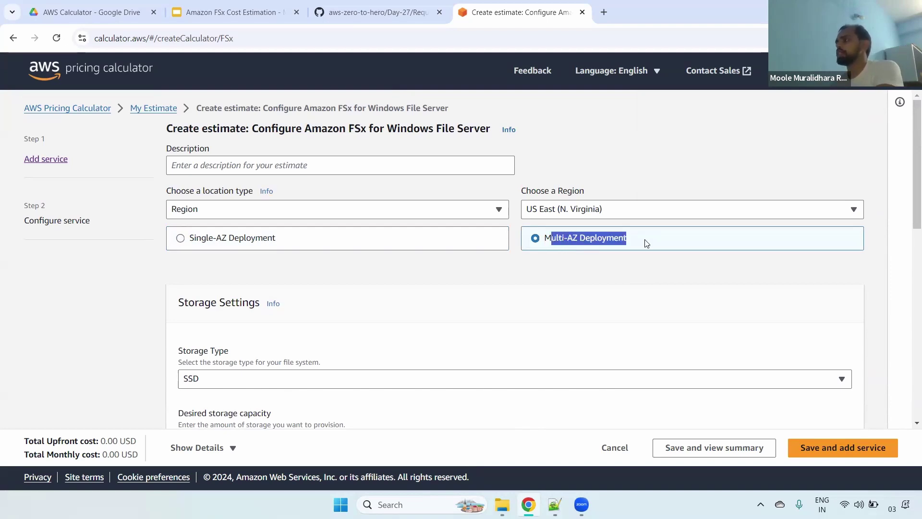
double_click(609, 243)
drag(909, 175, 909, 222)
drag(183, 227, 265, 240)
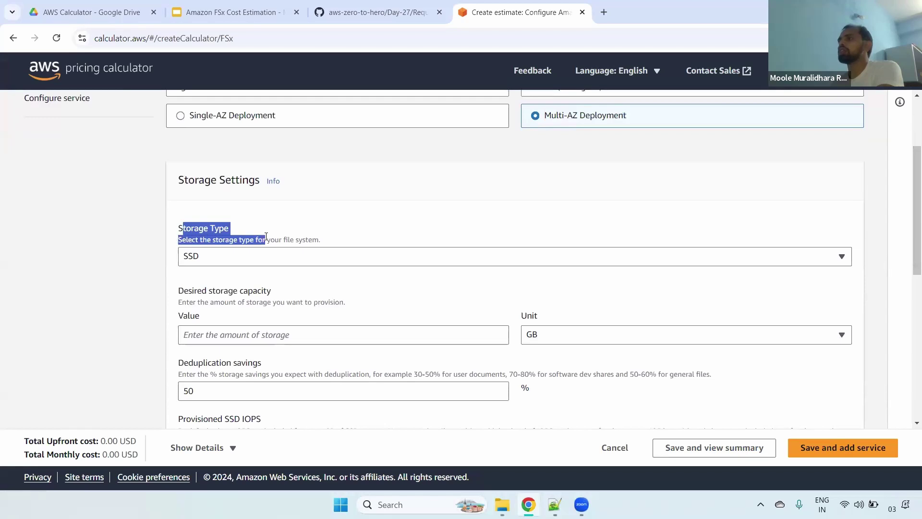
click(253, 257)
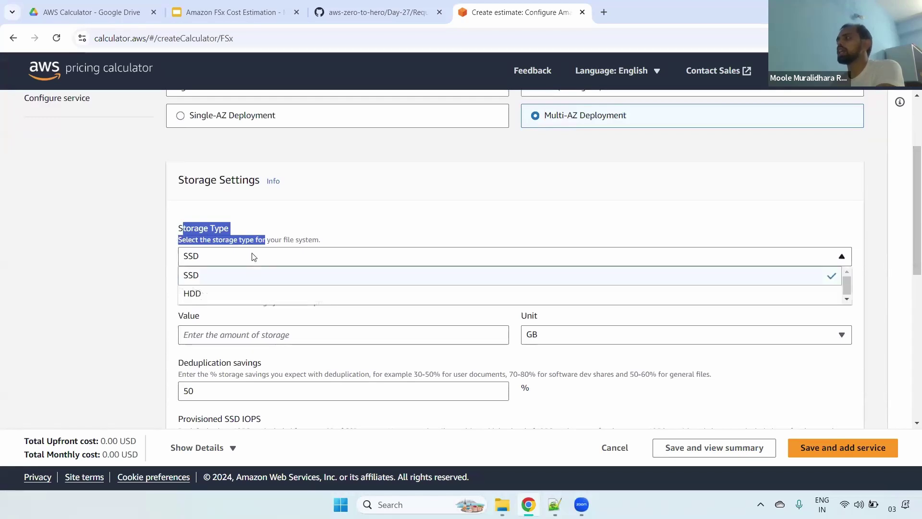
click(213, 279)
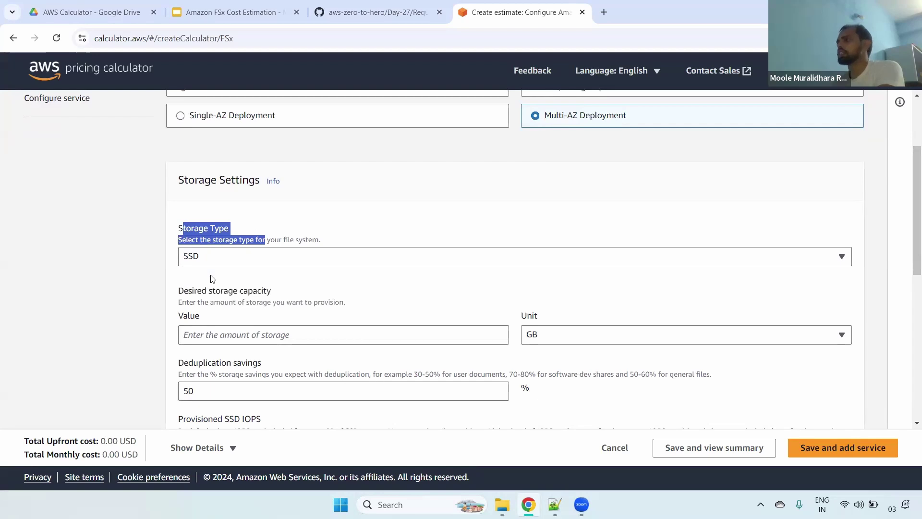
Set the desired storage capacity to 500 GB and check it against the storage size in the GitHub request
scroll(907, 244, down, 2)
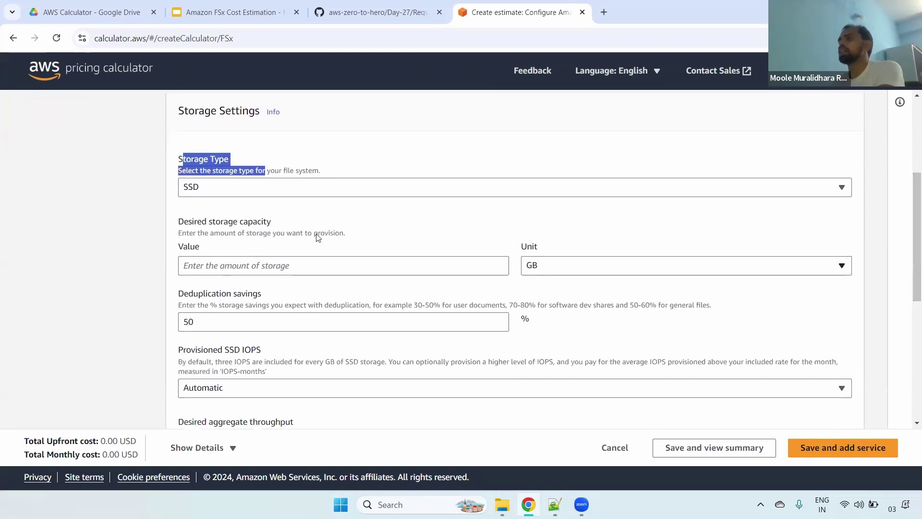
drag(174, 225, 294, 225)
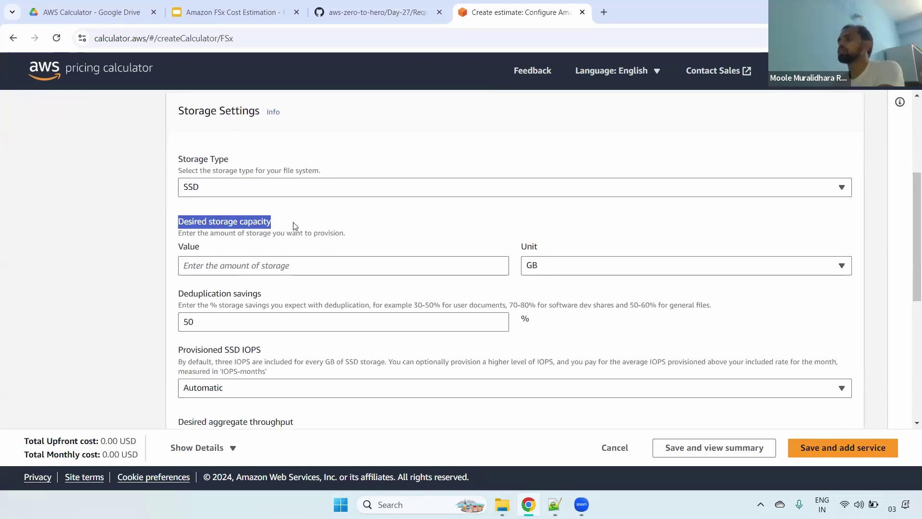
click(241, 265)
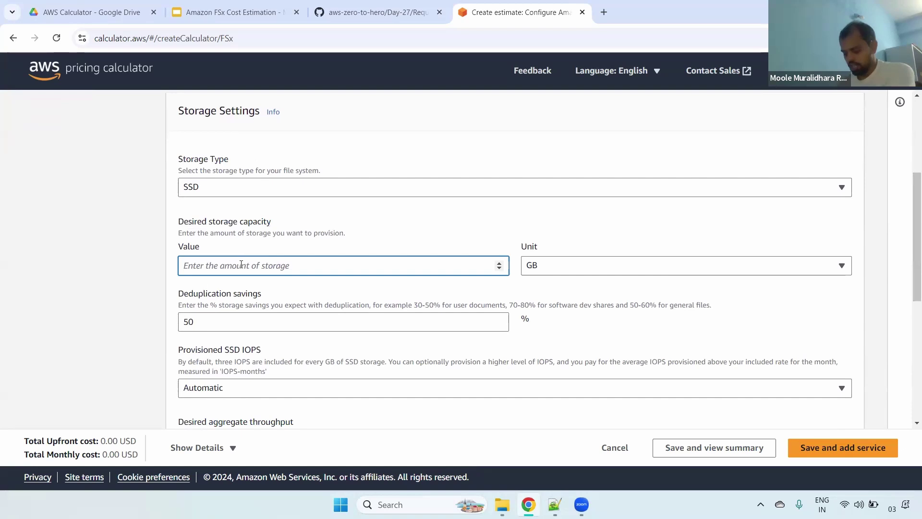
text(500)
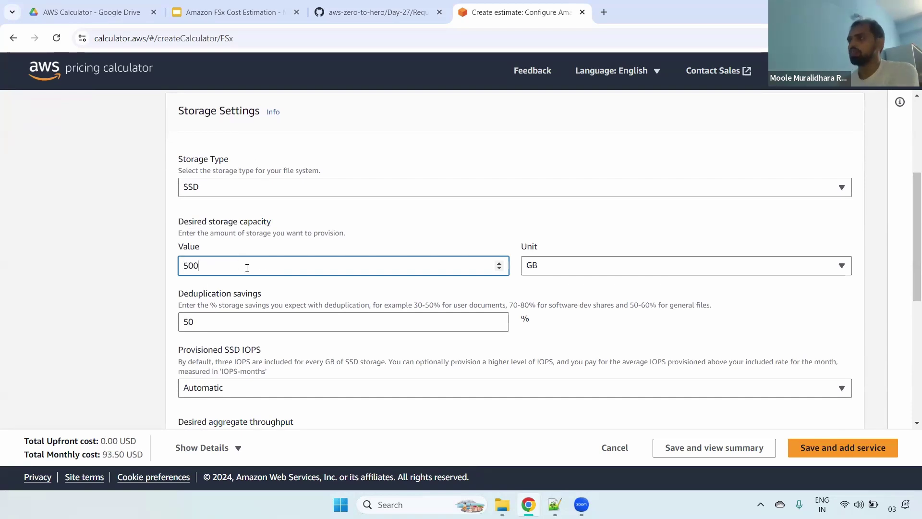
click(340, 5)
double_click(246, 354)
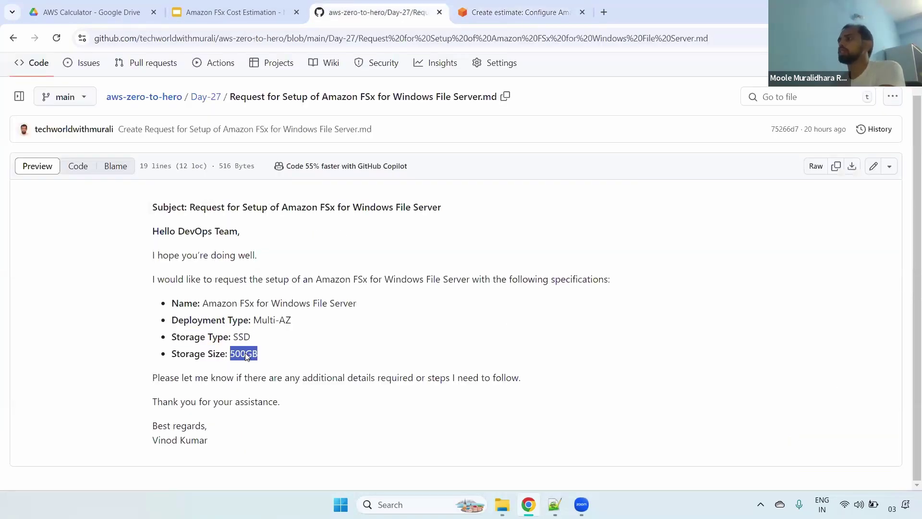
Return to AWS Pricing Calculator and set the deduplication savings to 0%
click(514, 12)
drag(189, 294, 270, 297)
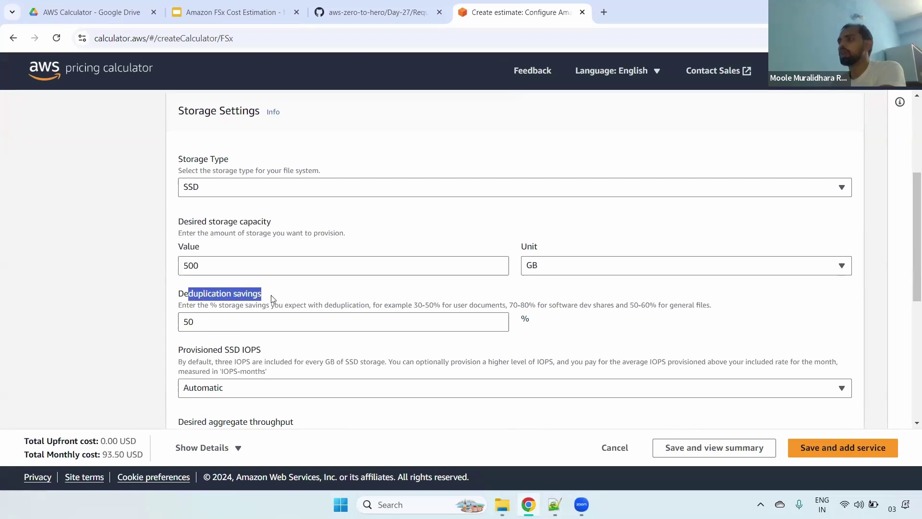
drag(225, 323, 123, 324)
text(0)
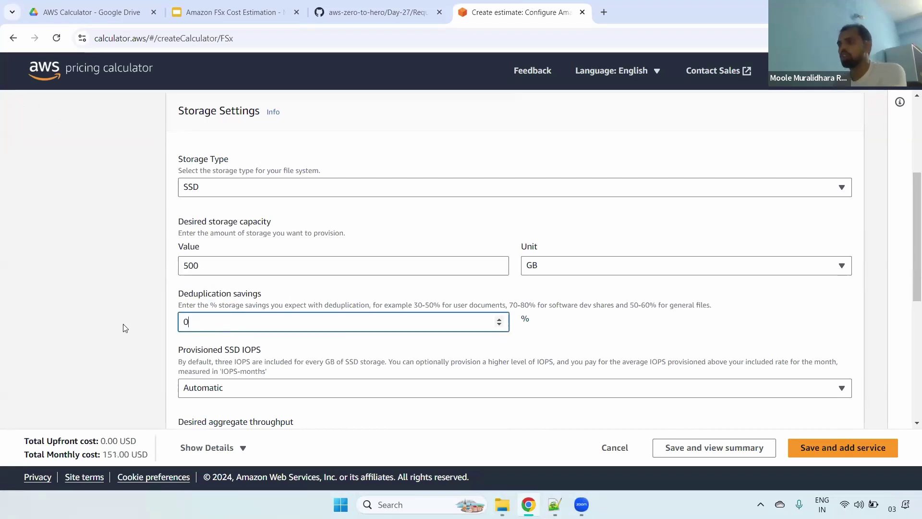
click(487, 297)
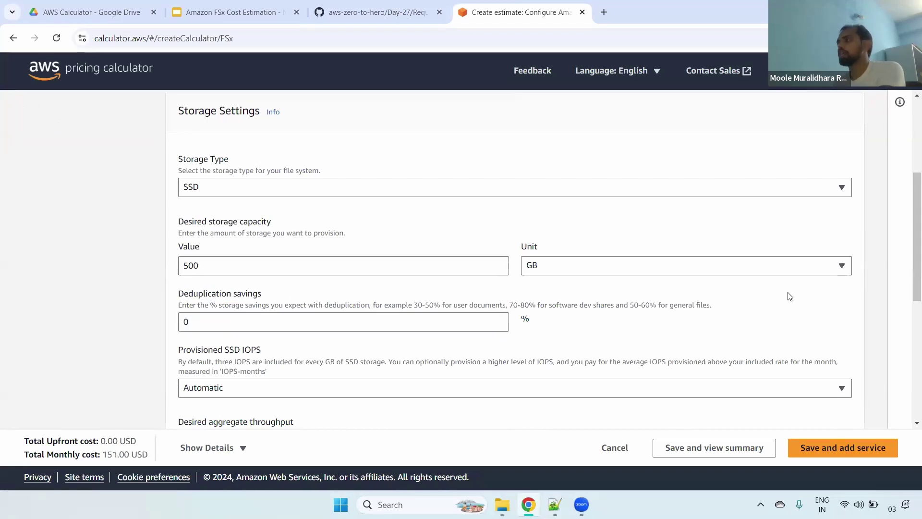
Set Provisioned SSD IOPS to User-Provisioned, leaving the IOPS amount empty
drag(907, 241, 907, 284)
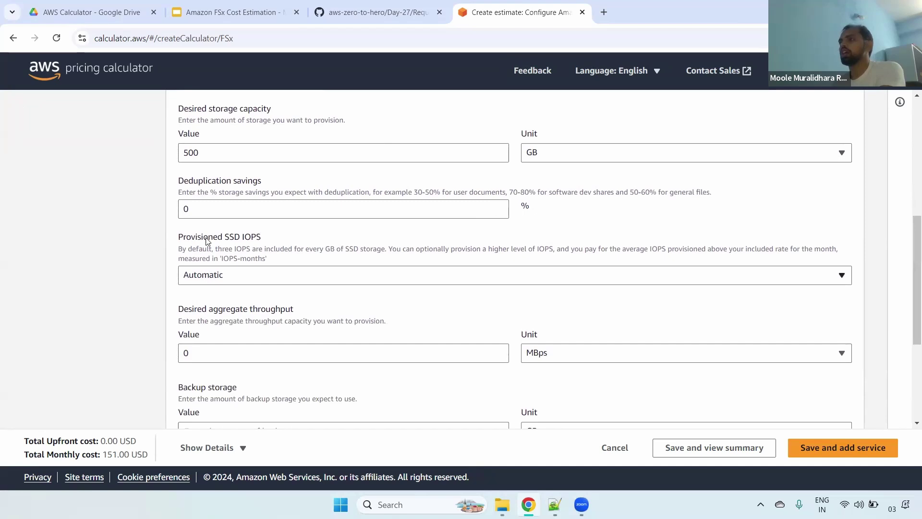
drag(191, 241, 286, 241)
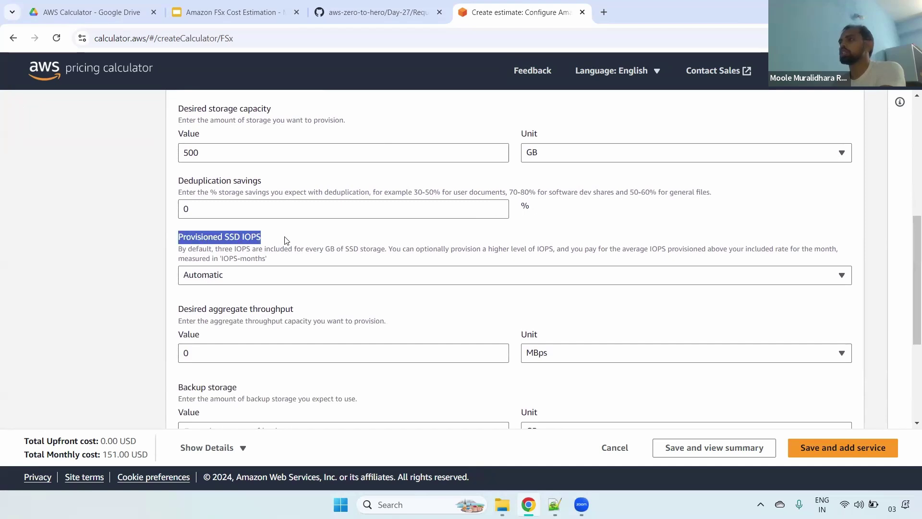
click(275, 279)
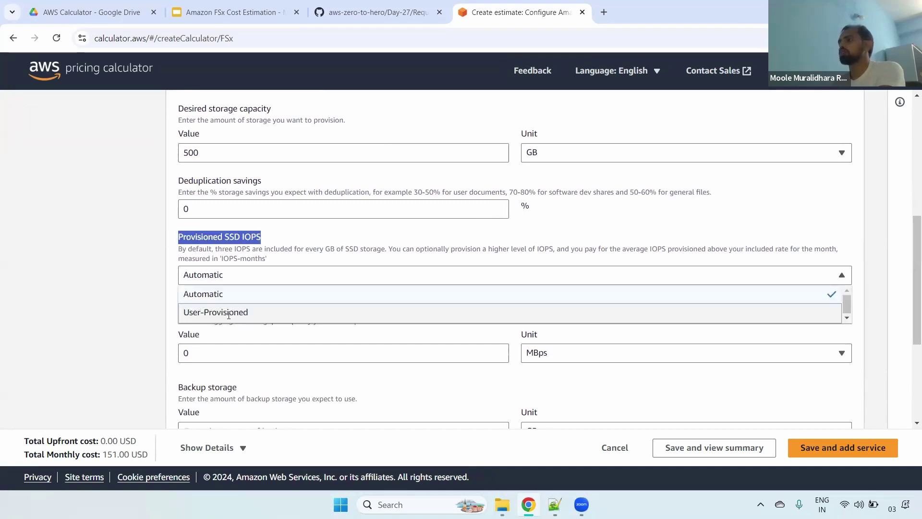
click(229, 313)
click(289, 281)
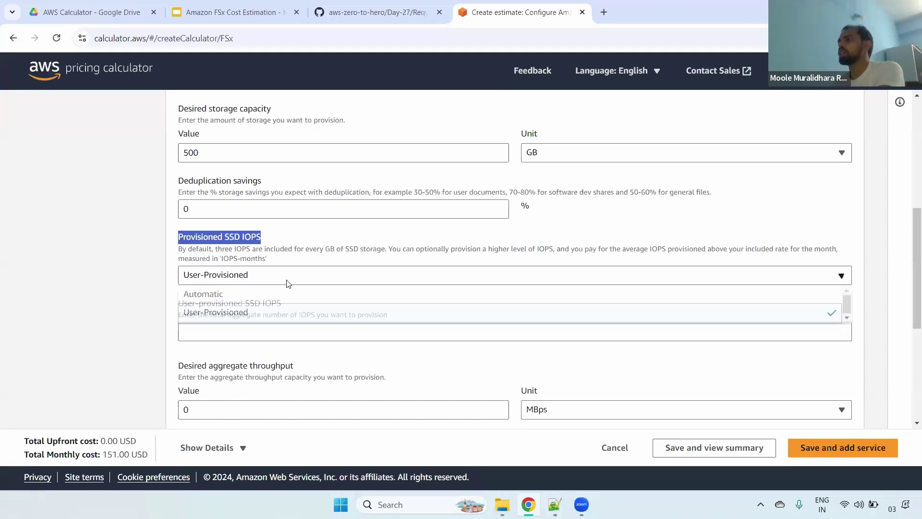
click(262, 317)
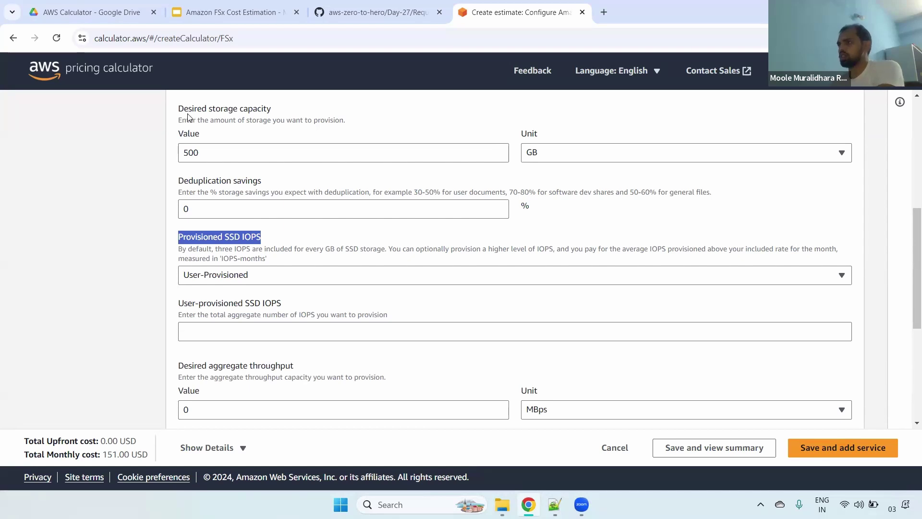
Check the storage settings and total monthly cost, and save the FSx estimate to view its summary
drag(188, 110, 271, 115)
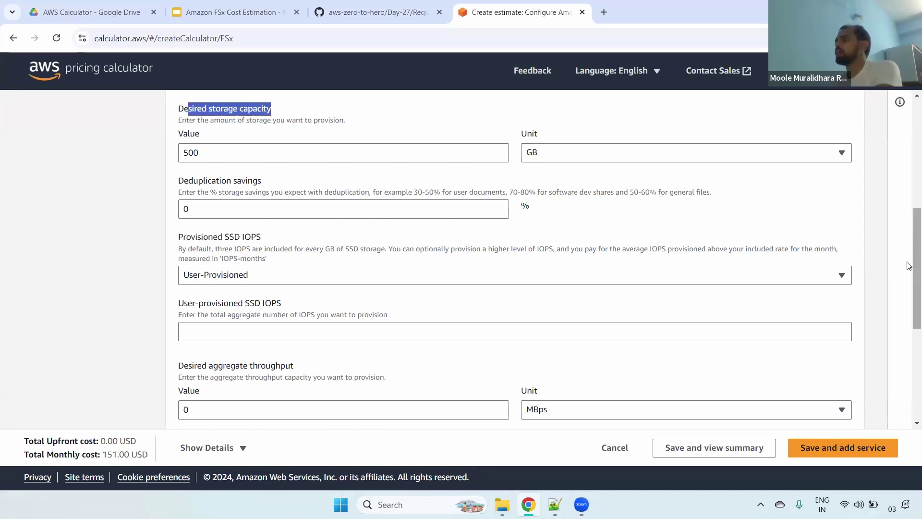
drag(910, 247, 909, 227)
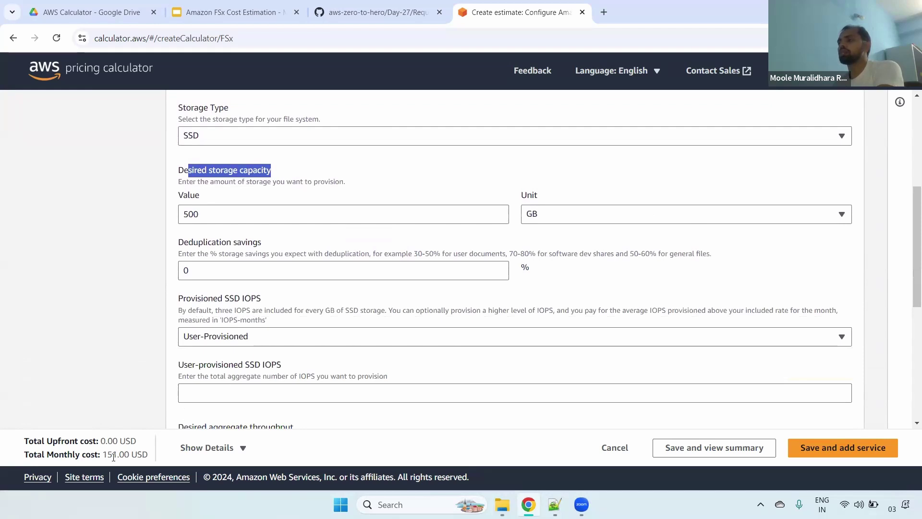
drag(101, 453, 155, 460)
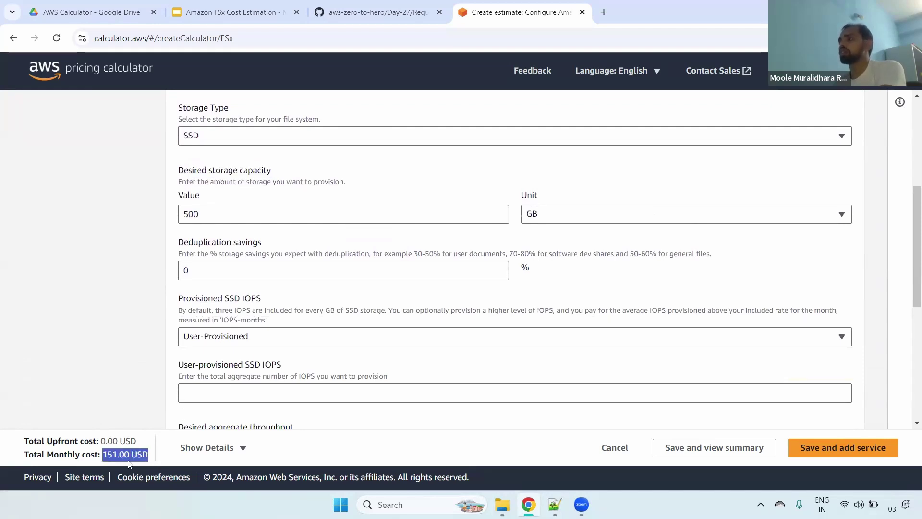
drag(908, 244, 909, 419)
click(842, 447)
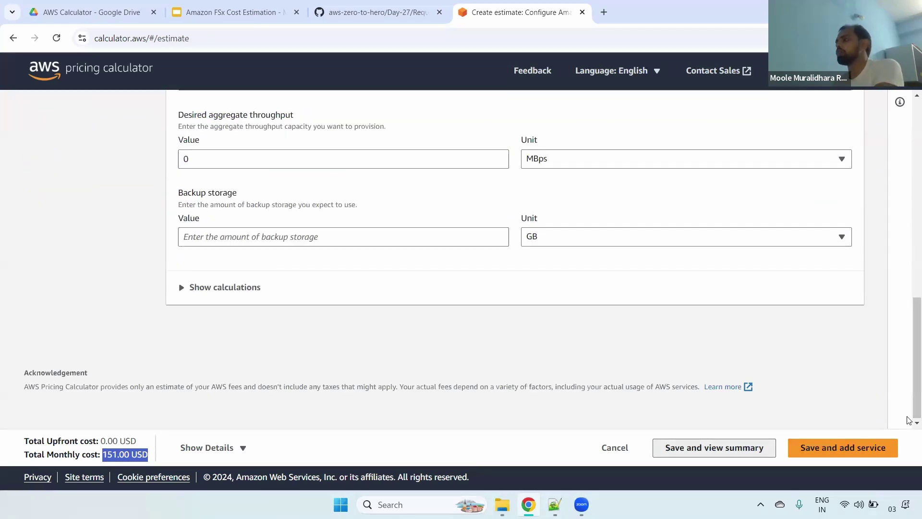
Review the saved FSx estimate: service name, upfront cost, monthly cost and total 12 months cost, widening the Service Name column
scroll(909, 274, down, 1)
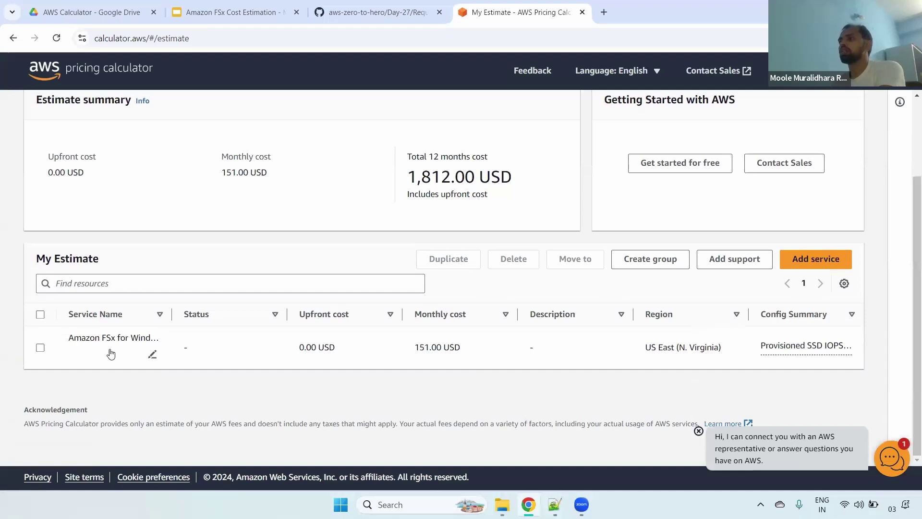
drag(171, 311, 269, 313)
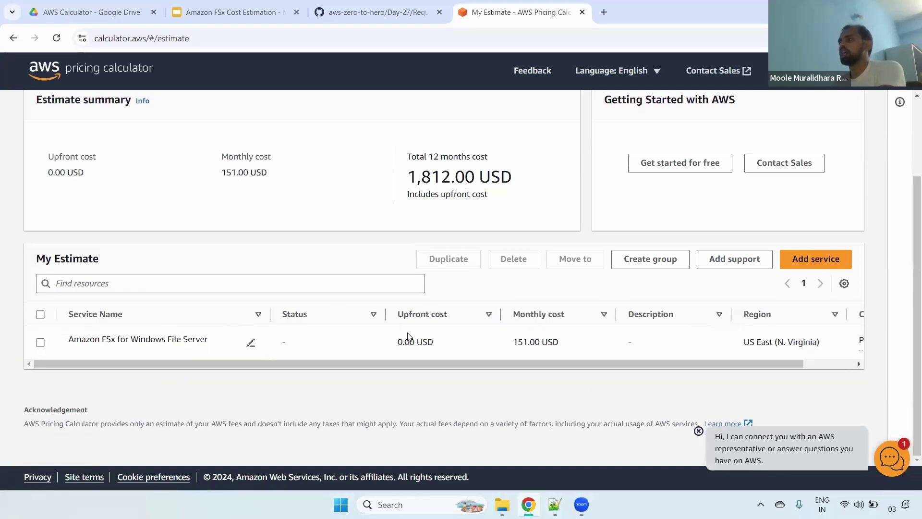
drag(506, 337, 565, 343)
drag(749, 362, 857, 361)
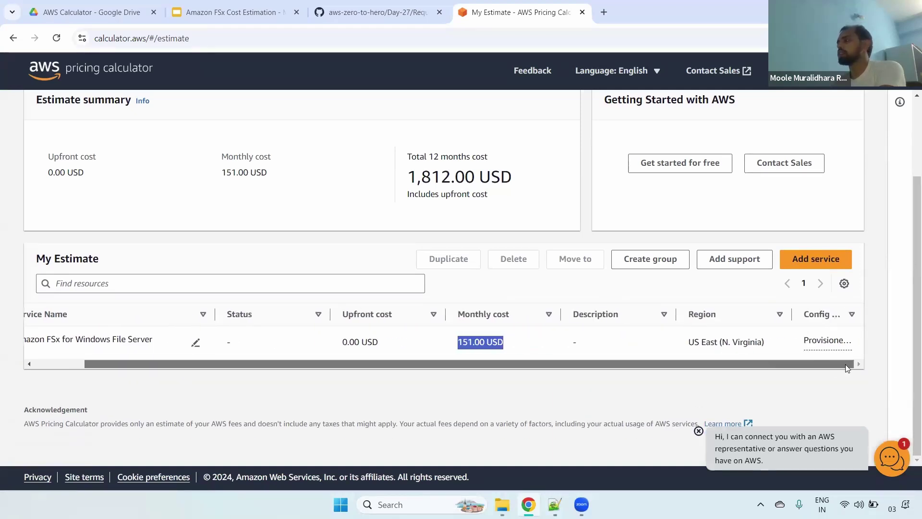
scroll(909, 308, up, 3)
drag(47, 275, 300, 317)
drag(405, 257, 538, 281)
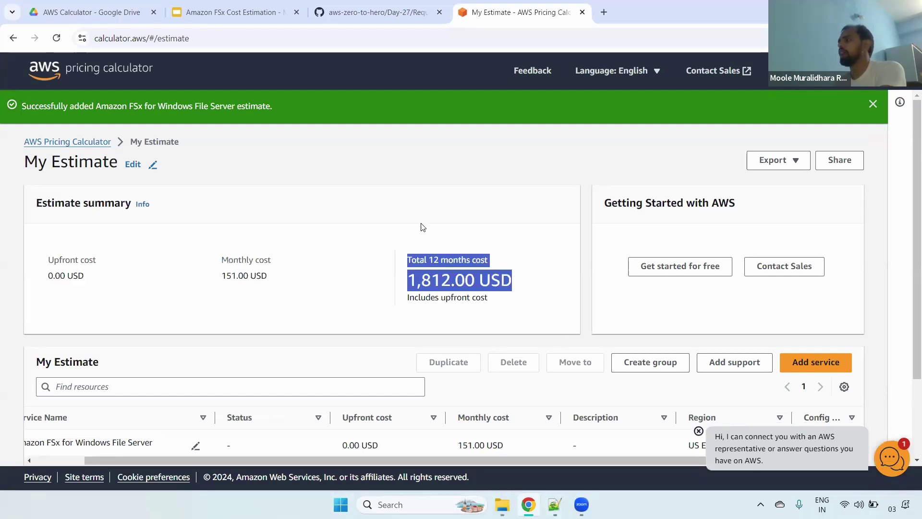
triple_click(458, 273)
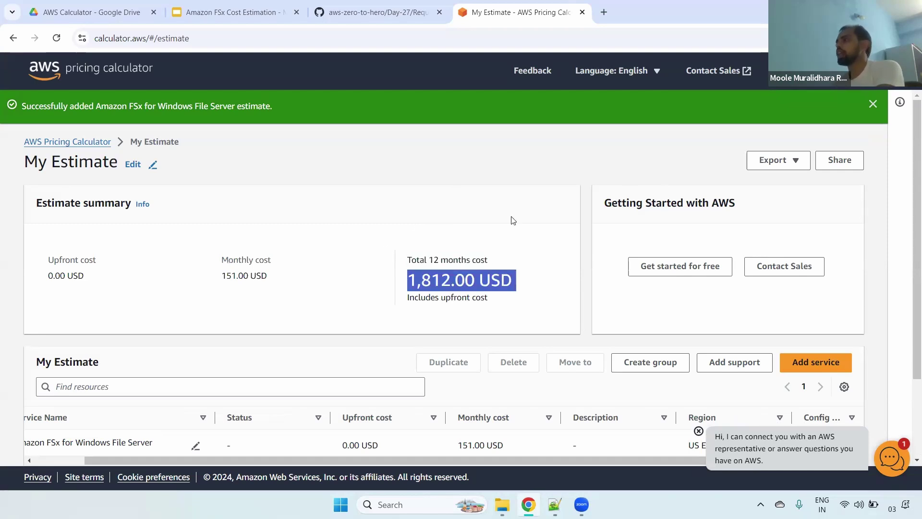
Dismiss the success notification and select the Amazon FSx for Windows File Server entry in My Estimate
click(873, 104)
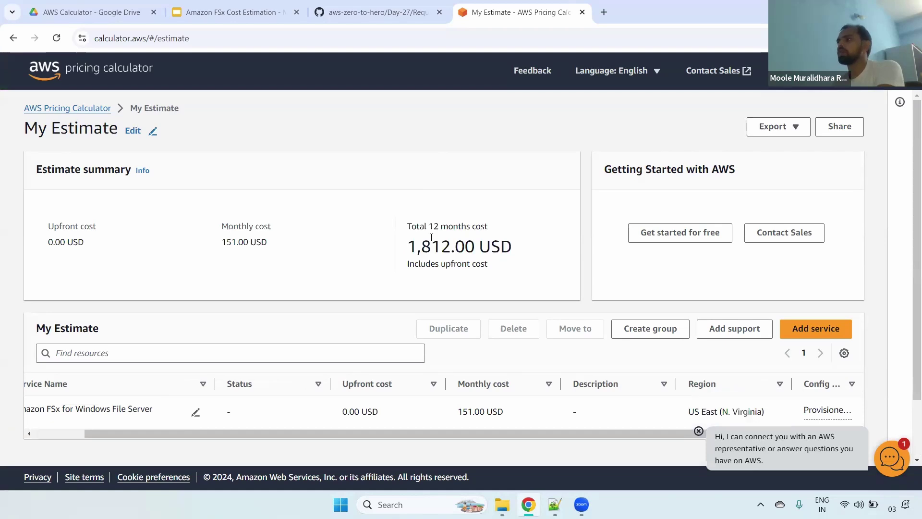
double_click(431, 242)
scroll(909, 225, down, 1)
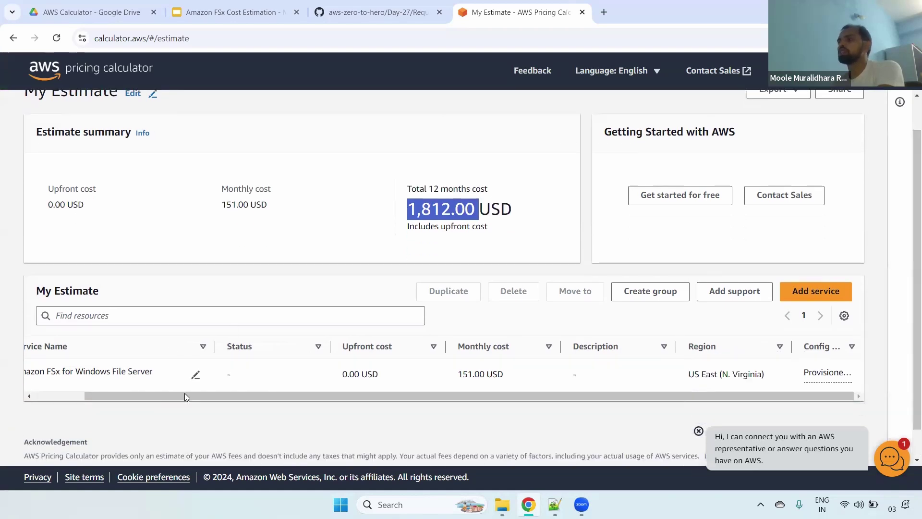
drag(185, 396, 135, 396)
click(40, 374)
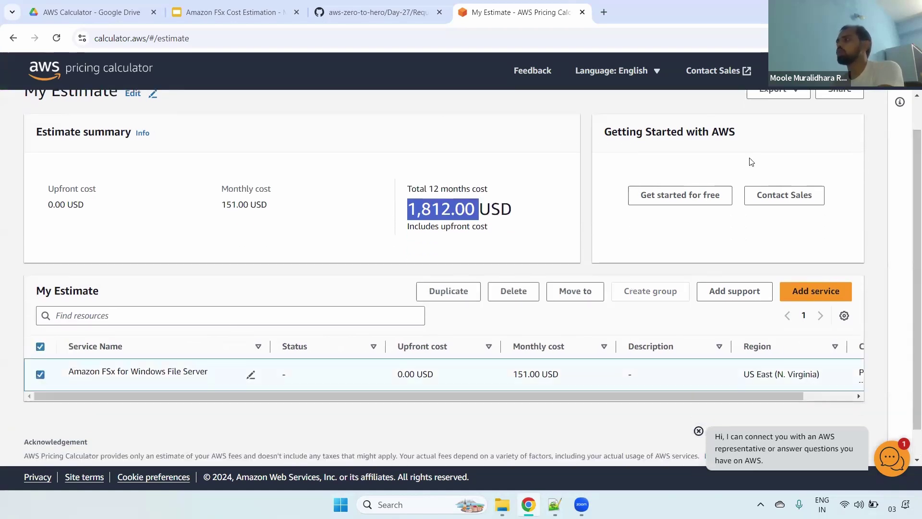
Export the estimate as a PDF and save it in Downloads as "AWS FSx estimation"
scroll(827, 135, up, 1)
click(775, 127)
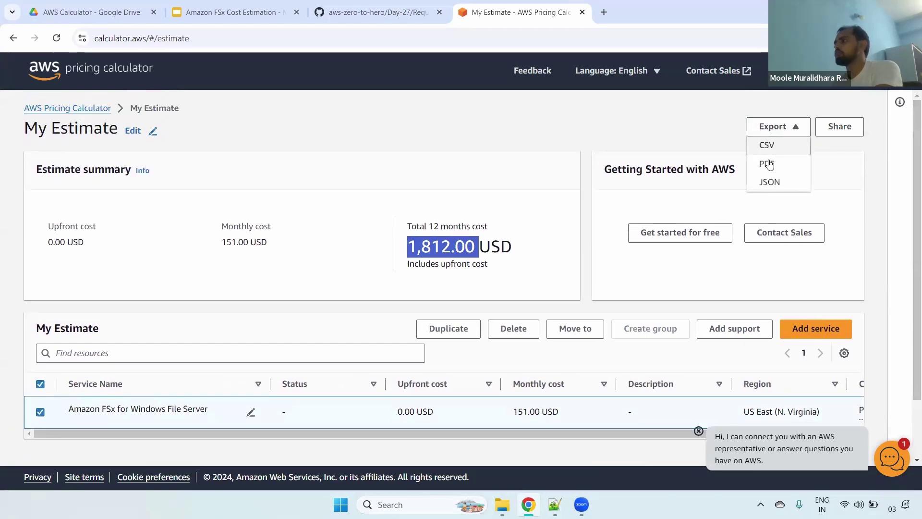
click(768, 166)
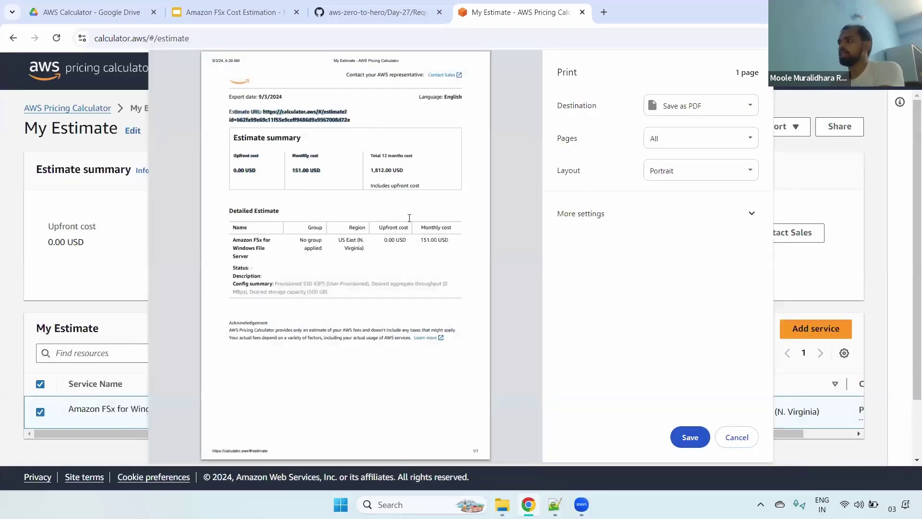
double_click(401, 240)
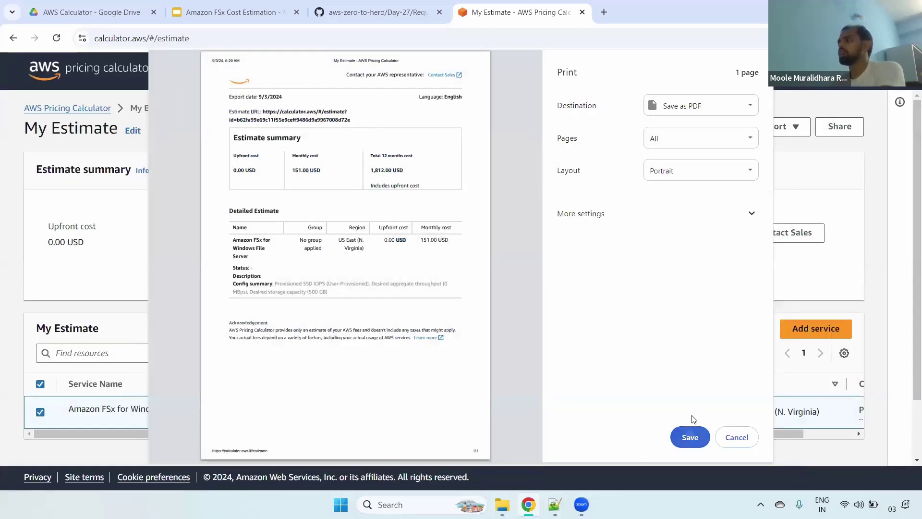
click(690, 435)
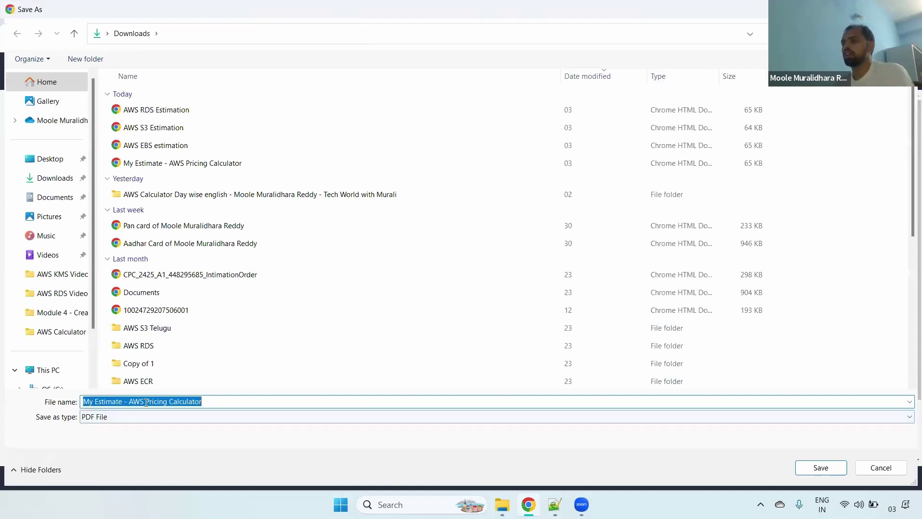
text(AWS )
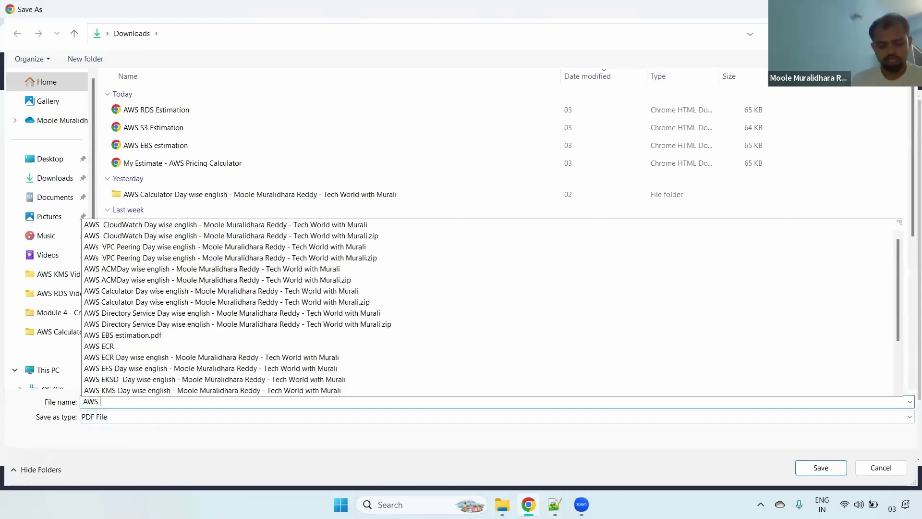
text(FSx estimation)
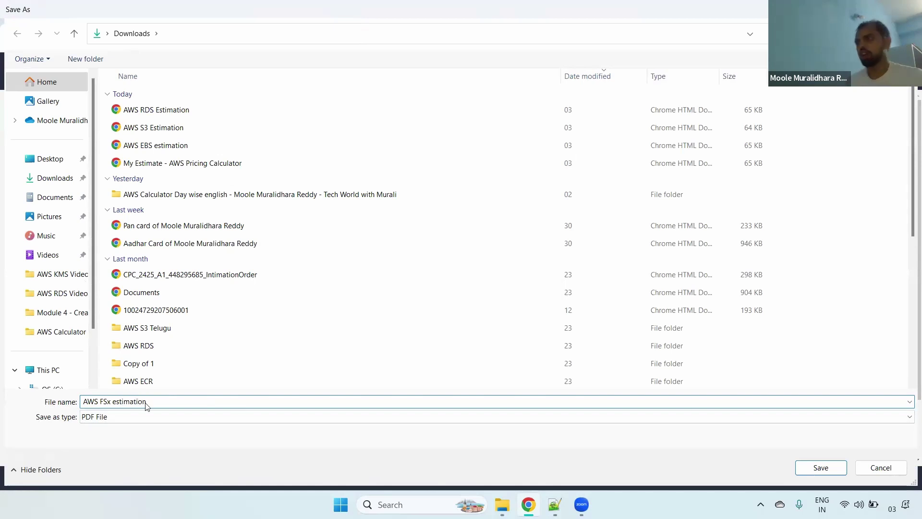
key(Return)
Switch to File Explorer, refresh Downloads, and open the AWS FSx estimation PDF to review its summary and detailed estimate
mouse_move(502, 493)
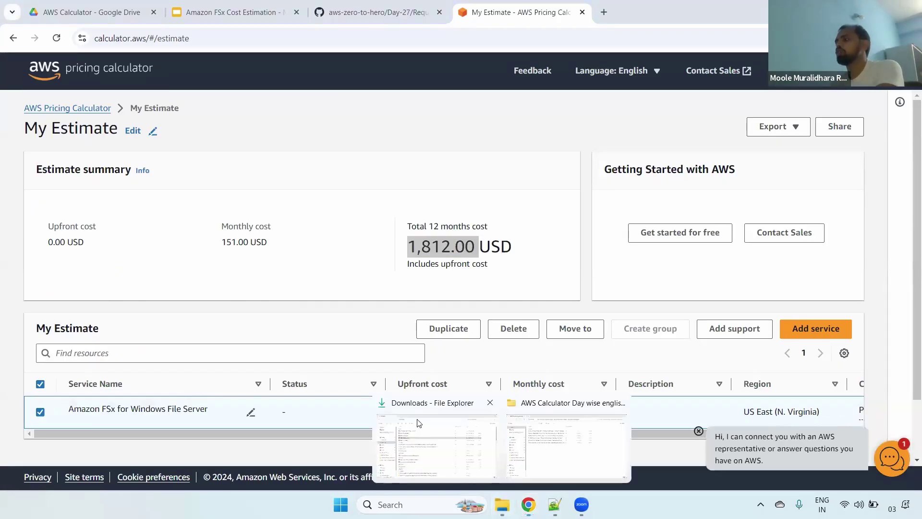
click(437, 442)
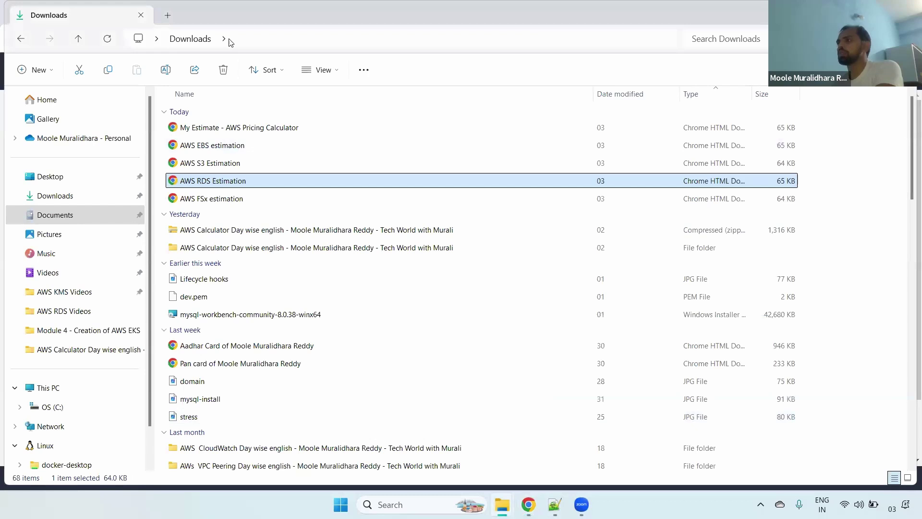
click(269, 35)
key(Return)
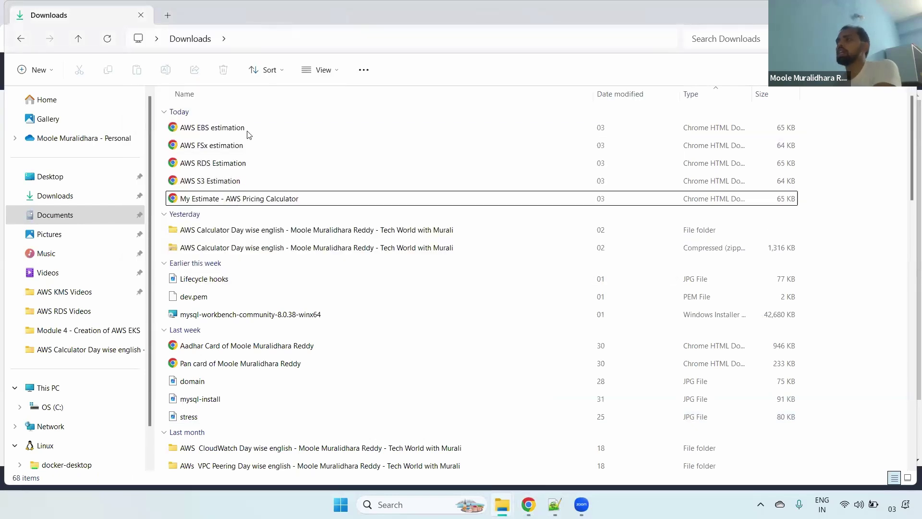
double_click(220, 145)
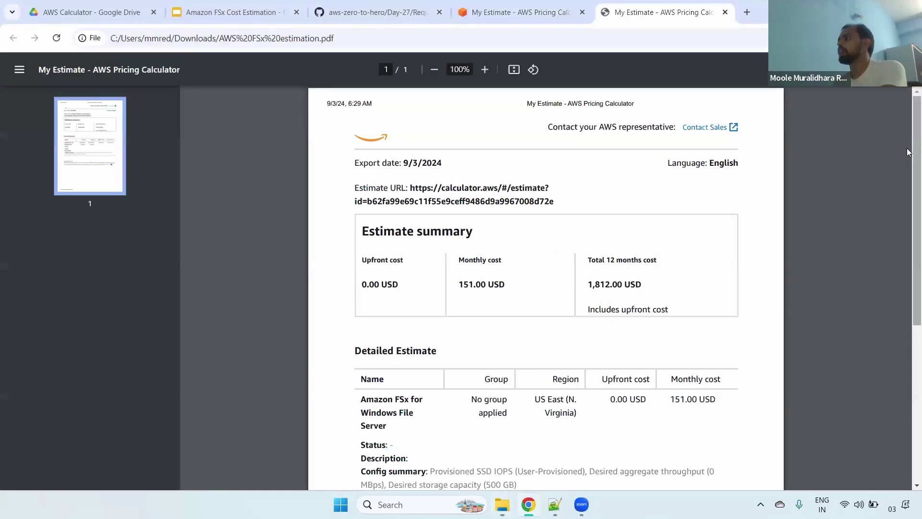
scroll(909, 163, down, 4)
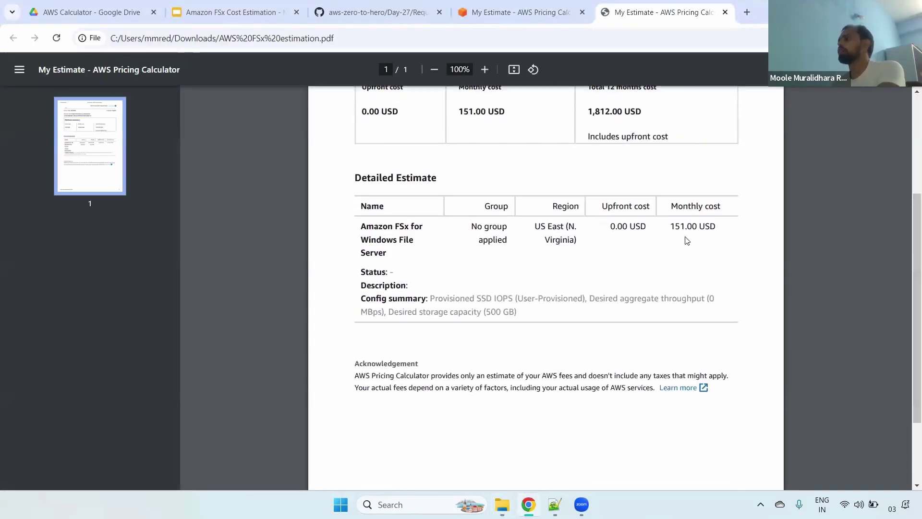
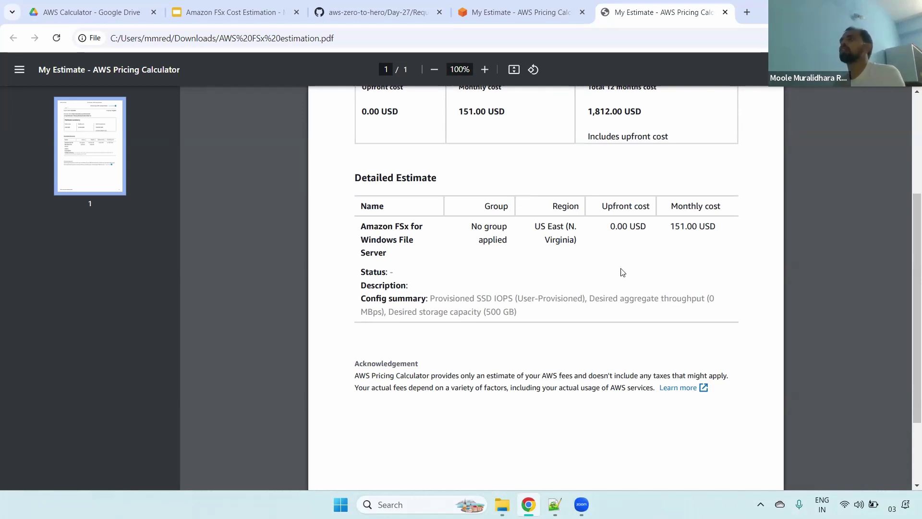
Compare the FSx setup request on GitHub with the Amazon FSx for Windows File Server entry in AWS Pricing Calculator
click(207, 12)
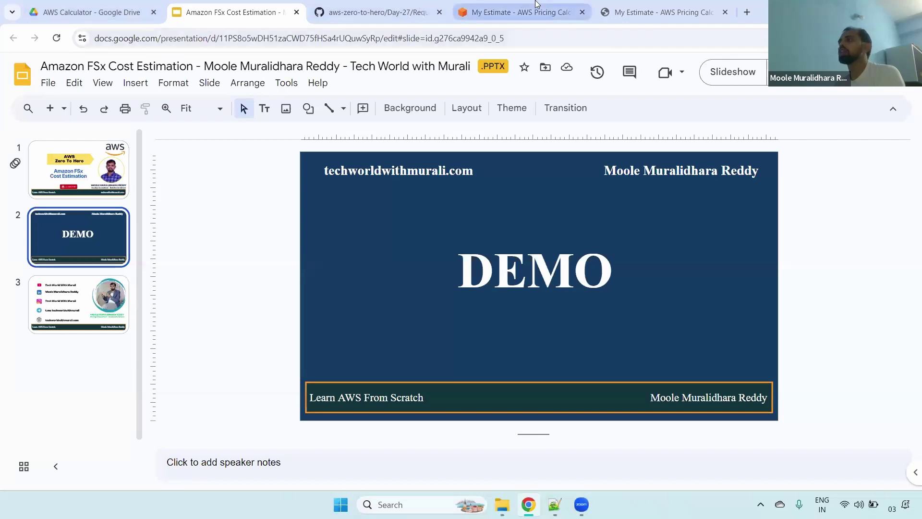
click(537, 5)
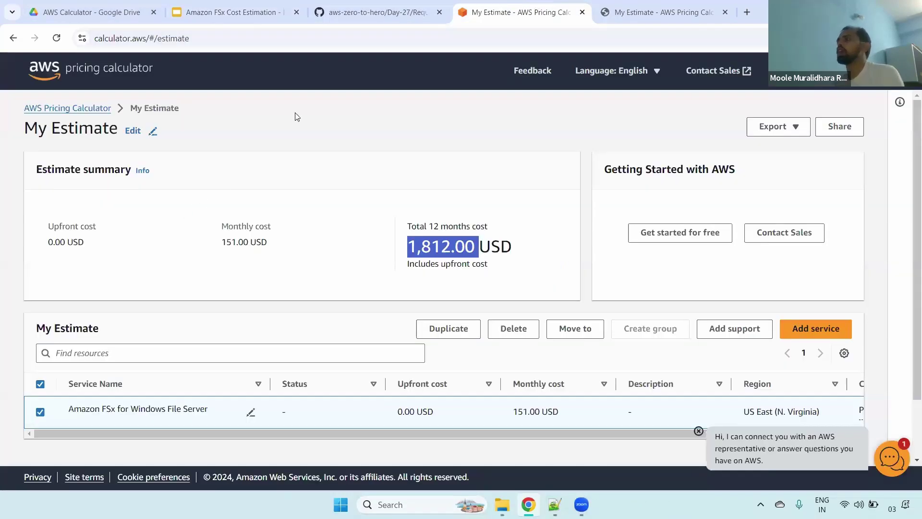
click(417, 9)
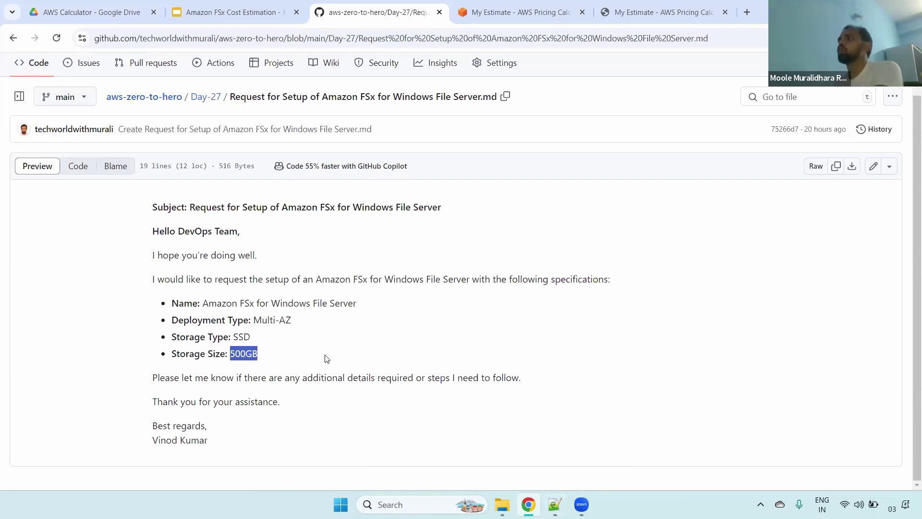
click(510, 10)
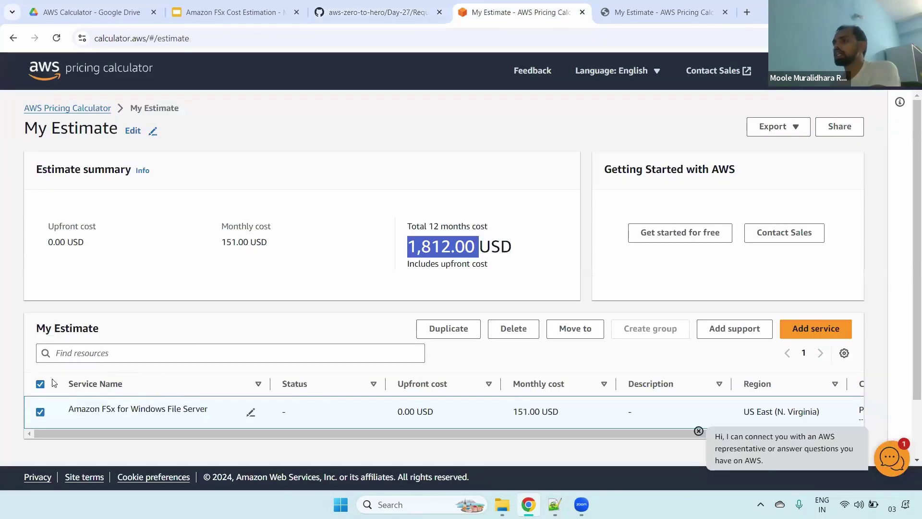
double_click(82, 409)
drag(137, 410, 210, 414)
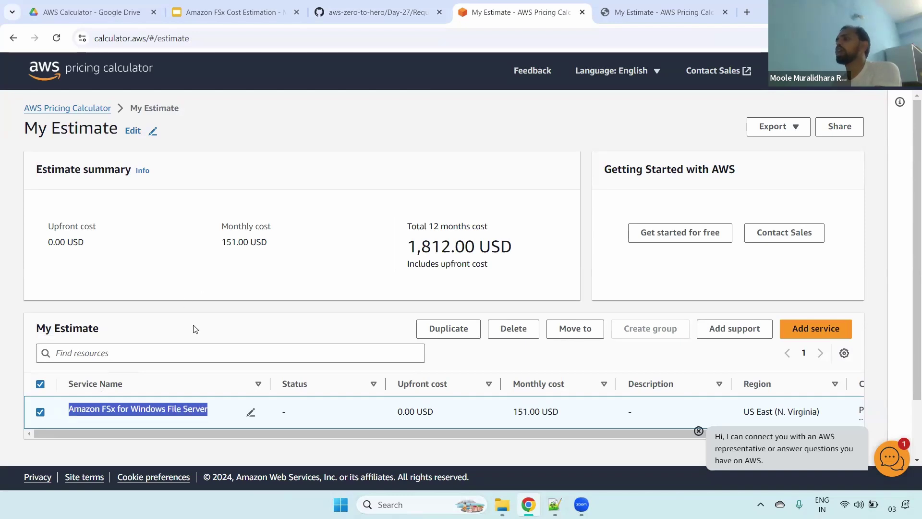
Start adding another service to the estimate, search for ec2 and open the Amazon EC2 configuration
click(819, 331)
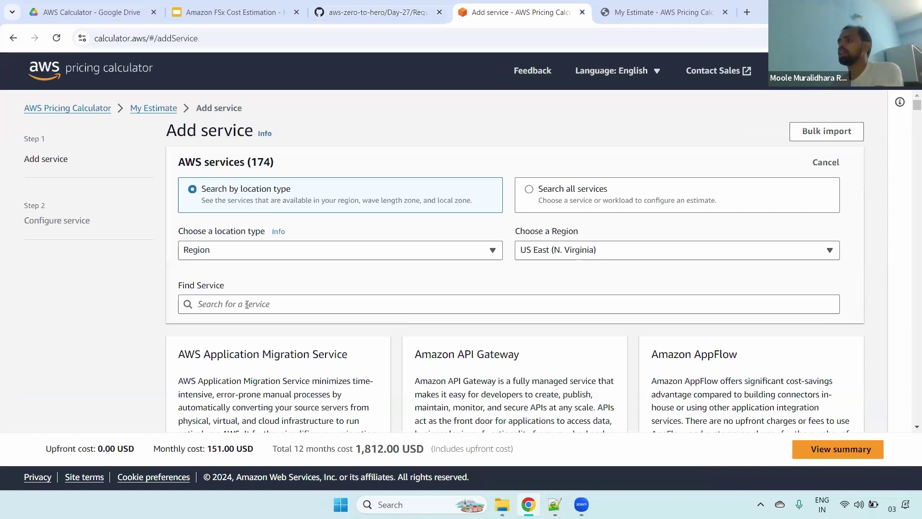
click(247, 304)
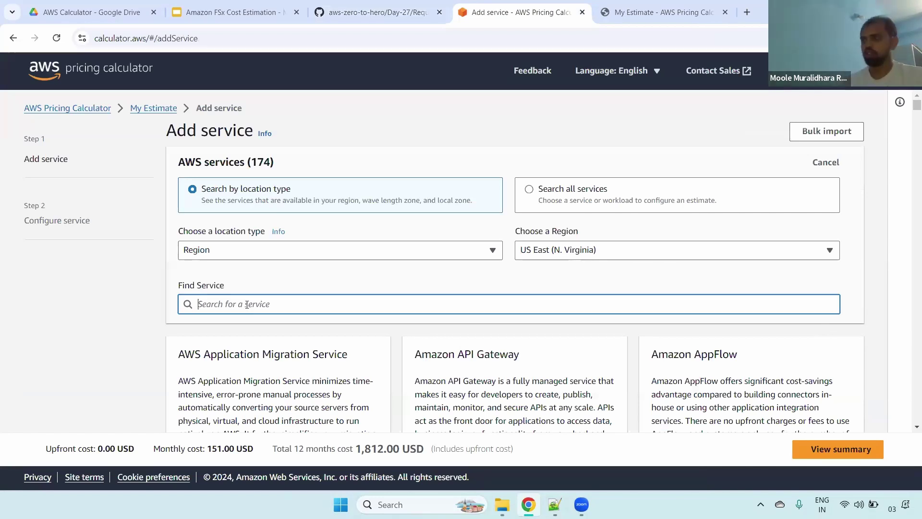
text(ec2)
scroll(624, 230, down, 3)
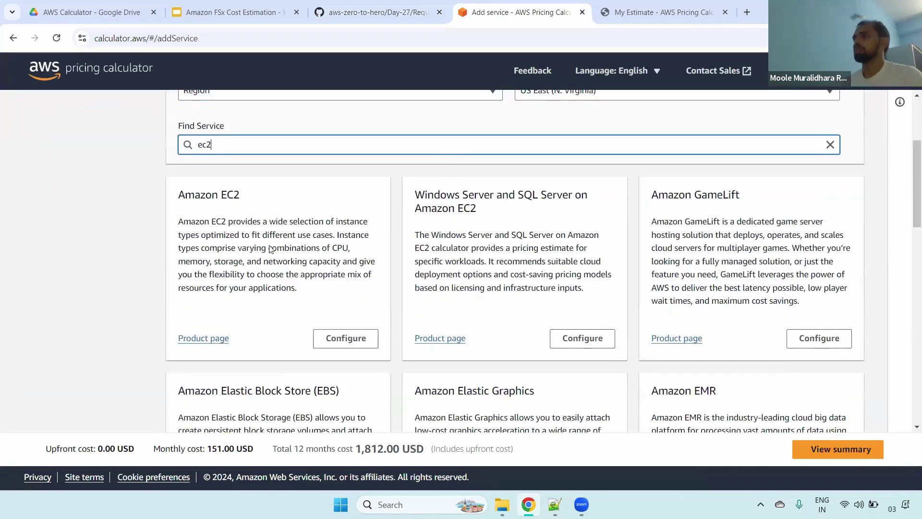
click(331, 342)
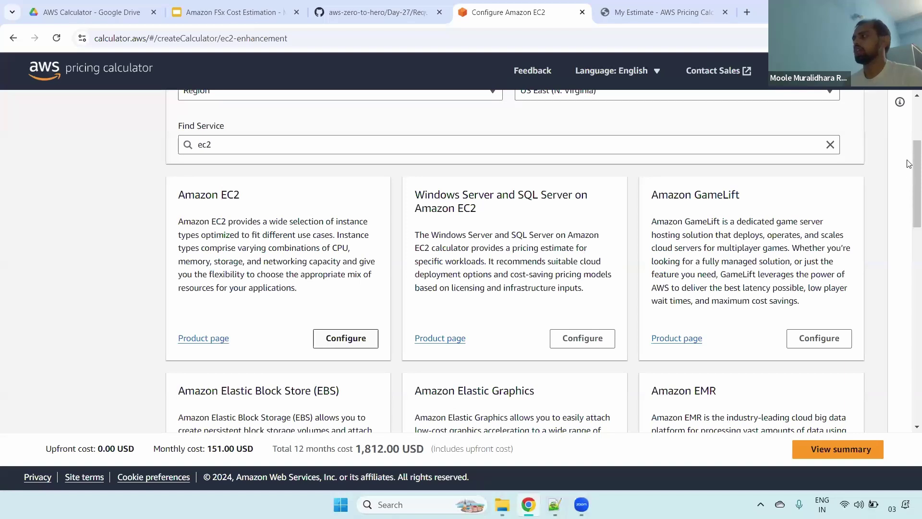
Include non-current generation instances, filter the EC2 instances by "t3.m" and select t3.medium
drag(909, 137, 909, 191)
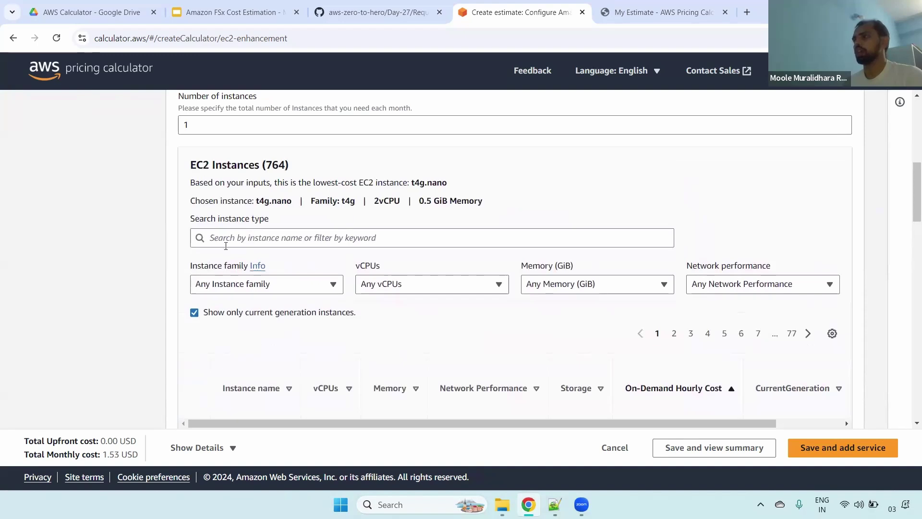
click(204, 311)
click(239, 238)
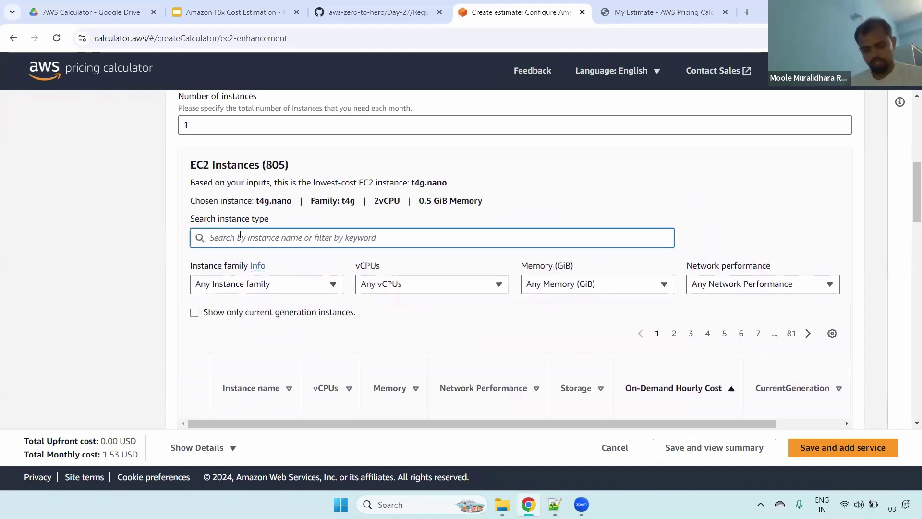
text(t3.m)
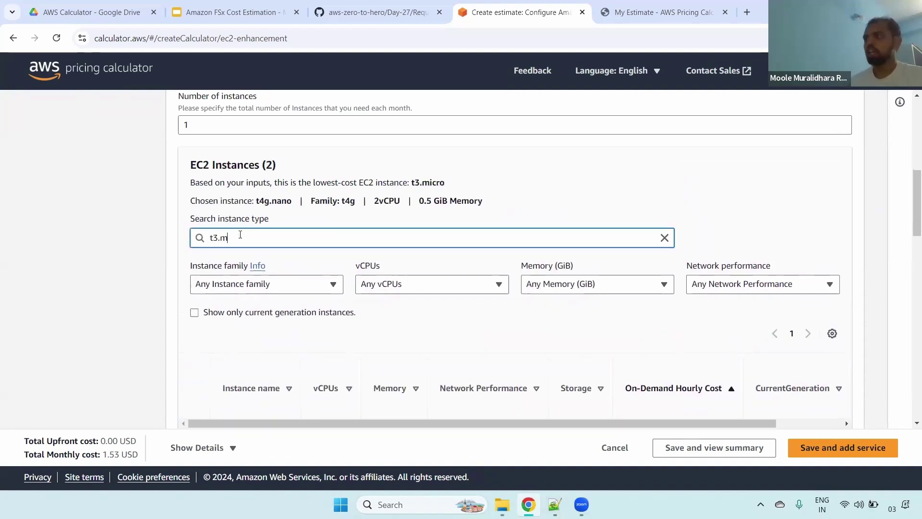
scroll(240, 235, down, 2)
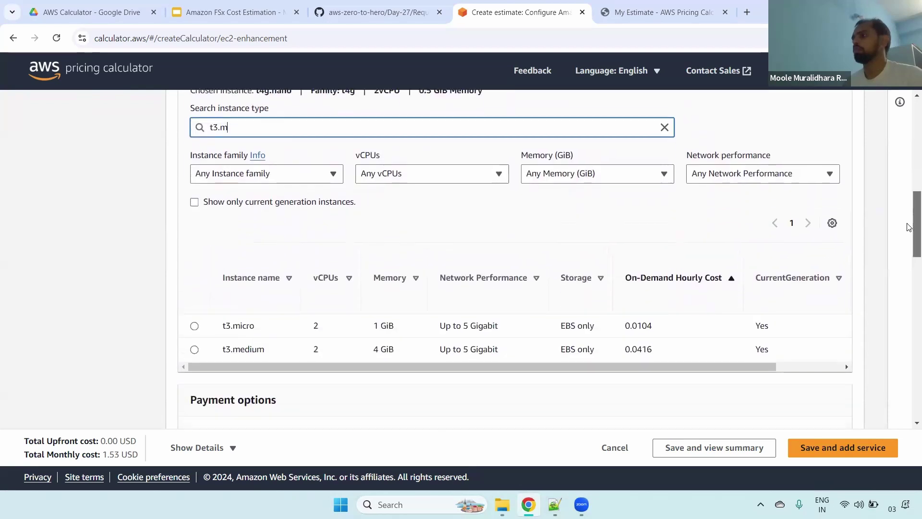
click(193, 342)
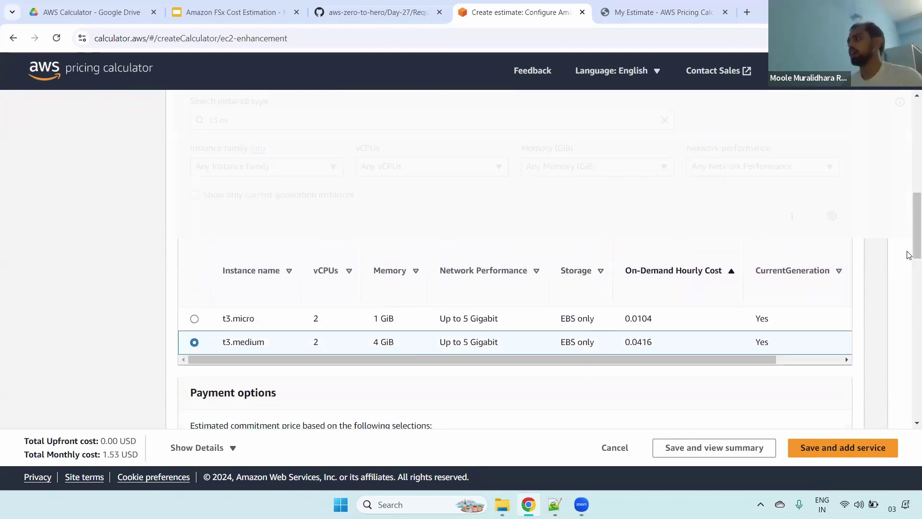
Choose On-Demand as the EC2 payment option and save the service to the estimate
scroll(907, 255, down, 8)
scroll(909, 349, down, 3)
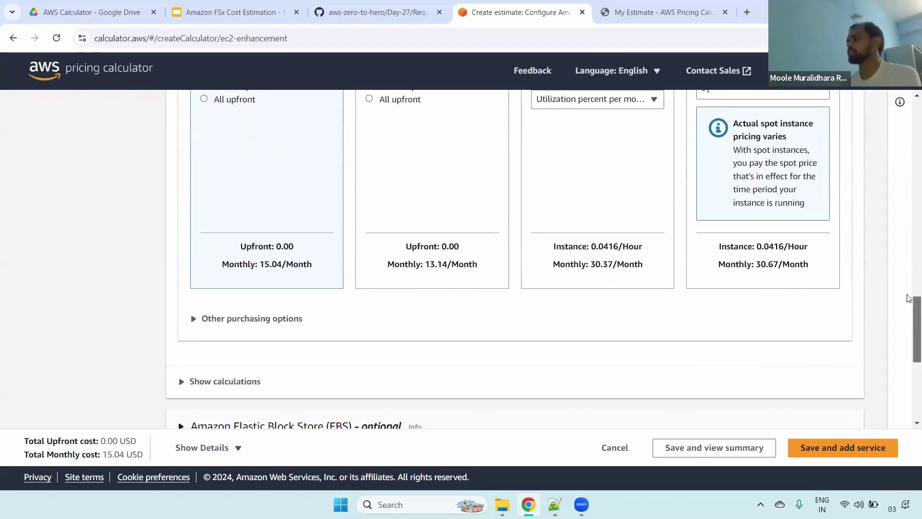
scroll(907, 288, up, 4)
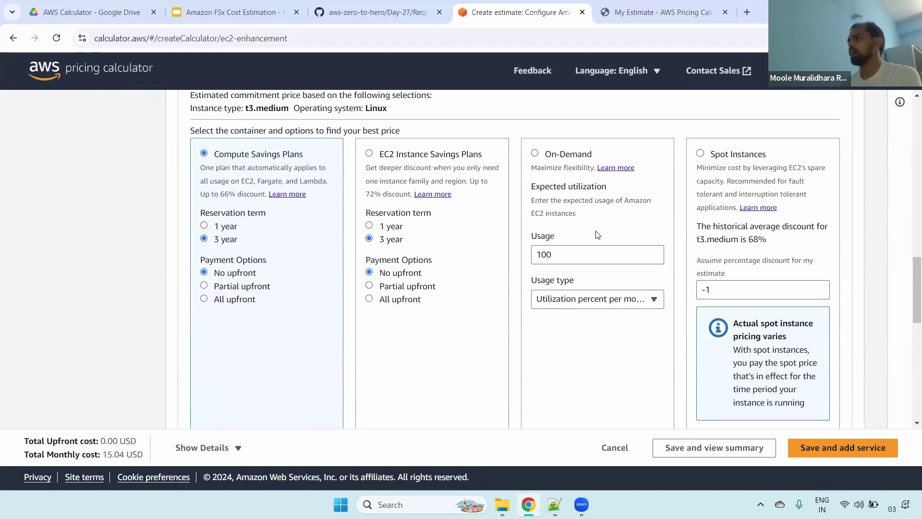
click(535, 154)
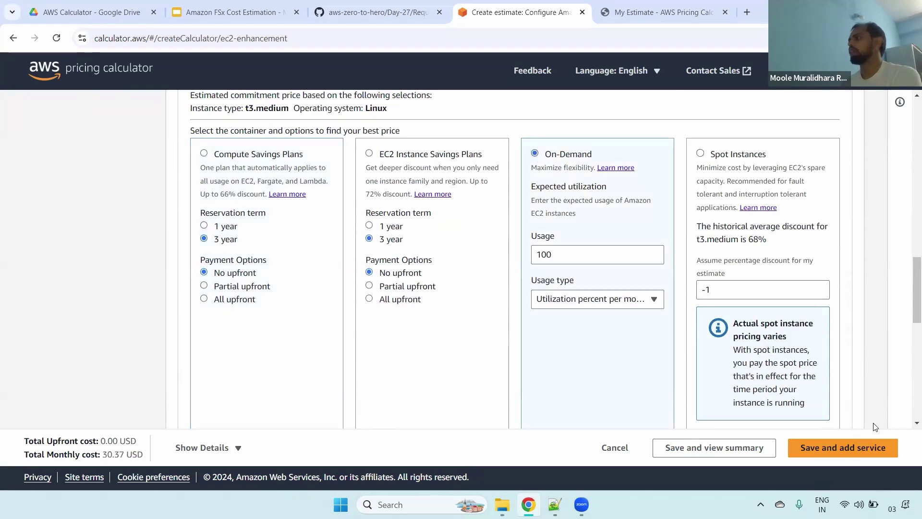
click(865, 447)
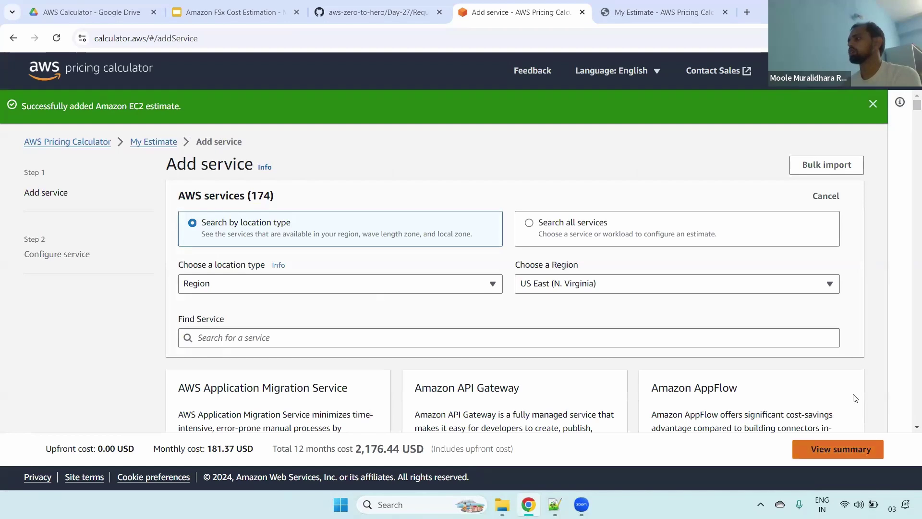
Open the estimate summary and review the Amazon FSx for Windows File Server and Amazon EC2 entries and the available export formats
click(837, 448)
scroll(908, 385, down, 3)
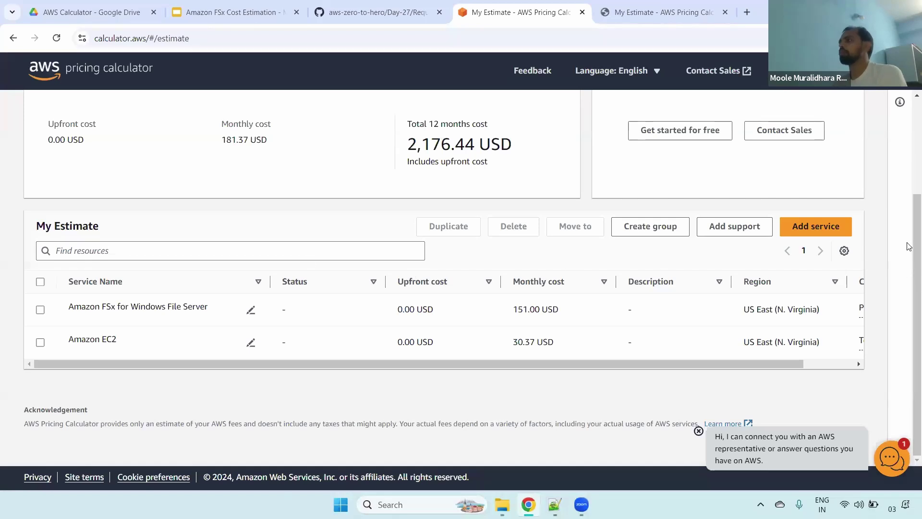
scroll(761, 228, up, 3)
click(789, 165)
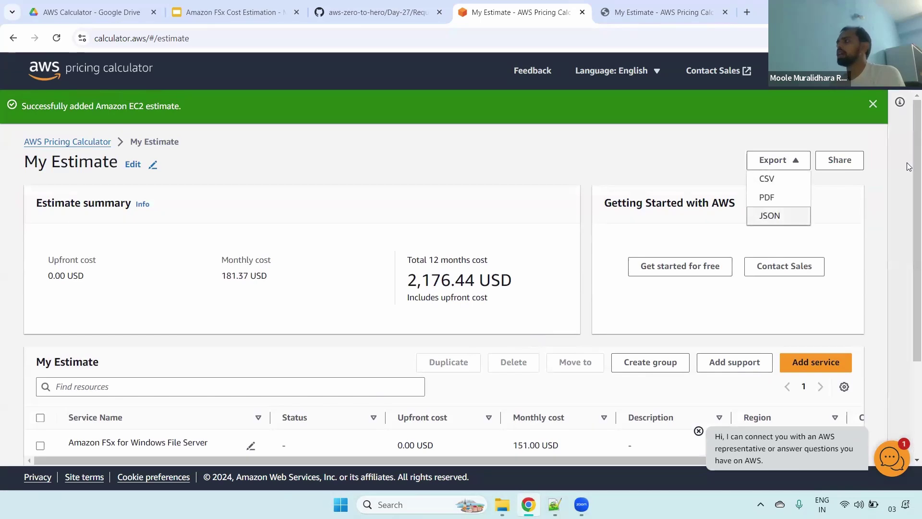
drag(913, 163, 908, 261)
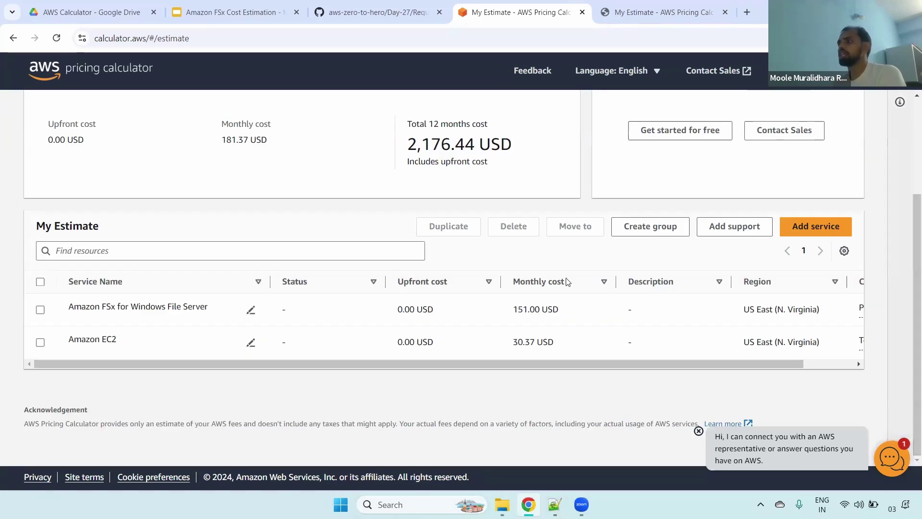
mouse_move(269, 283)
mouse_down()
mouse_move(320, 284)
mouse_move(267, 283)
mouse_up()
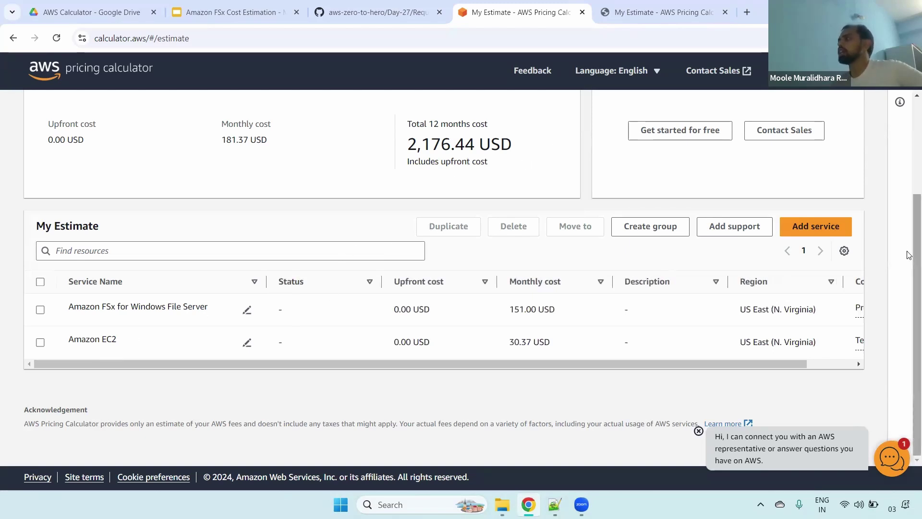
drag(915, 250, 907, 129)
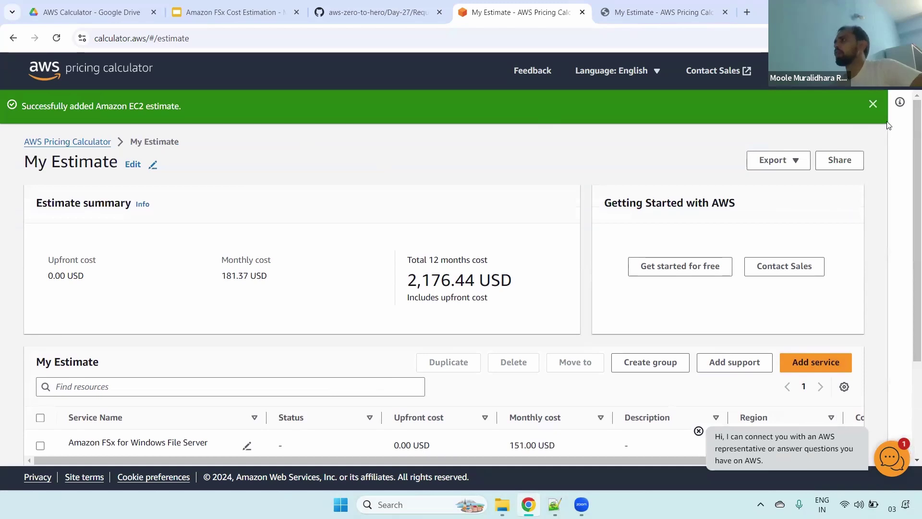
click(873, 105)
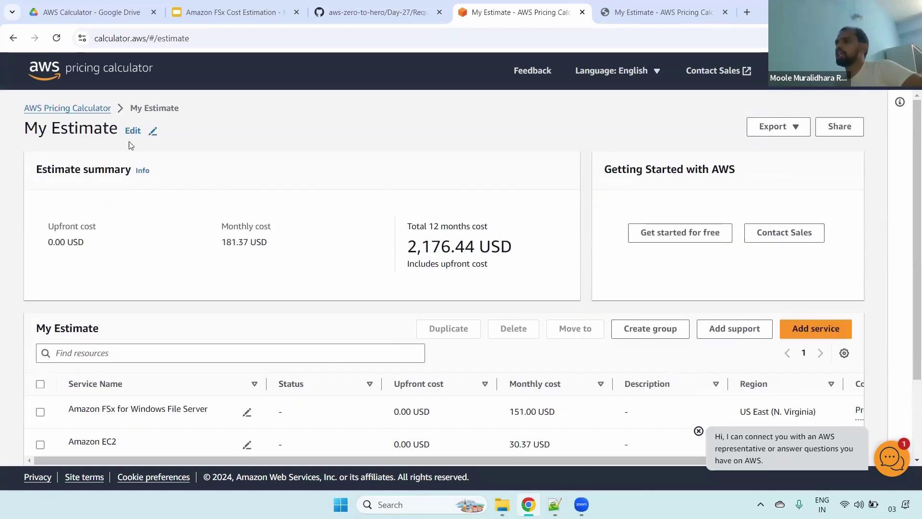
scroll(587, 297, down, 3)
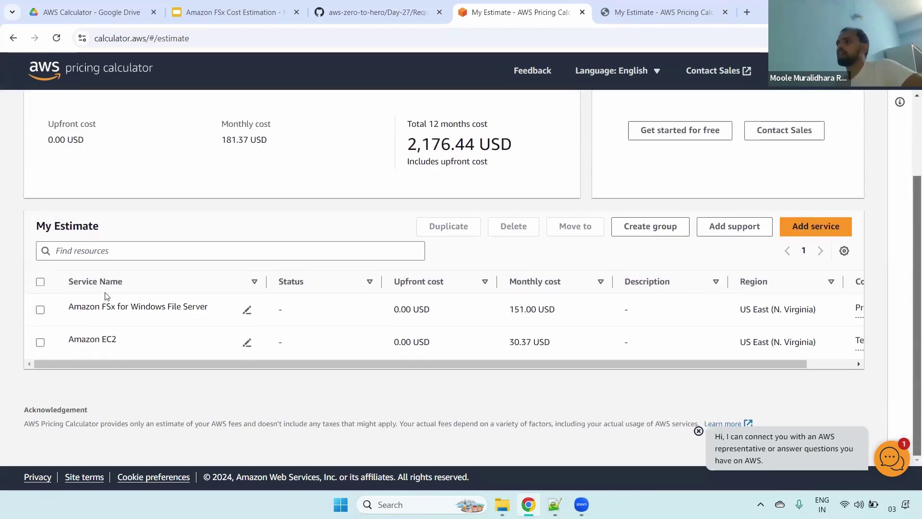
scroll(909, 189, up, 3)
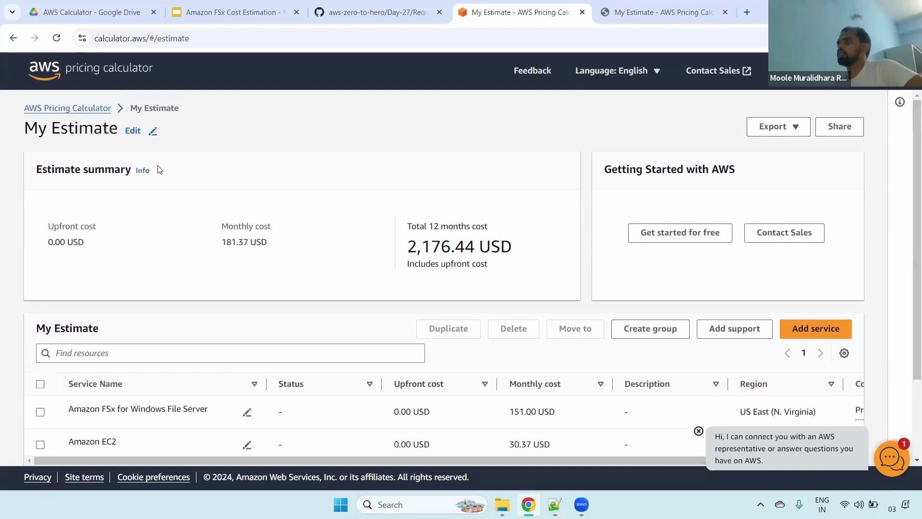
View the AWS S3 Cost Estimation slides up to the DEMO slide and exit the slide show
click(201, 4)
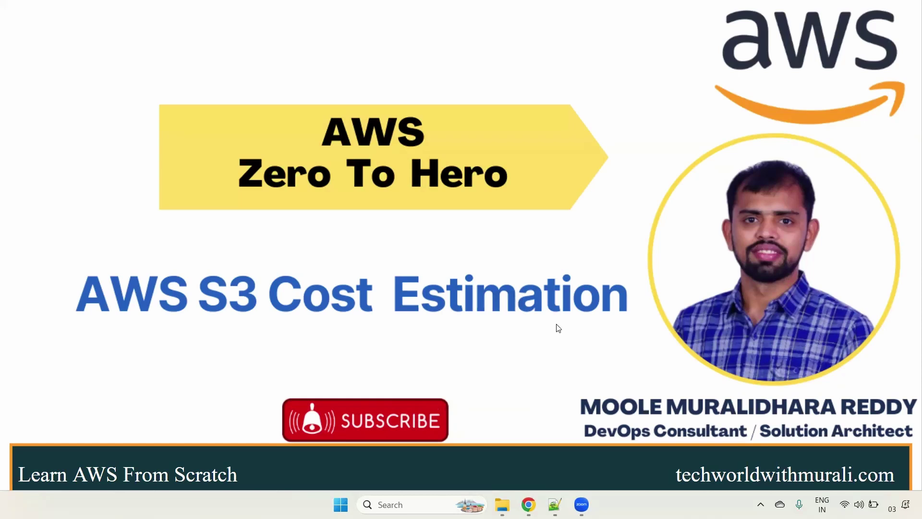
click(557, 370)
key(Escape)
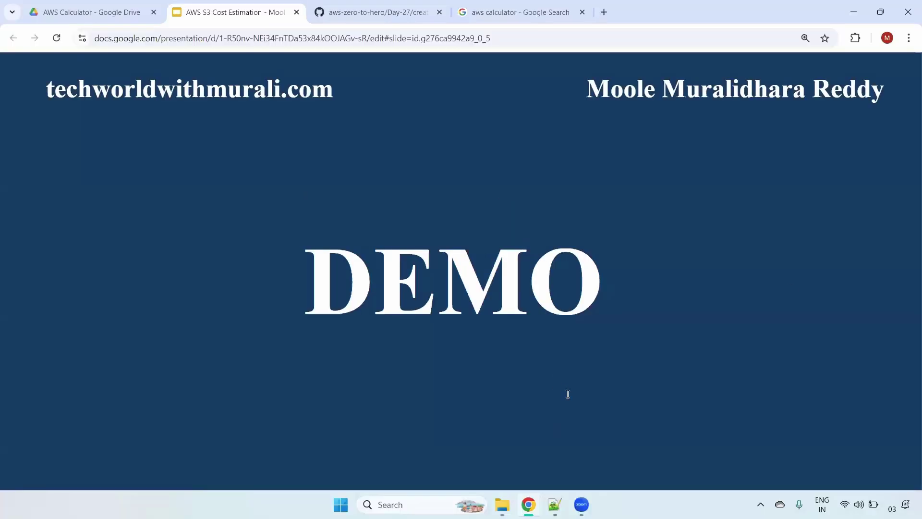
Open the S3 bucket request on GitHub and examine its requested region and bucket name
click(377, 10)
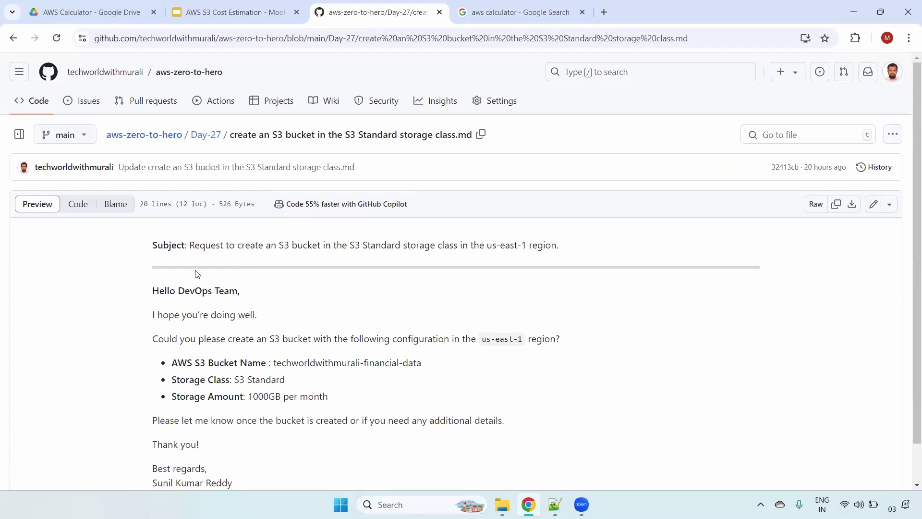
drag(150, 291, 287, 327)
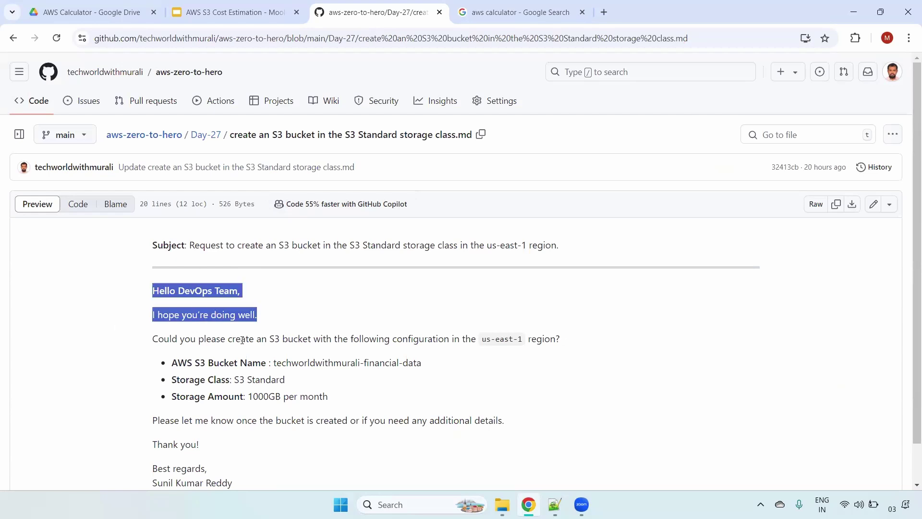
drag(171, 339, 573, 345)
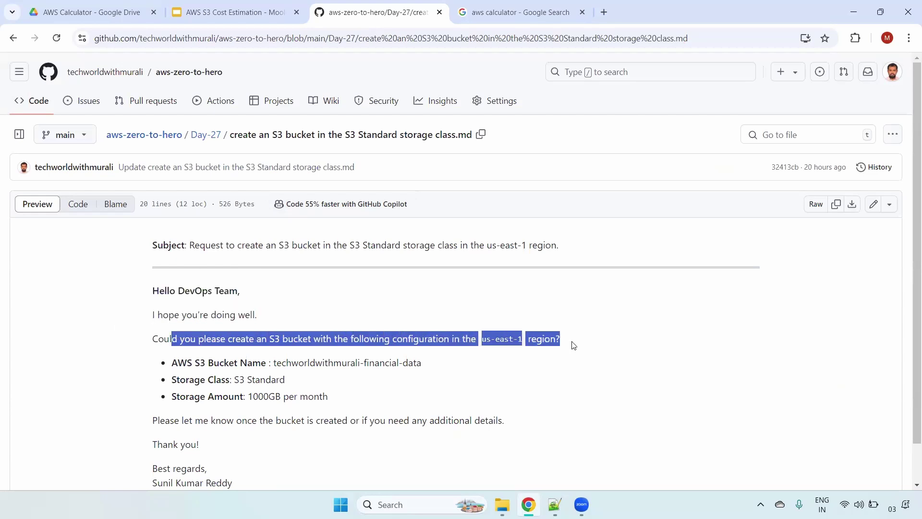
triple_click(517, 341)
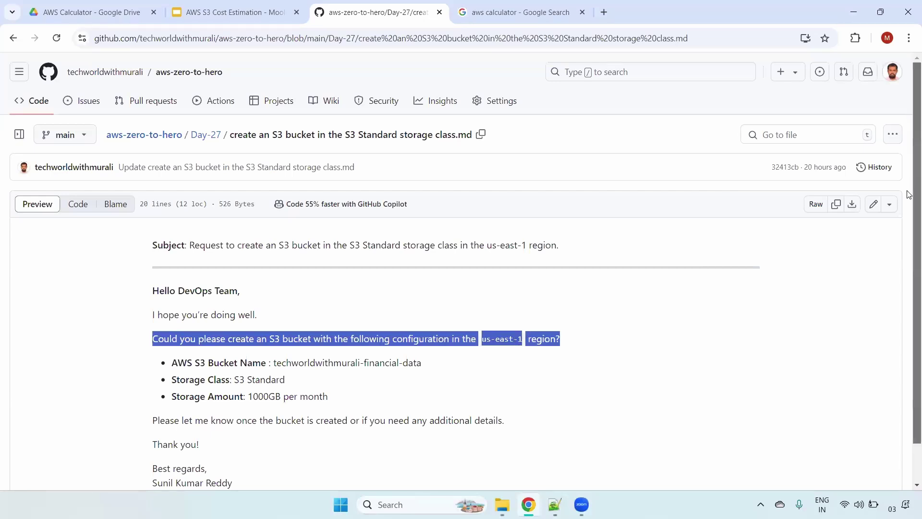
scroll(195, 285, down, 1)
click(275, 329)
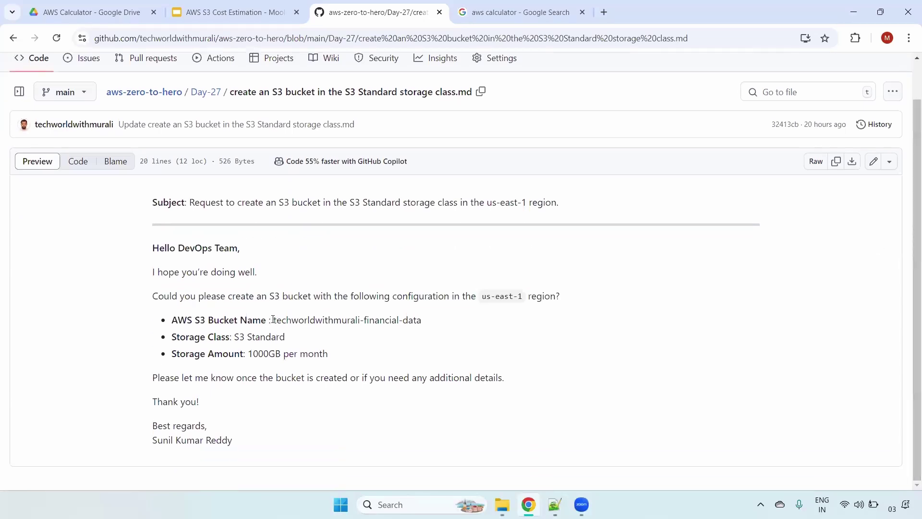
drag(273, 320, 425, 325)
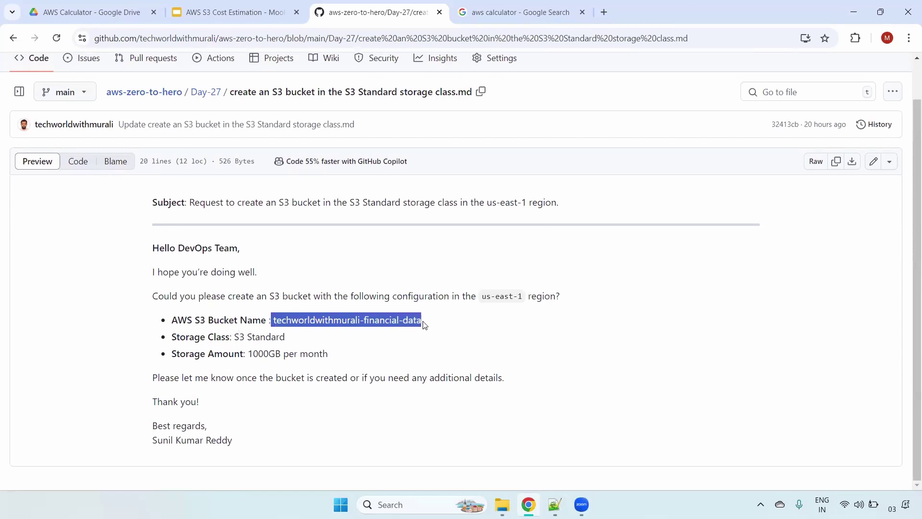
double_click(345, 319)
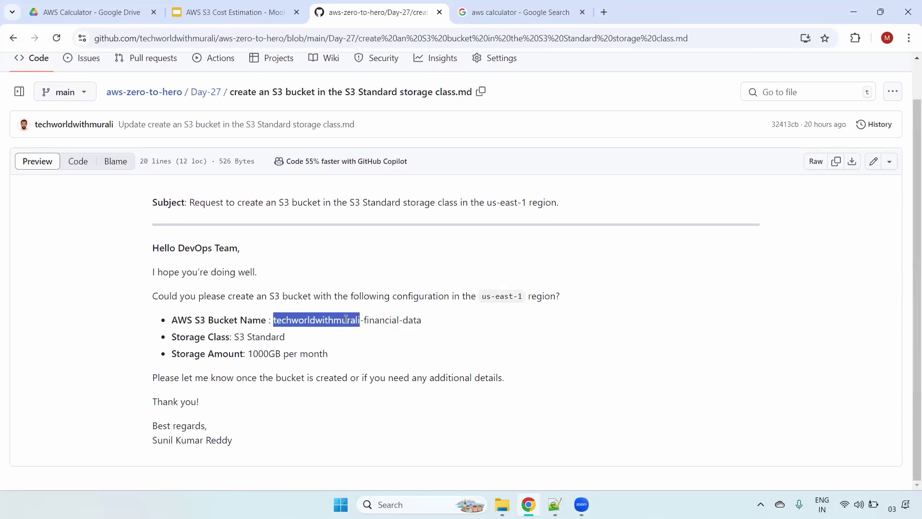
Examine the storage class and monthly storage amount specified in the S3 bucket request
drag(171, 341, 326, 340)
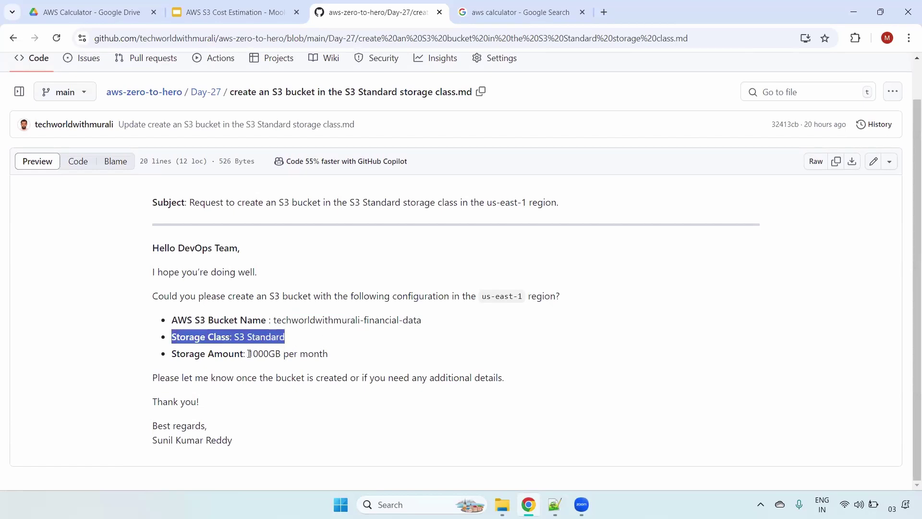
drag(248, 354, 285, 356)
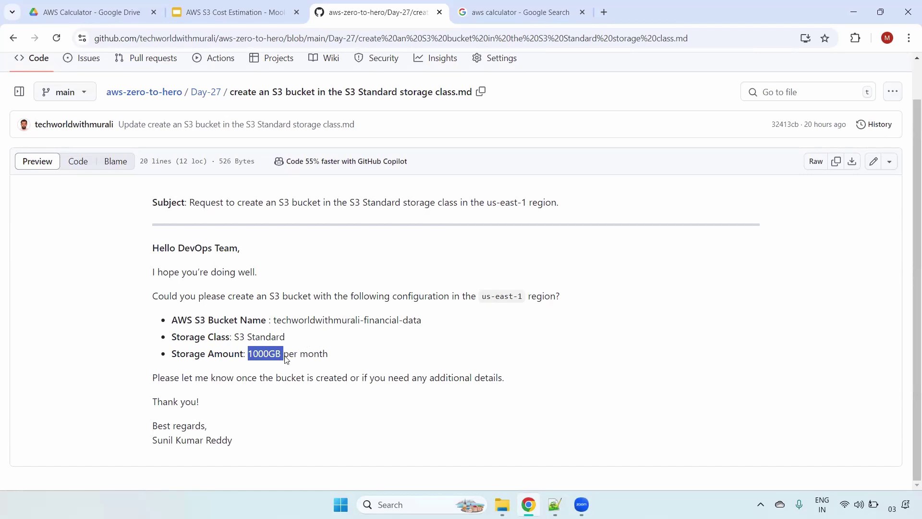
click(350, 329)
drag(163, 314, 355, 354)
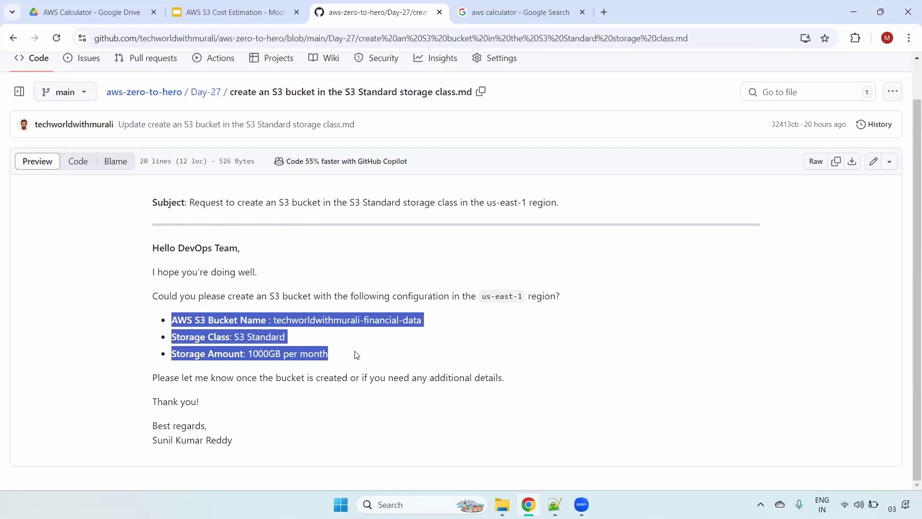
double_click(355, 318)
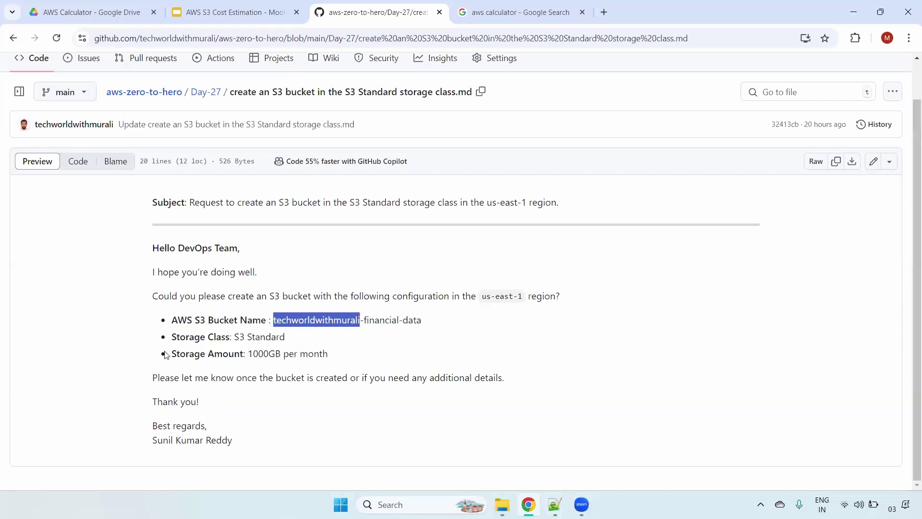
drag(166, 353, 362, 353)
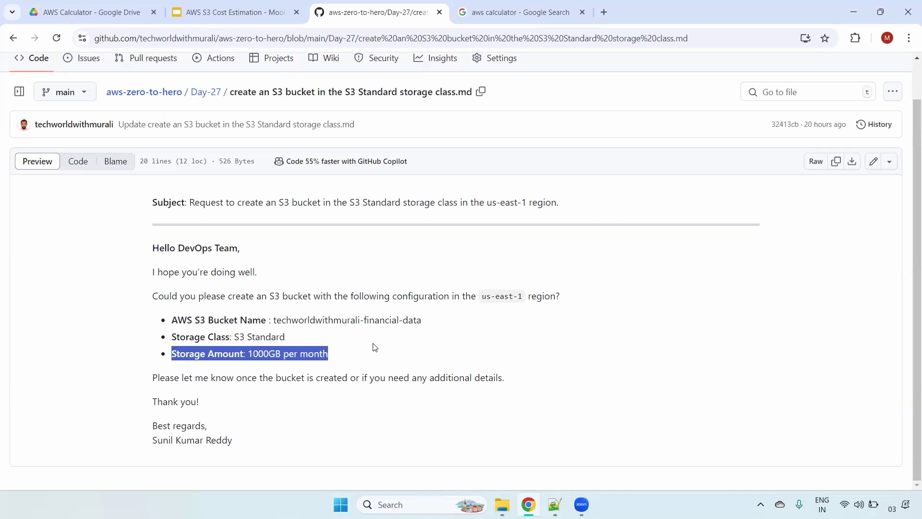
double_click(267, 353)
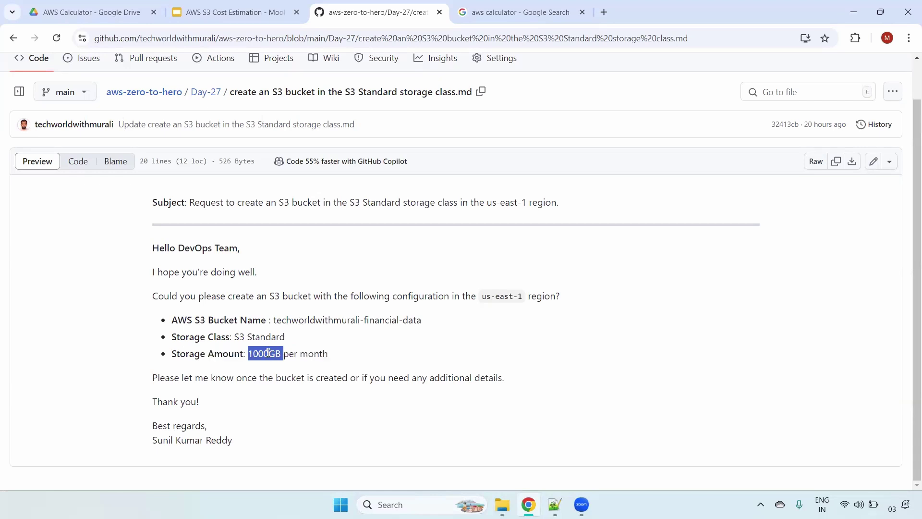
drag(342, 351, 156, 323)
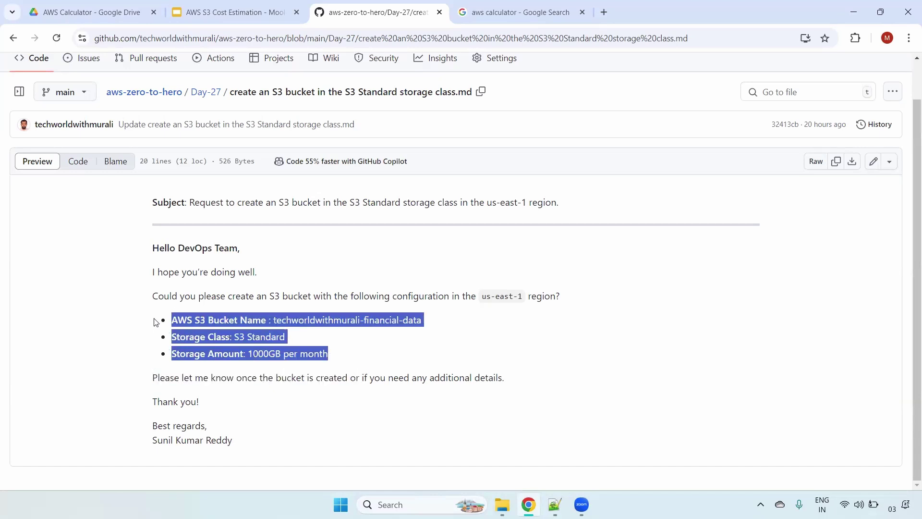
click(497, 328)
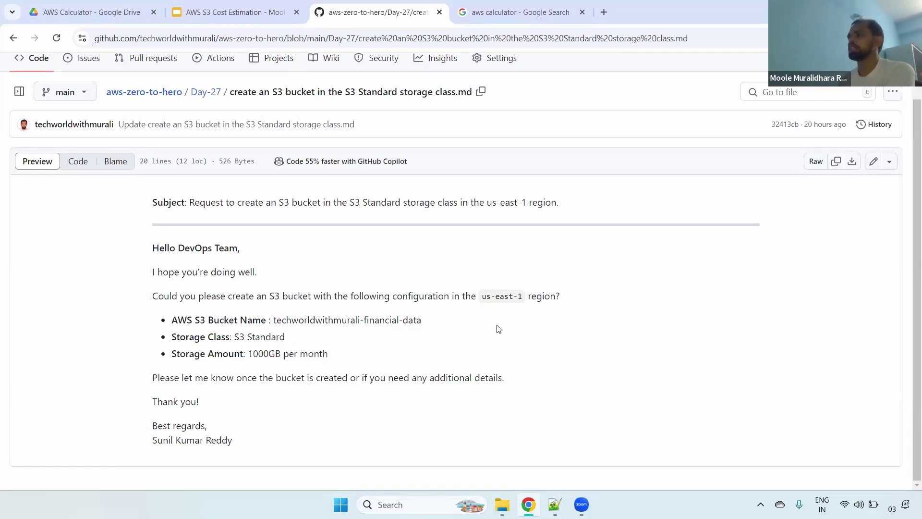
Open AWS Pricing Calculator from the "aws calculator" Google results and start a new estimate
click(488, 4)
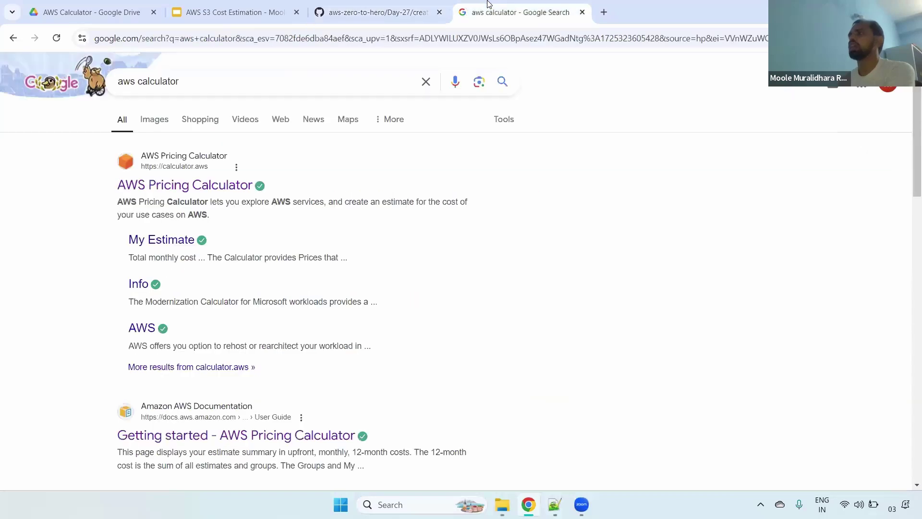
drag(231, 81, 86, 92)
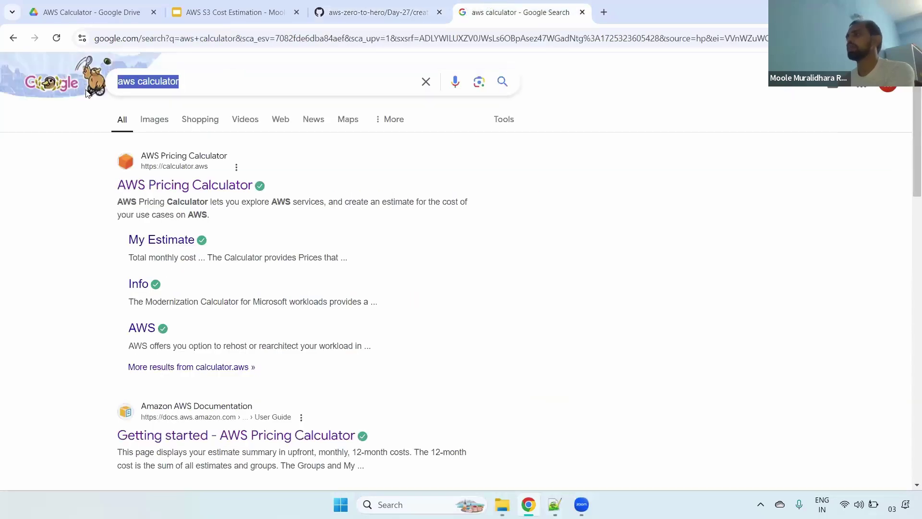
click(610, 164)
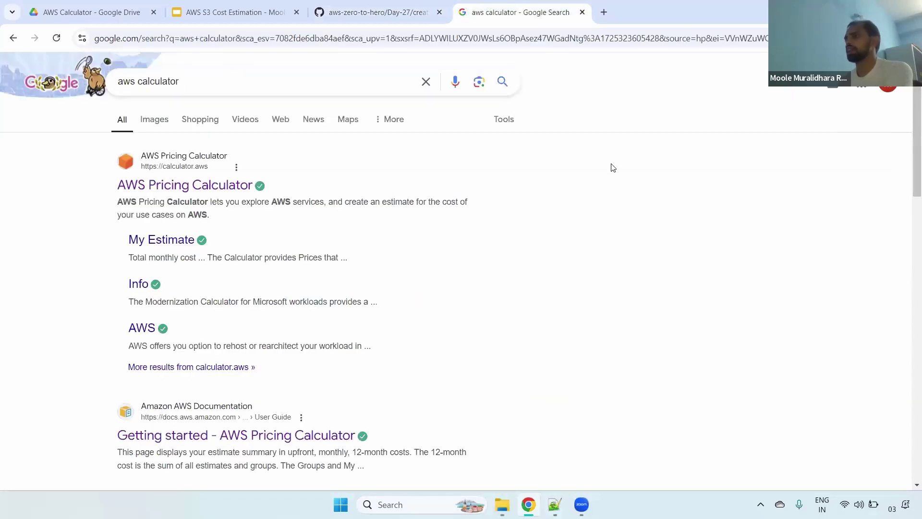
click(190, 192)
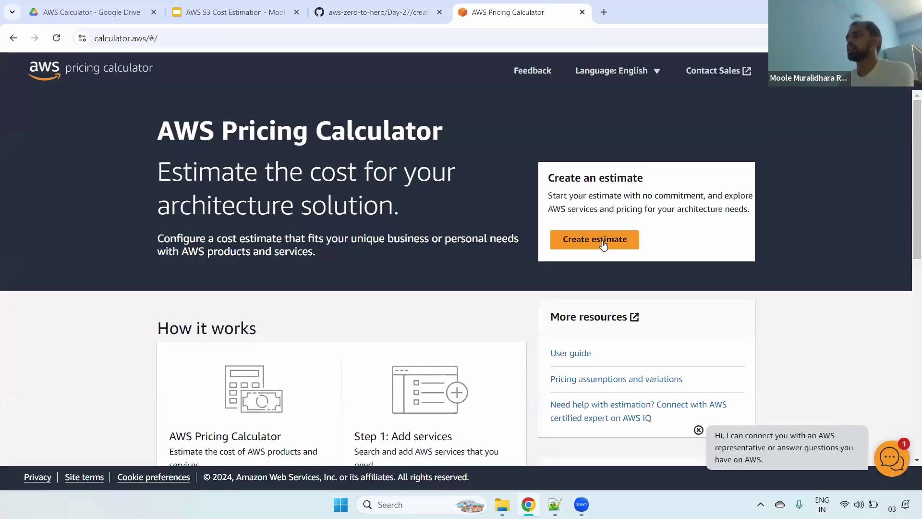
click(602, 242)
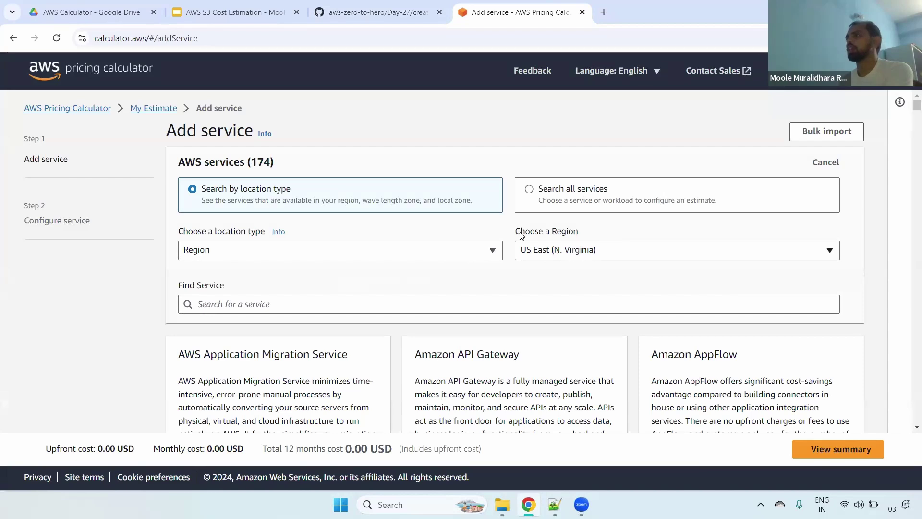
Search the services for s3 in the US East (N. Virginia) region and open the Amazon Simple Storage Service (S3) configuration
drag(521, 234, 594, 236)
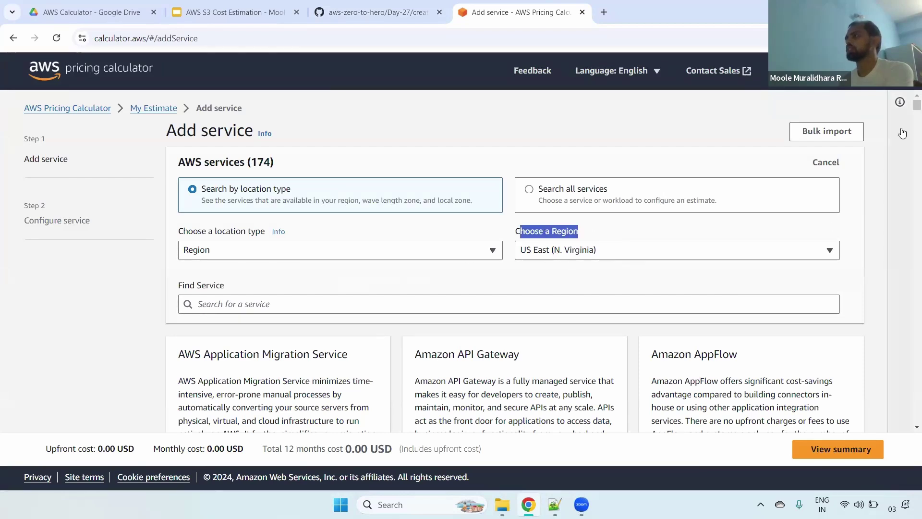
click(340, 296)
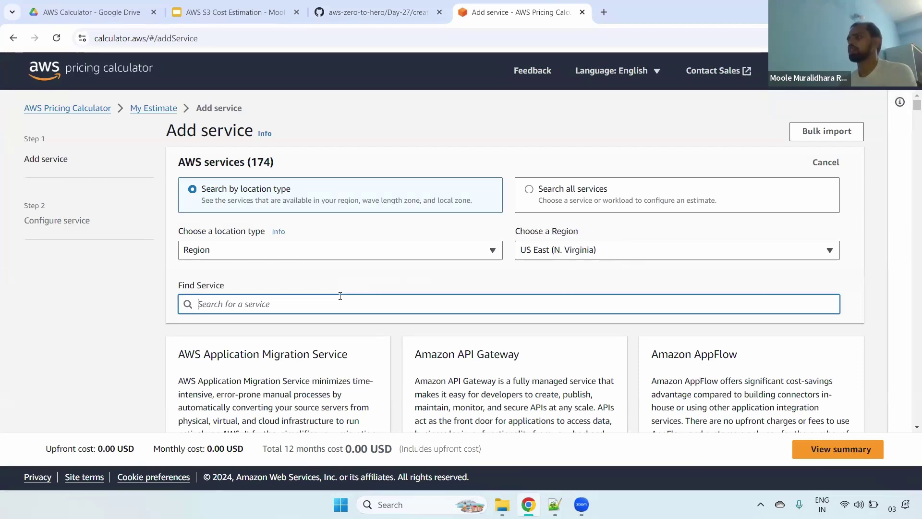
text(s)
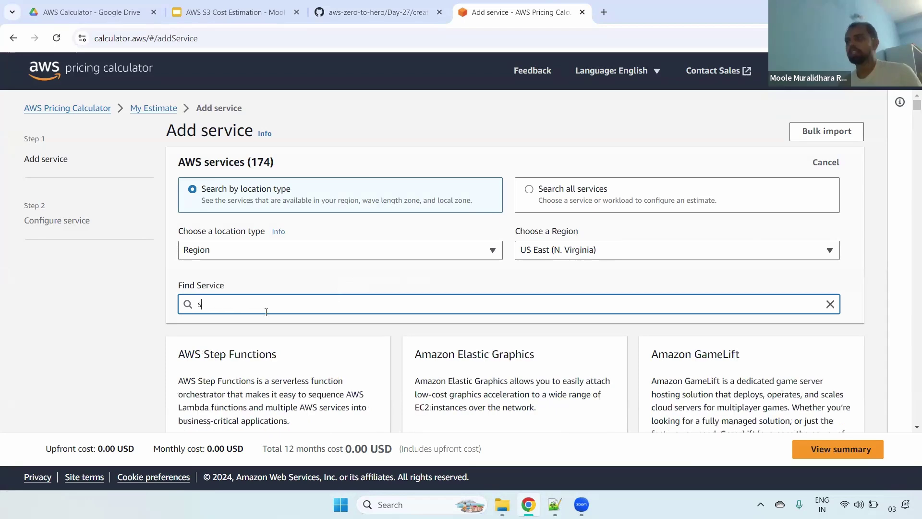
text(3)
scroll(194, 155, down, 3)
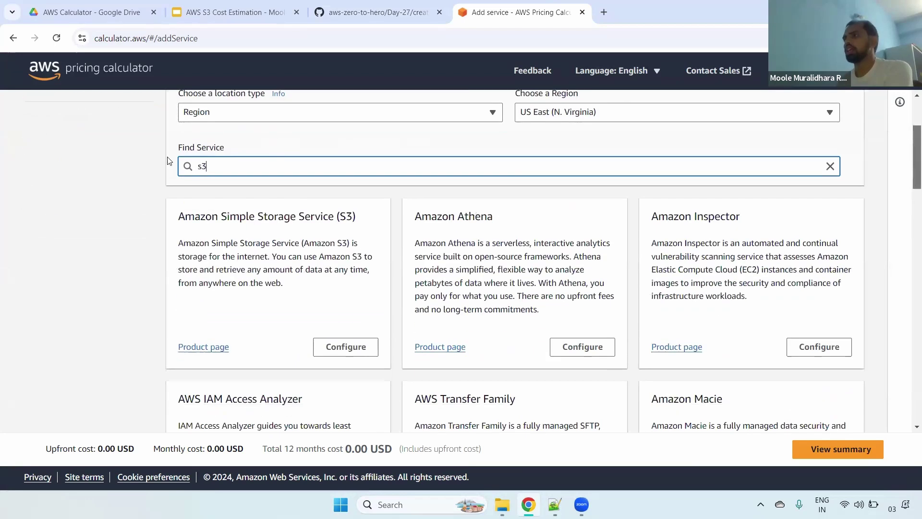
drag(176, 219, 360, 219)
click(352, 347)
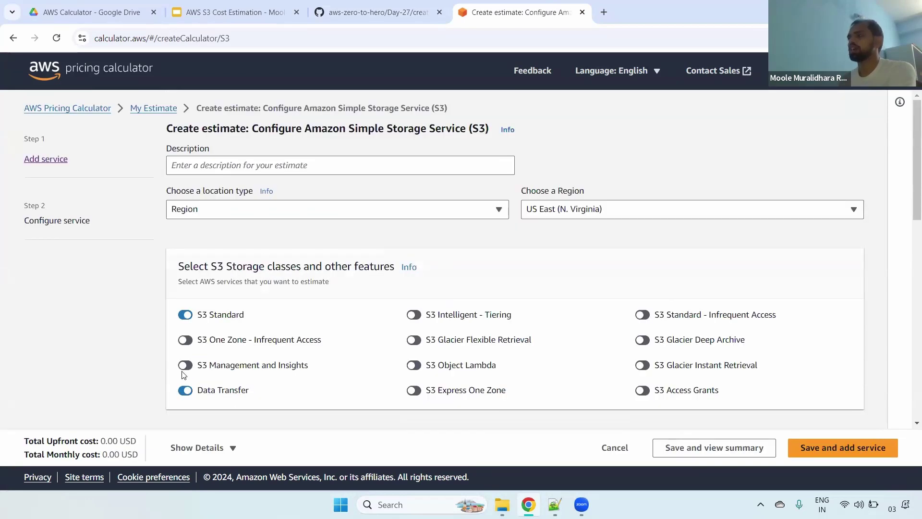
Exclude Data Transfer from the S3 estimate, keeping only the S3 Standard storage class selected
drag(263, 315, 202, 315)
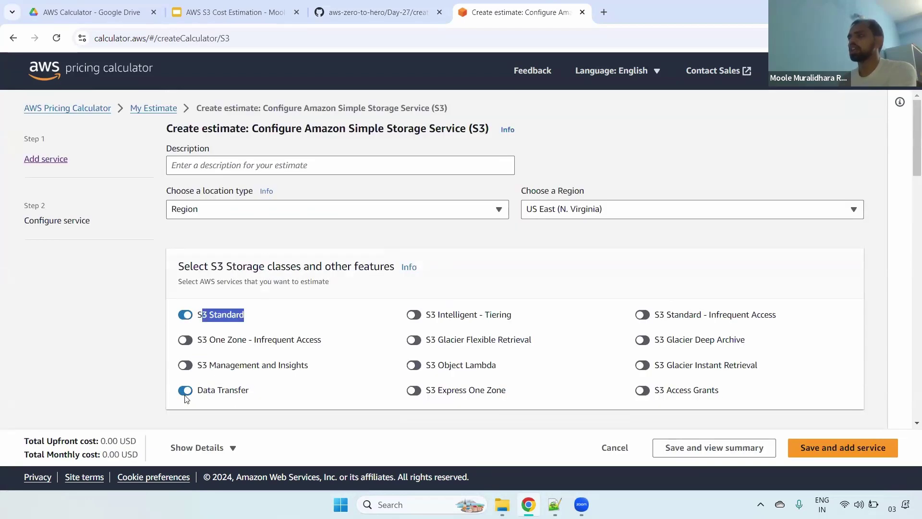
click(186, 397)
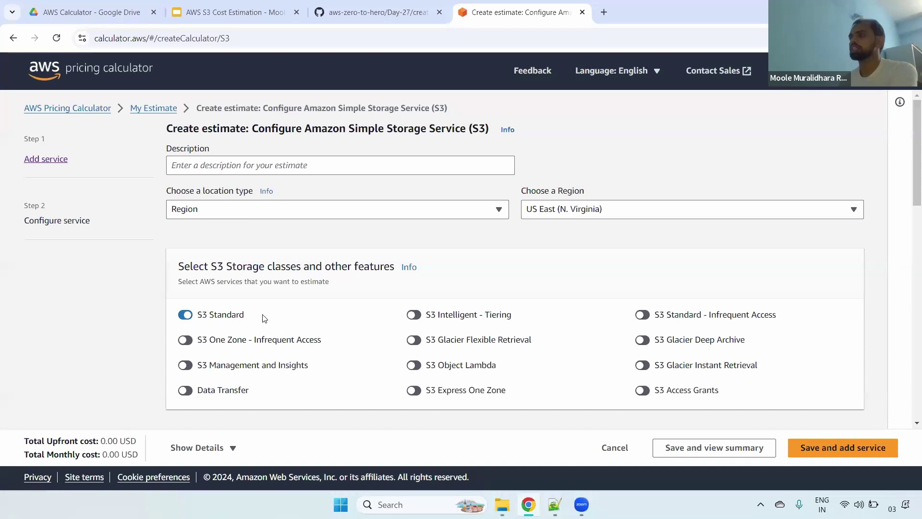
drag(263, 317, 196, 315)
Set the S3 Standard storage amount to 1000 GB per month and check the total monthly cost
scroll(345, 284, down, 2)
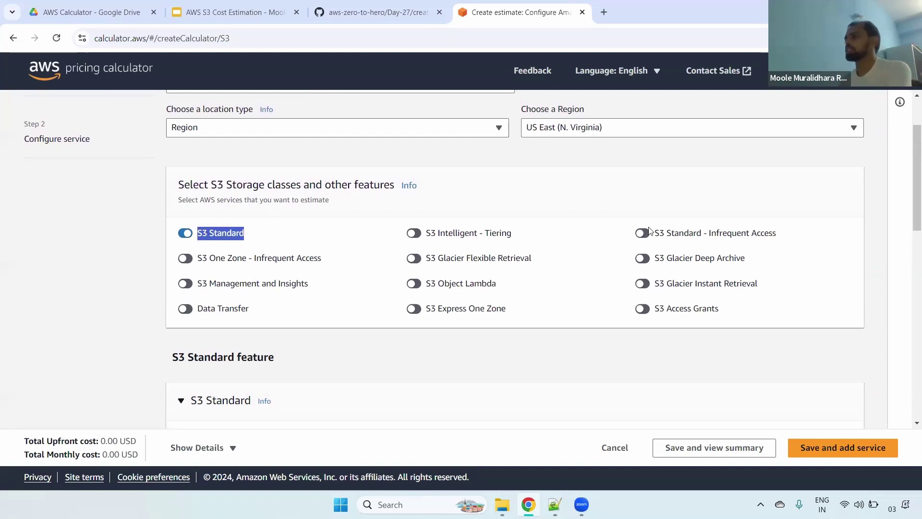
drag(909, 203, 909, 262)
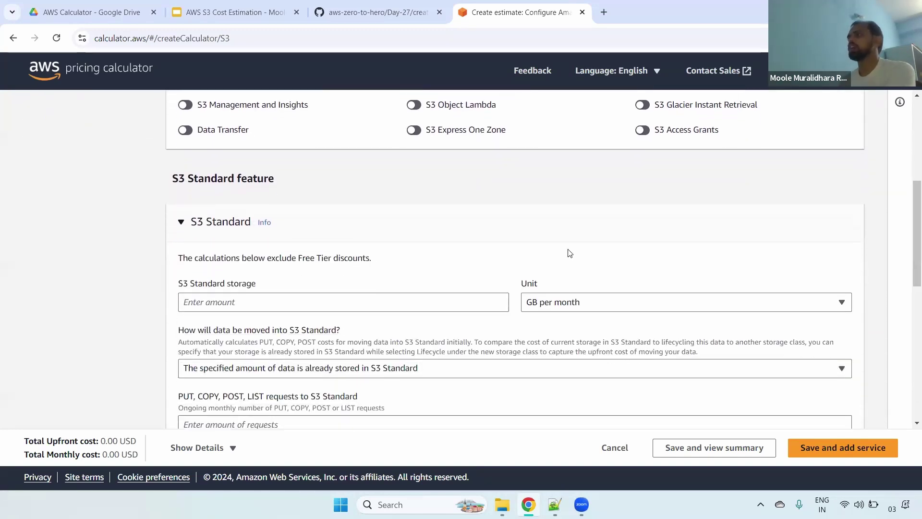
click(272, 302)
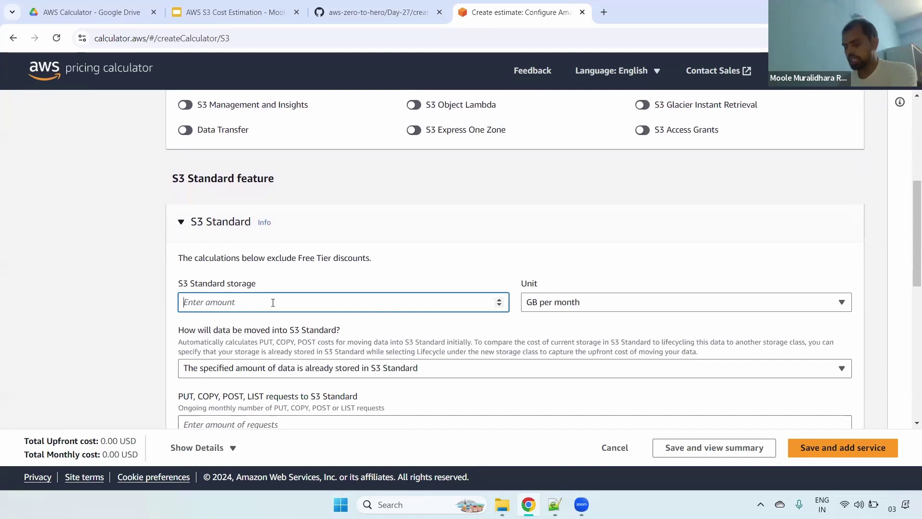
text(100)
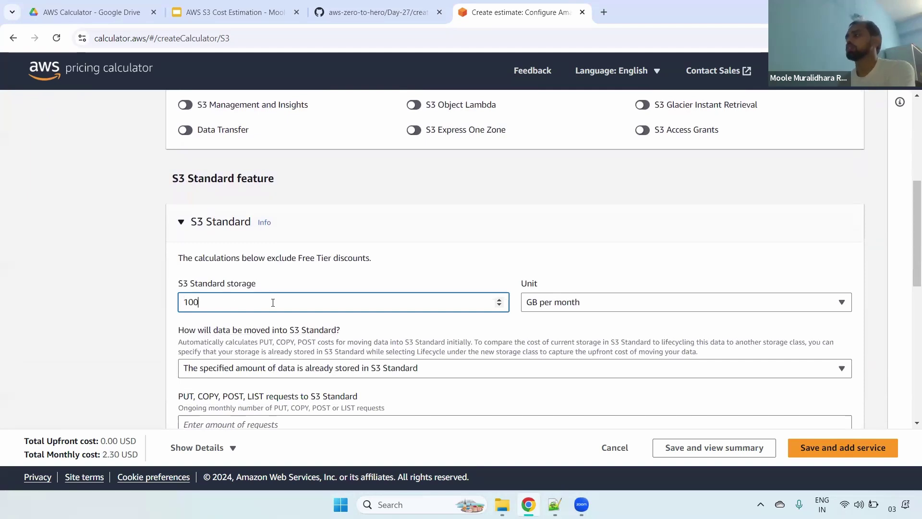
text(0)
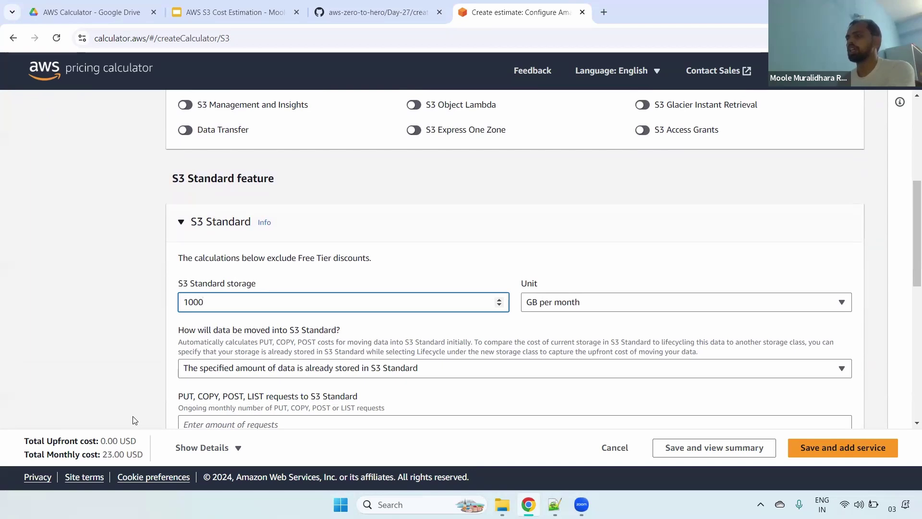
drag(101, 454, 143, 454)
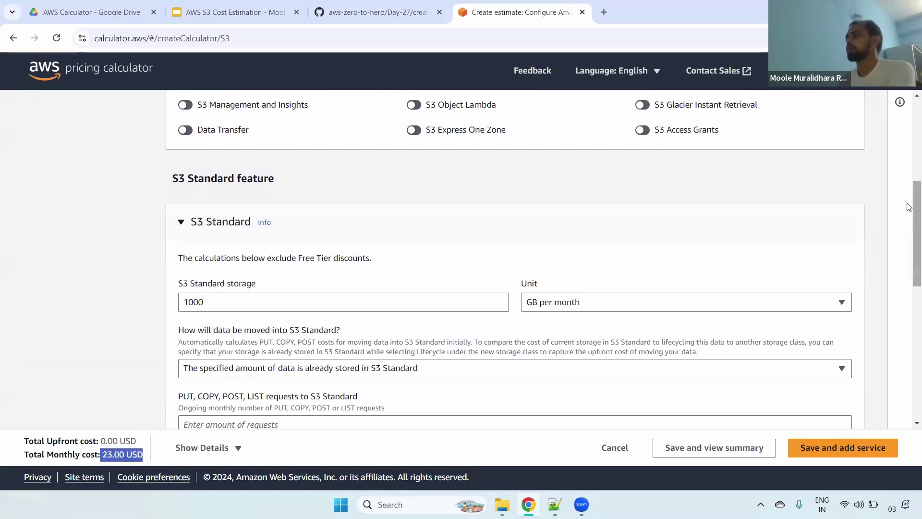
Set how data is moved into S3 Standard to PUT, COPY, POST requests to S3 Standard
scroll(909, 207, down, 3)
click(180, 211)
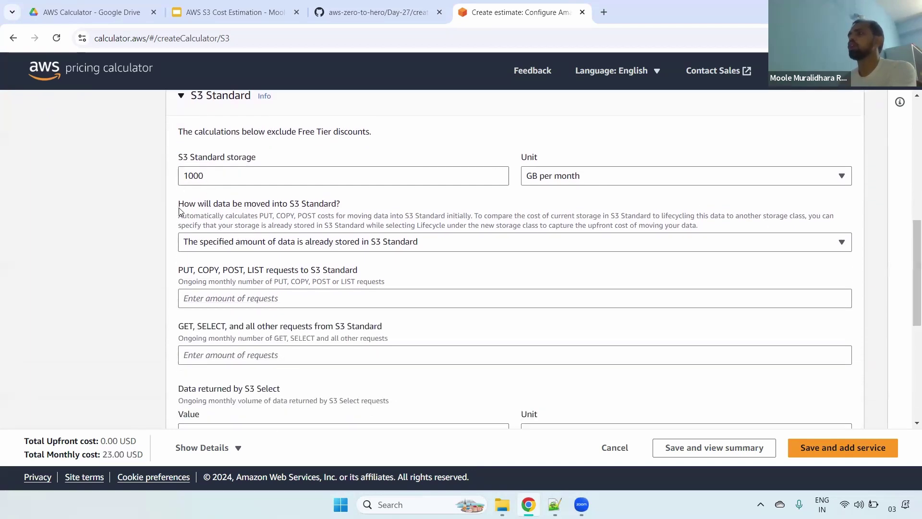
drag(180, 212, 340, 208)
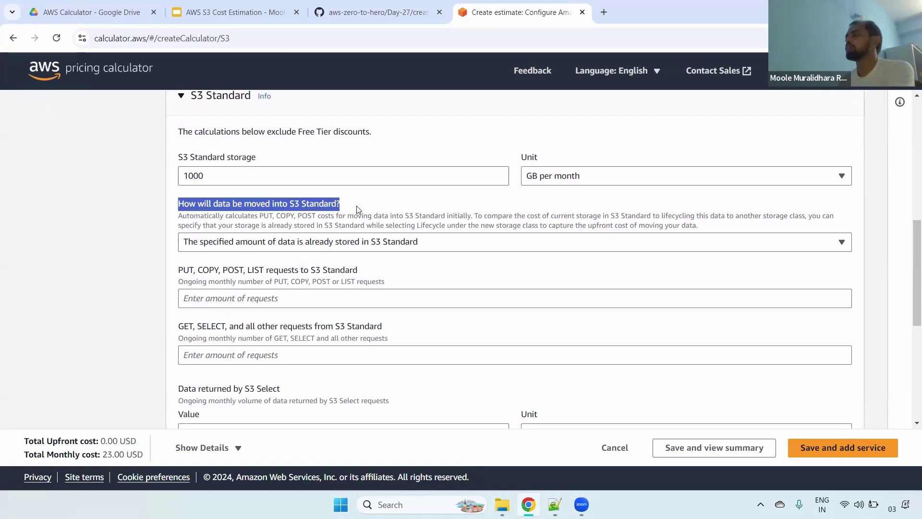
click(362, 236)
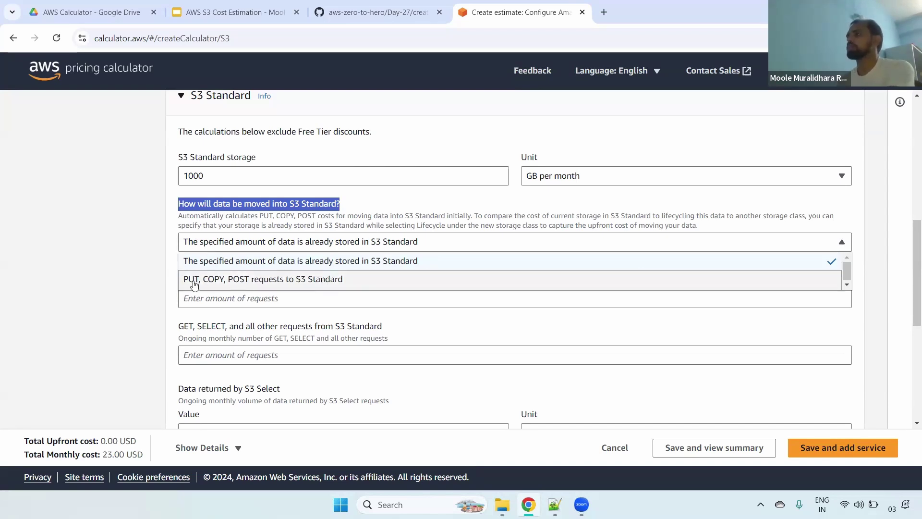
click(304, 281)
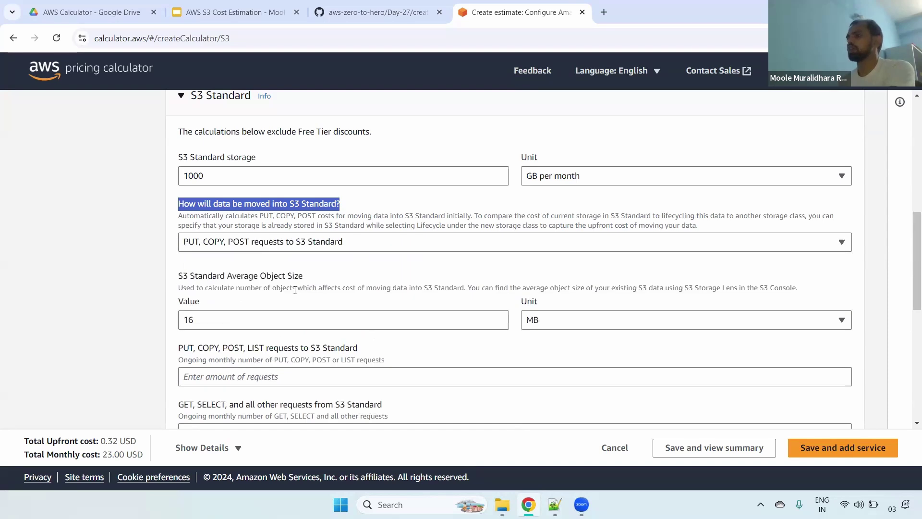
Set the S3 Standard average object size to 2 MB
scroll(624, 268, down, 1)
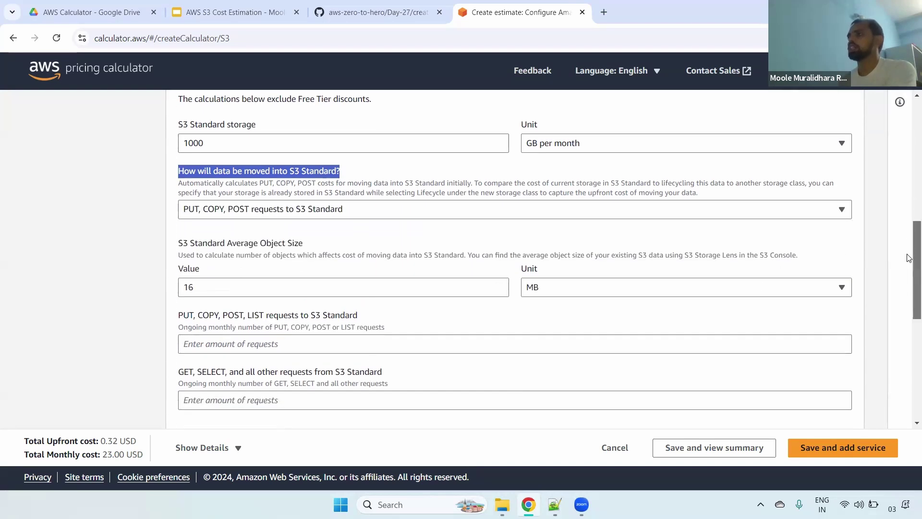
drag(184, 222, 320, 226)
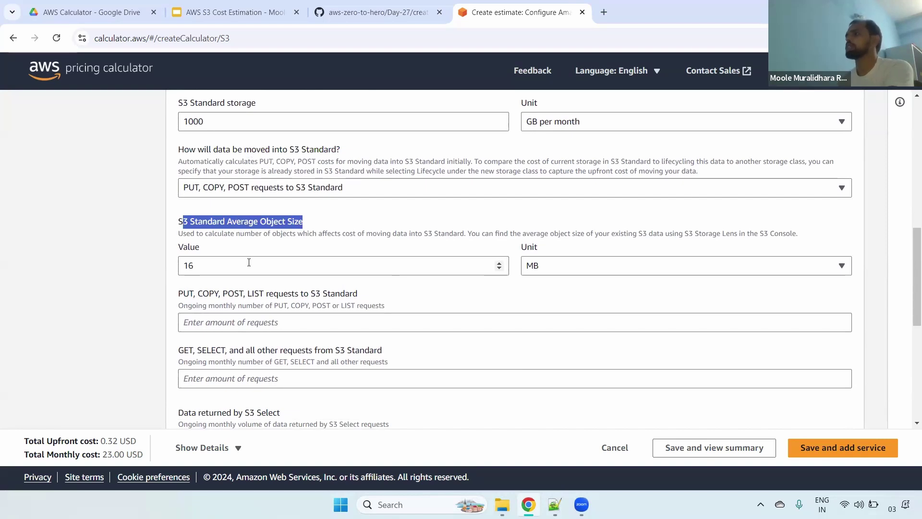
drag(244, 264, 116, 265)
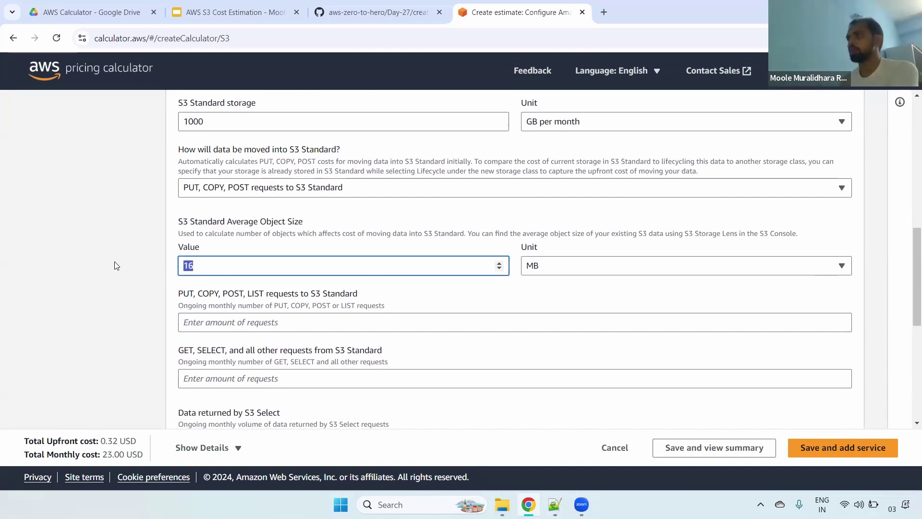
text(2)
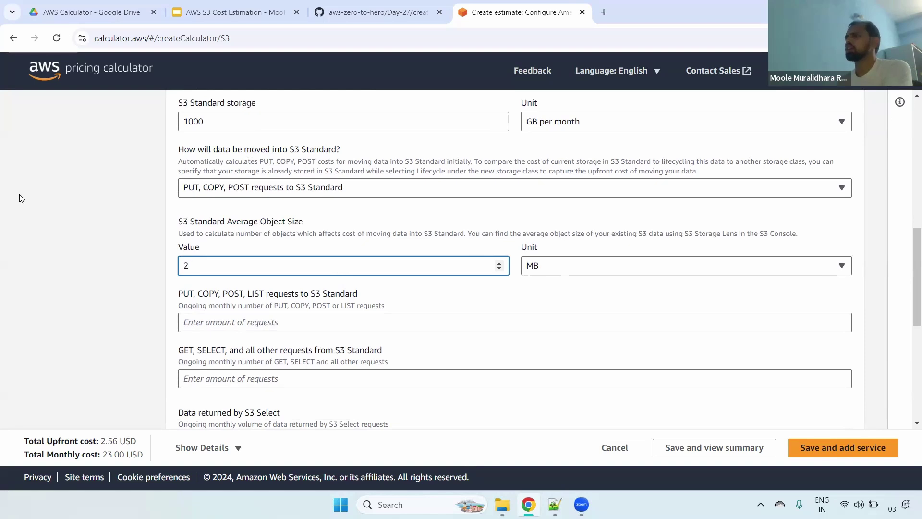
drag(178, 148, 589, 282)
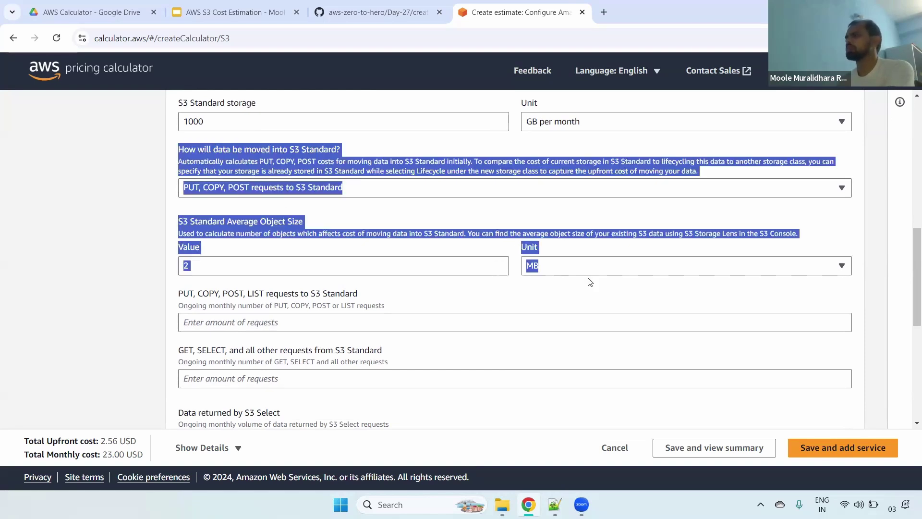
click(288, 248)
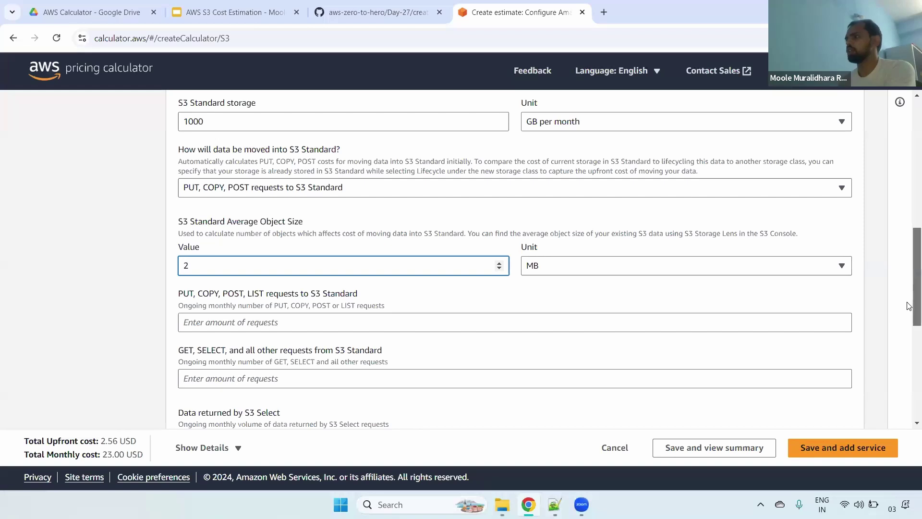
Review the selected storage classes and the optional PUT, GET and S3 Select fields without entering amounts
scroll(909, 300, down, 1)
scroll(909, 219, up, 3)
scroll(909, 219, up, 6)
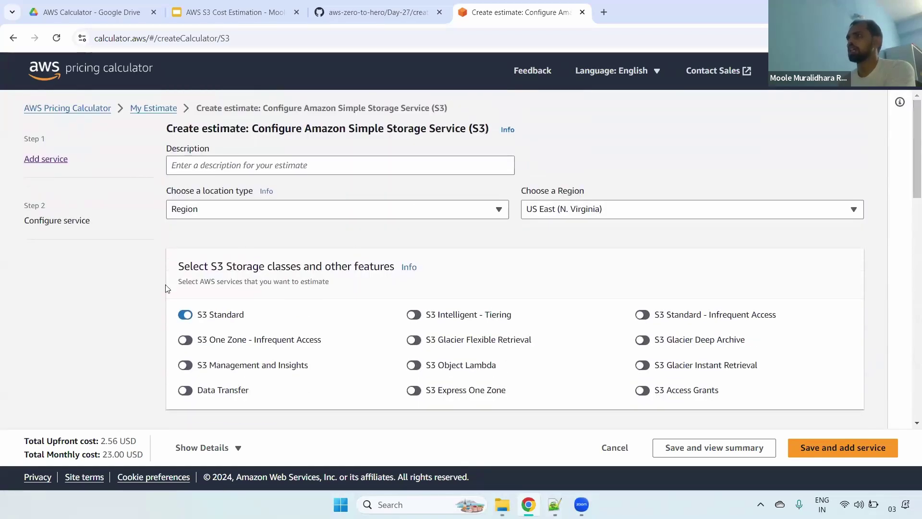
drag(909, 124, 908, 274)
scroll(909, 274, down, 2)
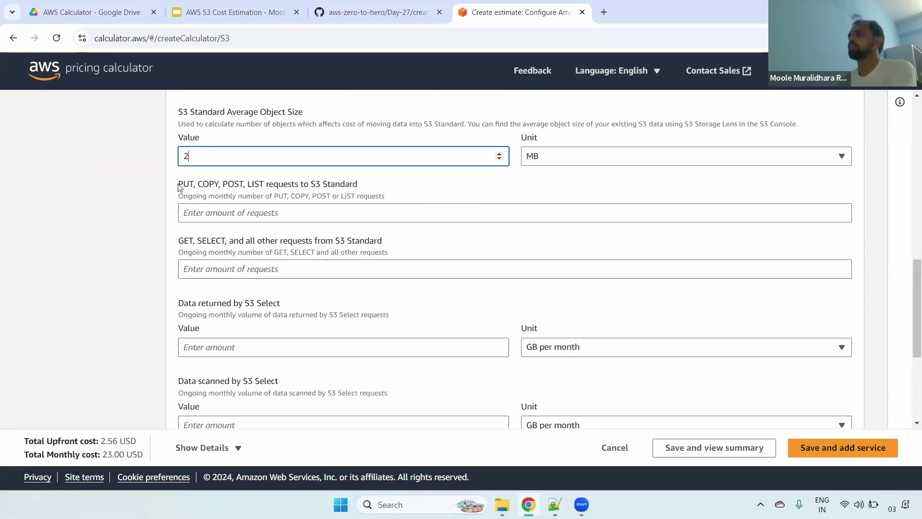
drag(179, 187, 370, 186)
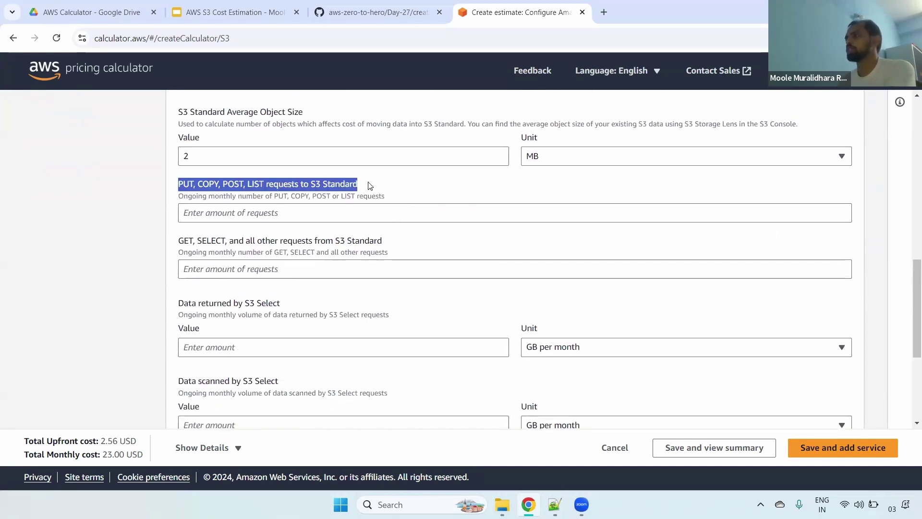
click(274, 215)
click(234, 271)
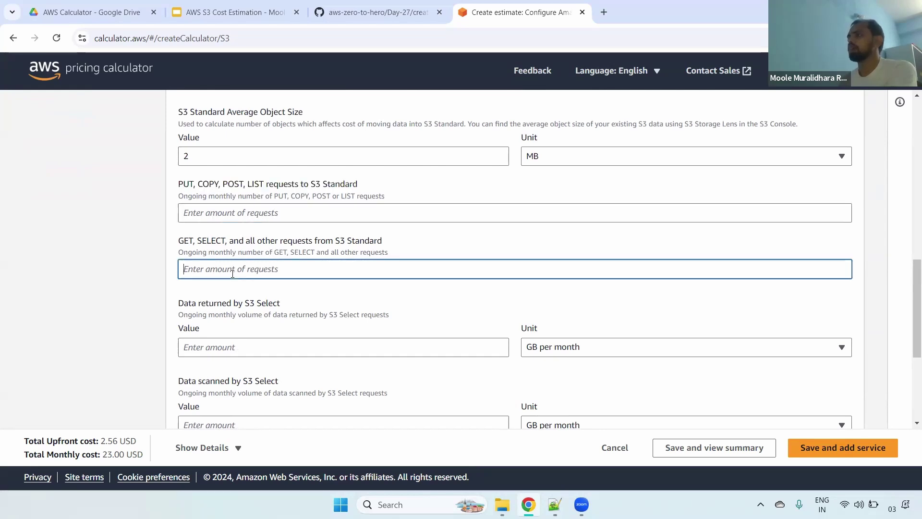
drag(178, 240, 380, 245)
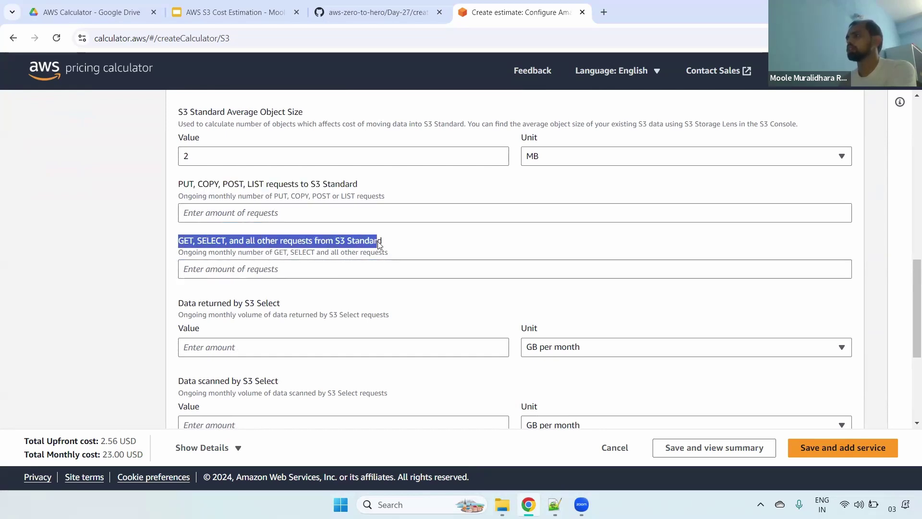
click(270, 267)
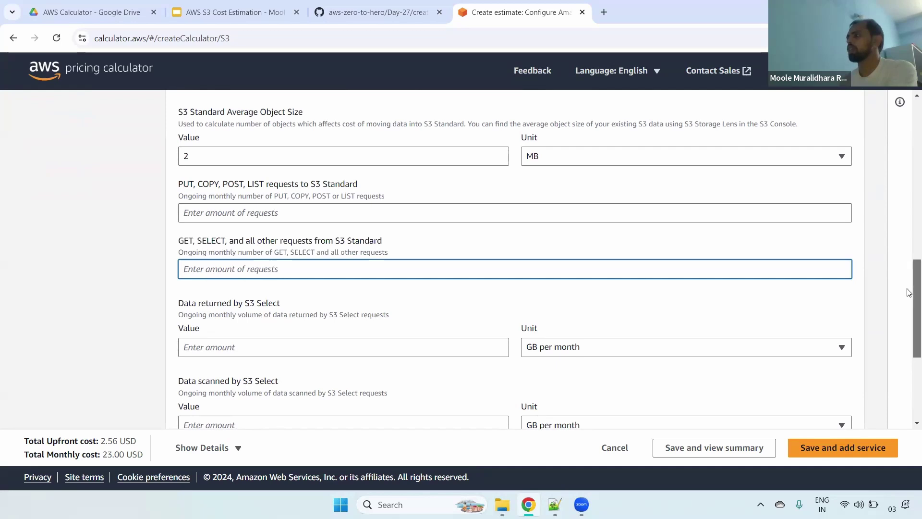
drag(909, 284, 907, 339)
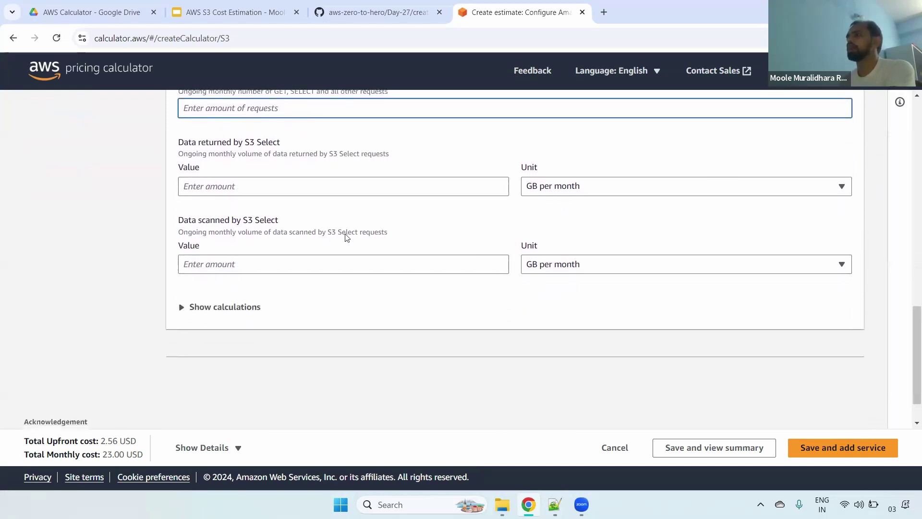
Show the cost details and examine the S3 Standard monthly and upfront costs alongside the data movement options
click(230, 447)
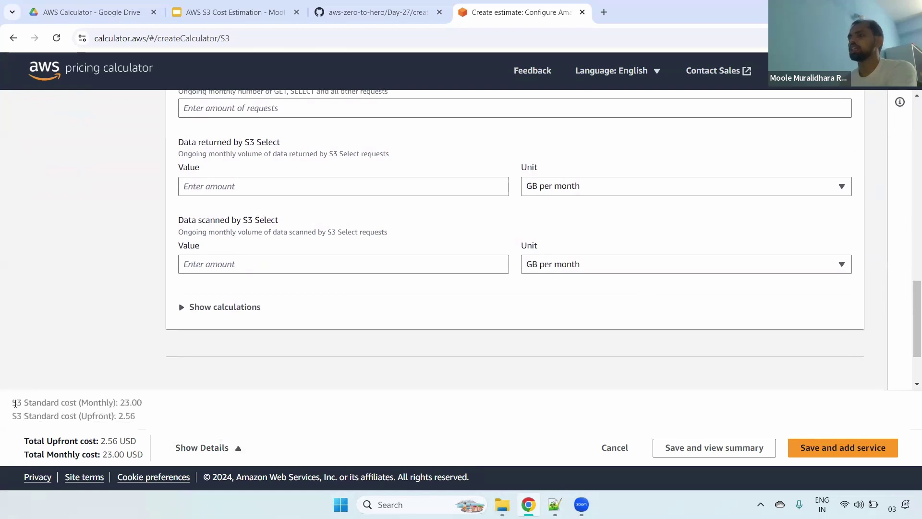
drag(16, 403, 155, 409)
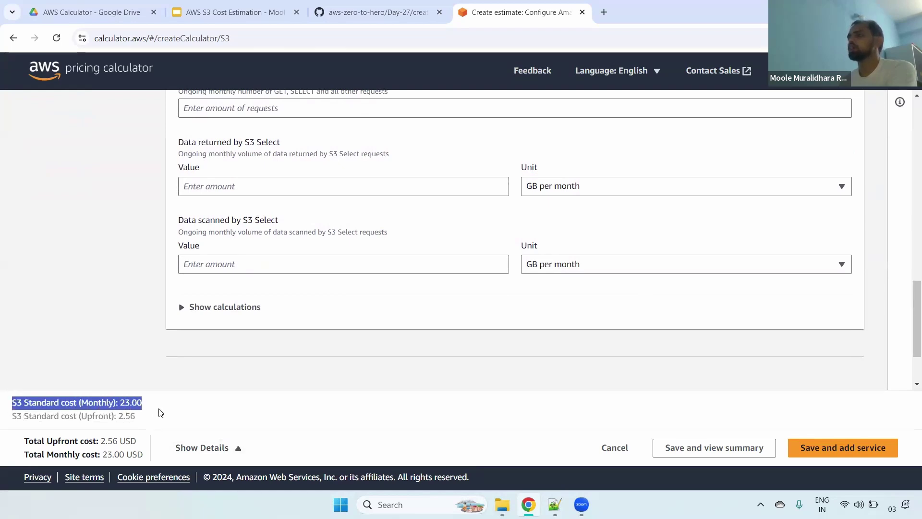
drag(19, 416, 166, 422)
double_click(128, 415)
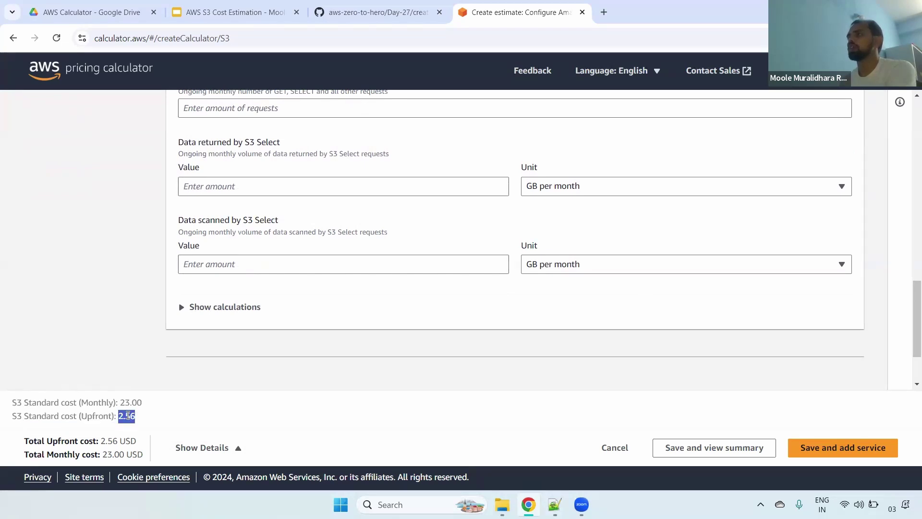
scroll(909, 295, up, 2)
scroll(909, 296, up, 3)
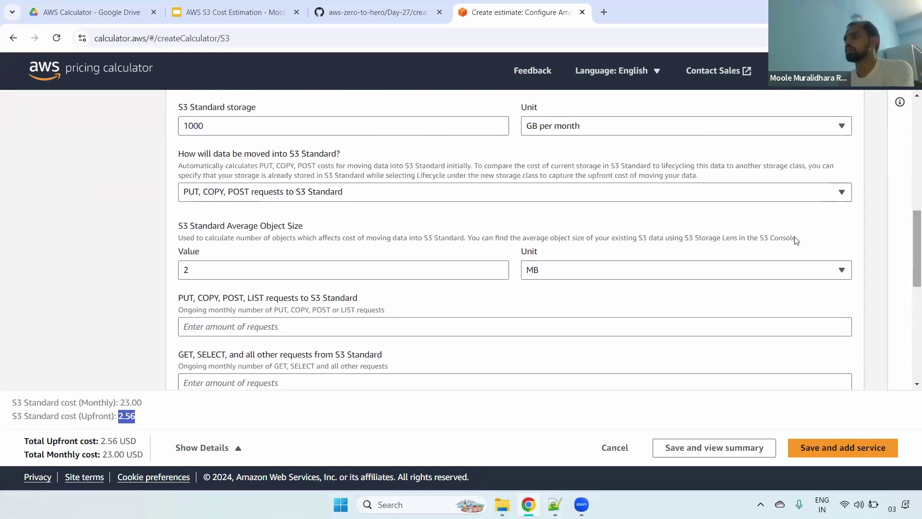
click(181, 195)
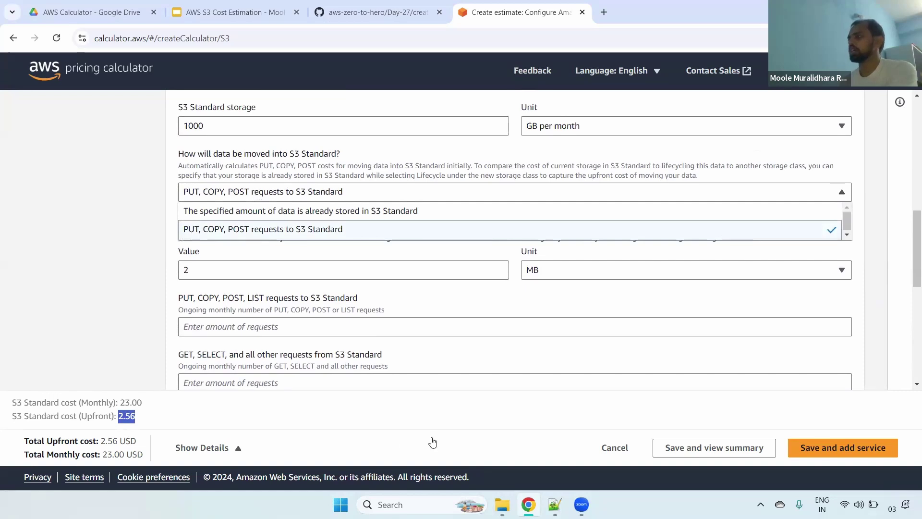
click(80, 264)
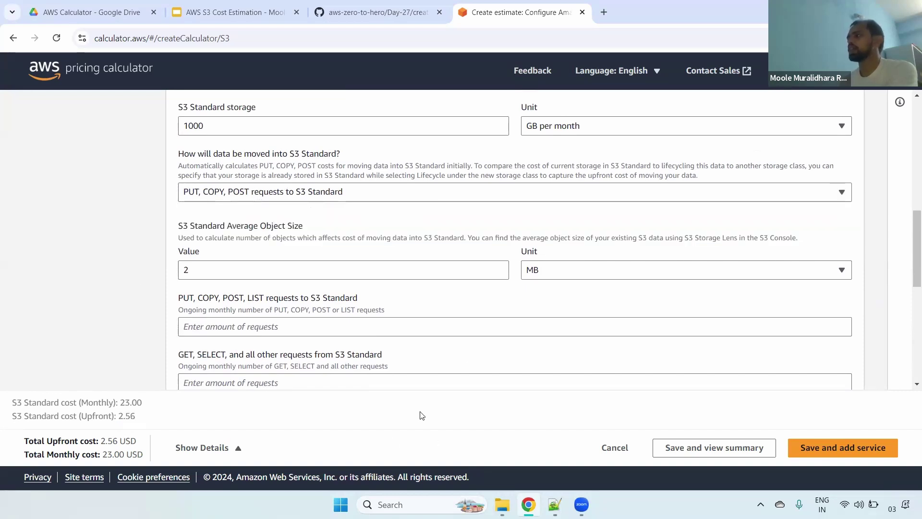
scroll(854, 384, down, 2)
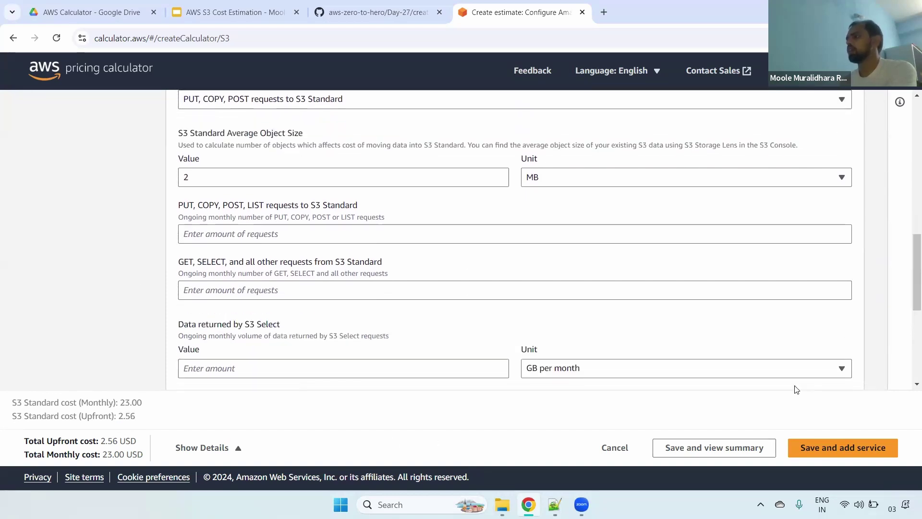
Save the S3 configuration to the estimate and examine the upfront, monthly and 12-month costs in its summary
click(739, 447)
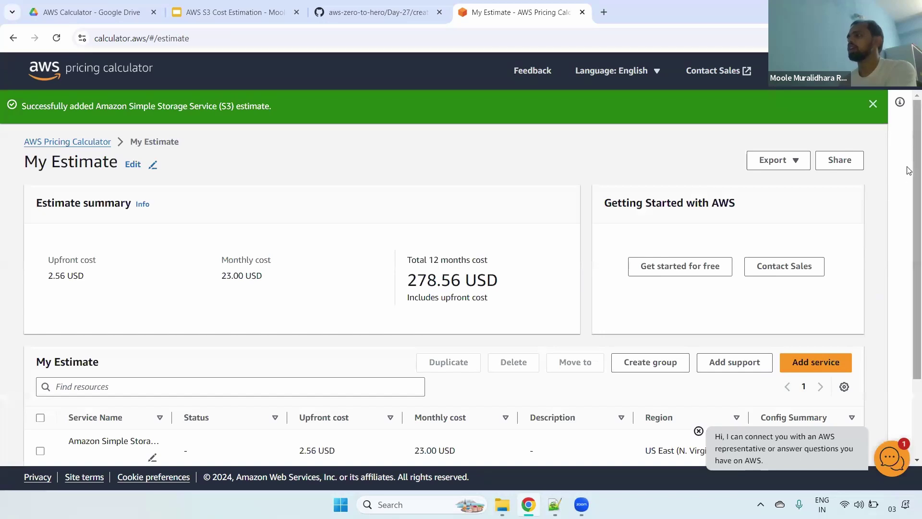
drag(915, 171, 908, 209)
drag(214, 200, 295, 225)
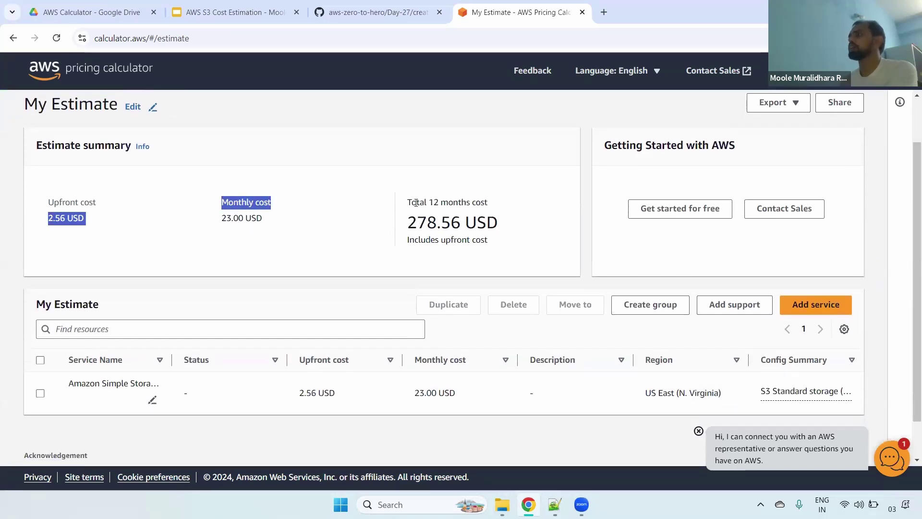
drag(416, 202, 519, 239)
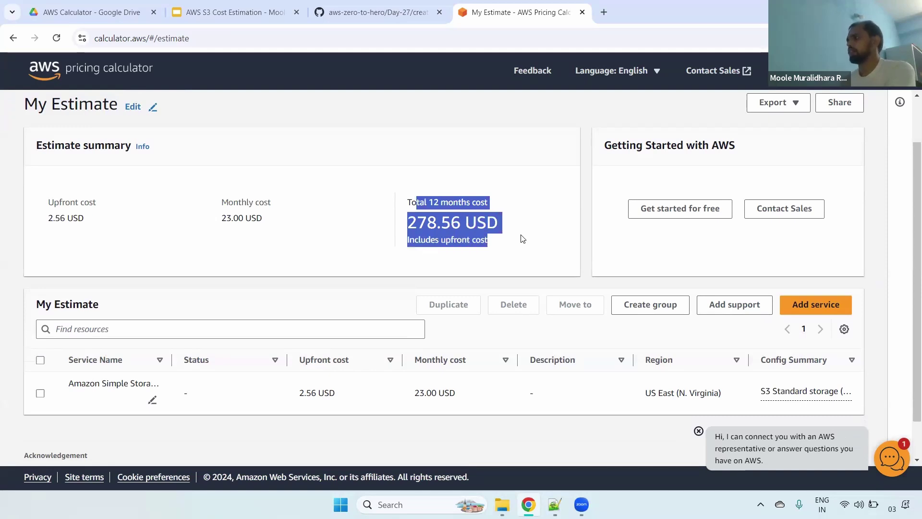
Select the Amazon Simple Storage Service entry in My Estimate and export the estimate in PDF format
click(40, 394)
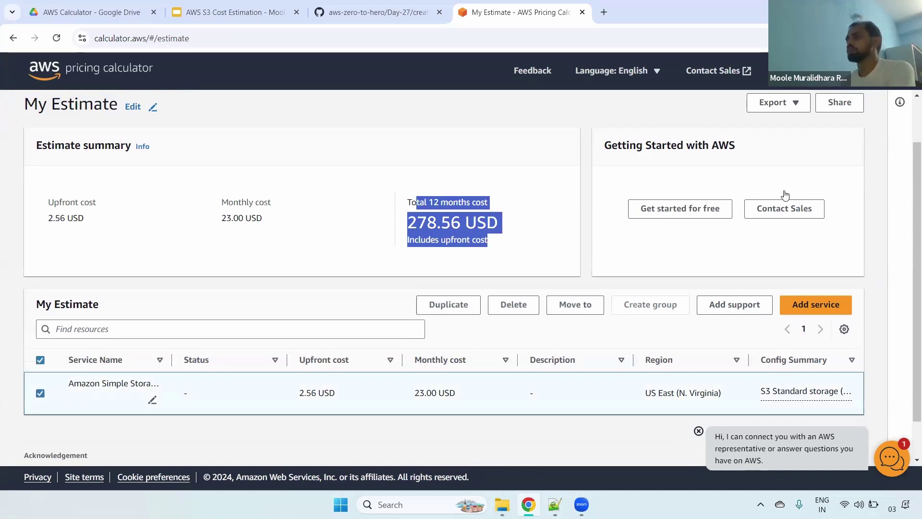
click(785, 106)
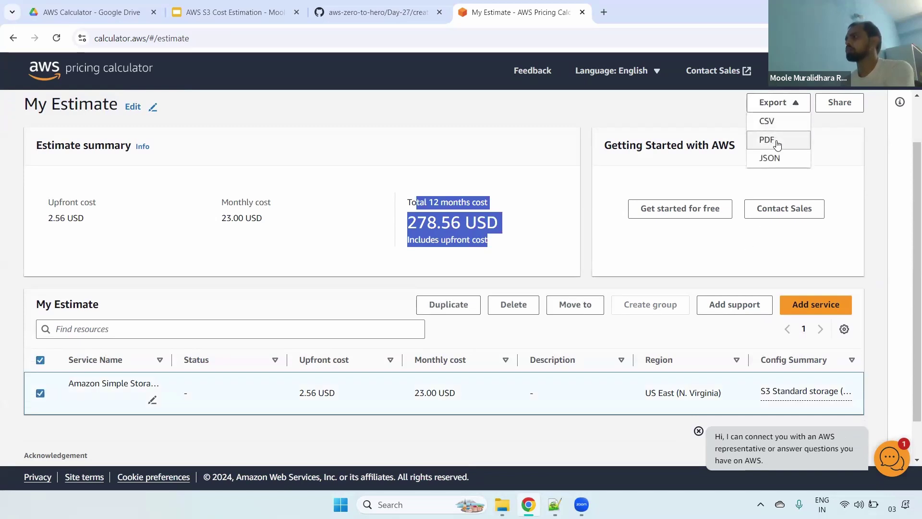
click(781, 140)
click(613, 377)
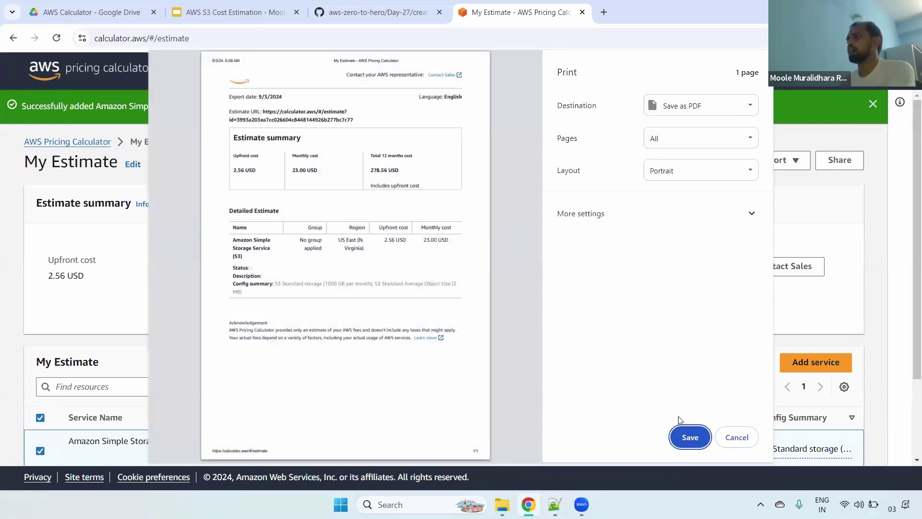
Save the exported PDF in the Downloads folder under the file name AWS S3 Estimation
click(689, 435)
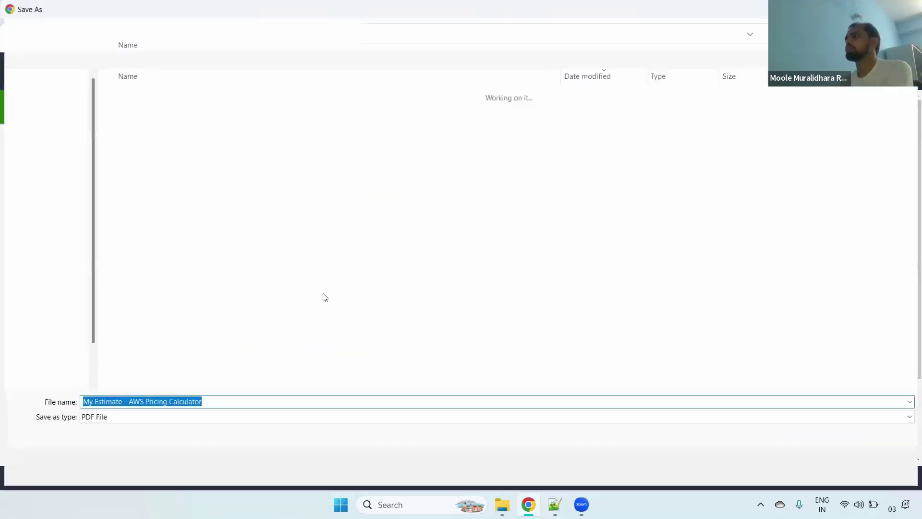
text(AWS)
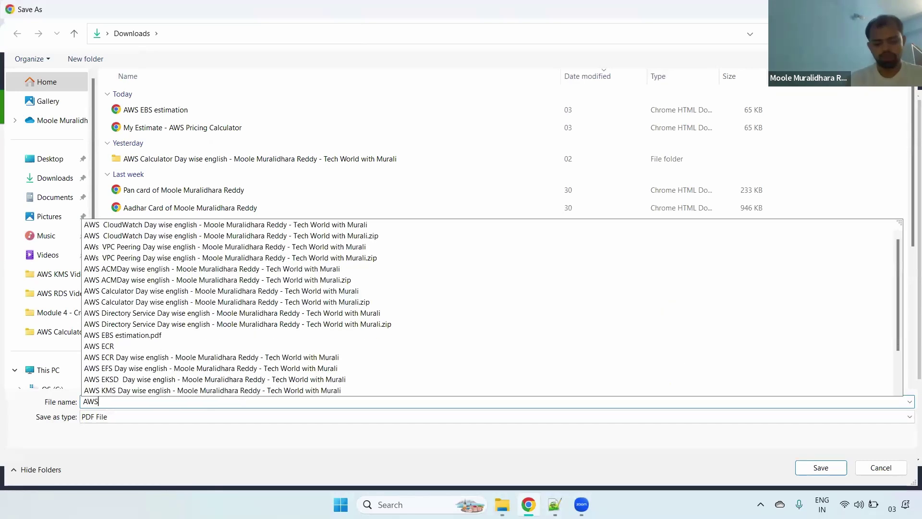
text( S3)
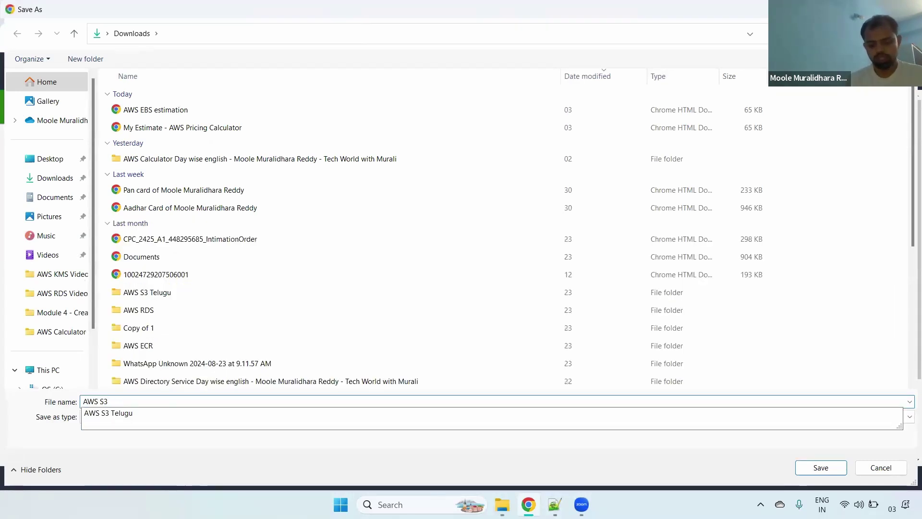
text( Estimation)
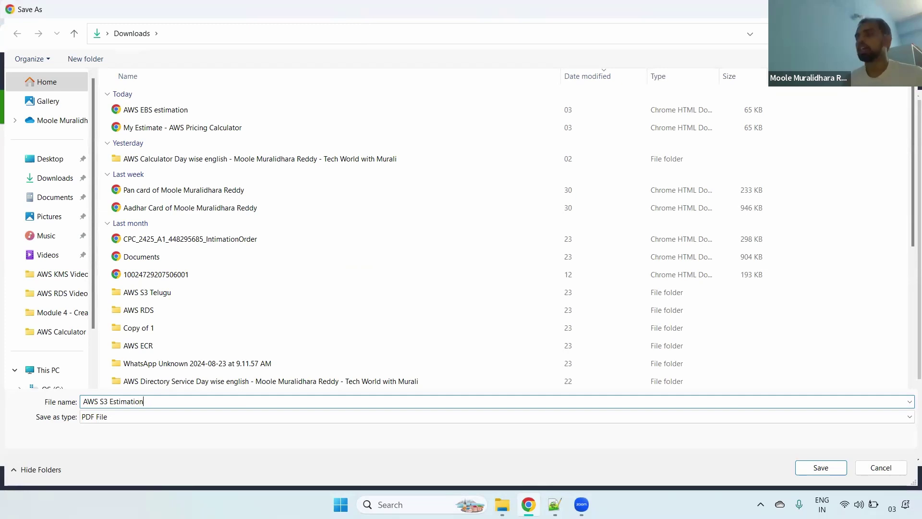
key(Return)
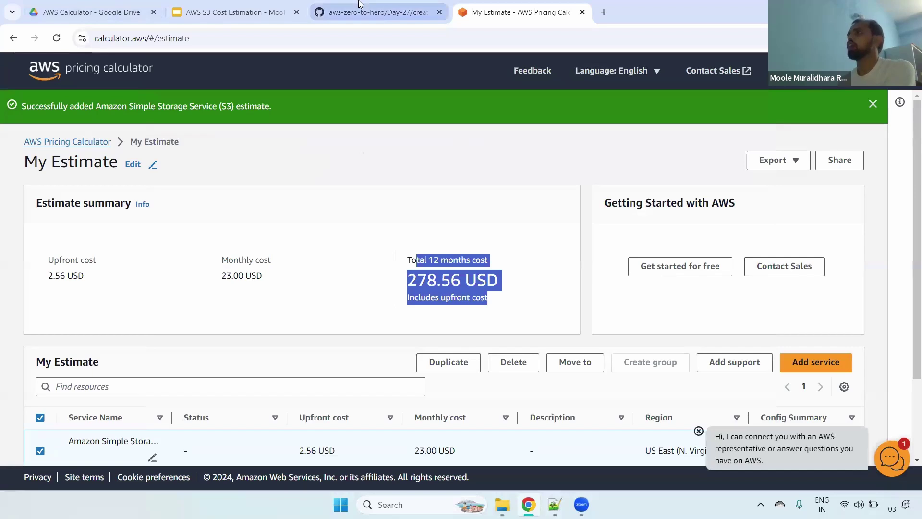
Review the S3 bucket request on GitHub, checking its bucket name, storage class and storage amount
click(326, 4)
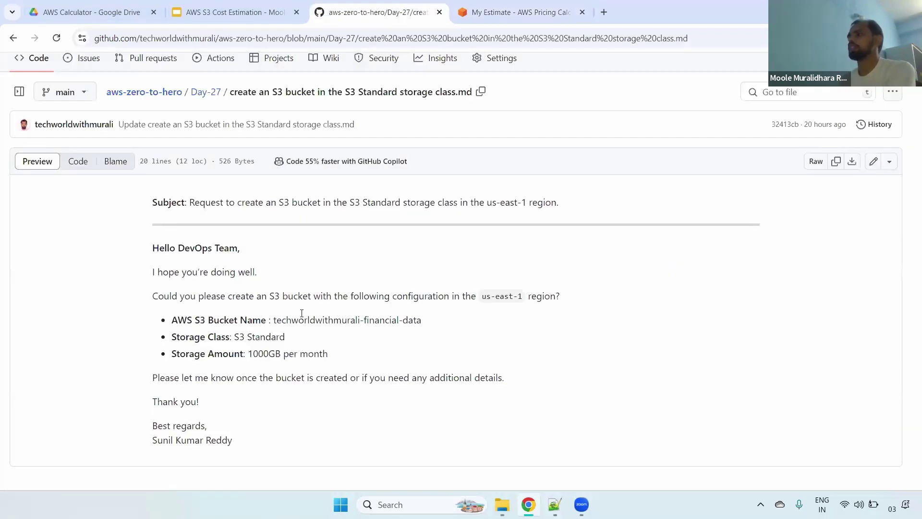
drag(230, 337, 320, 343)
triple_click(341, 317)
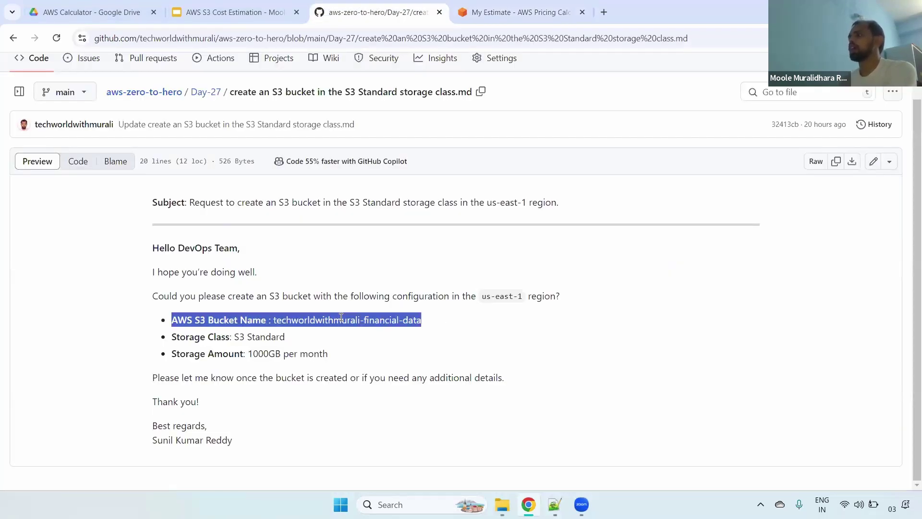
drag(236, 377, 342, 352)
click(400, 332)
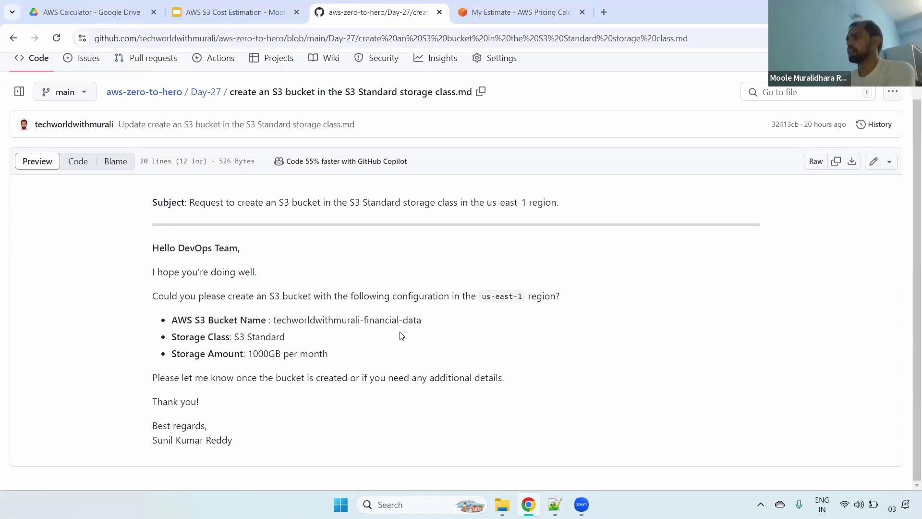
Open the AWS S3 Estimation PDF from the Downloads folder and examine the storage and object size in its config summary
mouse_move(502, 504)
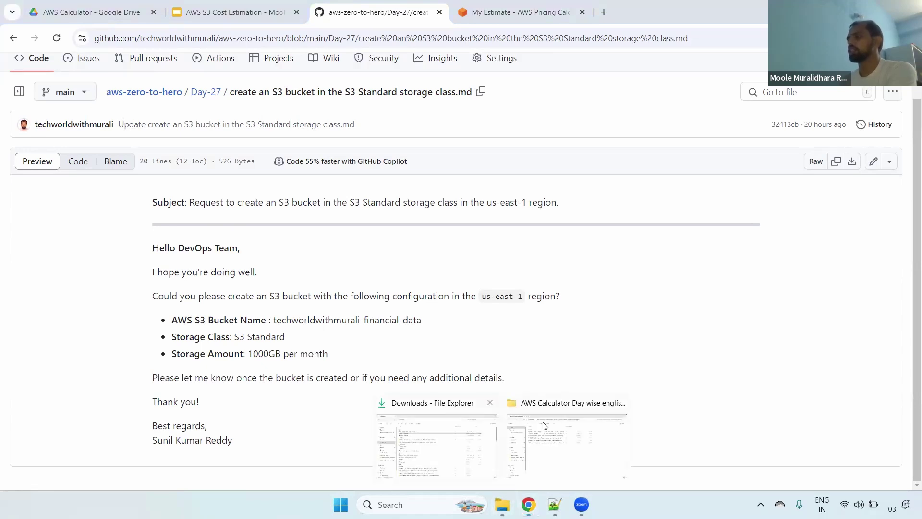
click(437, 446)
double_click(231, 160)
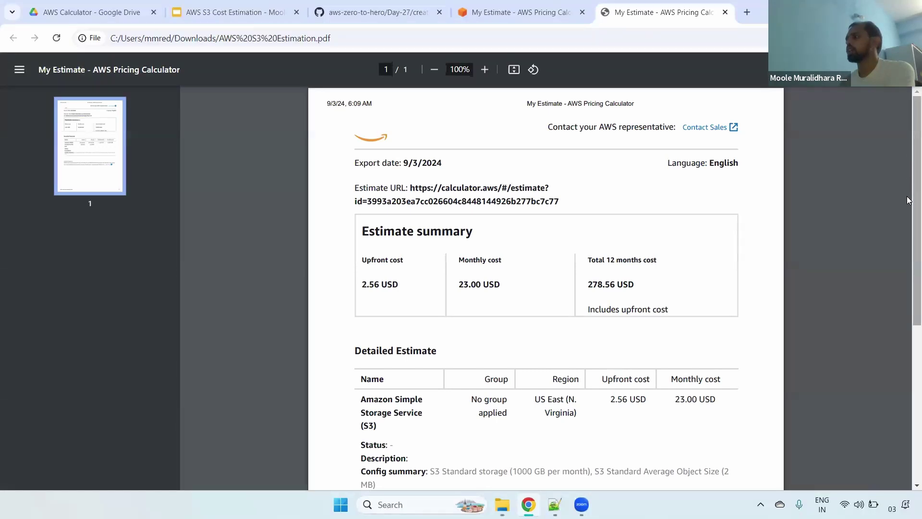
drag(907, 160, 907, 282)
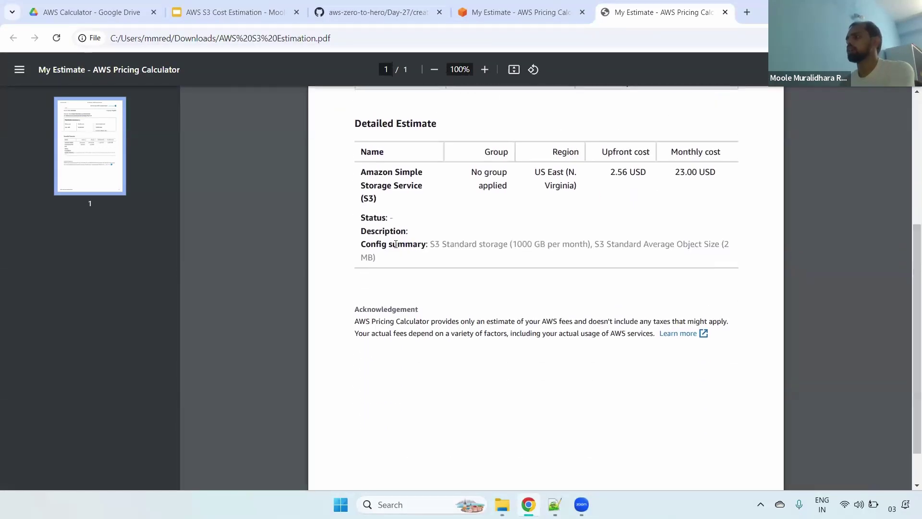
drag(361, 244, 435, 244)
triple_click(455, 246)
double_click(538, 244)
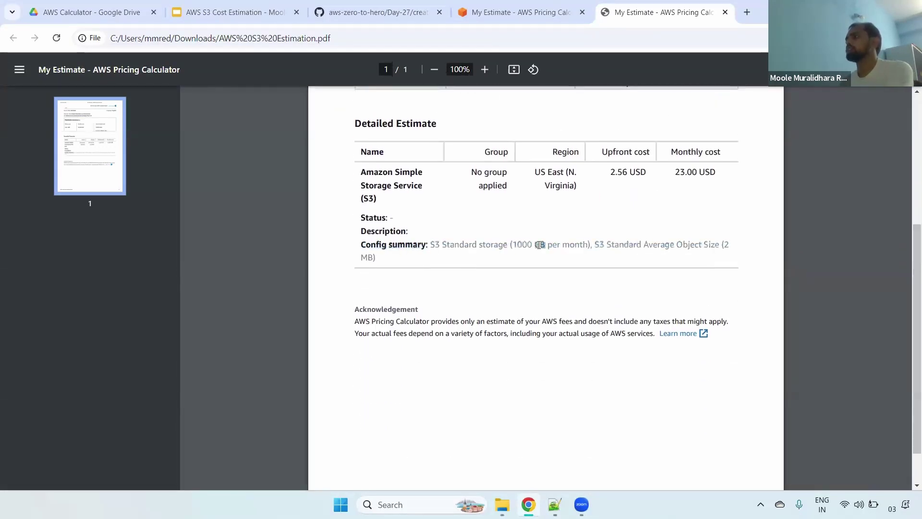
drag(680, 245, 195, 241)
double_click(719, 245)
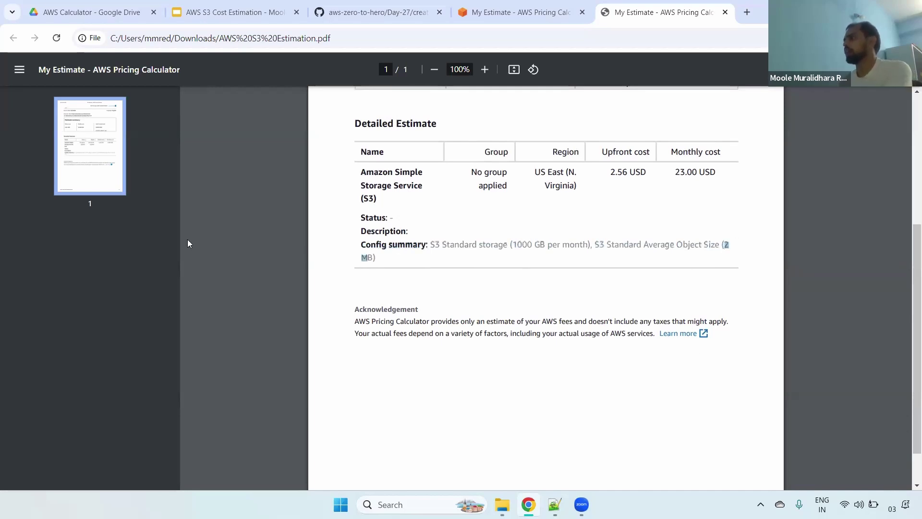
Switch to the AWS S3 Cost Estimation presentation in Google Slides
click(222, 7)
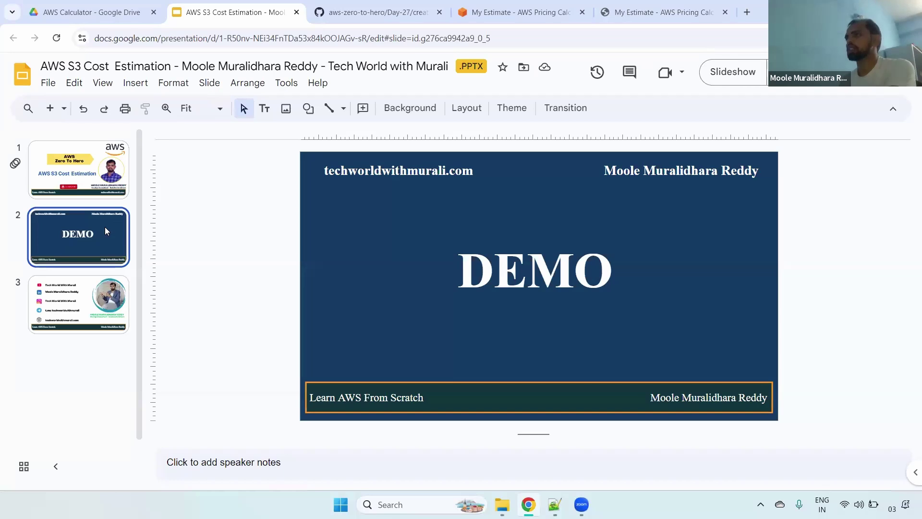